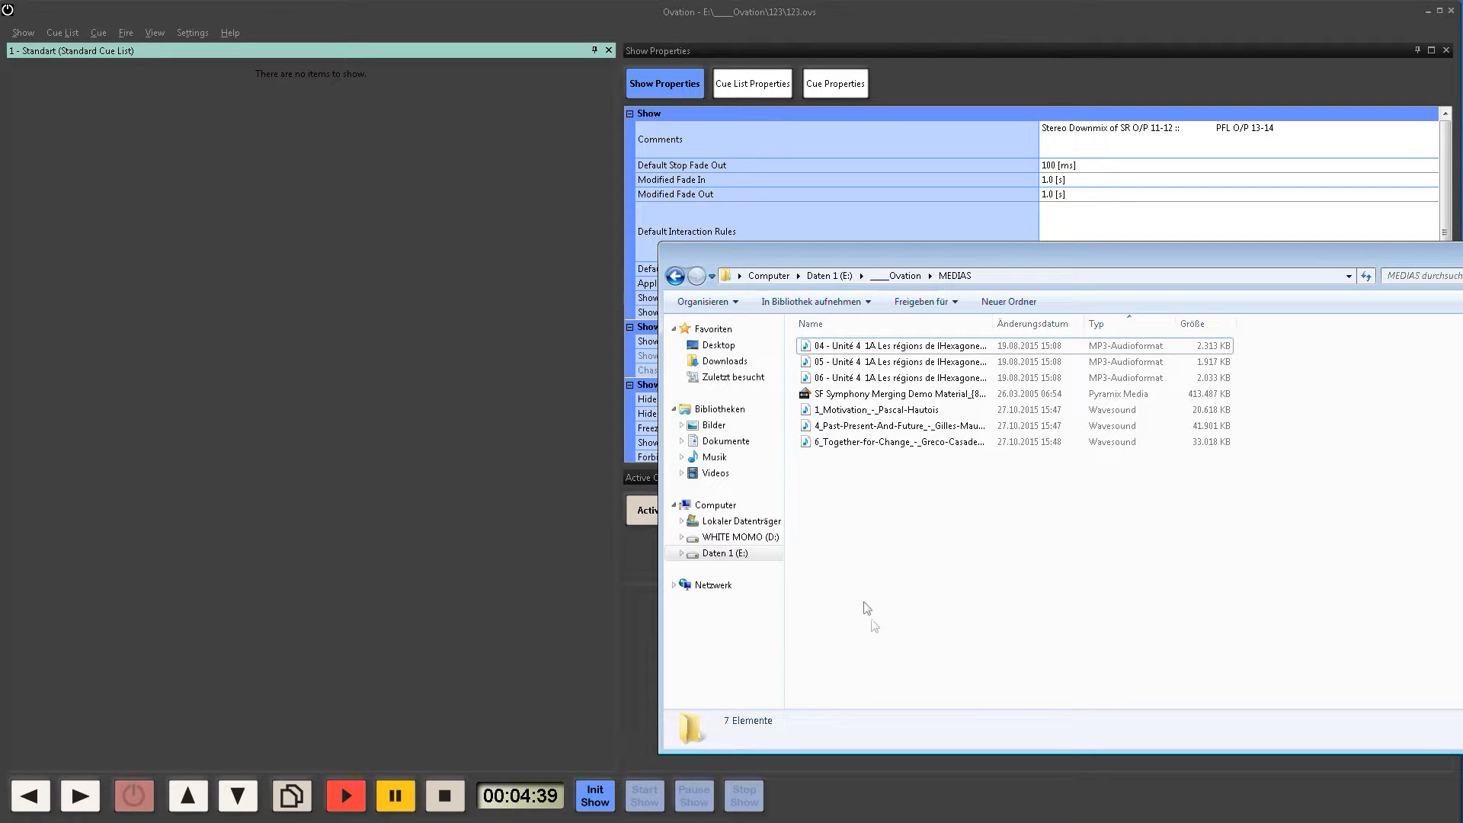
Step: Add the seven media files from the MEDIAS folder to the empty Standart cue list
drag(834, 484, 472, 217)
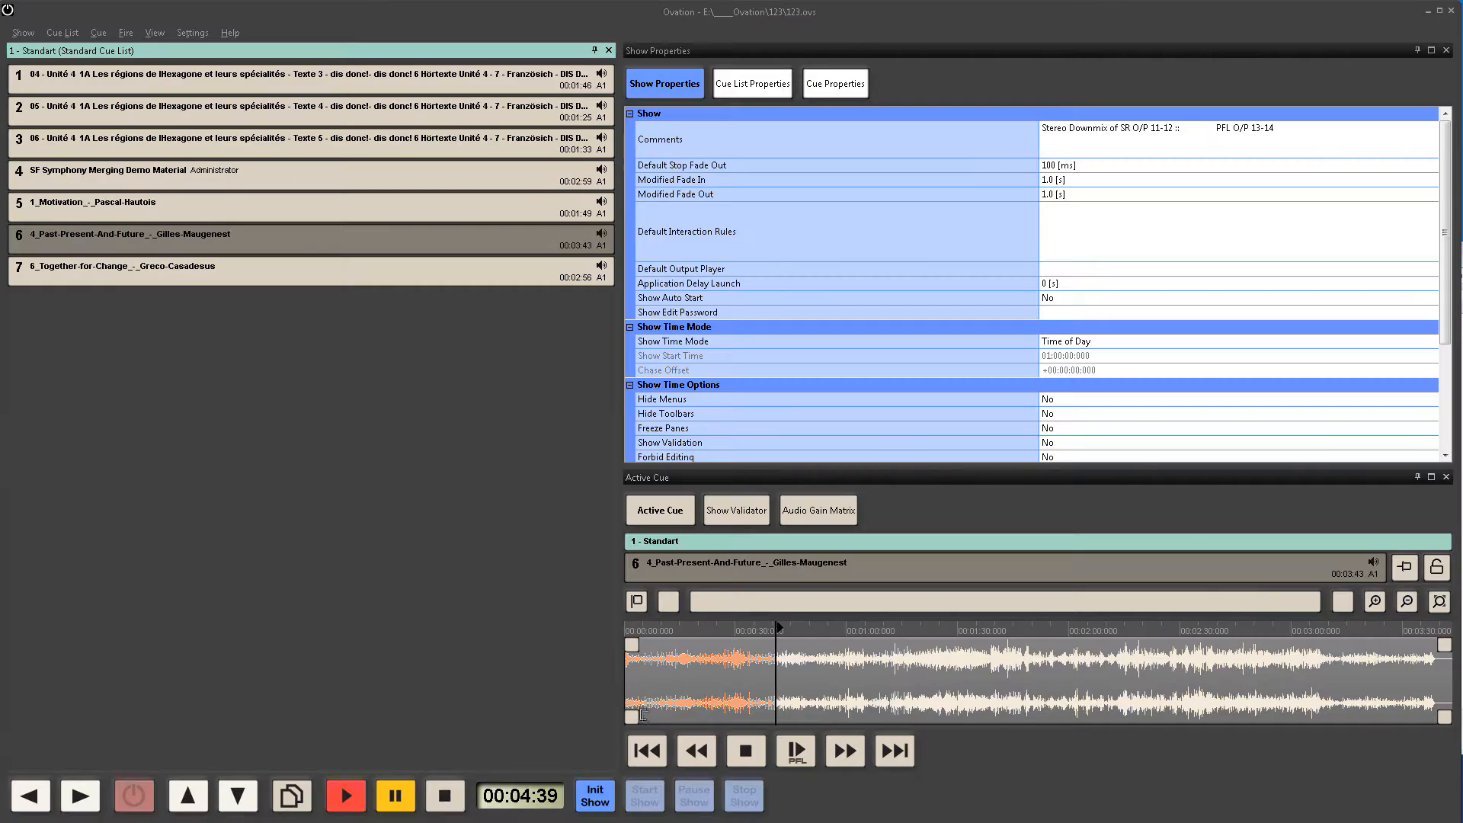
Step: Trim the beginning and end of cue 6 to a length of about 3:17 and give it a fade-out at its end
drag(636, 720, 669, 720)
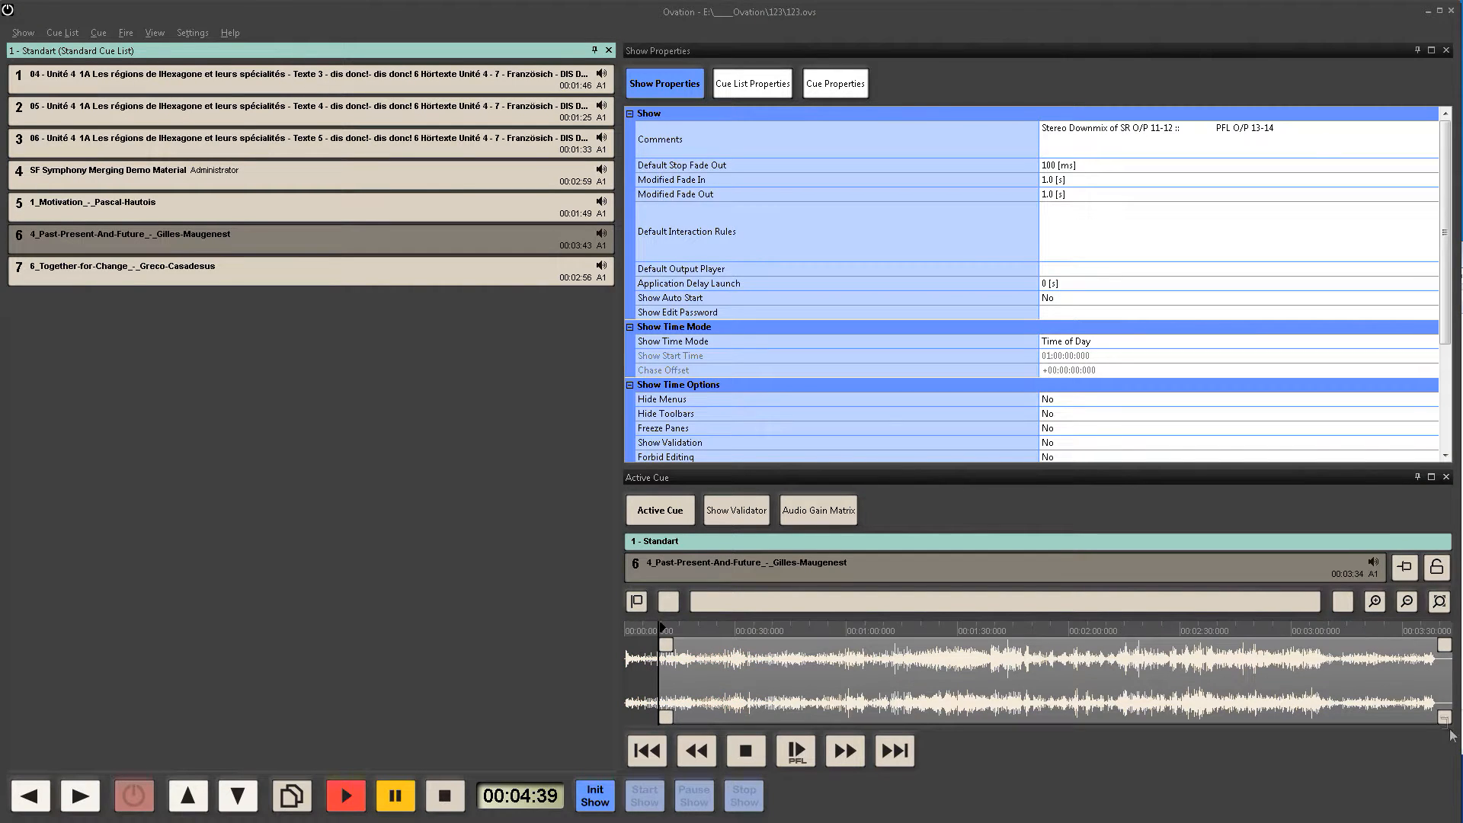
drag(1444, 717, 1382, 714)
drag(1382, 646, 1330, 646)
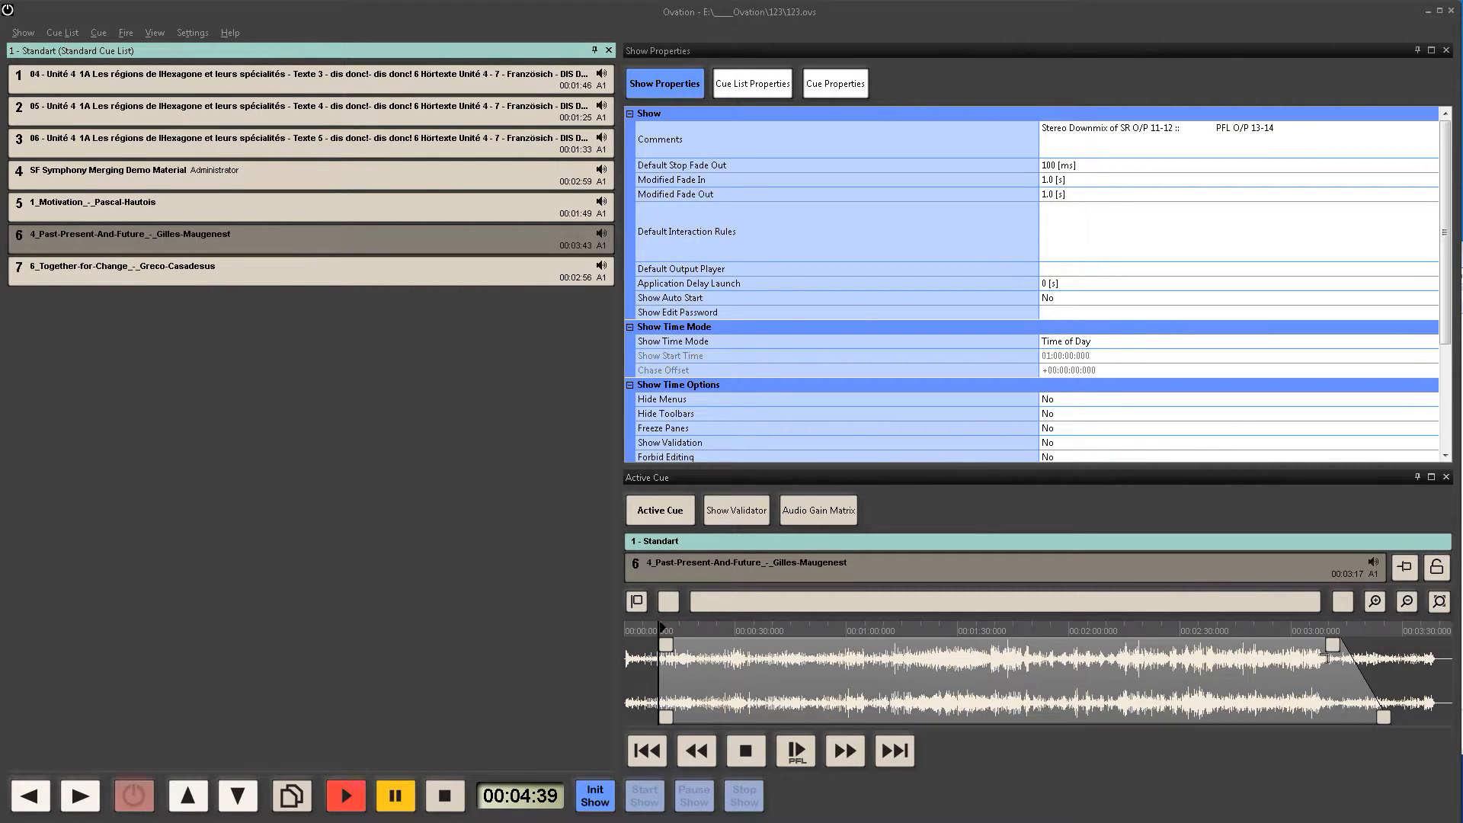
Step: Examine the waveforms of cues 1 to 4, temporarily enlarging the Active Cue pane for the multichannel cue 4
click(58, 80)
click(65, 109)
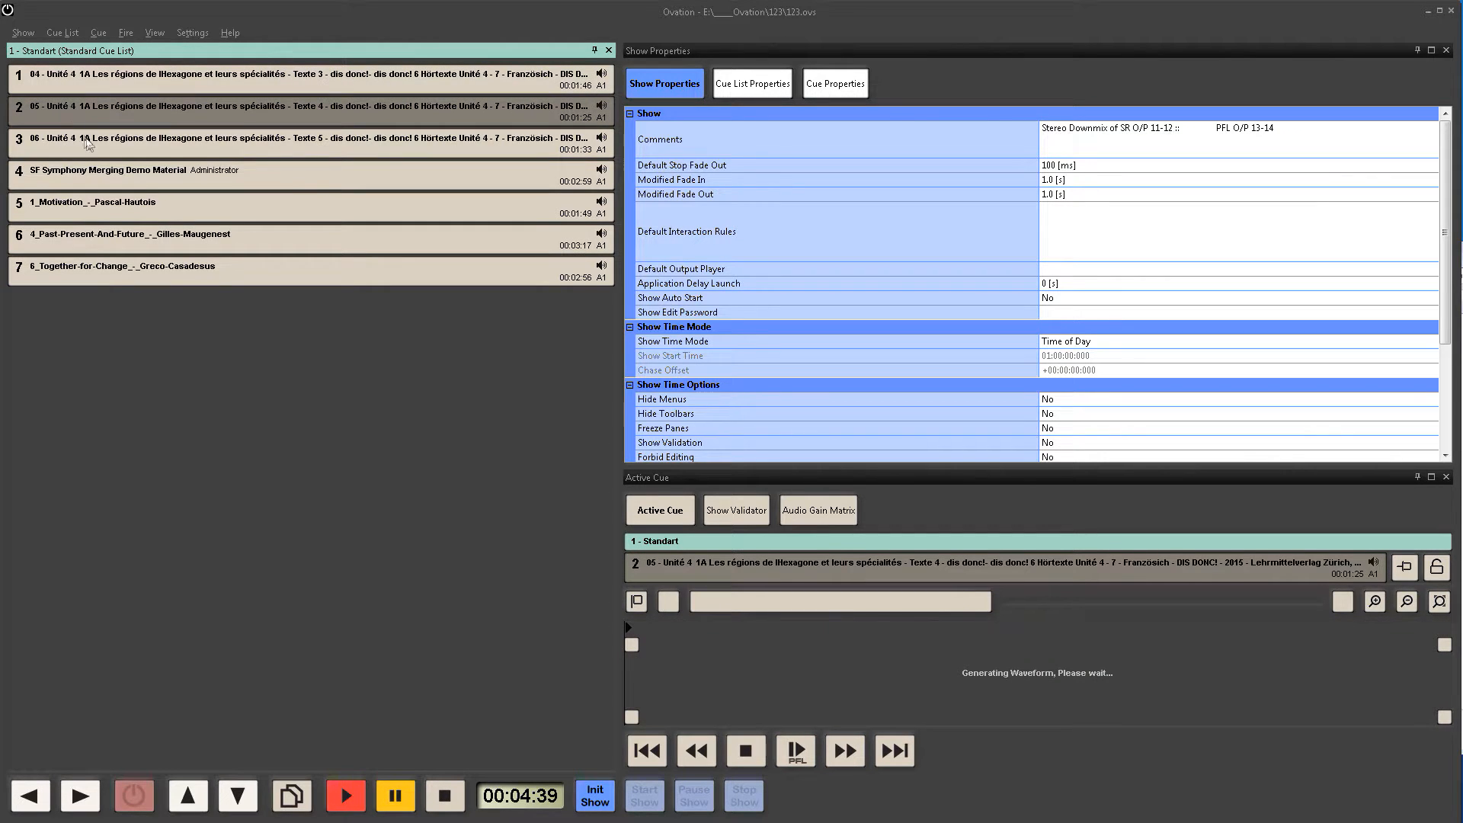
click(87, 140)
click(89, 177)
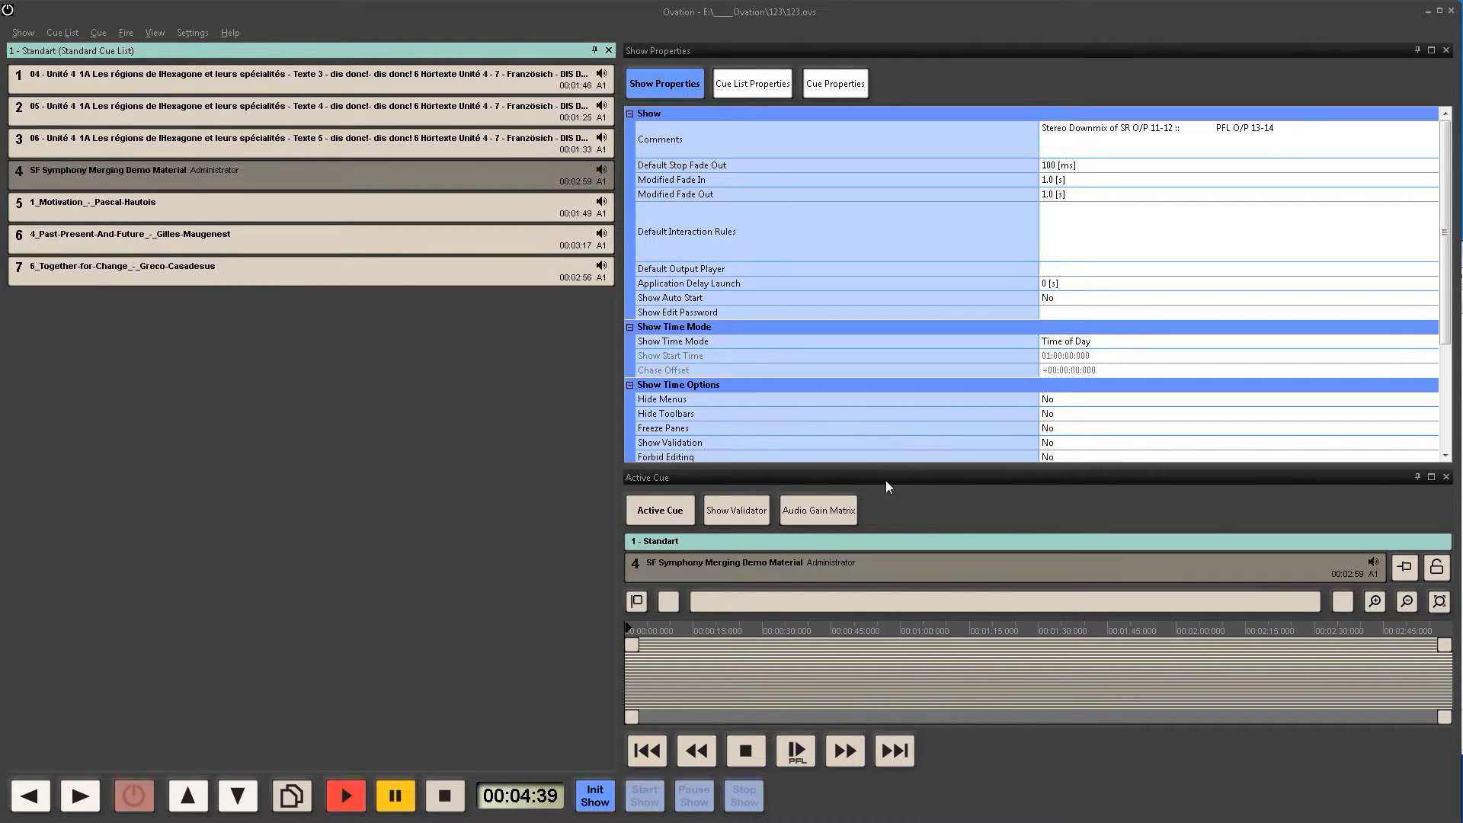
drag(889, 469, 885, 190)
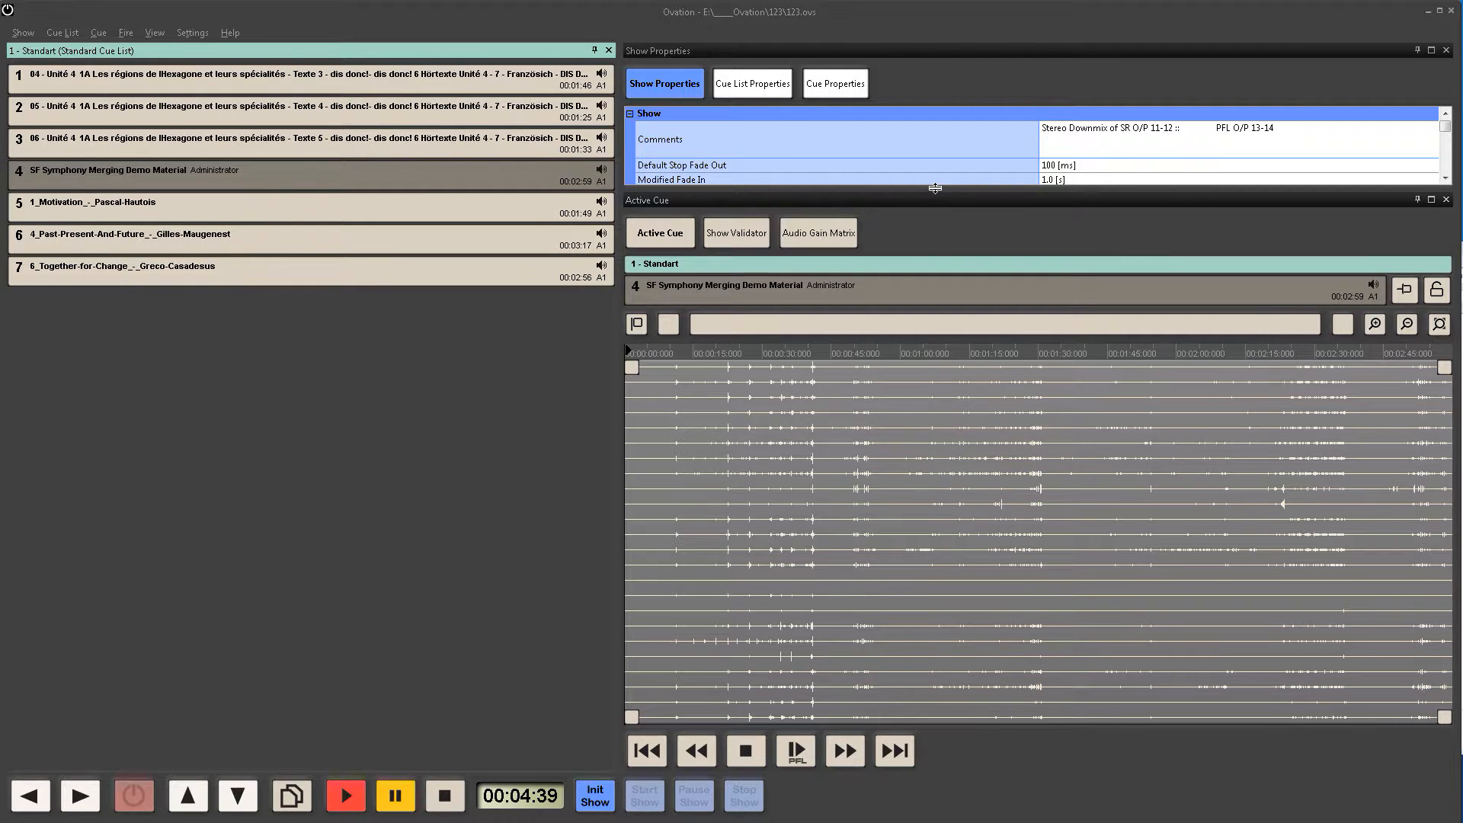
drag(934, 189, 934, 201)
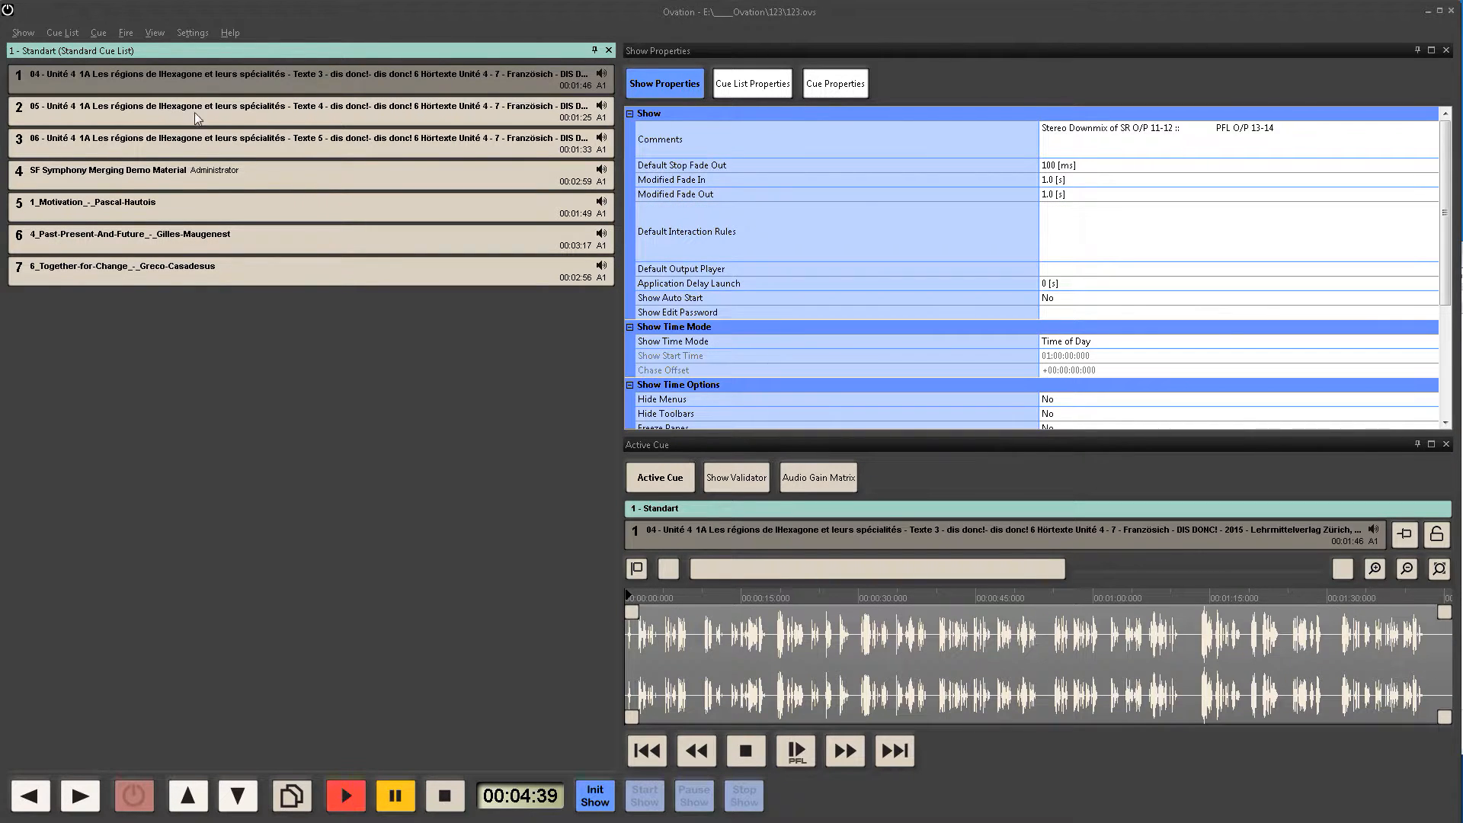
Step: Go through cues 2 to 6 and examine each one's waveform in the Active Cue pane
click(195, 112)
click(185, 139)
click(203, 186)
click(210, 209)
click(199, 239)
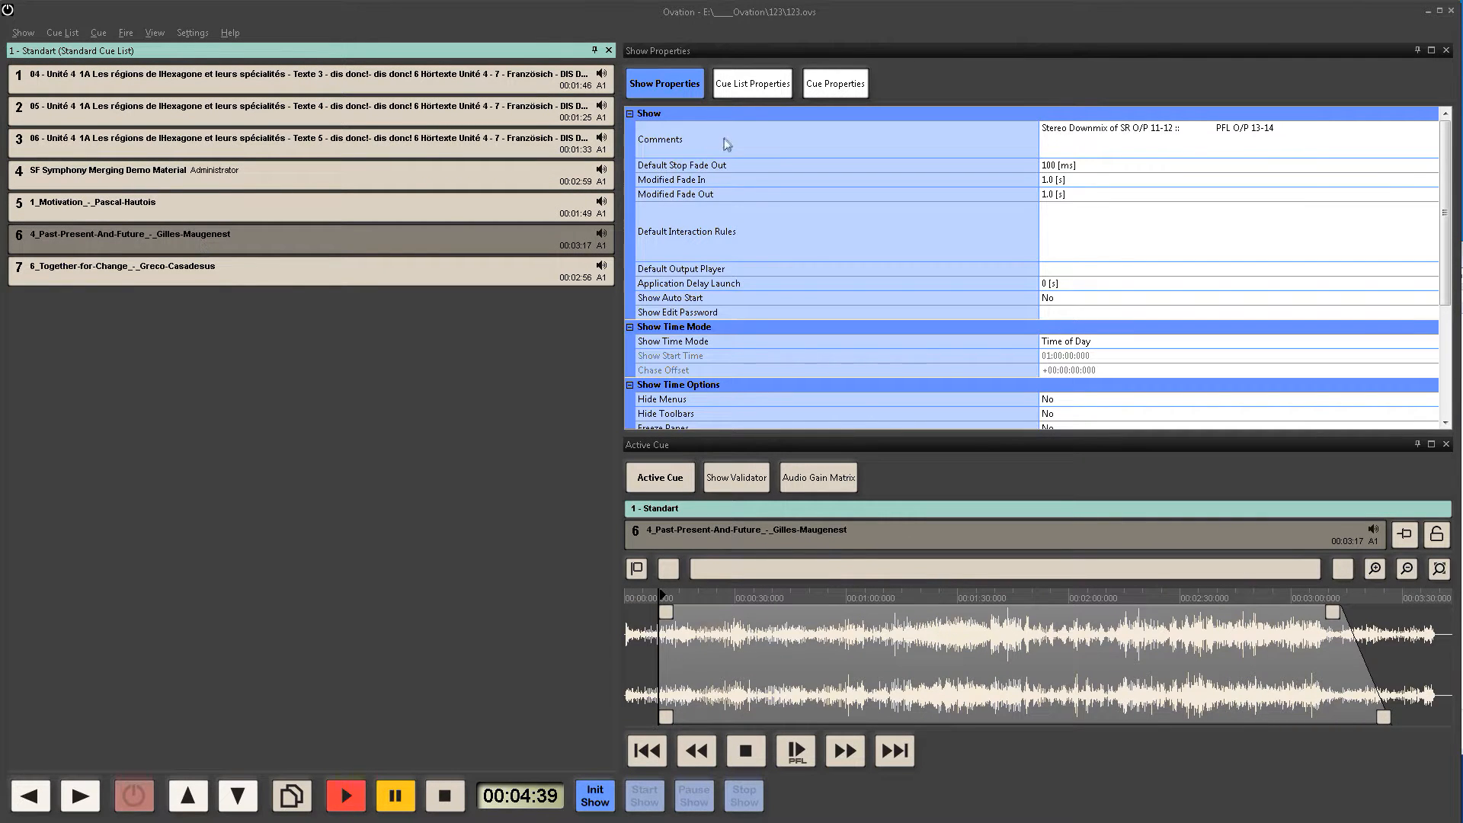
Step: Examine the Standart cue list's properties and the audio and remote-control sections of the individual cues' properties
click(754, 85)
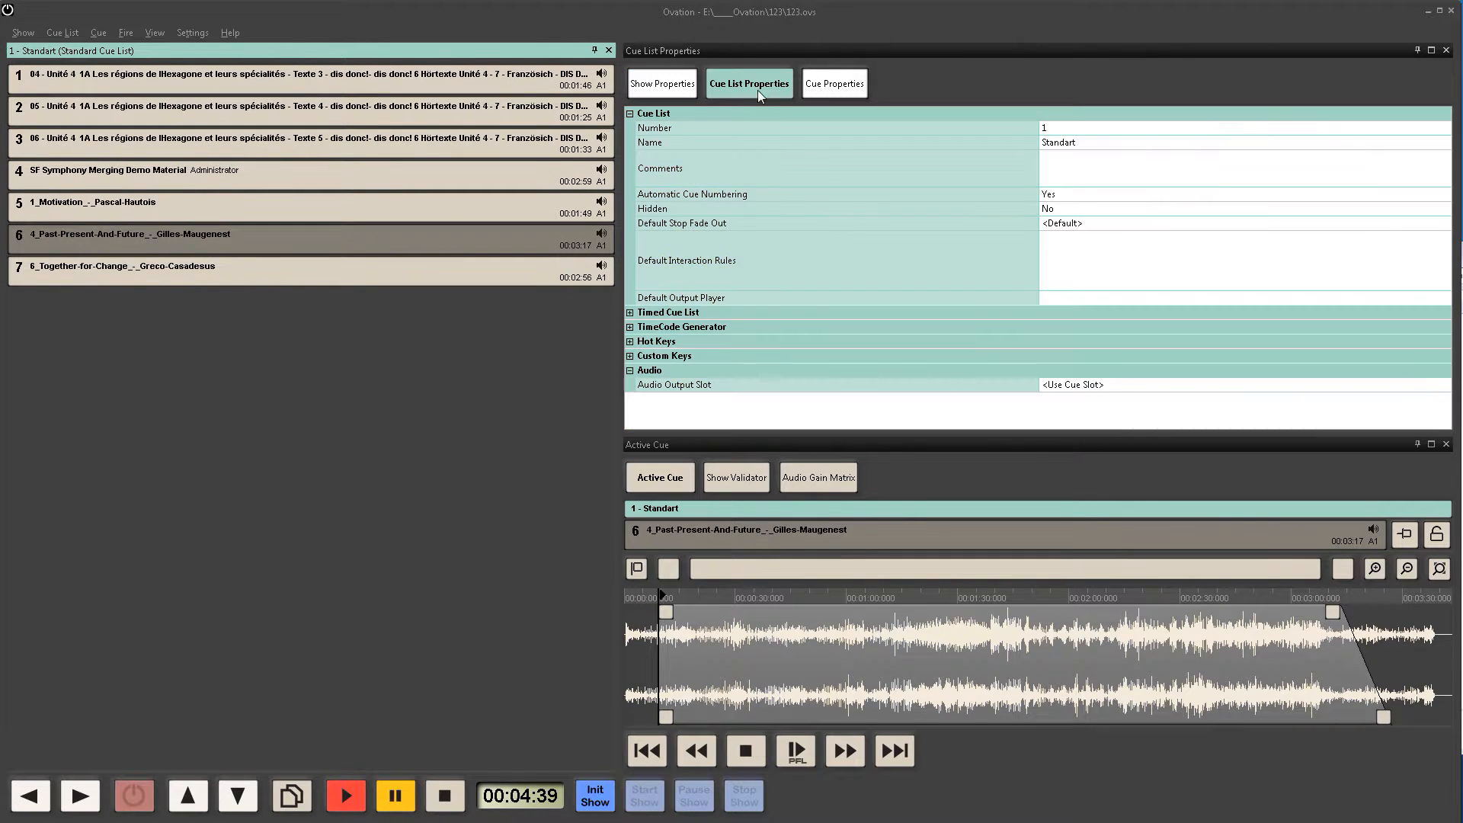
click(828, 88)
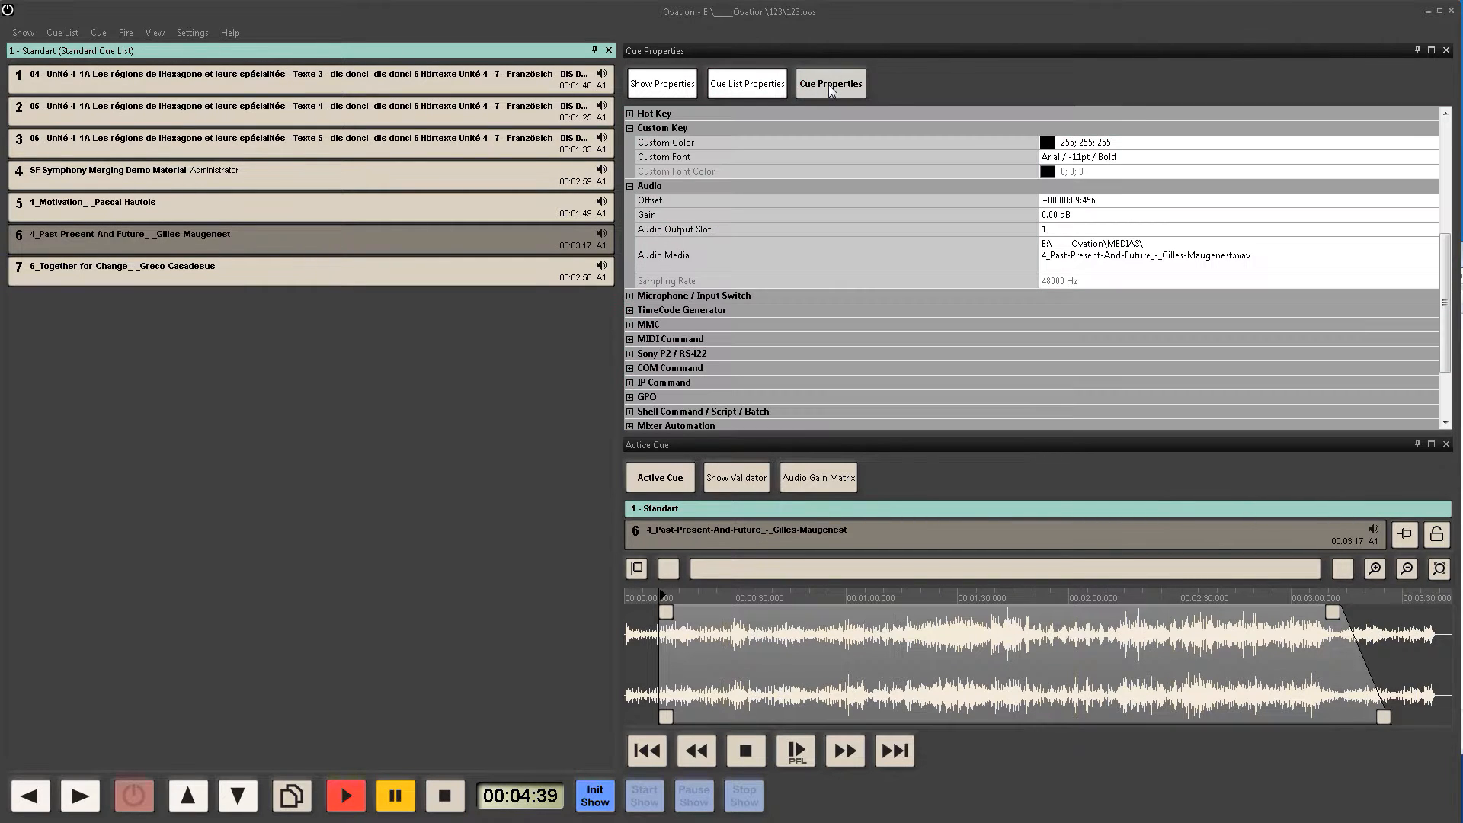
click(303, 204)
click(303, 175)
click(317, 146)
click(324, 114)
click(323, 72)
click(320, 100)
click(334, 147)
click(327, 178)
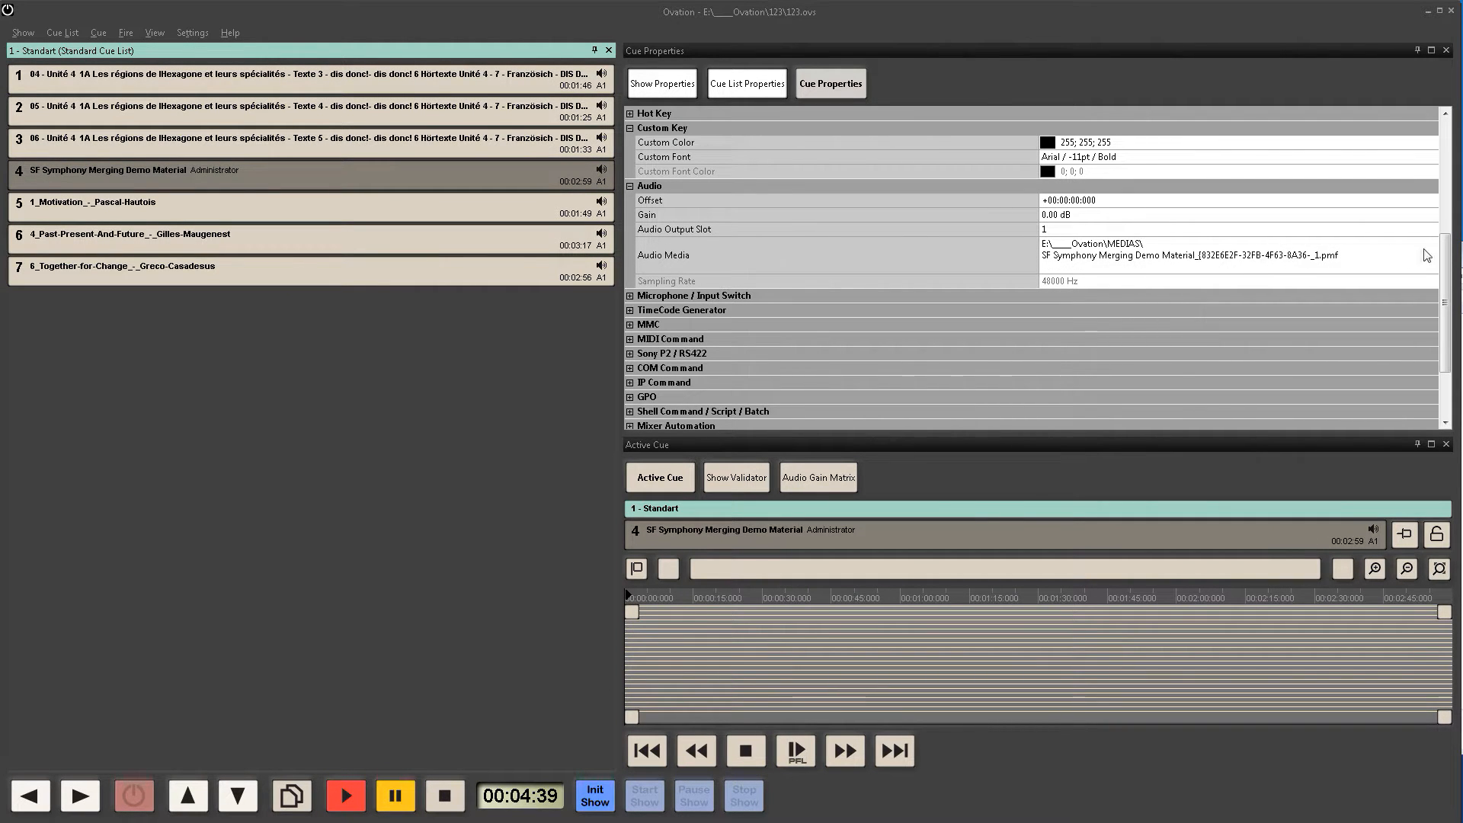
drag(1442, 272, 1442, 315)
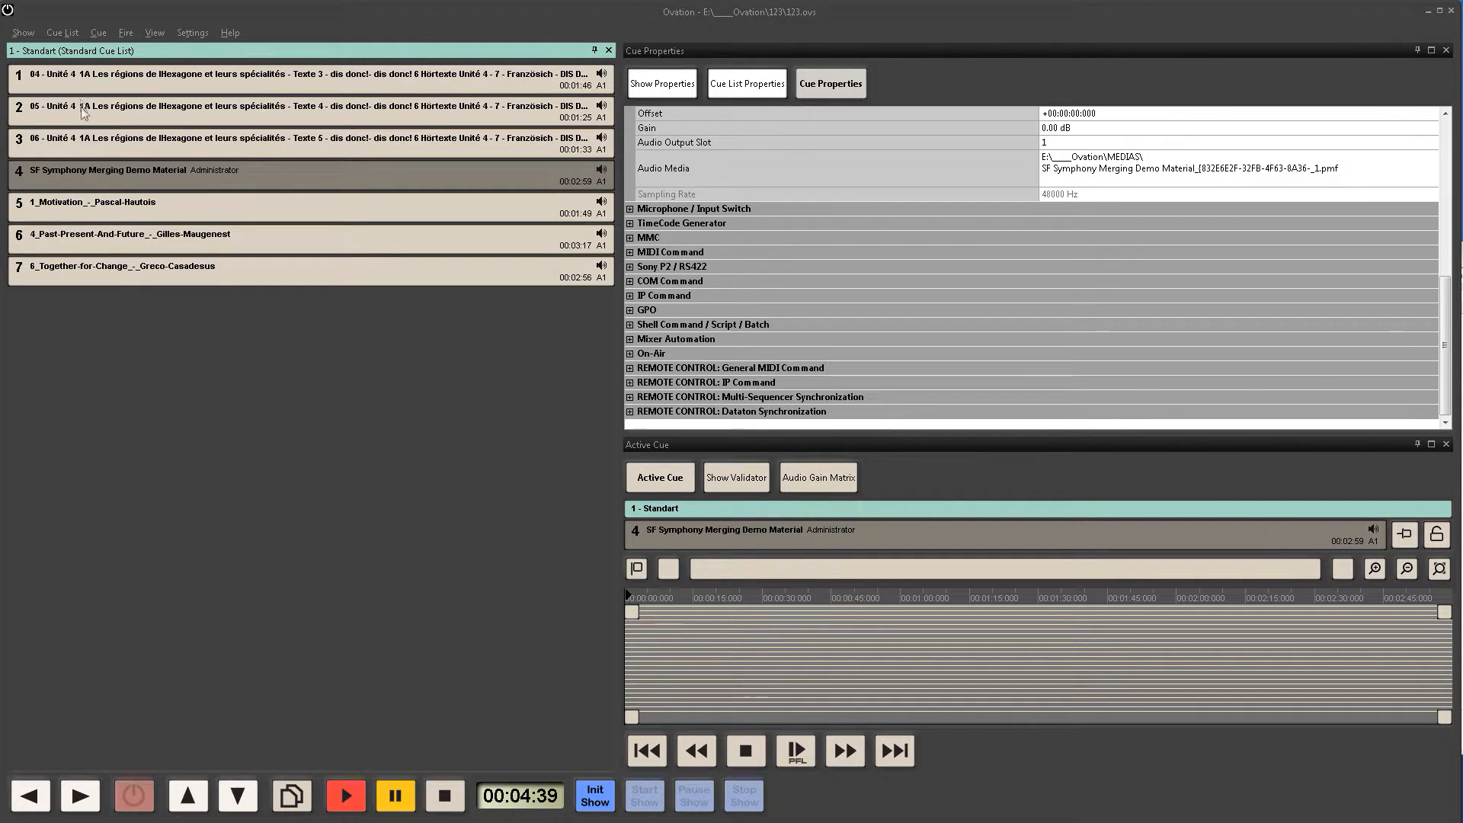
Step: Create a new cue list of the Hot Keys type
click(64, 33)
mouse_move(70, 47)
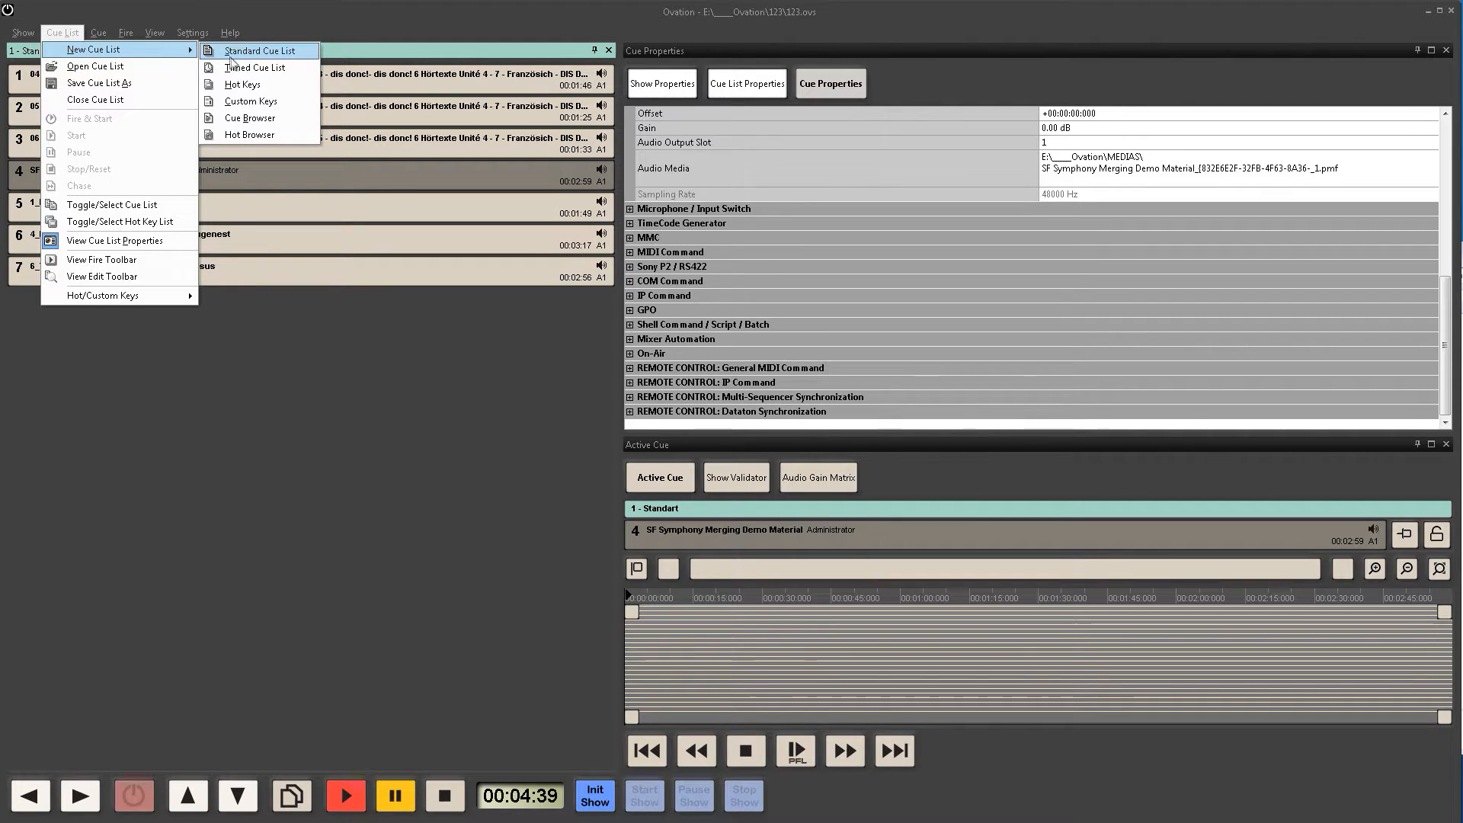
click(265, 85)
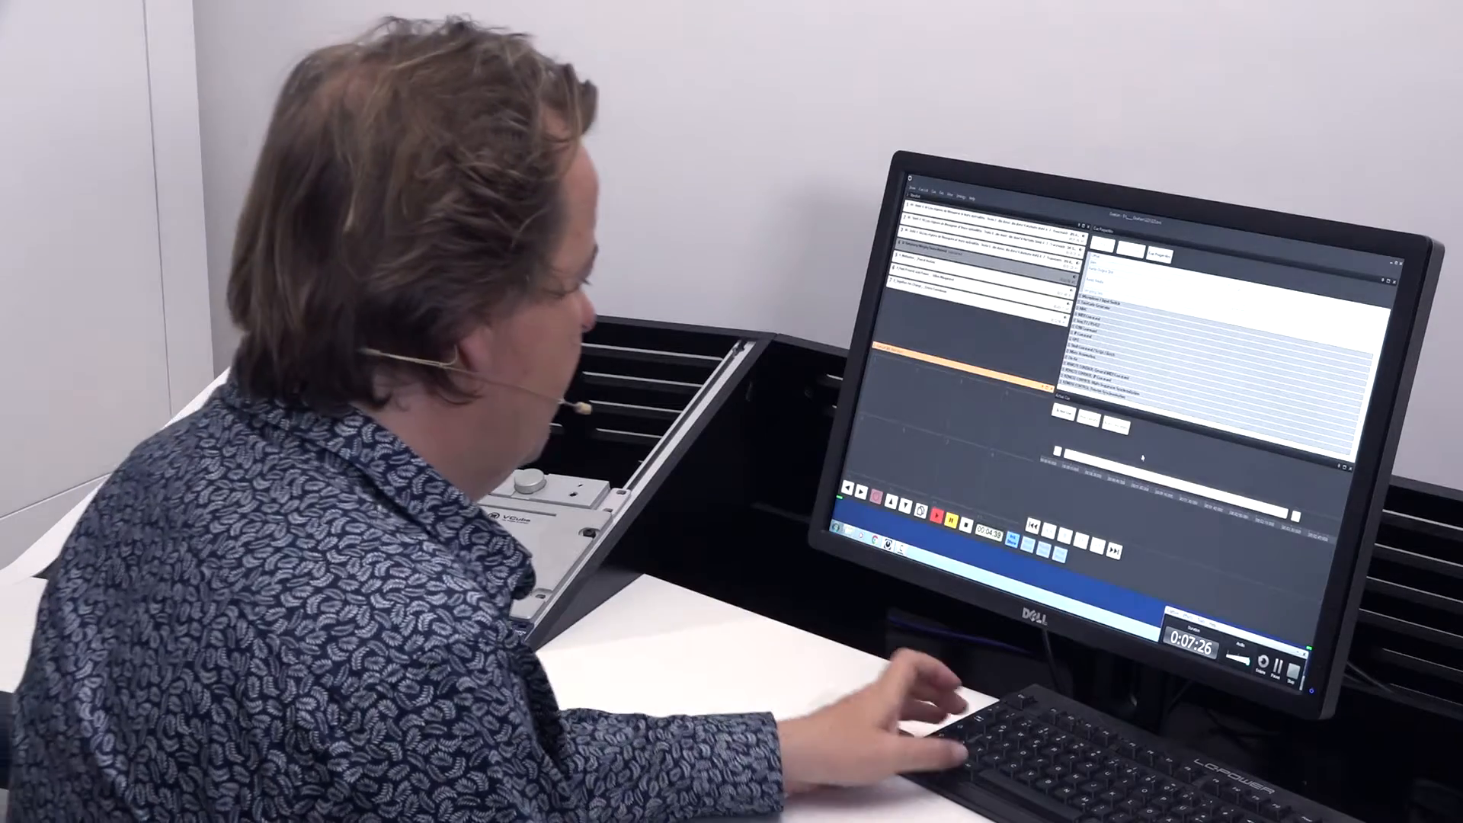
Step: Assign Skulpture SONO_XYZ 178_Track 09, Selected Sound module 2 SONO_XYZ 183_Track 99 and Skulpture SONO_XYZ 178_Track 08 from the Drones and elements folder to hot keys 1, 2 and 3
key(super+e)
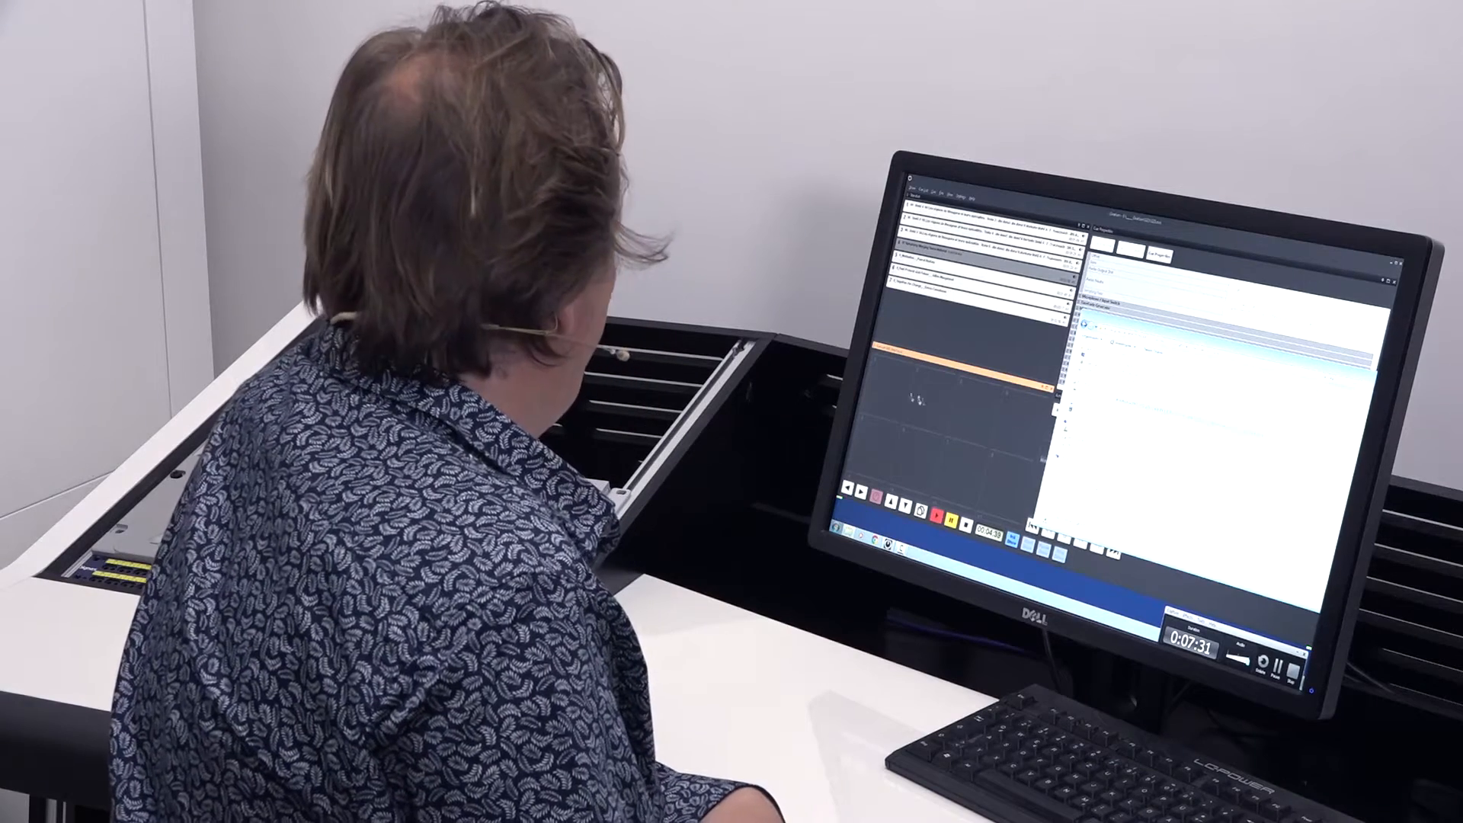
drag(884, 420, 86, 526)
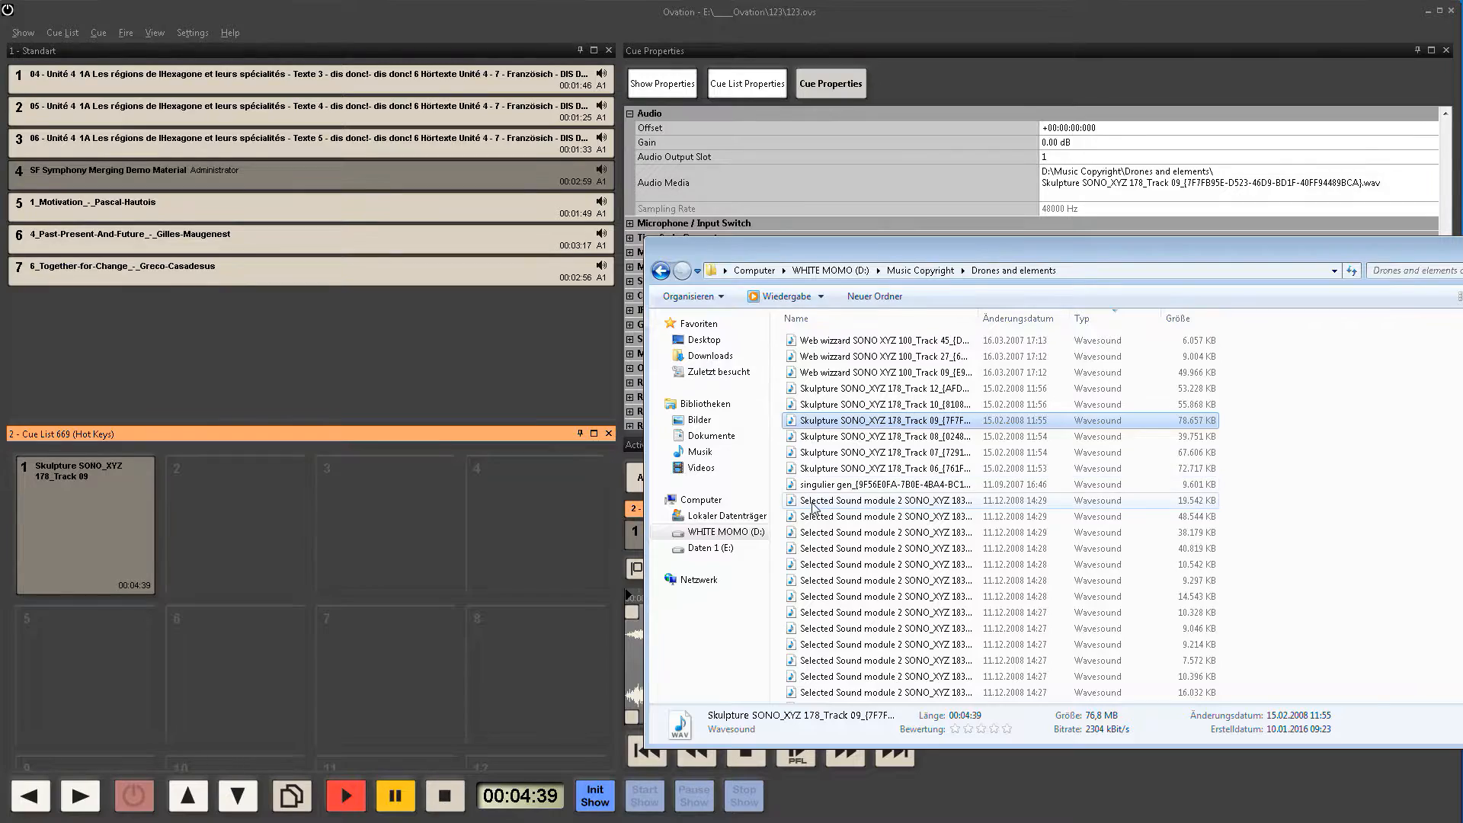
drag(814, 503, 228, 526)
drag(834, 443, 434, 507)
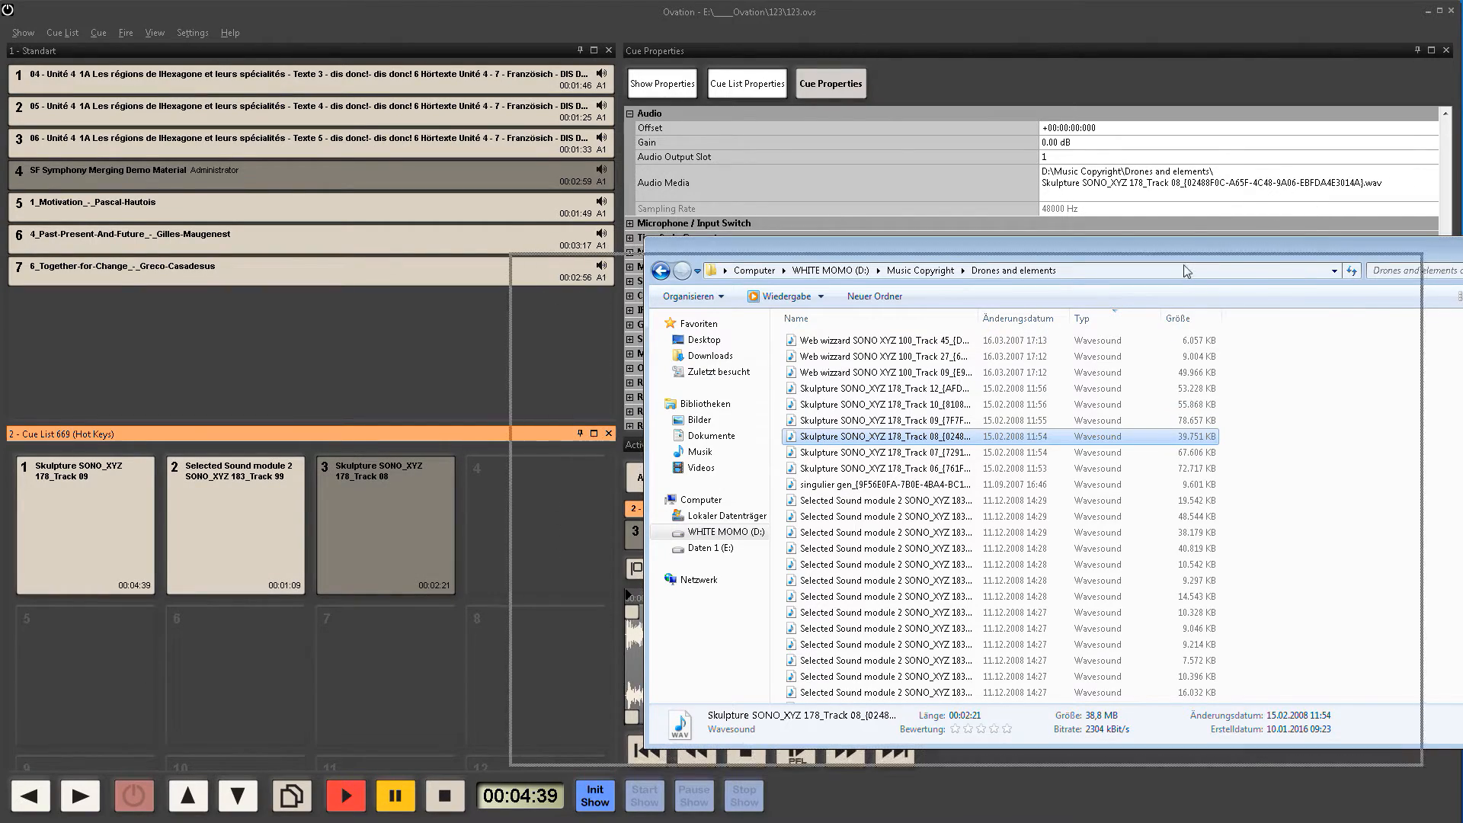
drag(1320, 249, 1196, 269)
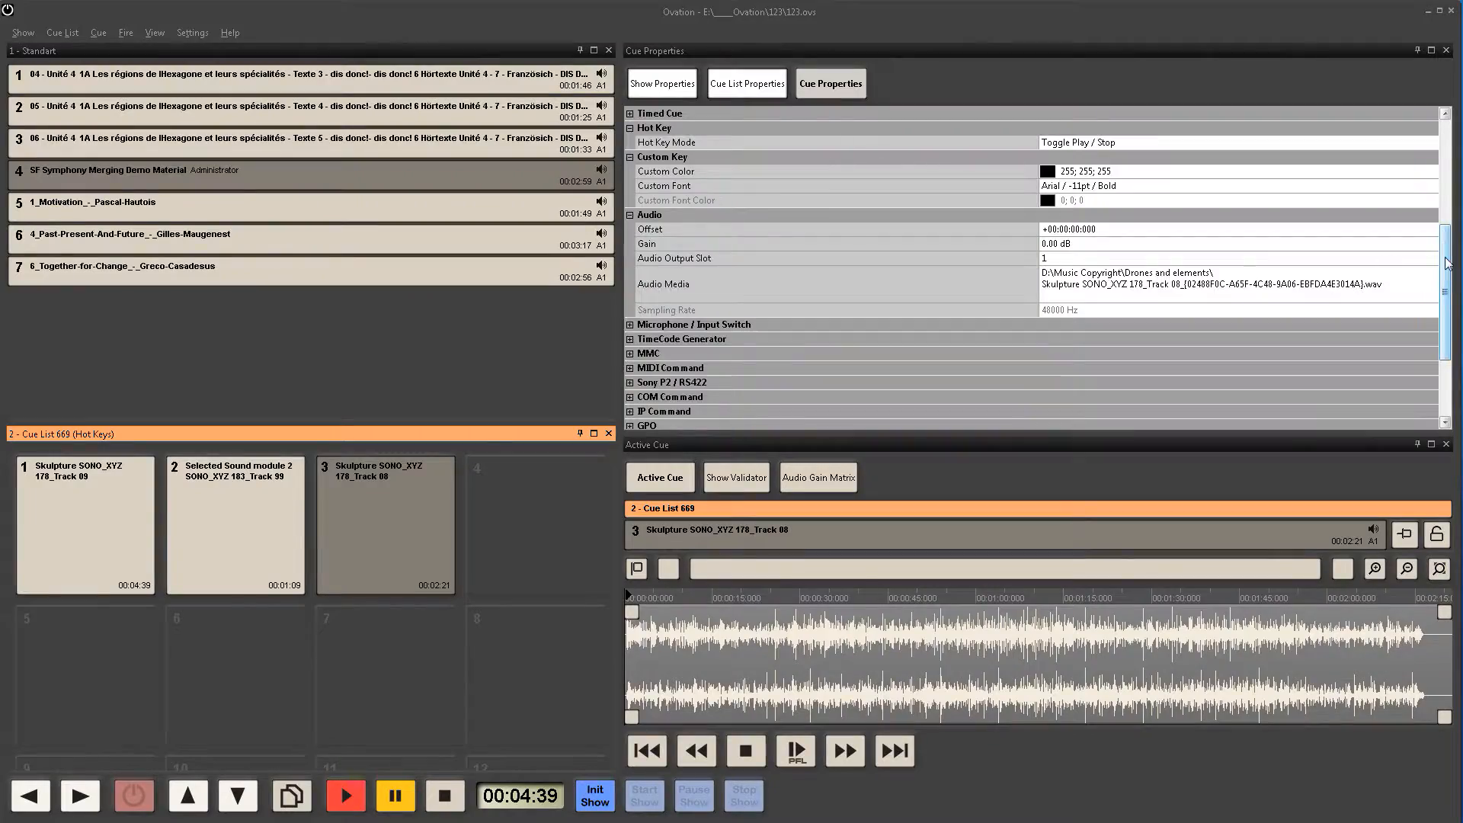
Step: Set the Hot Key Mode of hot key 3 to Toggle Play / Pause
scroll(1429, 196, down, 5)
drag(1427, 192, 1425, 188)
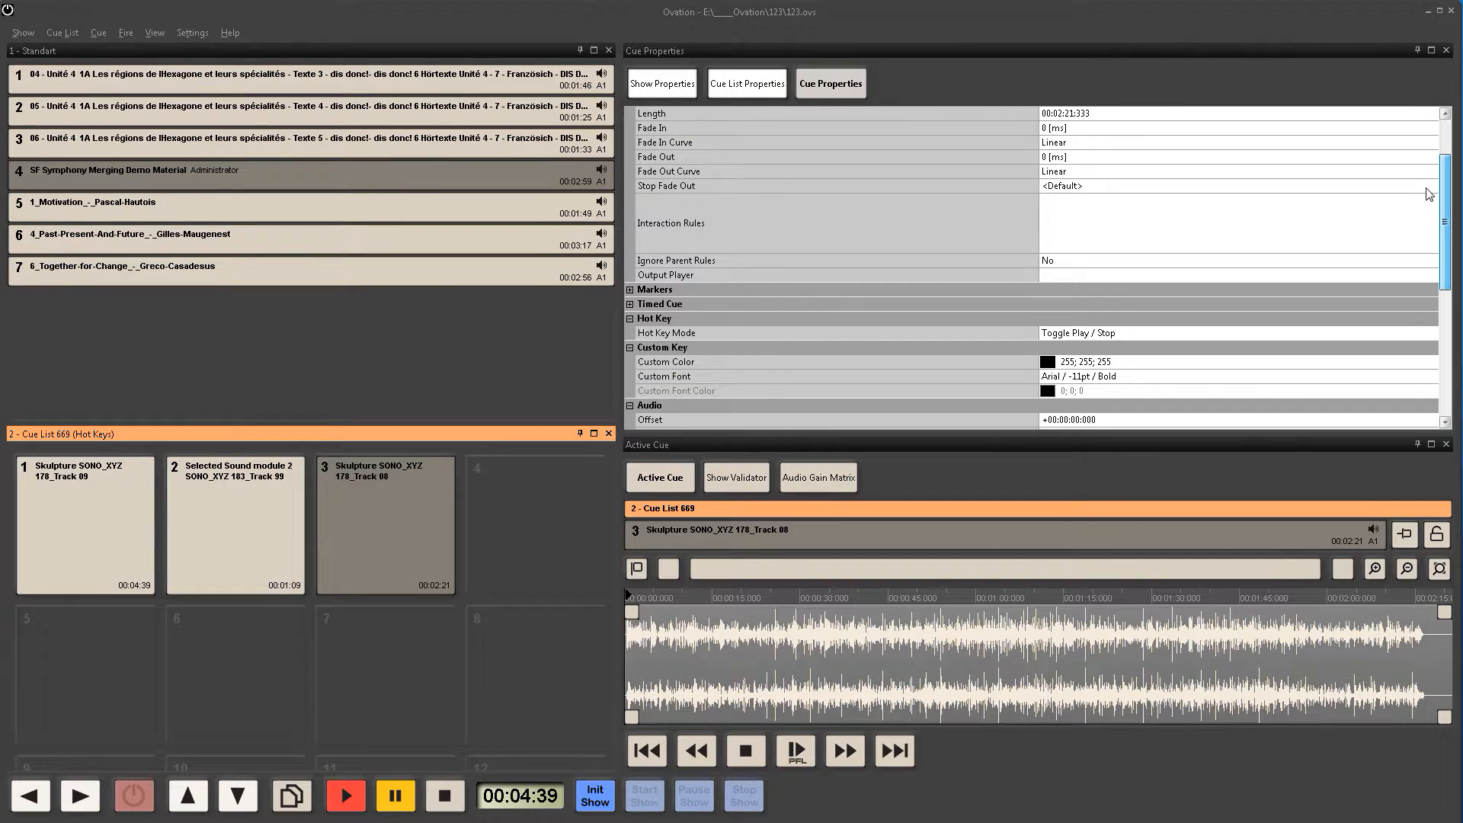
scroll(1429, 194, down, 1)
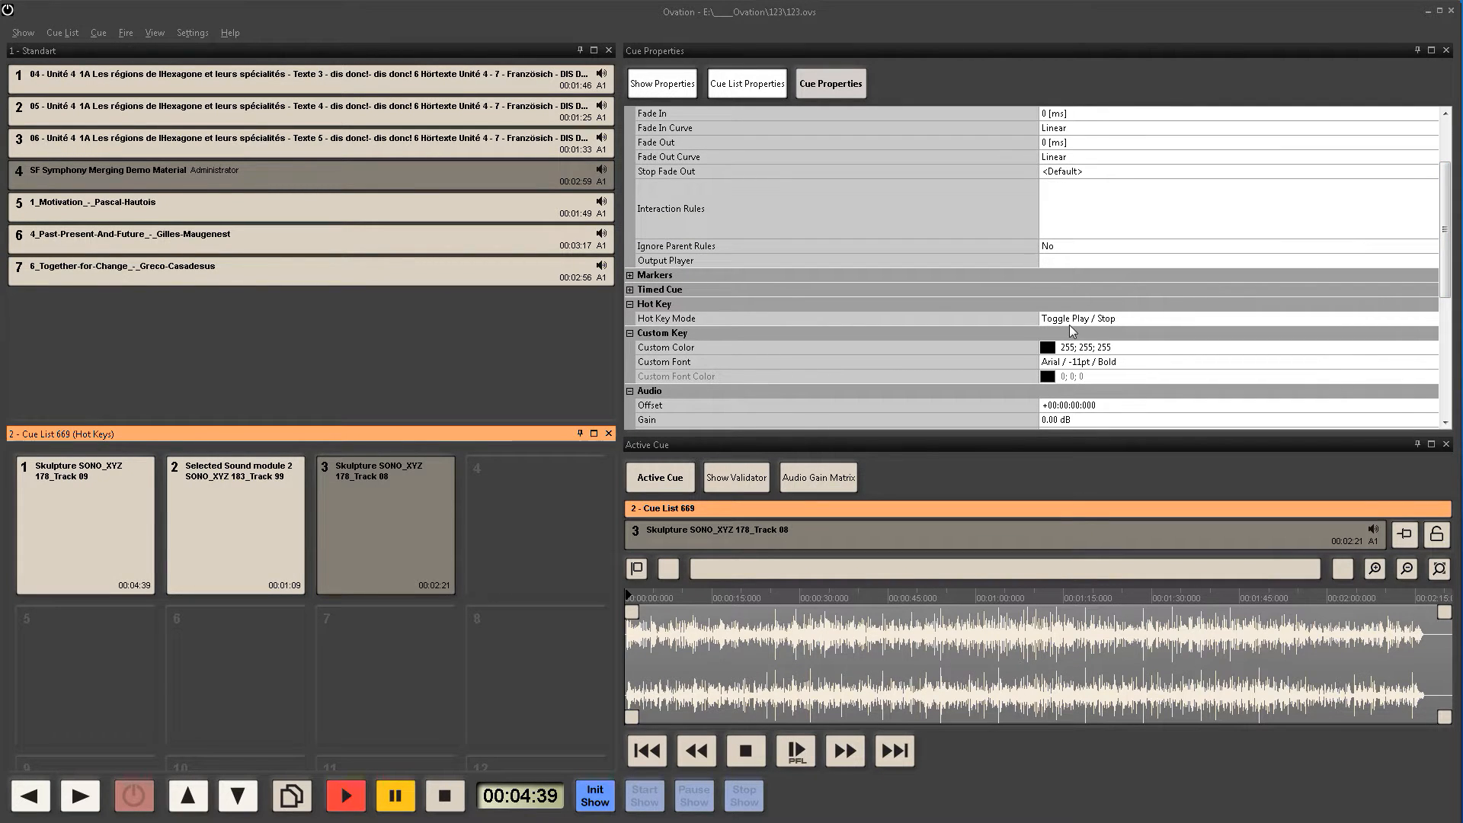
click(1105, 319)
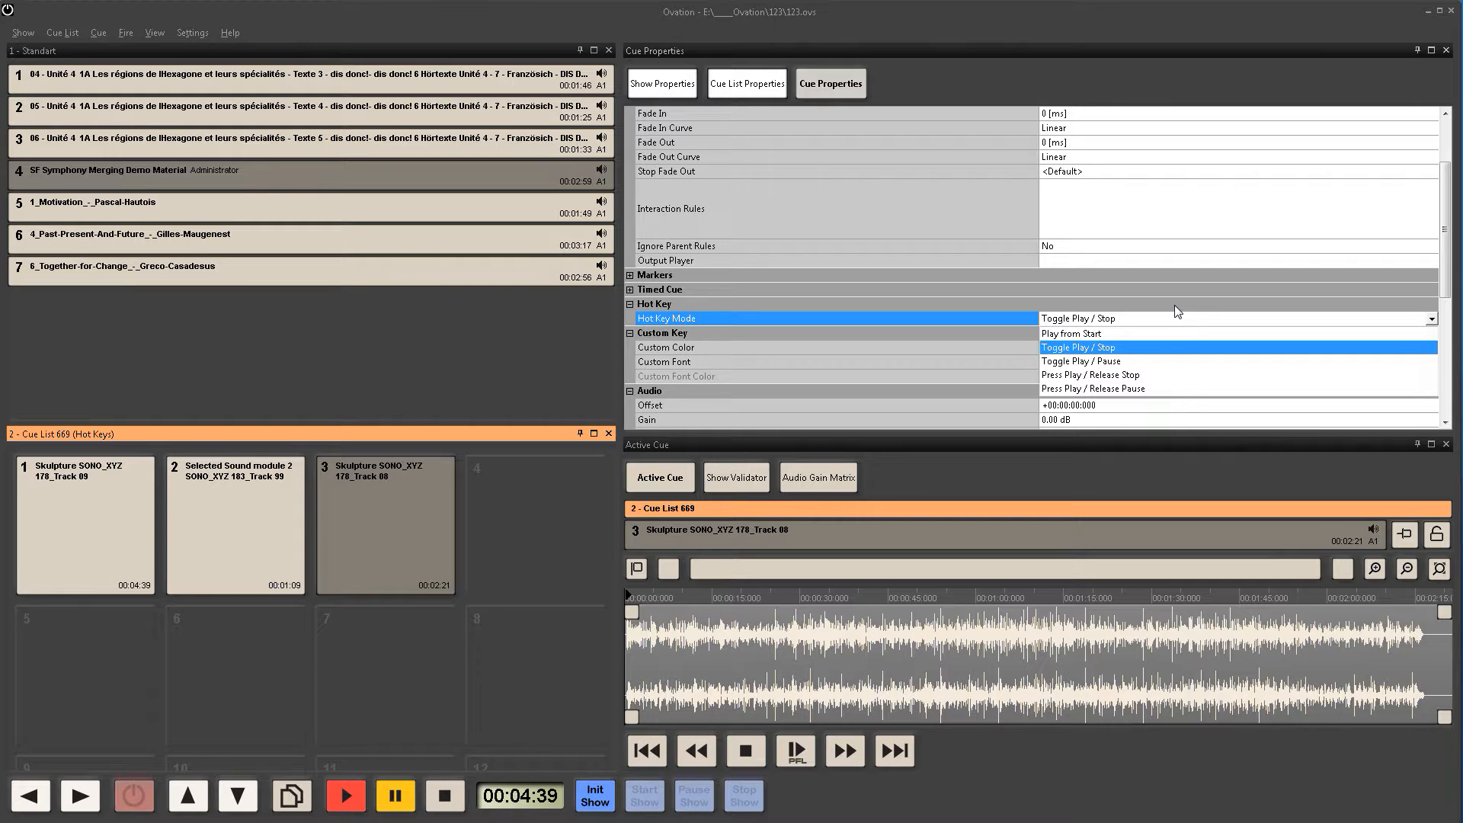
click(1132, 362)
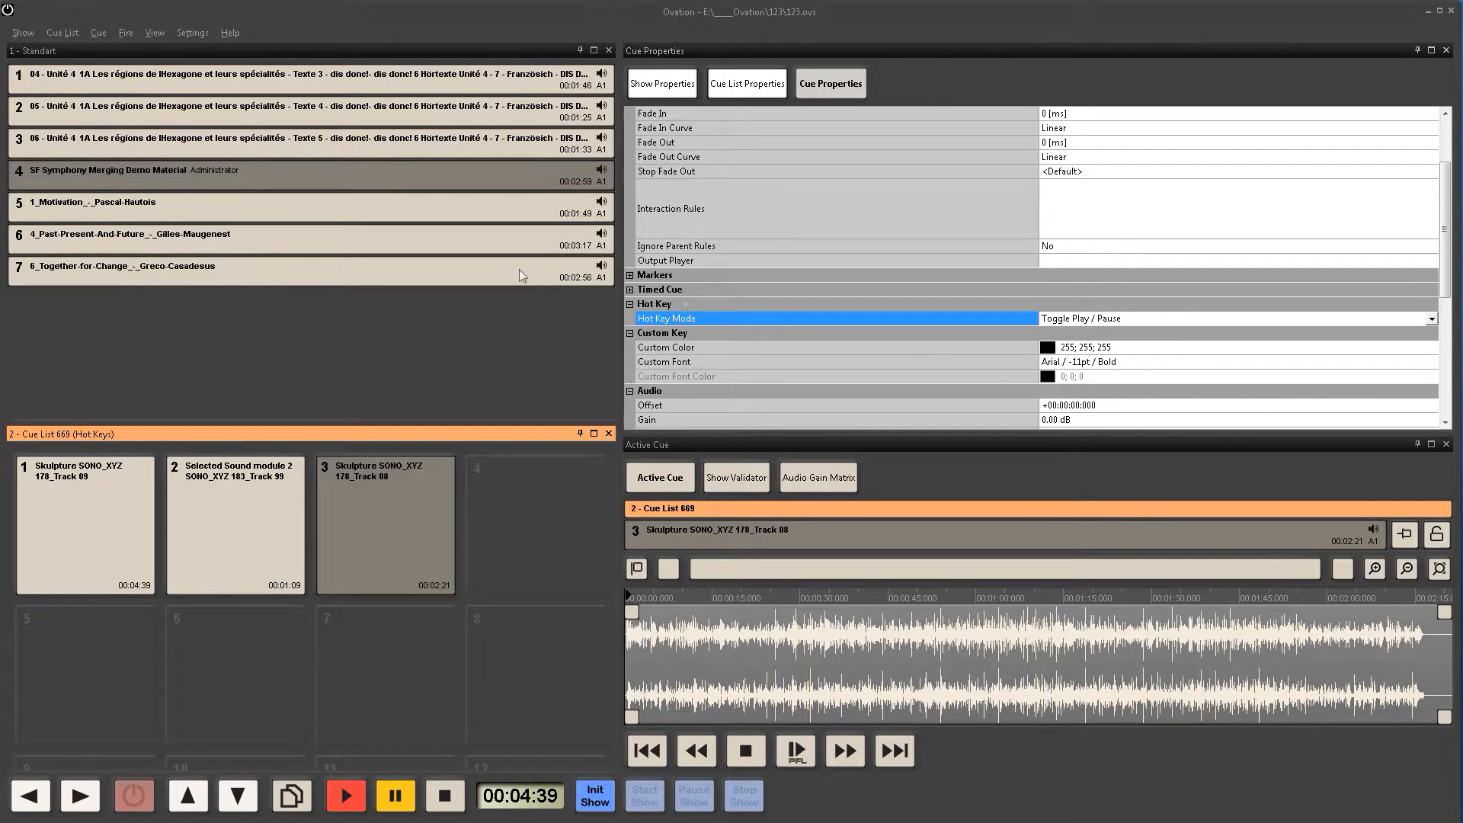
Step: Show the Cue List Properties of the Standart cue list and open the mixer
click(361, 332)
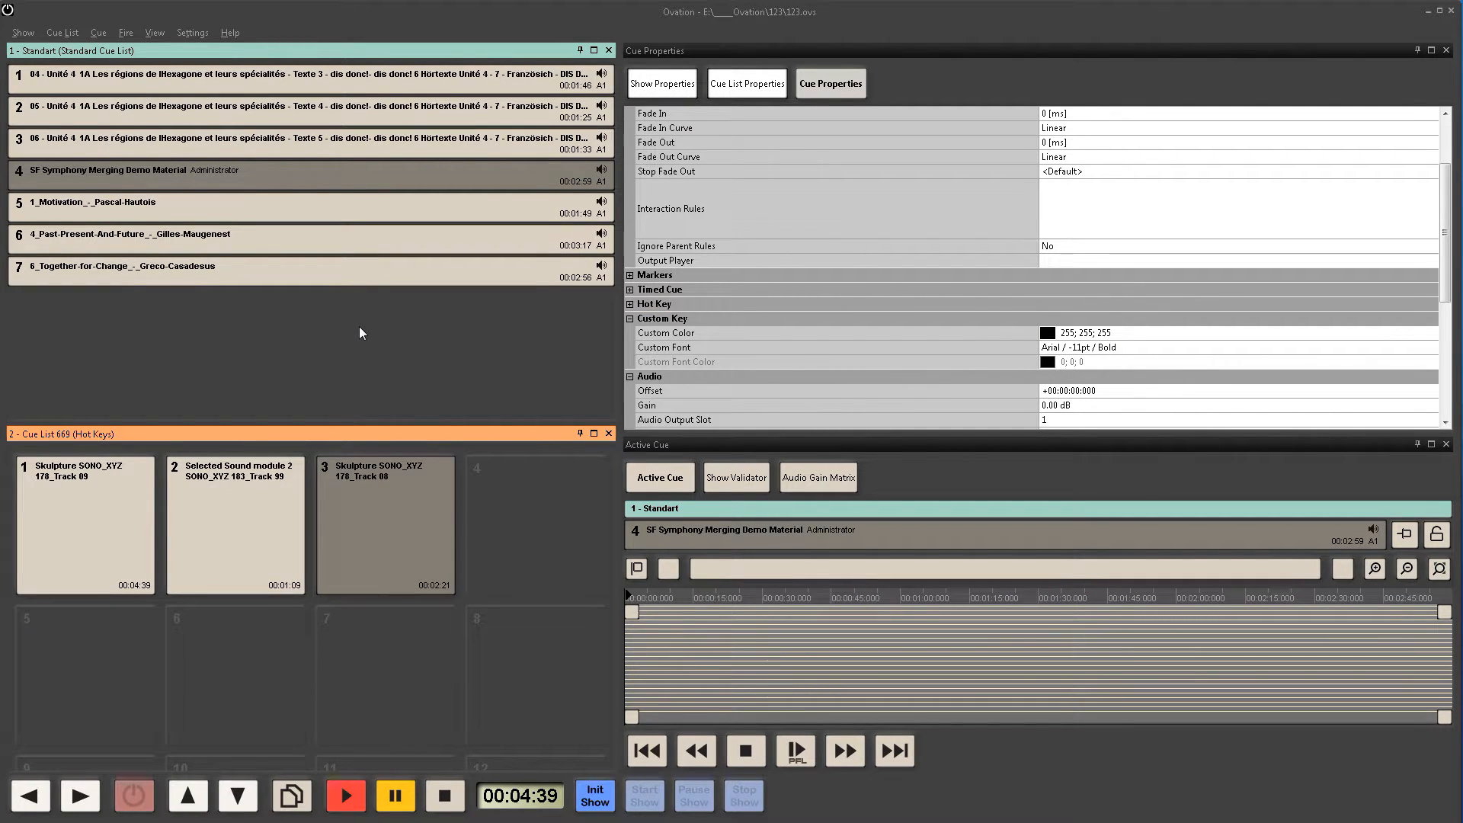
click(783, 90)
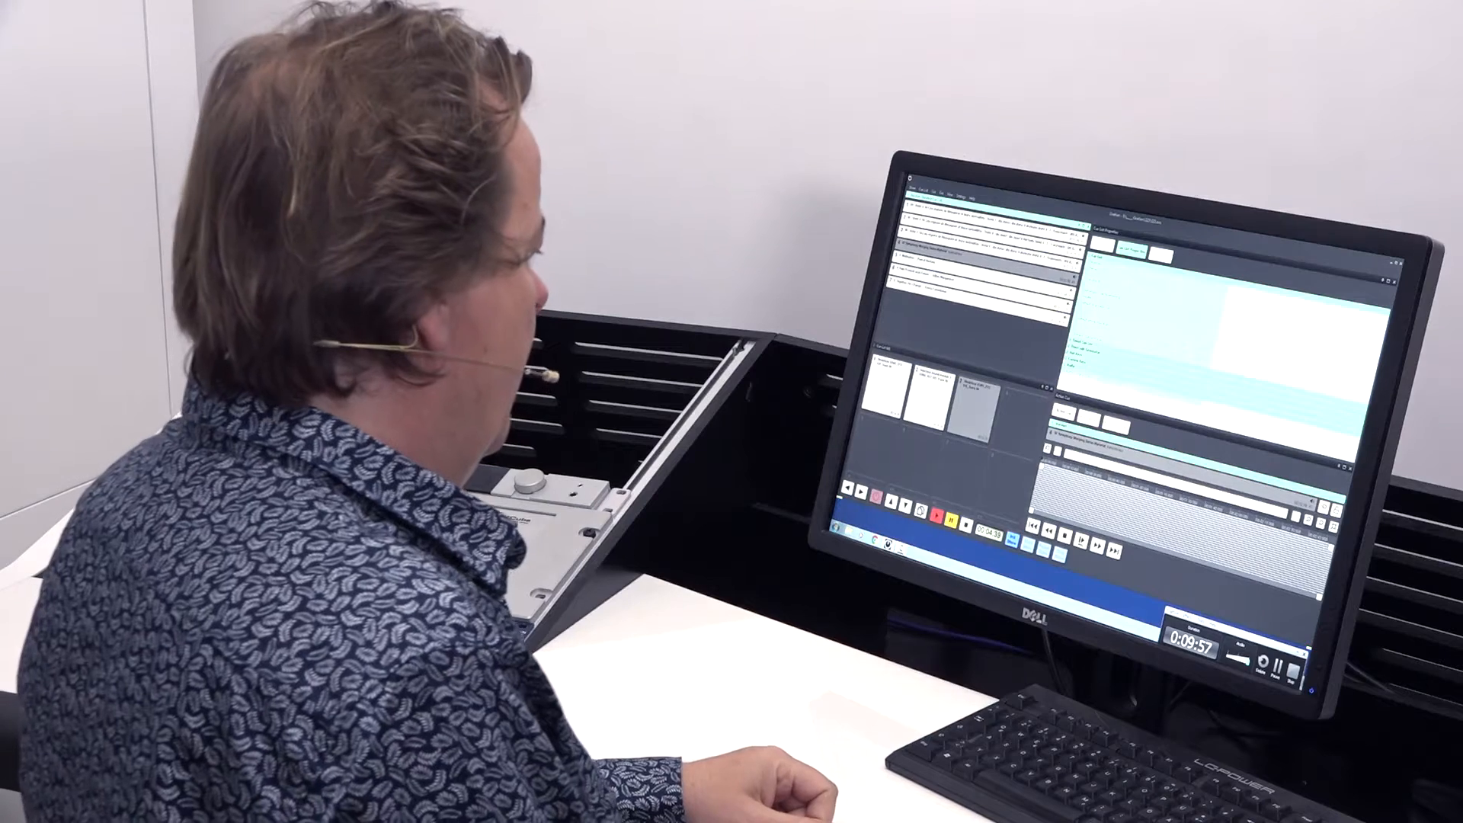
key(m)
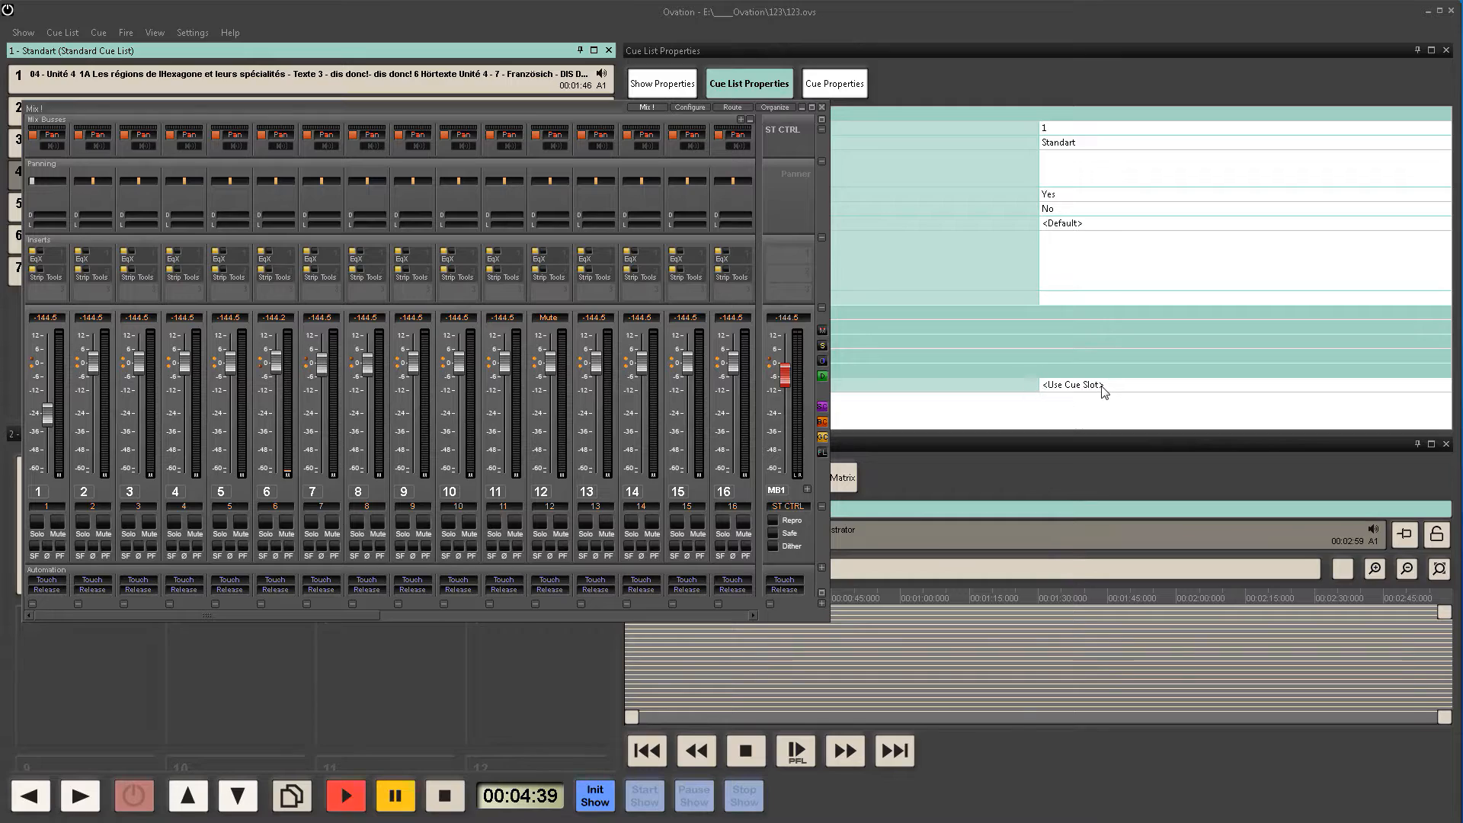
Step: Select the Standart cue list's Audio Output Slot setting and move the mixer window clear of the properties
click(1102, 386)
right_click(1103, 386)
click(1105, 386)
drag(1105, 386, 952, 358)
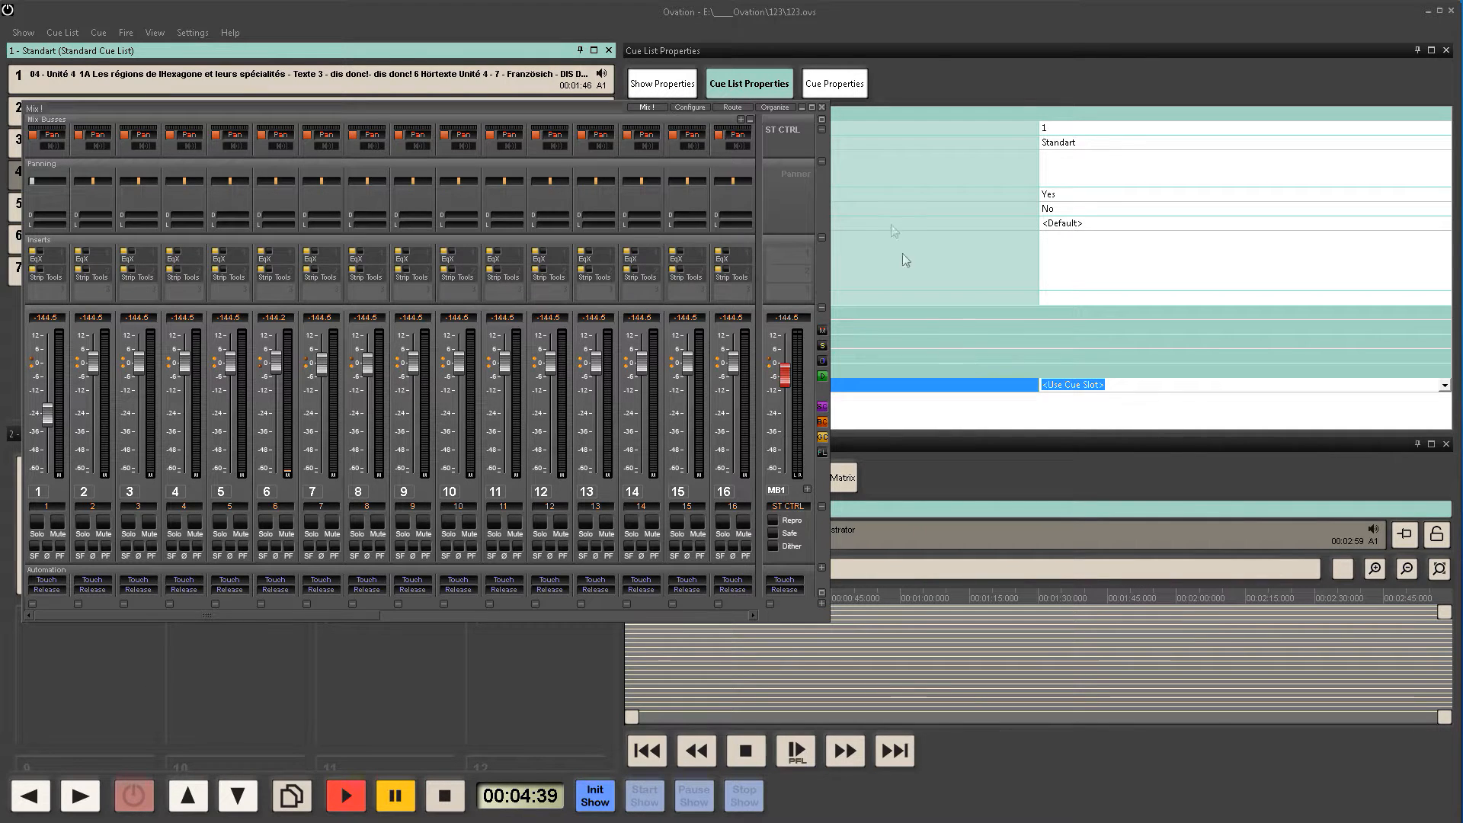
click(719, 136)
drag(609, 114, 1097, 571)
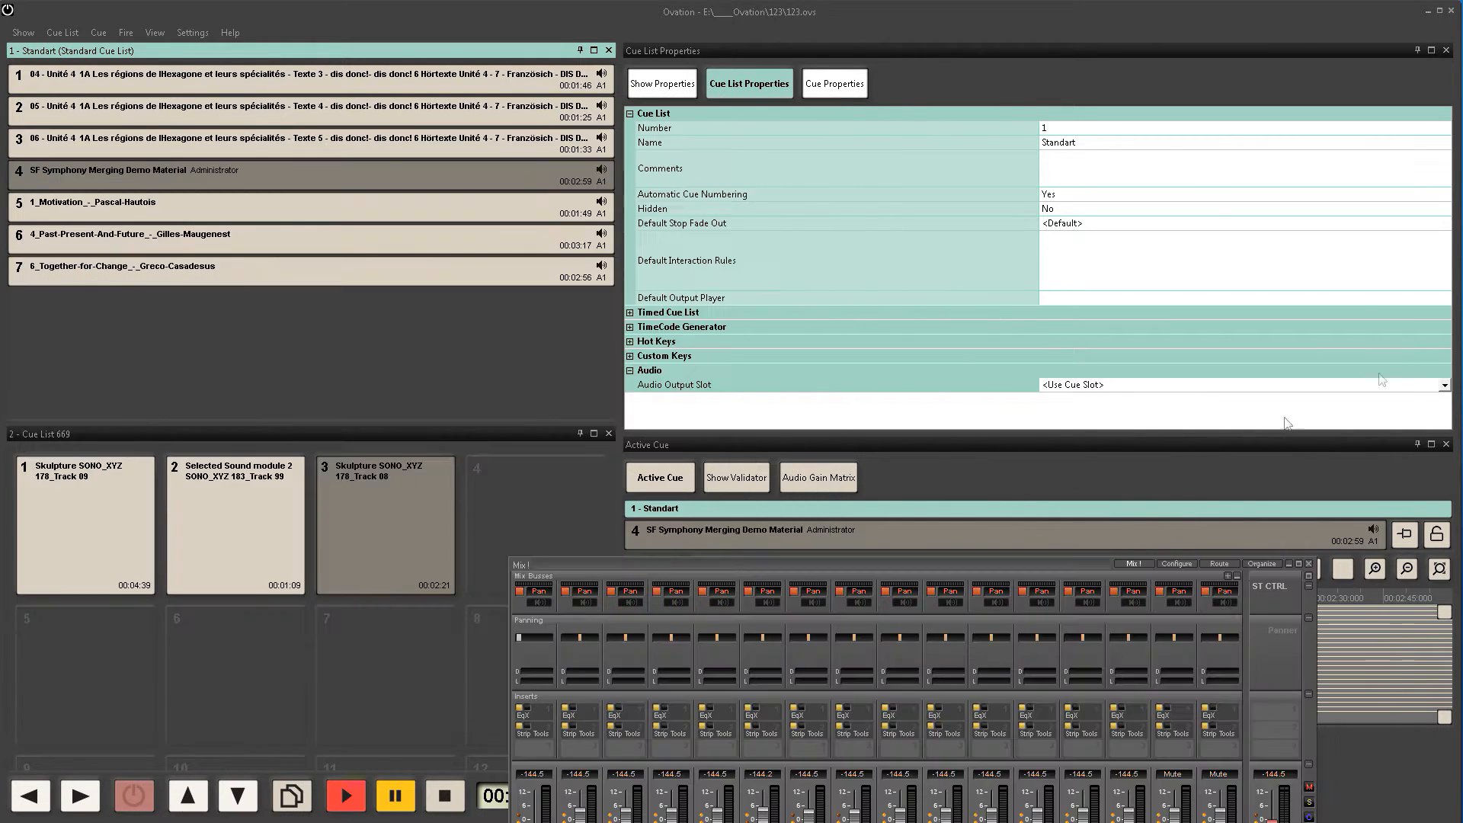
Step: Rename the hot keys cue list as HoteKEY and set its Audio Output Slot to 5
click(258, 435)
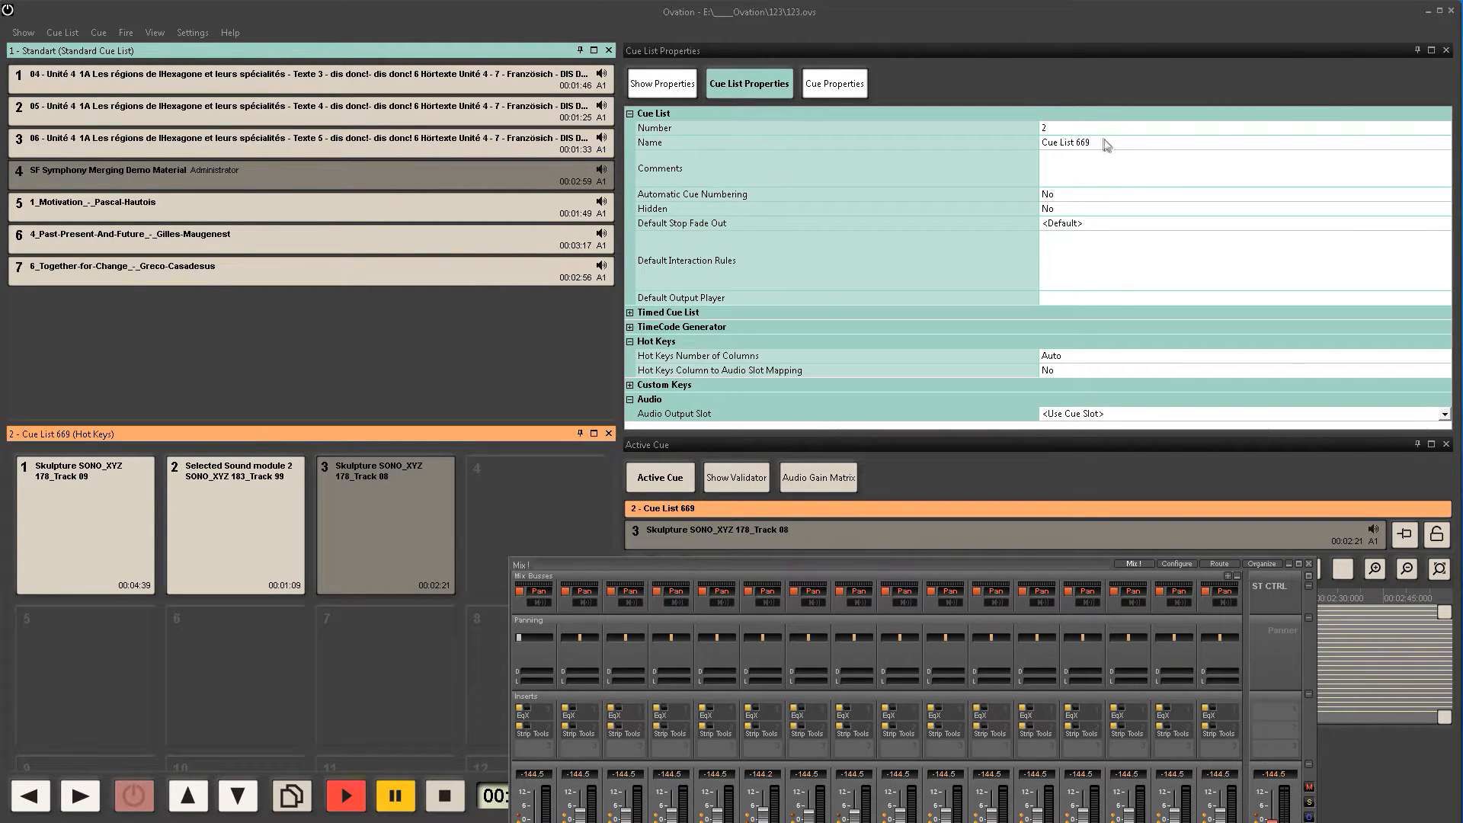
drag(1063, 142, 1084, 144)
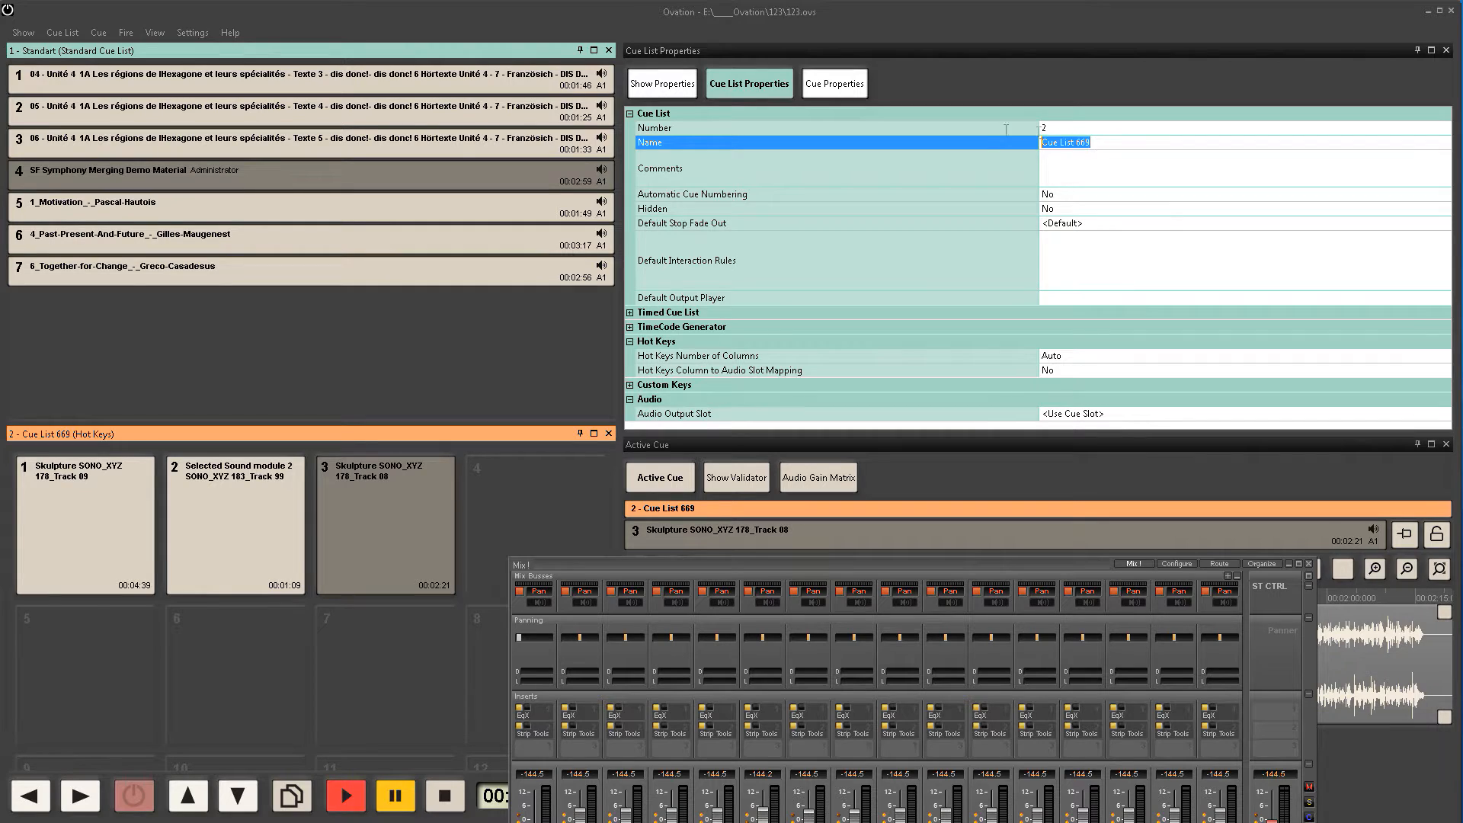
text(HoteKEY)
click(1113, 413)
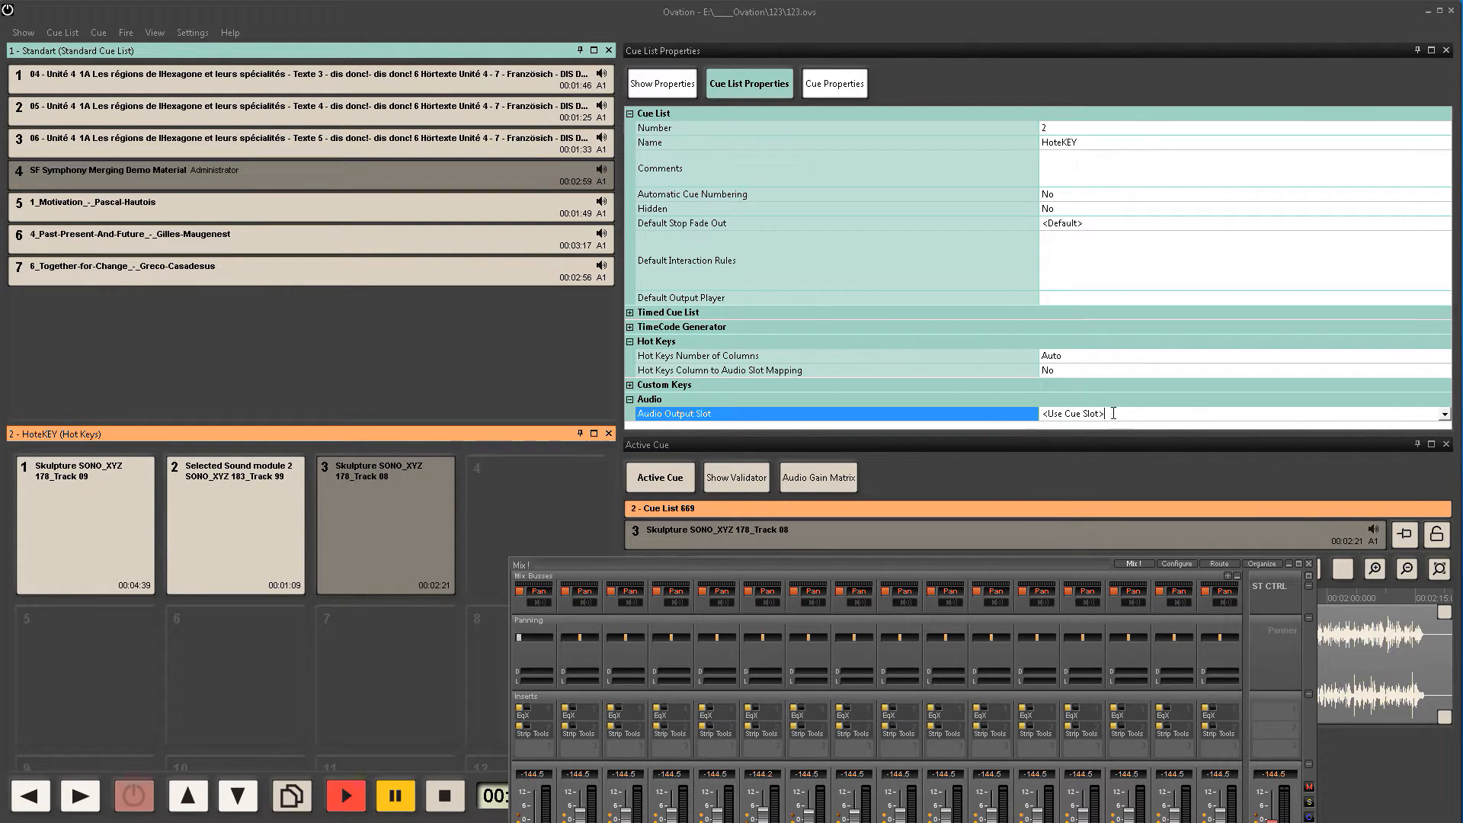
text(5)
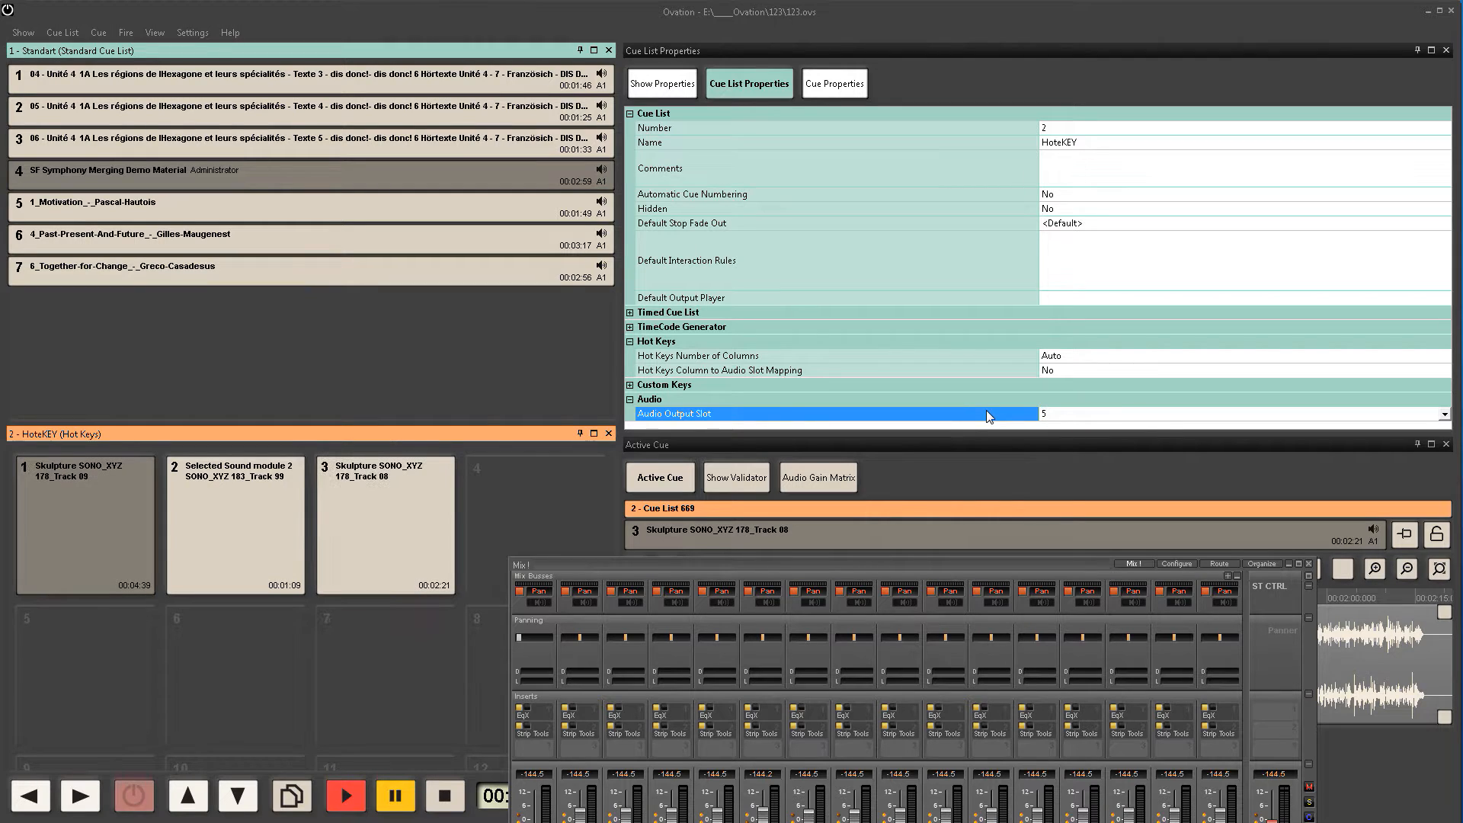
key(Return)
Step: Bring the mixer faders fully into view, initialize and start the show, and play cue 1 of the Standart list
drag(1120, 395, 1172, 198)
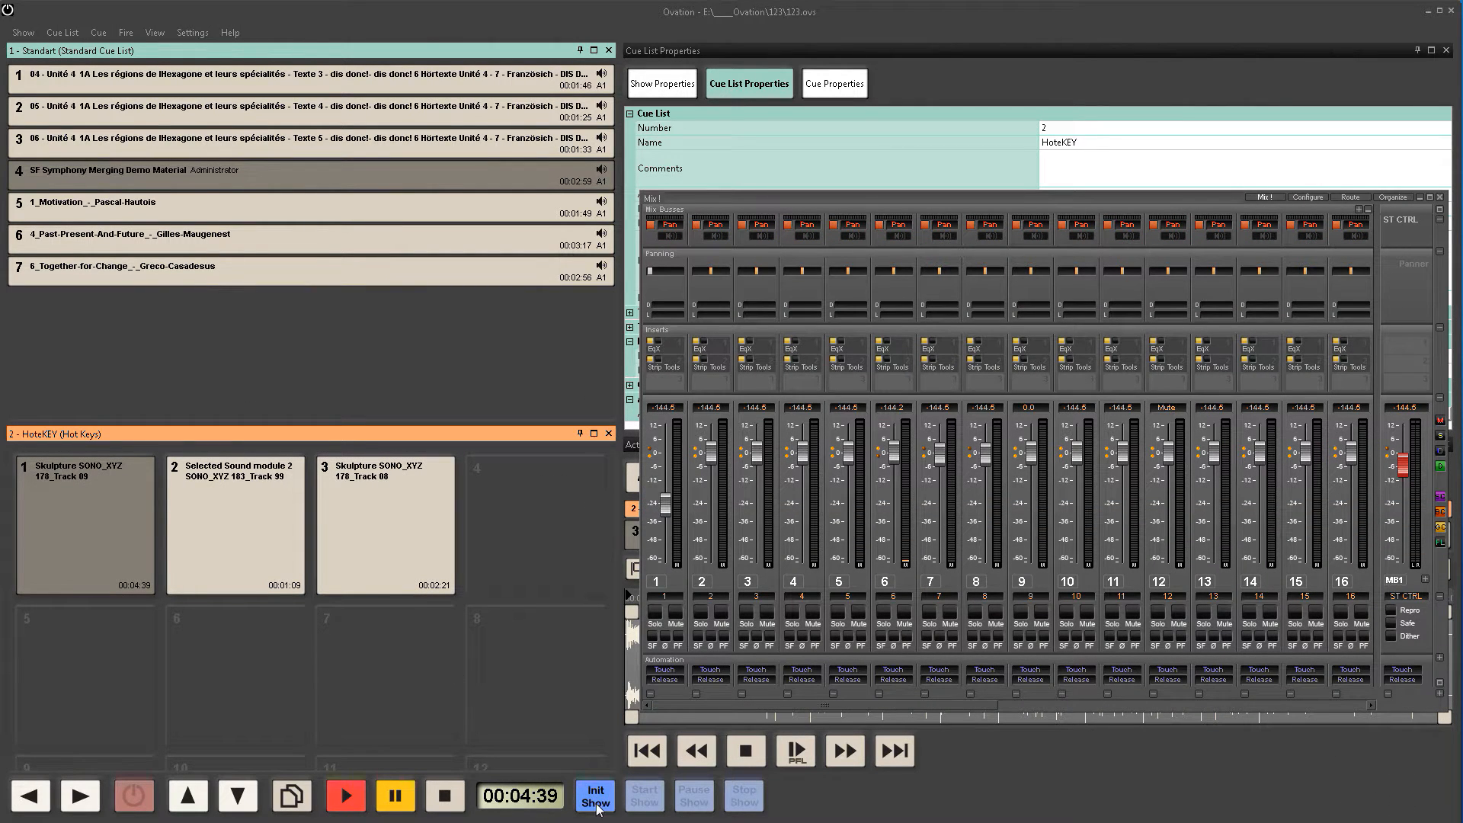
click(639, 797)
click(105, 82)
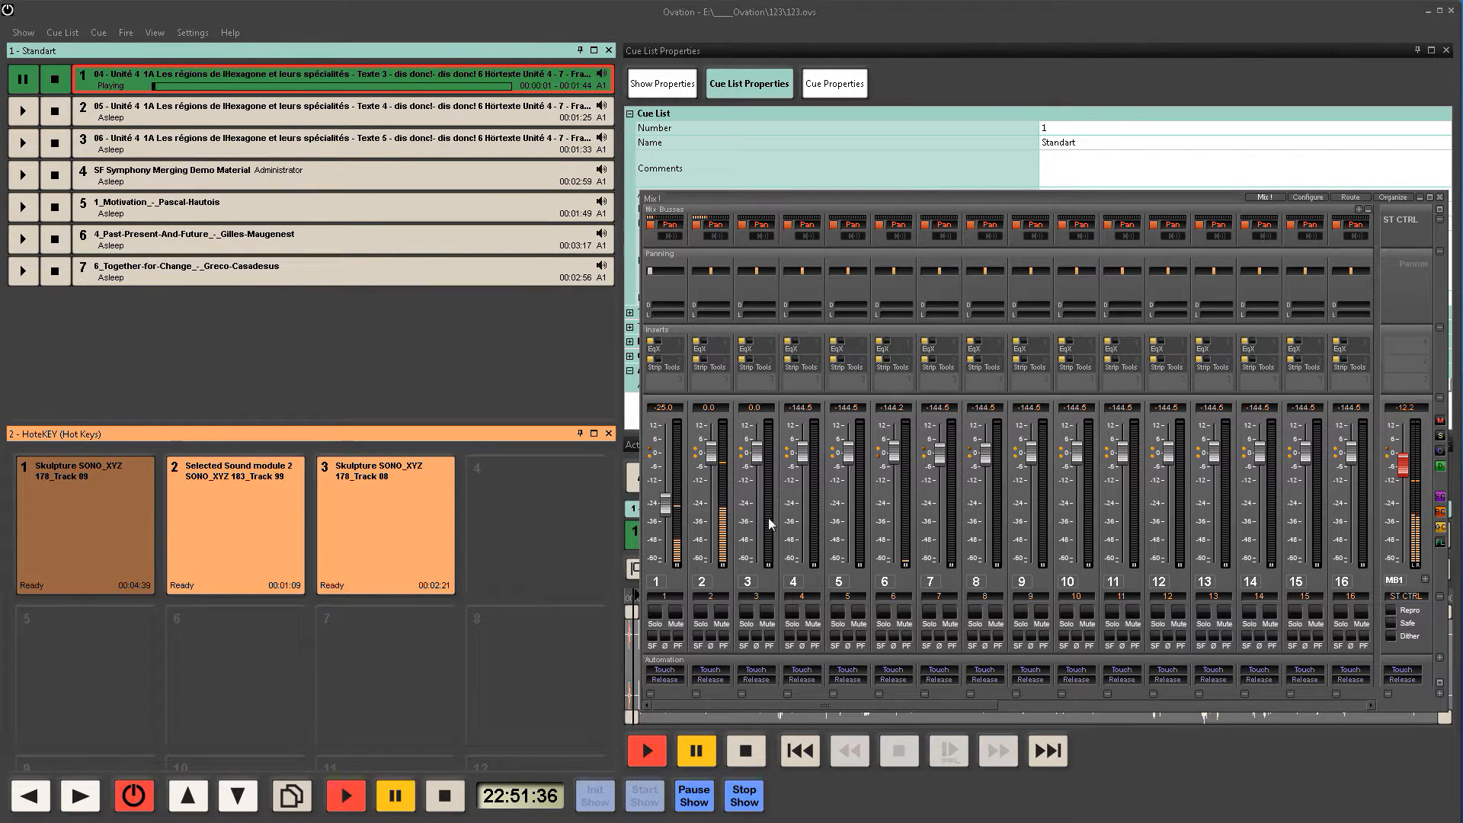
Step: Raise the mixer's channel 1 fader to about 0 dB and play cue 4 alongside cue 1
click(663, 508)
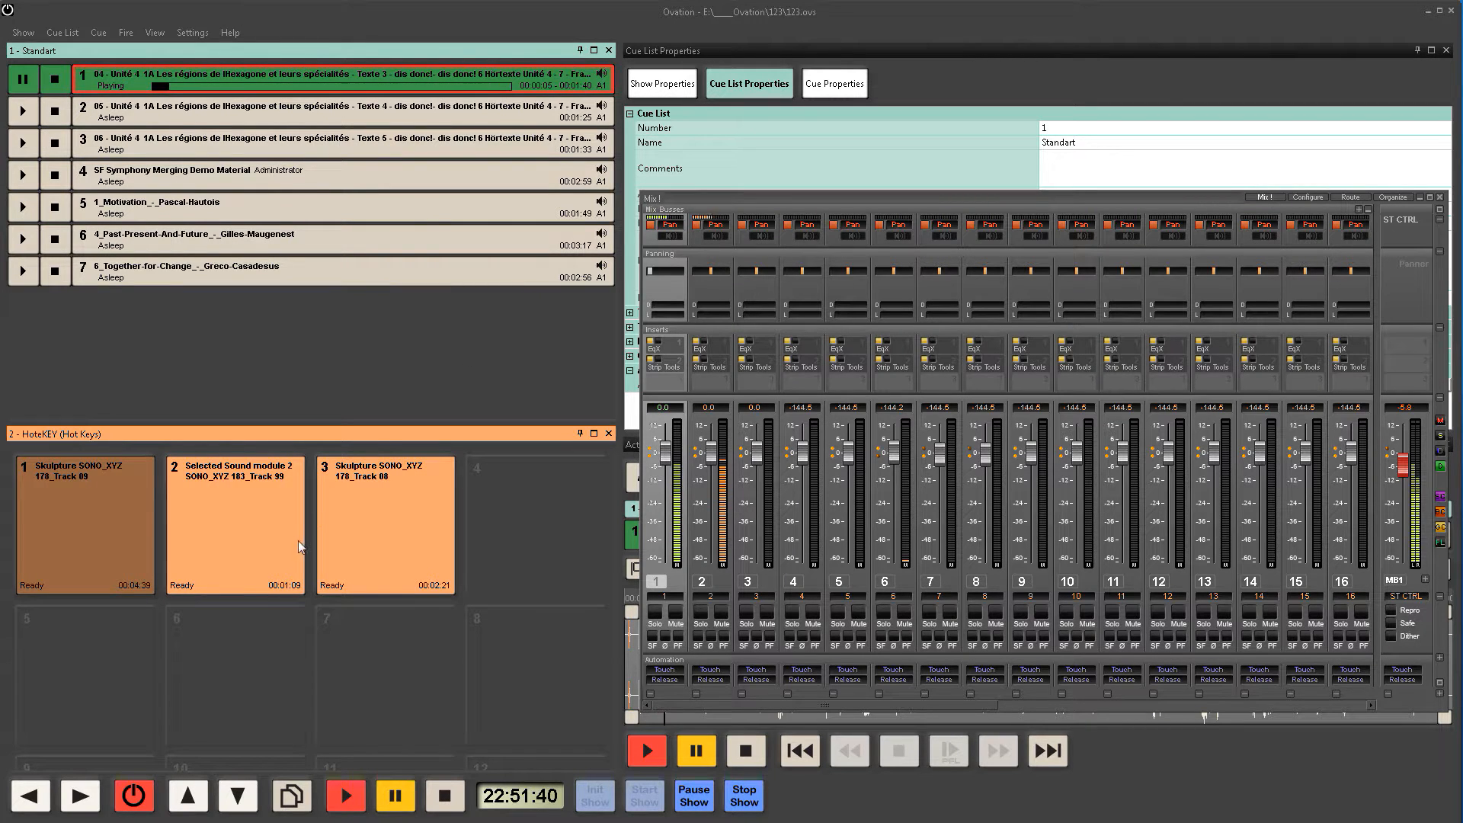
click(22, 175)
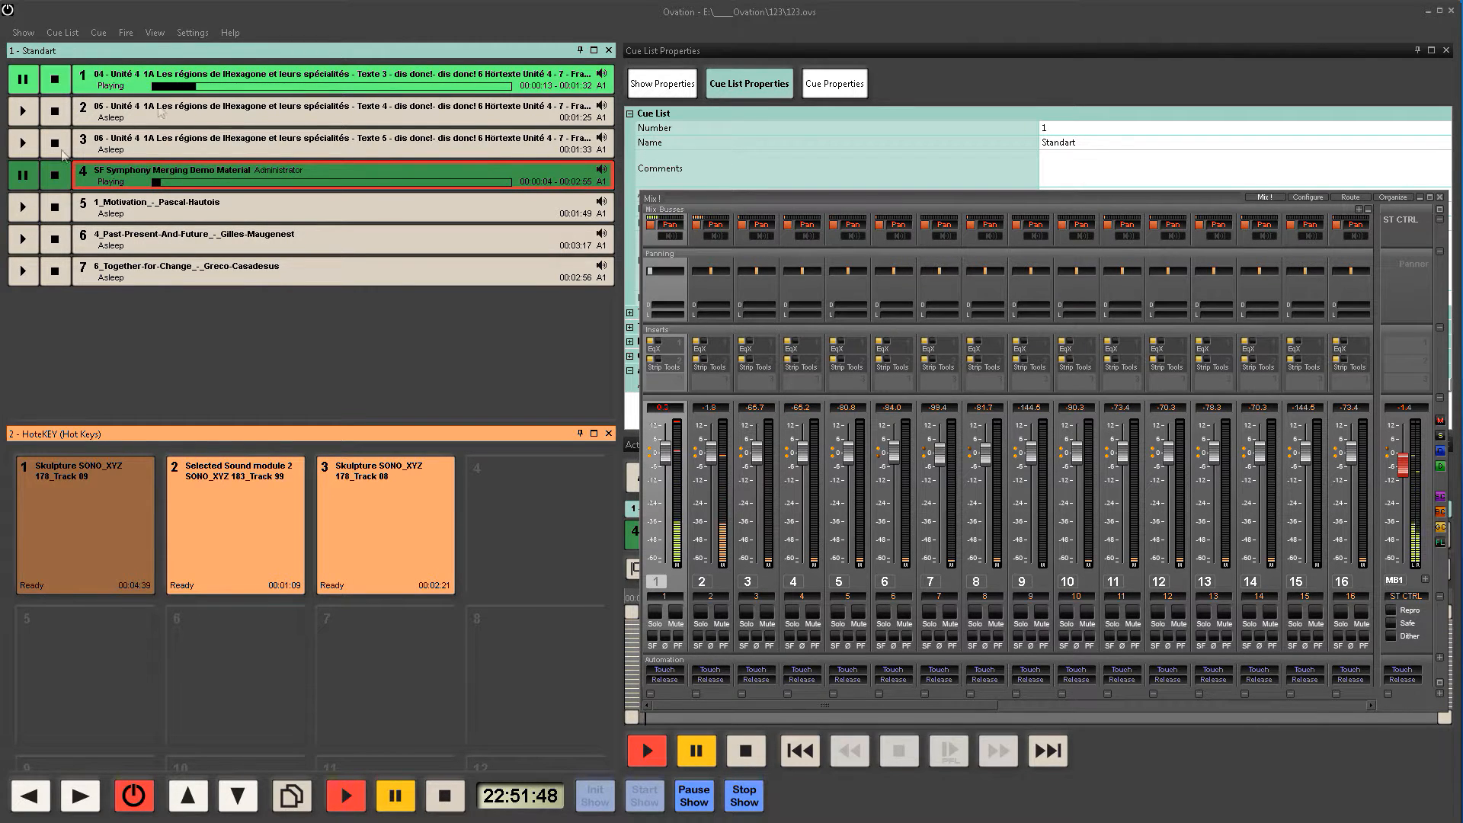
Step: Pause cues 1 and 4 of the Standart list and move the mixer window slightly upward
click(27, 80)
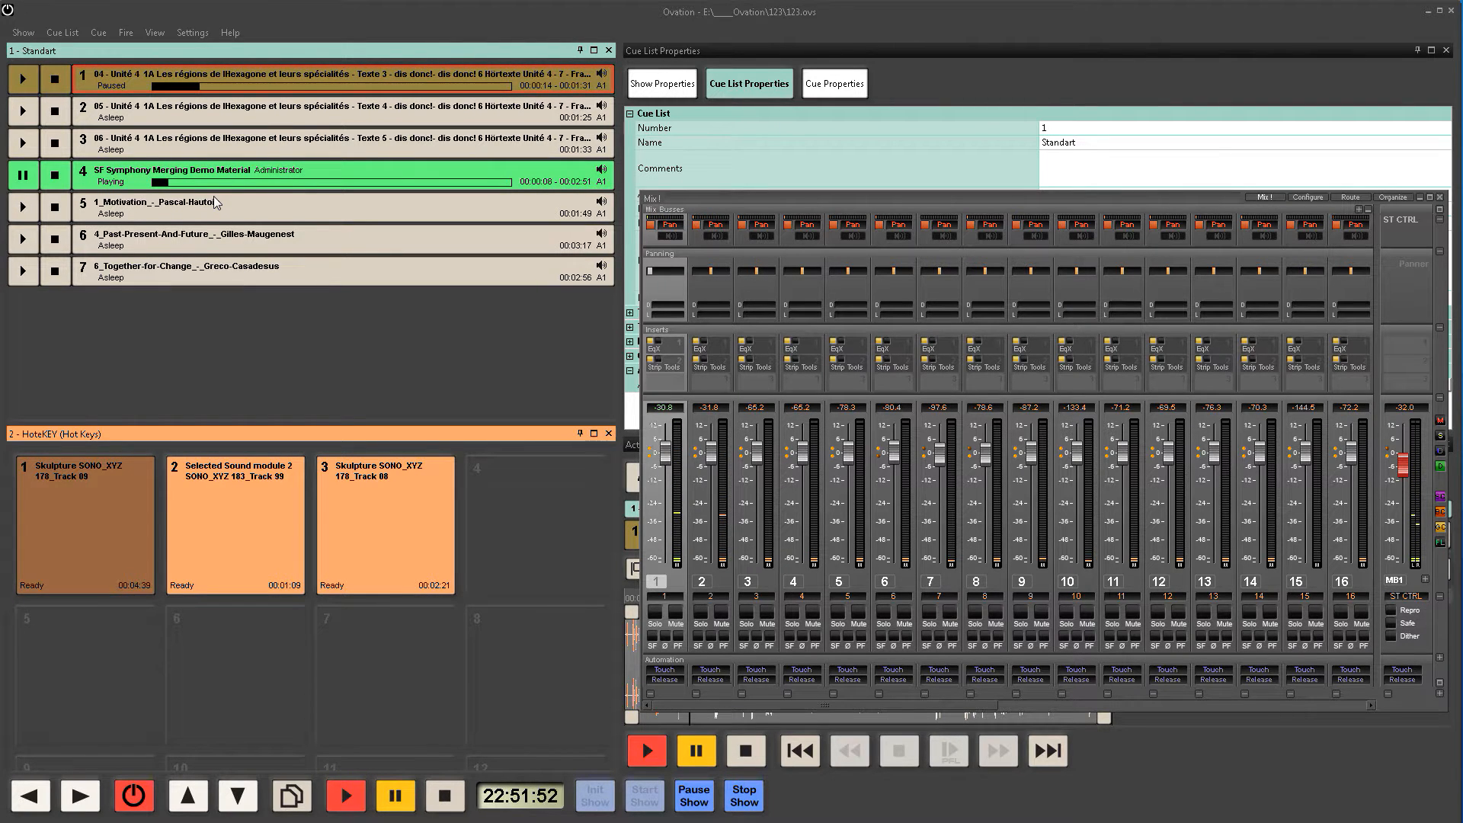
drag(787, 202, 778, 163)
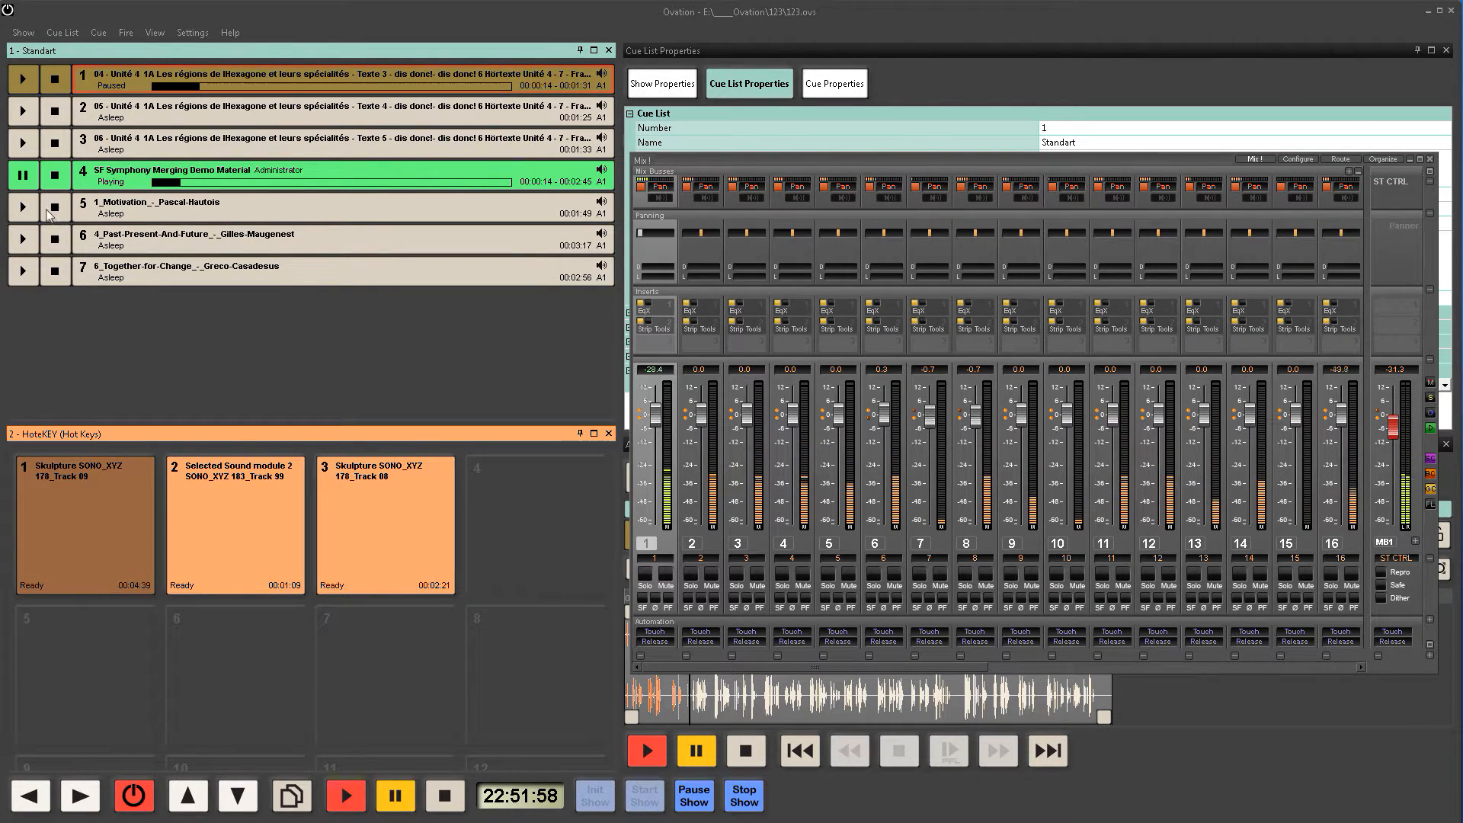
click(23, 177)
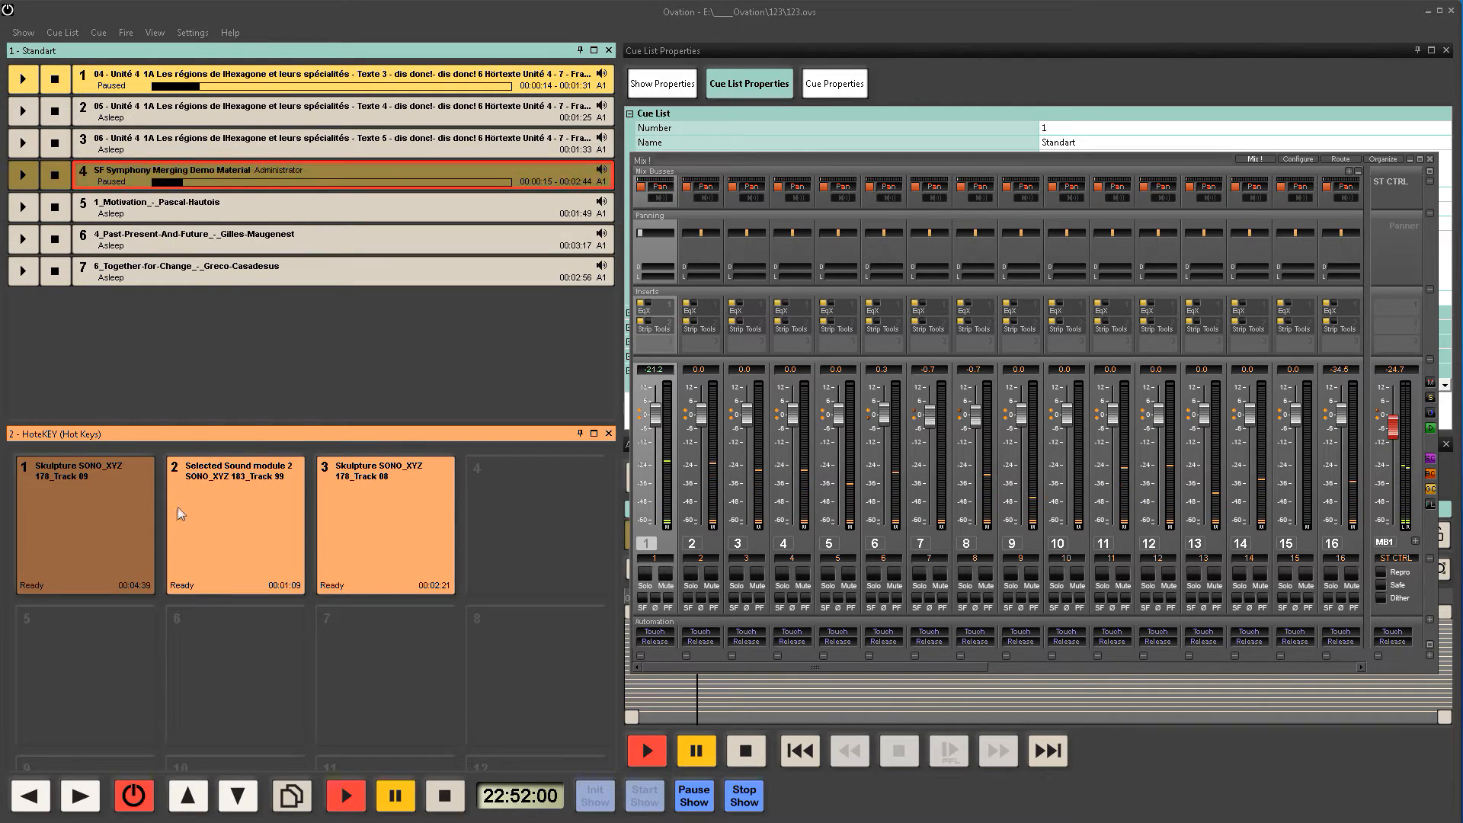
Step: Play hot keys 2, 3 and 1 of the HoteKEY list and briefly view the mixer's I/O & VCA section
click(225, 507)
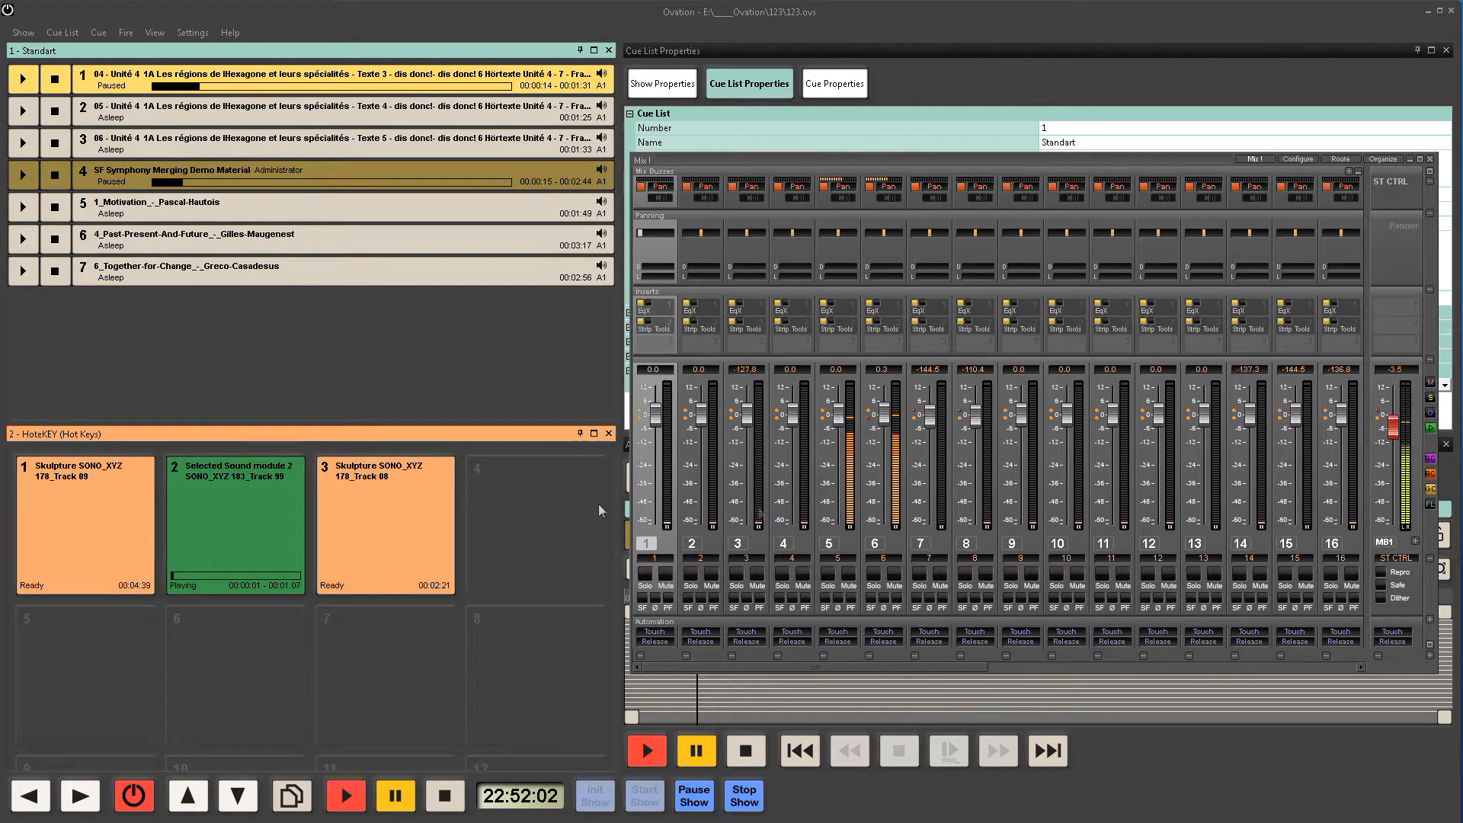
click(425, 530)
click(116, 515)
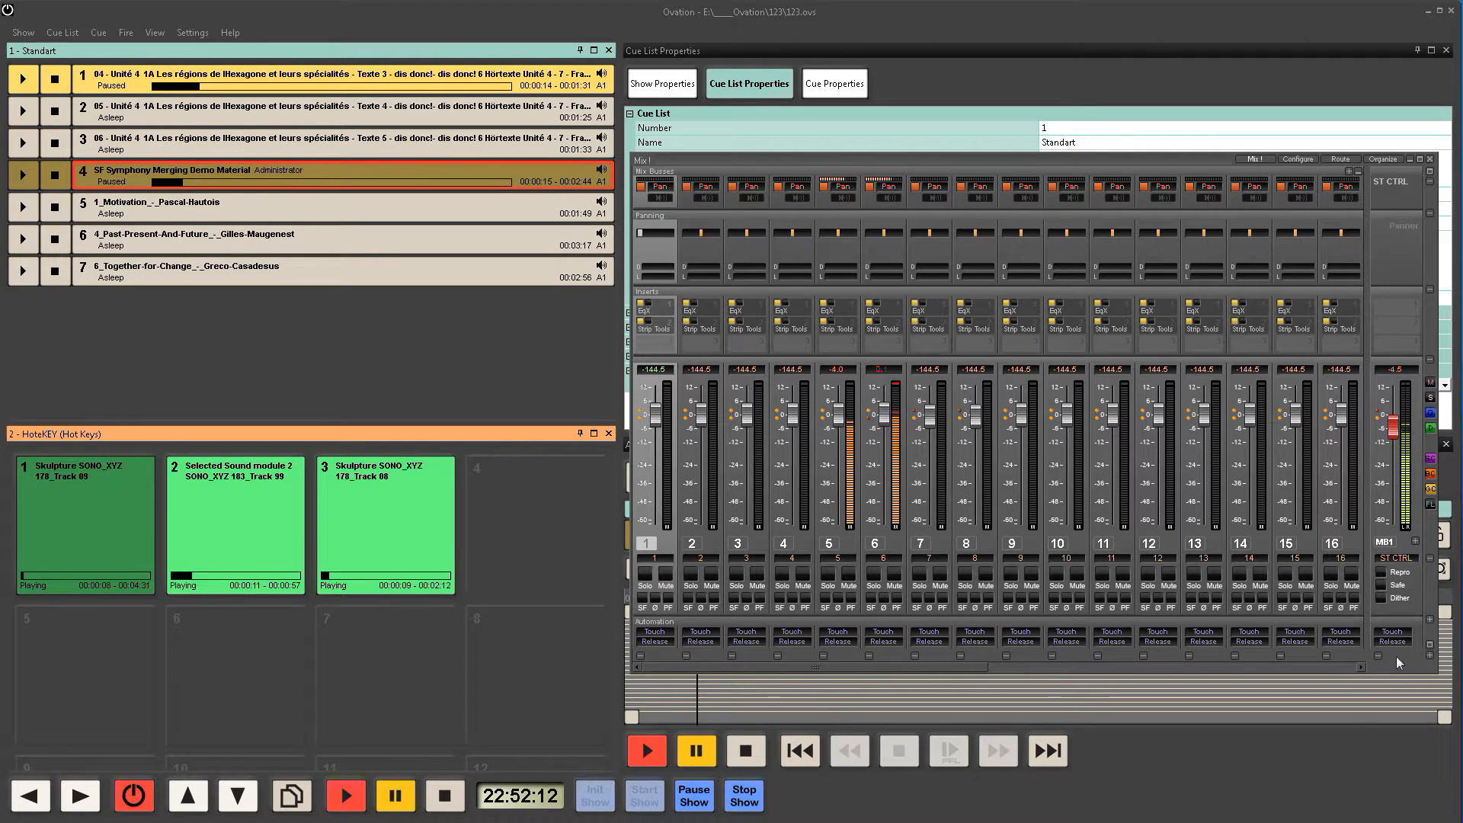
right_click(1432, 624)
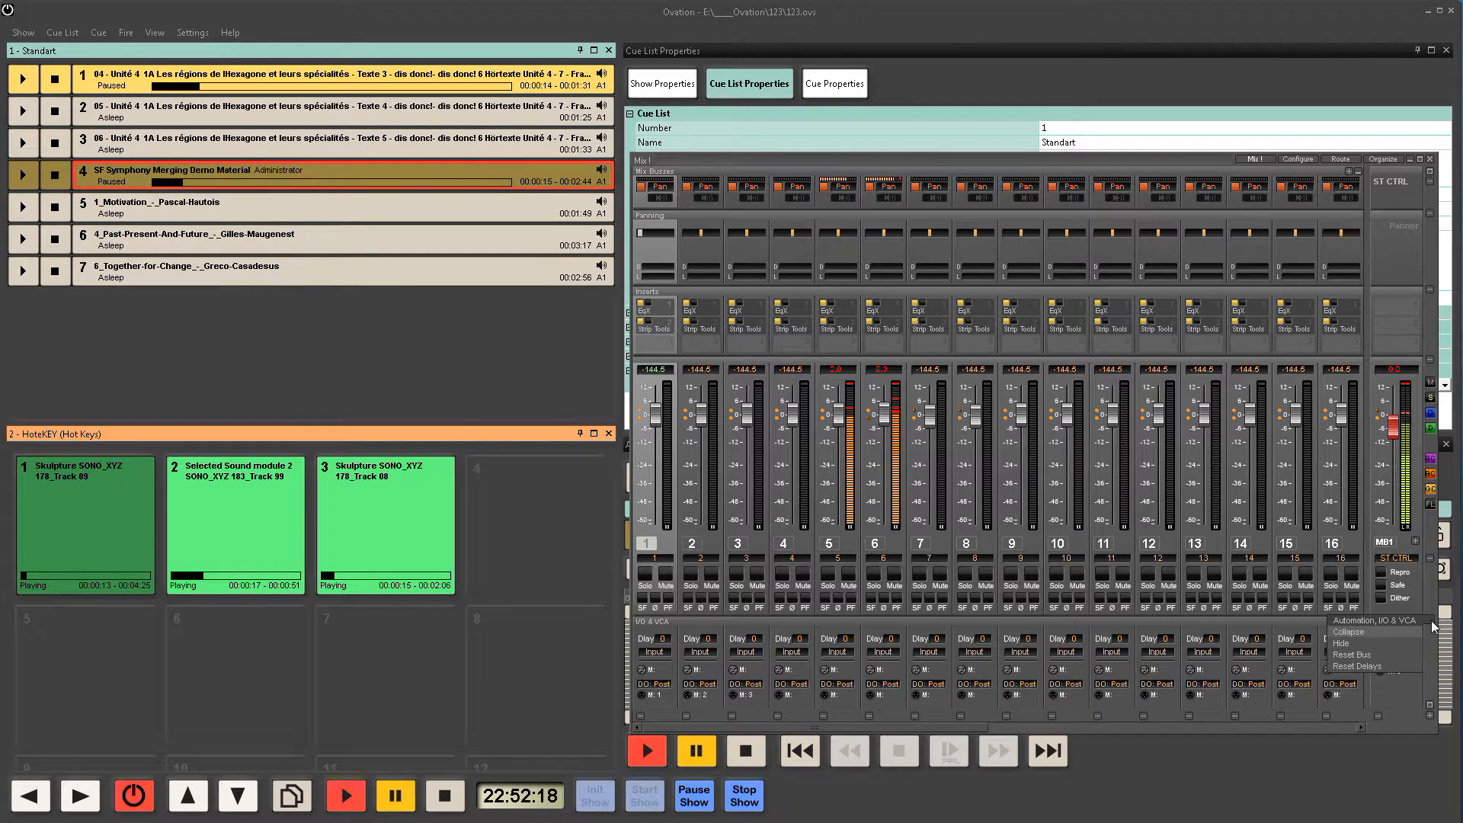
click(1417, 632)
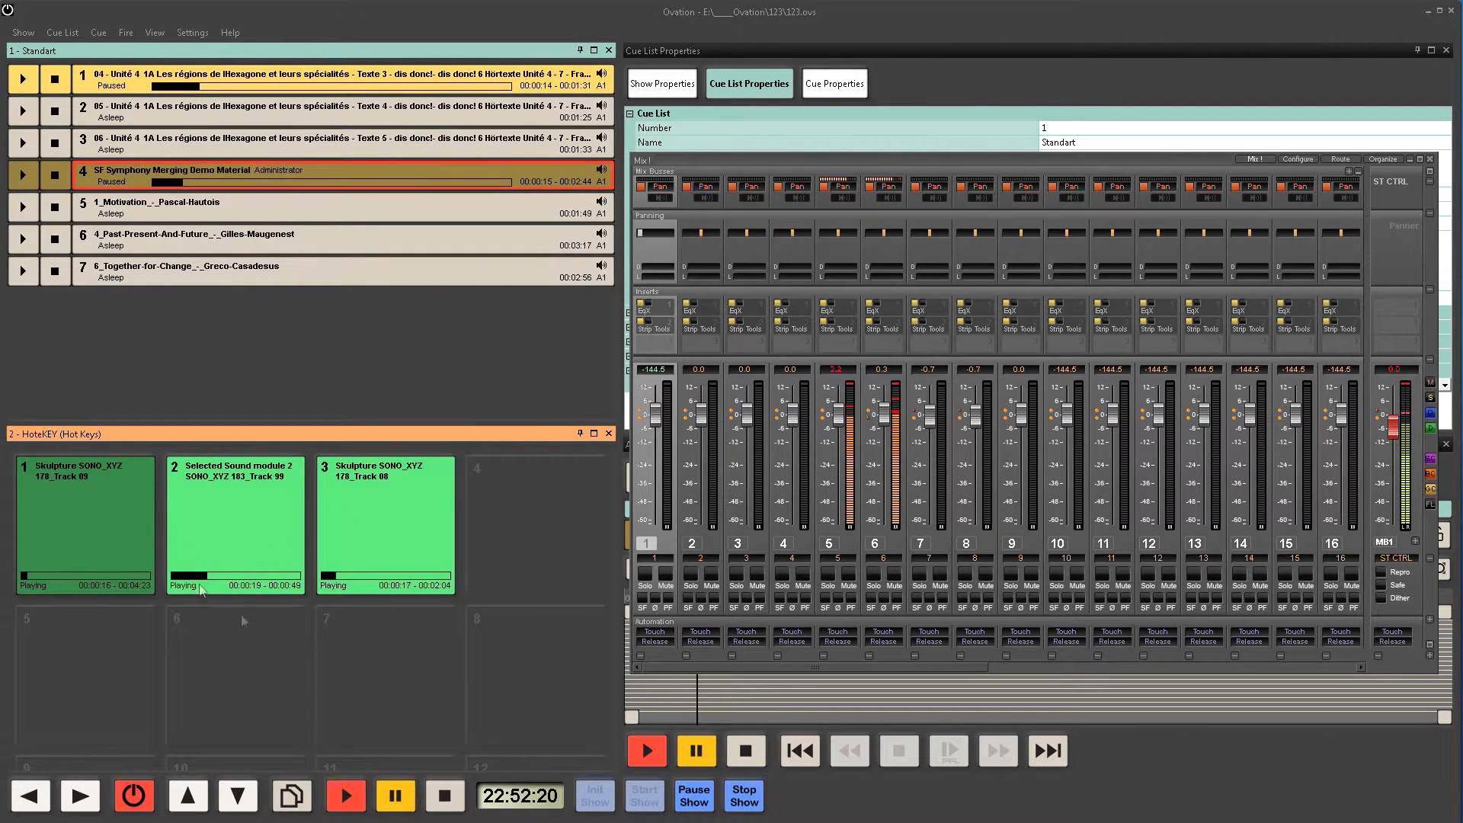
Step: Stop the show and move the mixer window aside
click(743, 797)
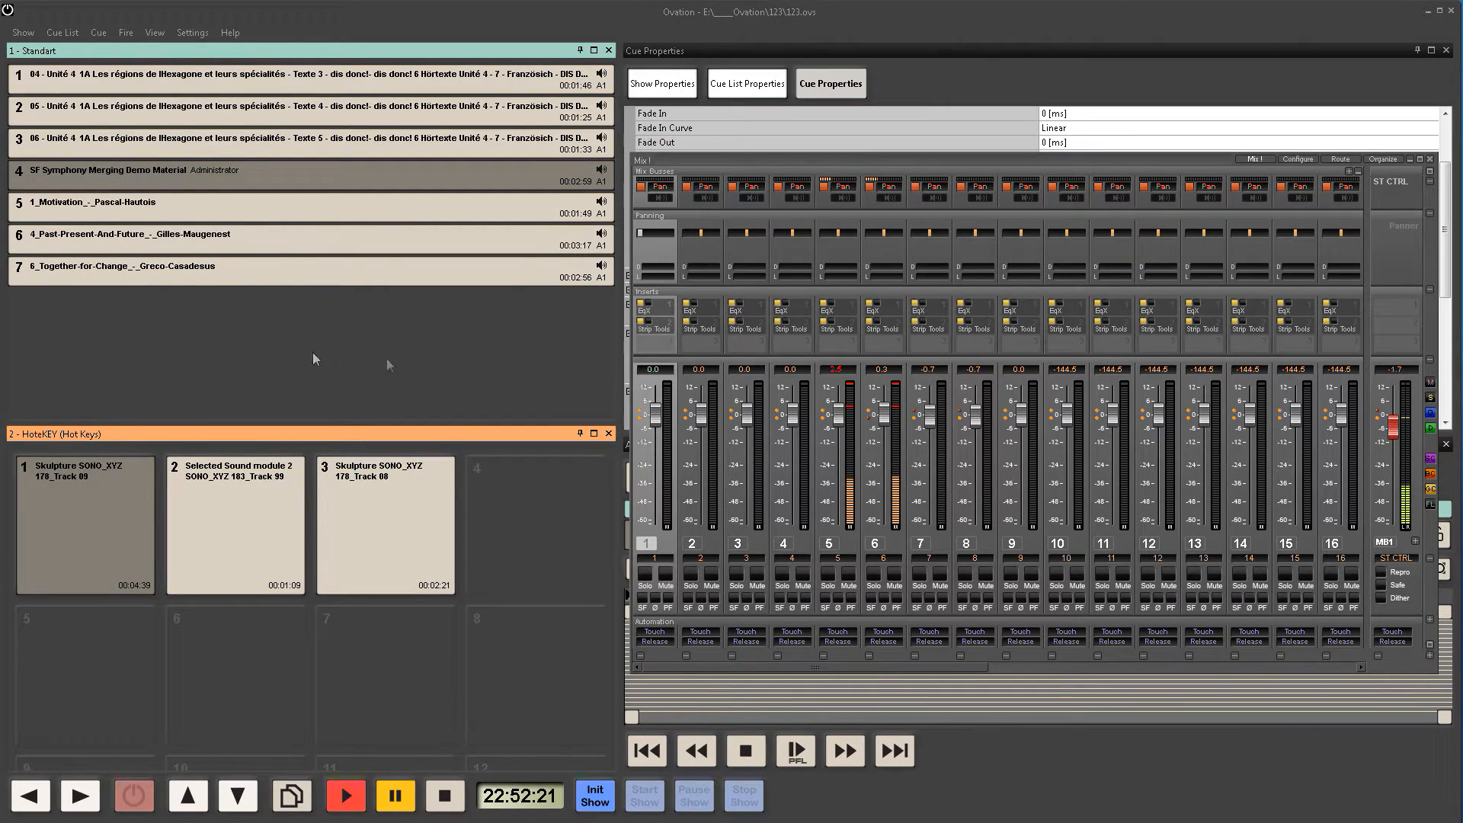
drag(834, 169, 608, 166)
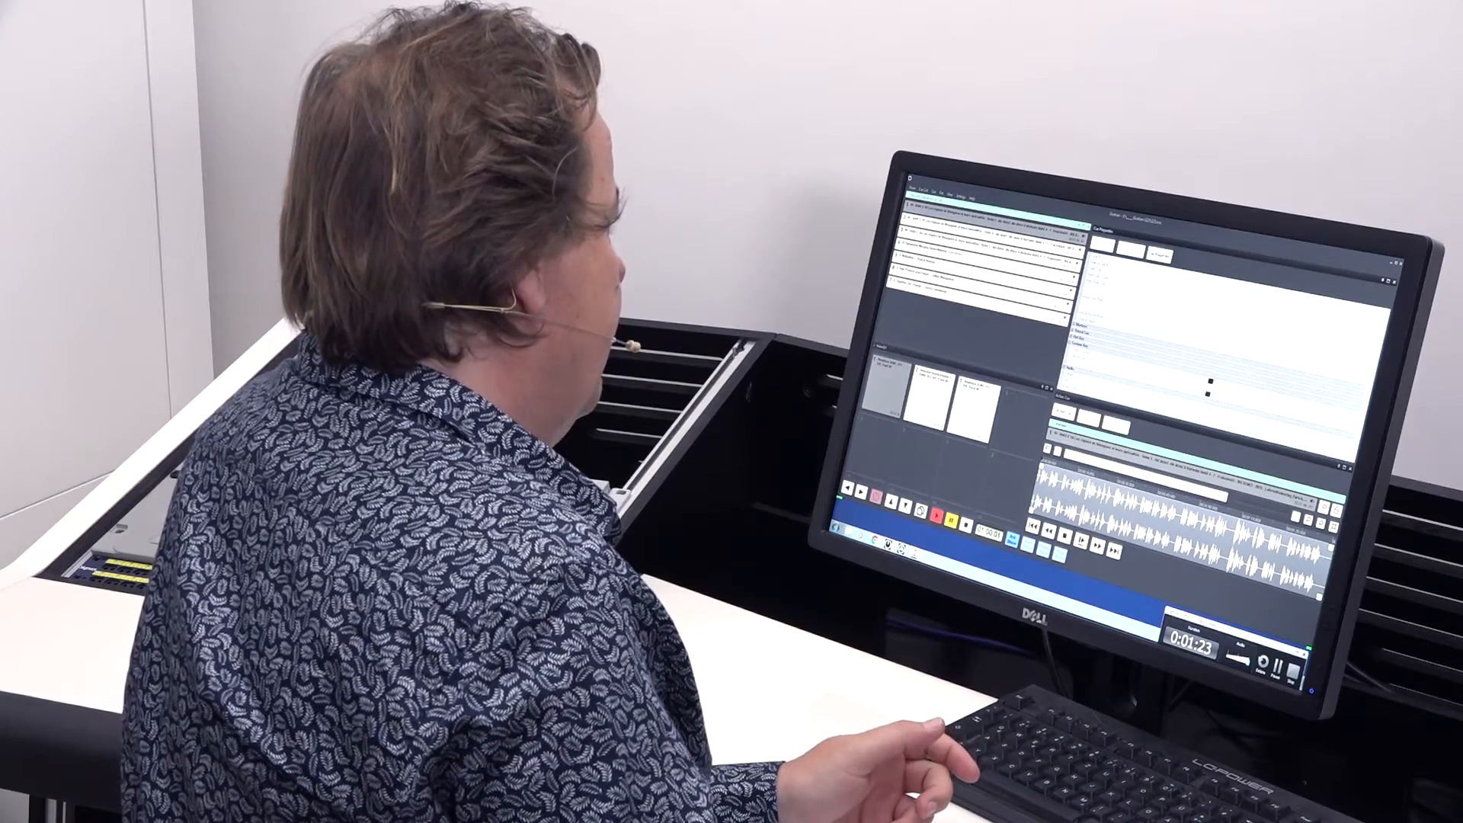
Step: Set the Show Time Mode to Time of Day in the show properties, and start and stop the show to test it
click(1103, 244)
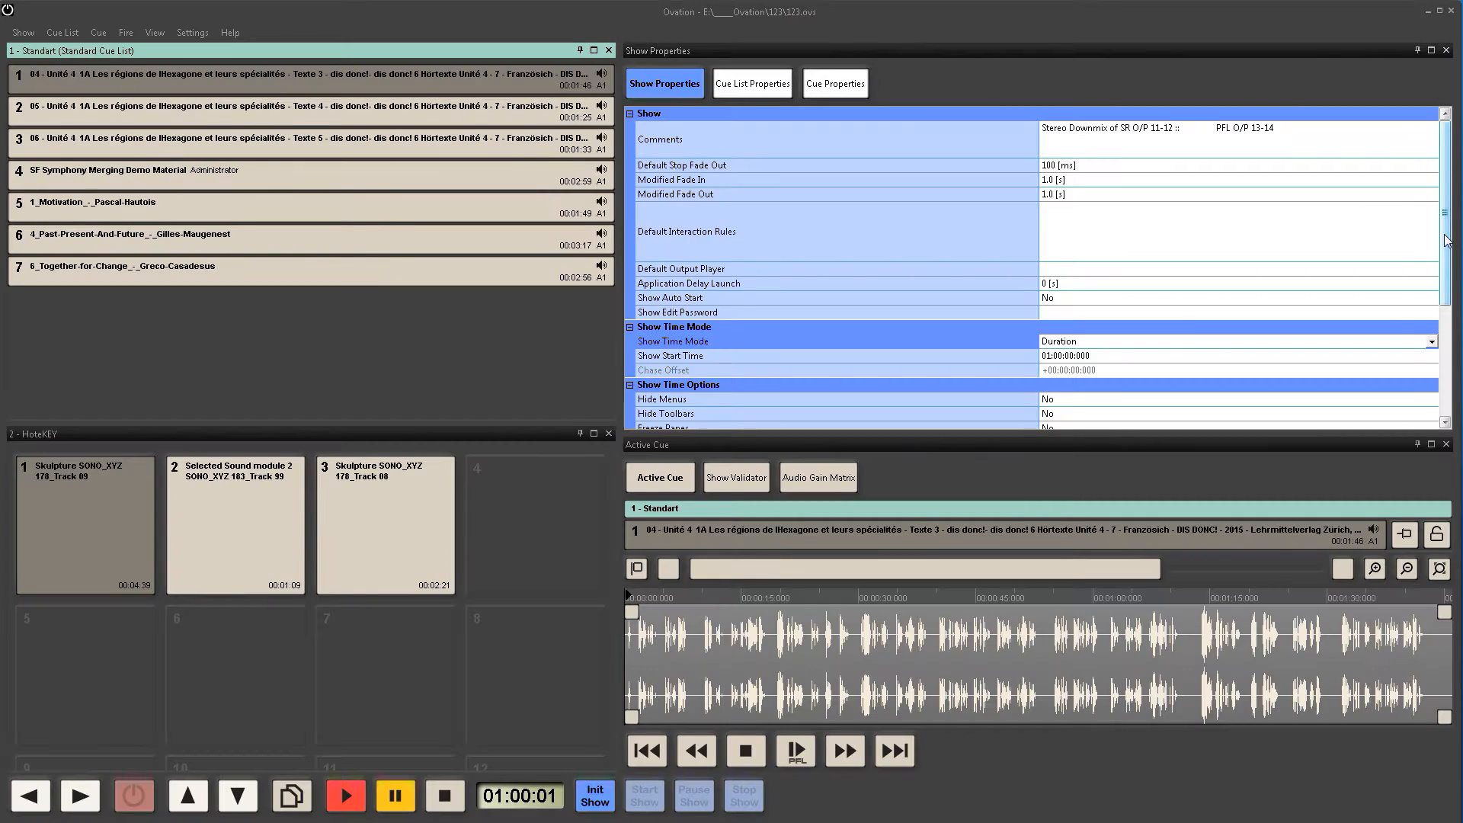
drag(1447, 241, 1447, 291)
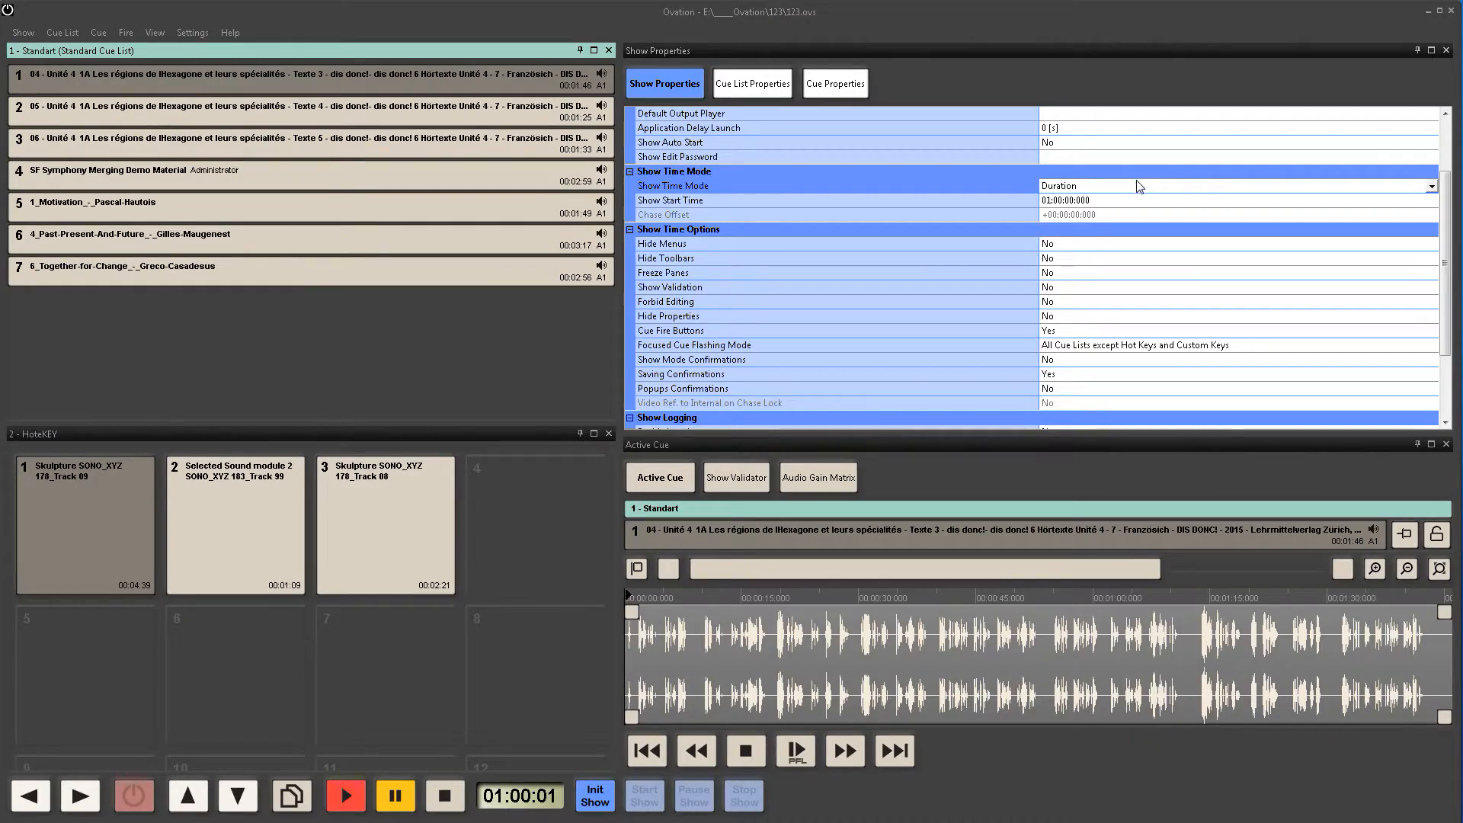
click(1137, 188)
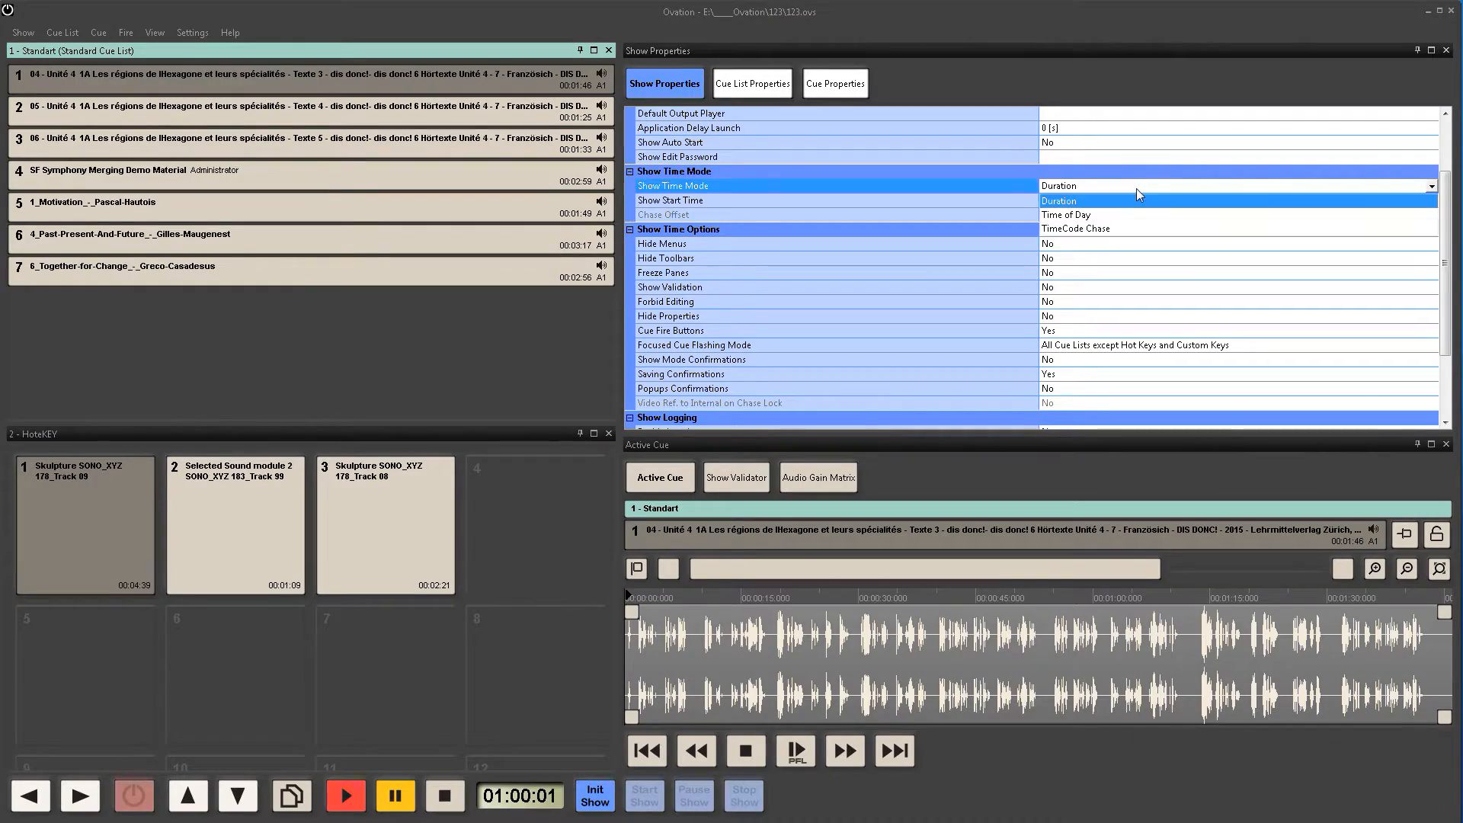
click(1095, 217)
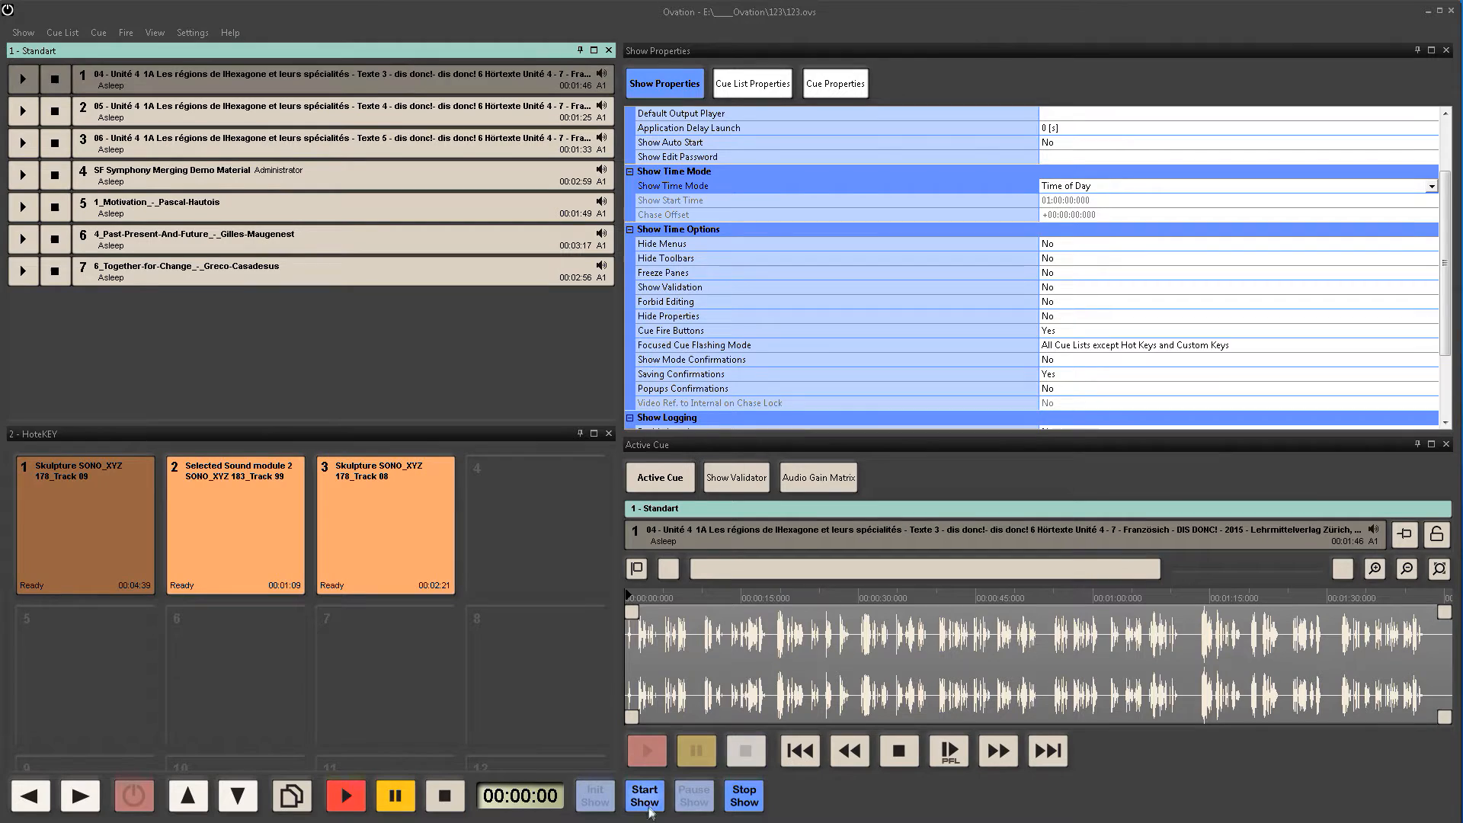
click(644, 796)
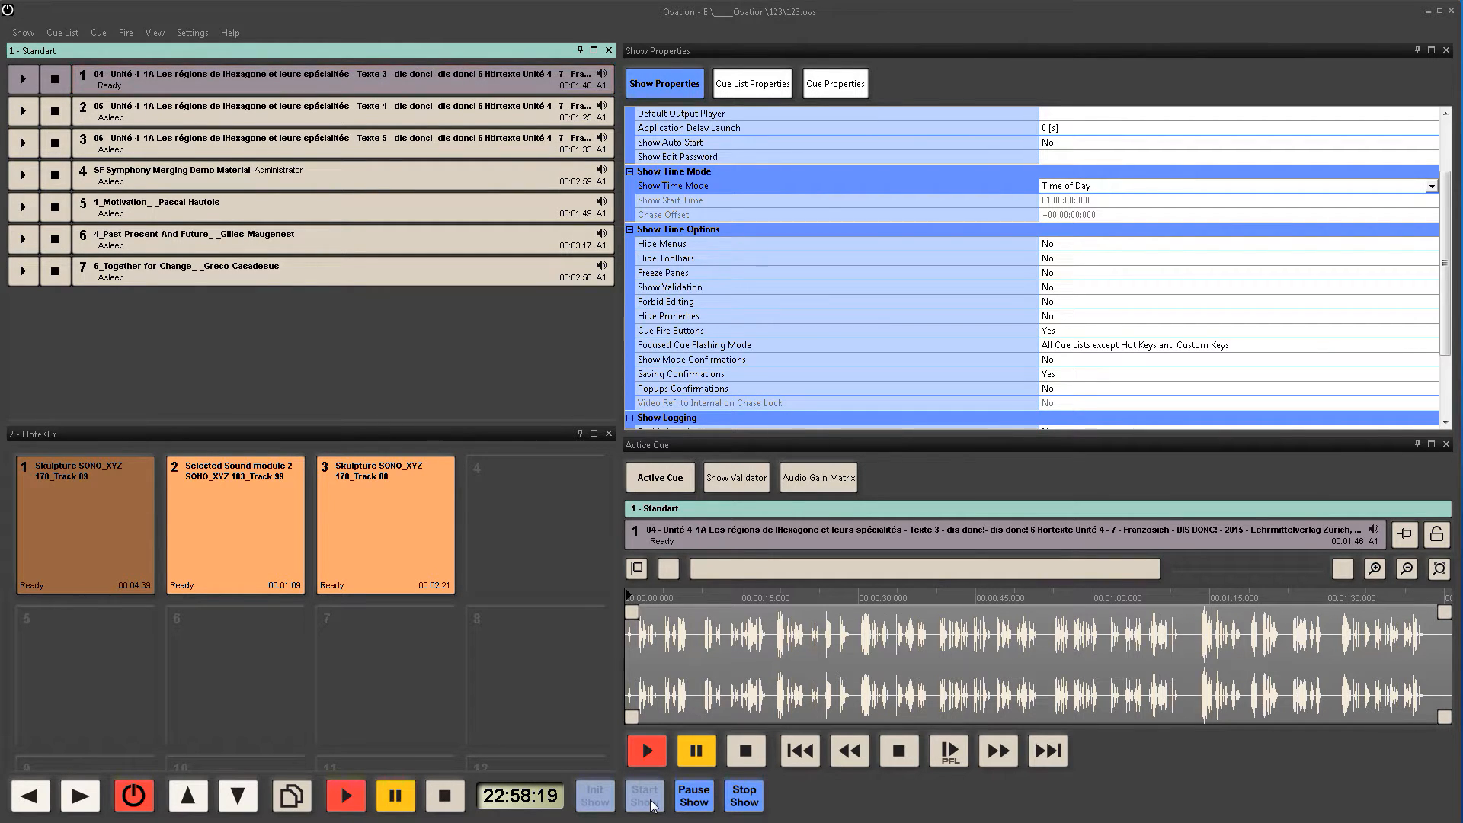
click(745, 799)
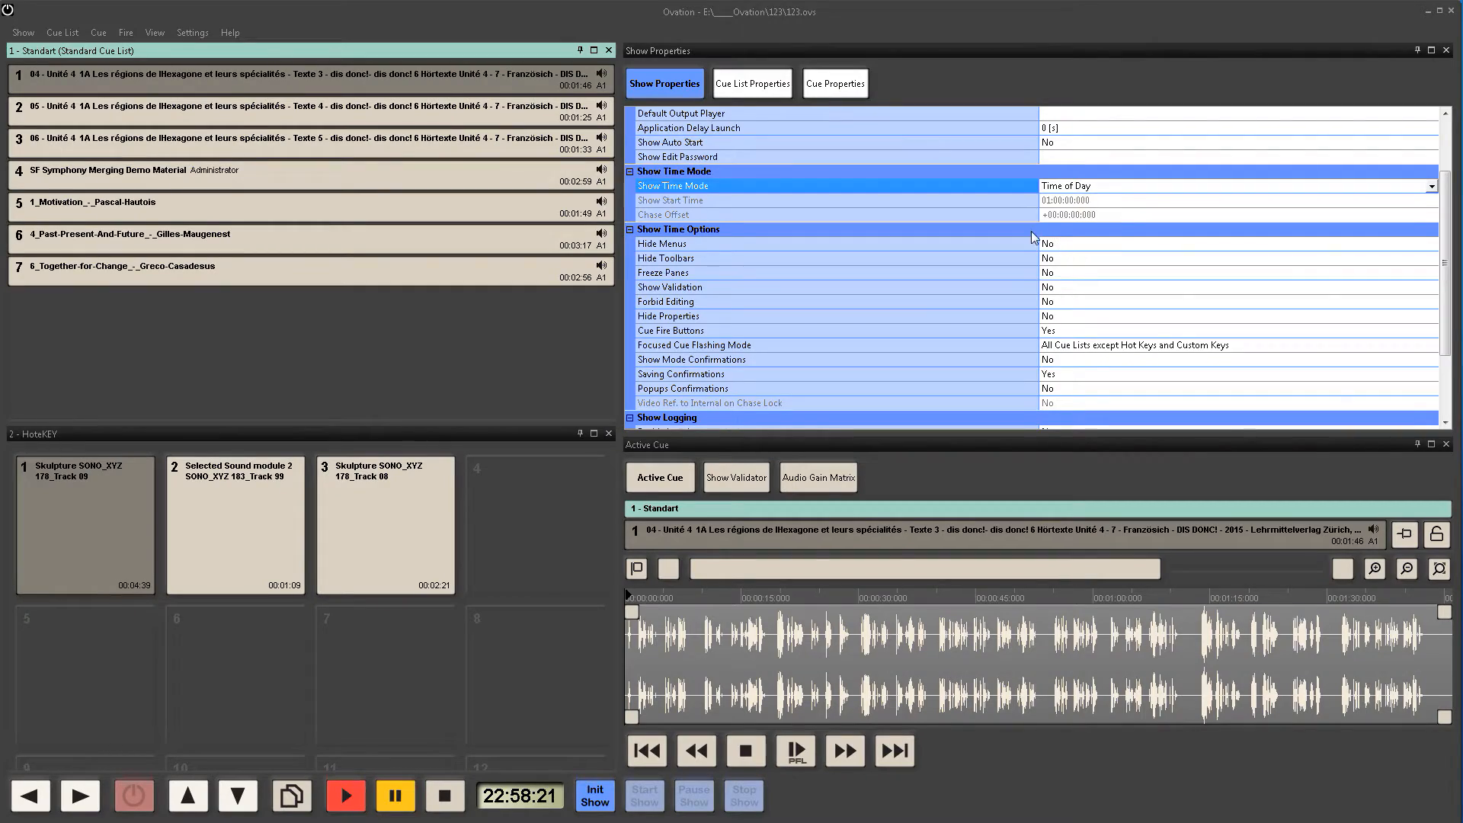
Step: Create a new Timed Cue List and dock it side by side with the Standart list
click(438, 361)
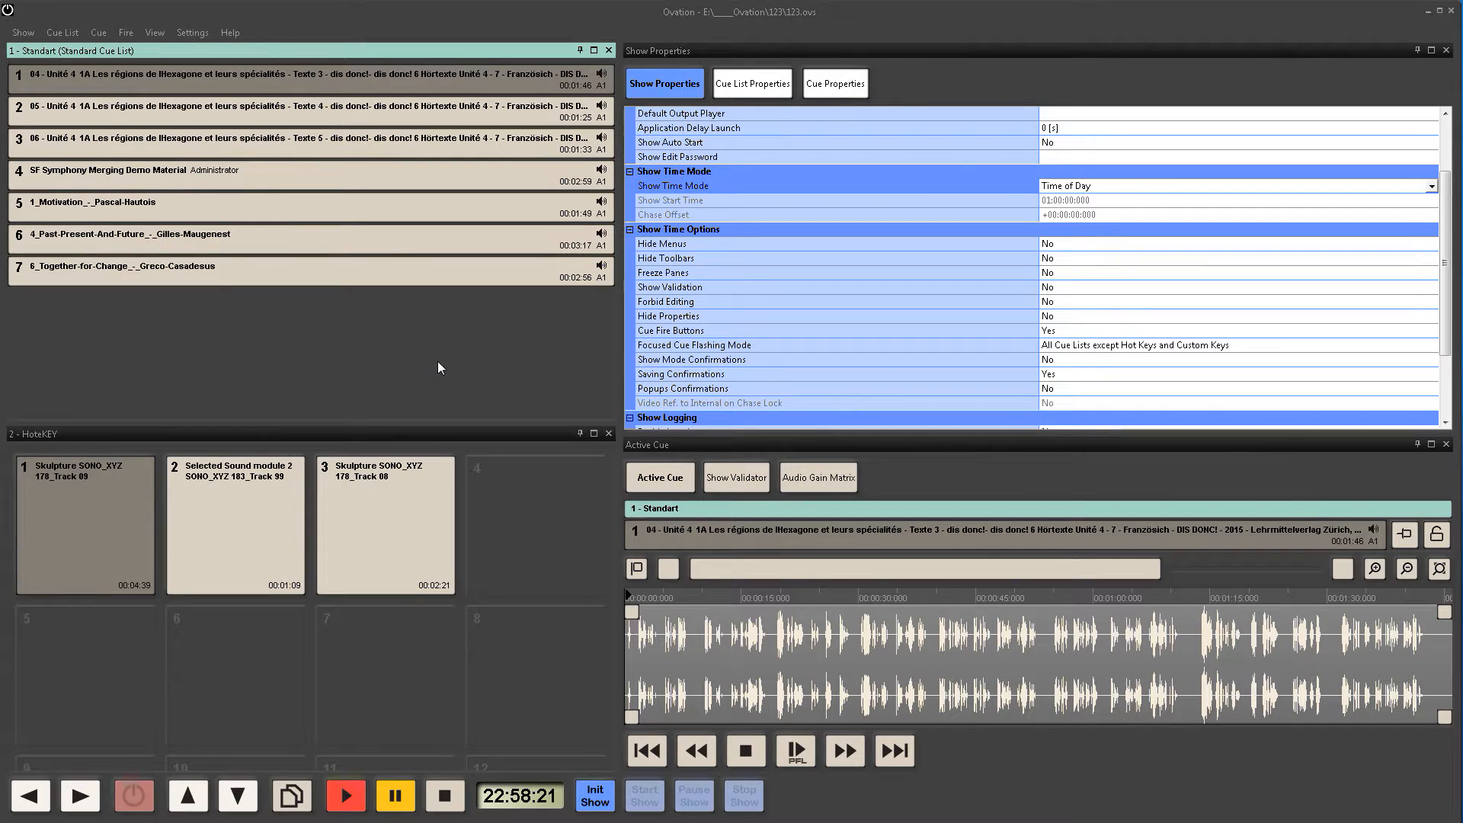
click(787, 76)
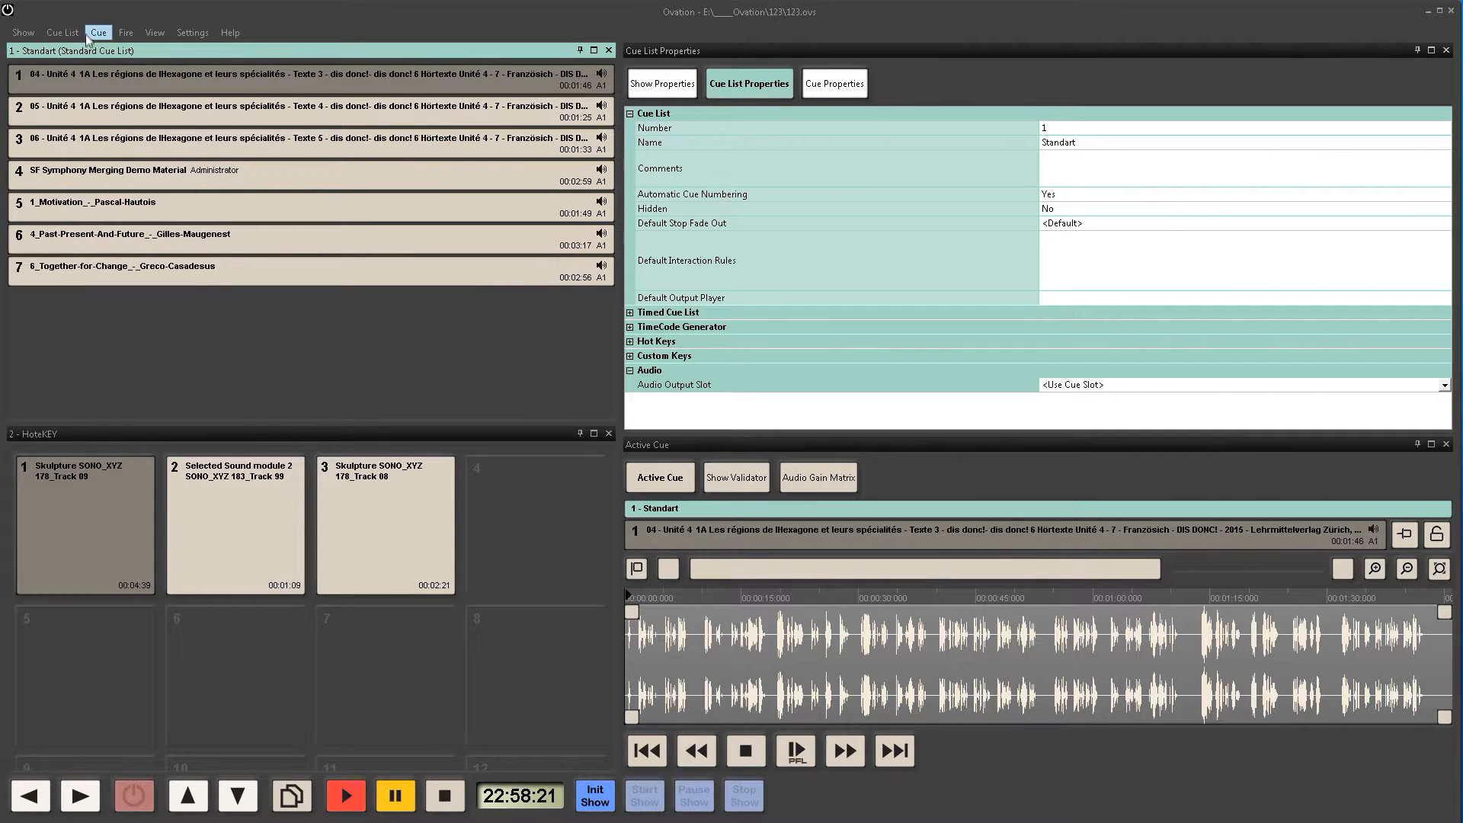
click(61, 33)
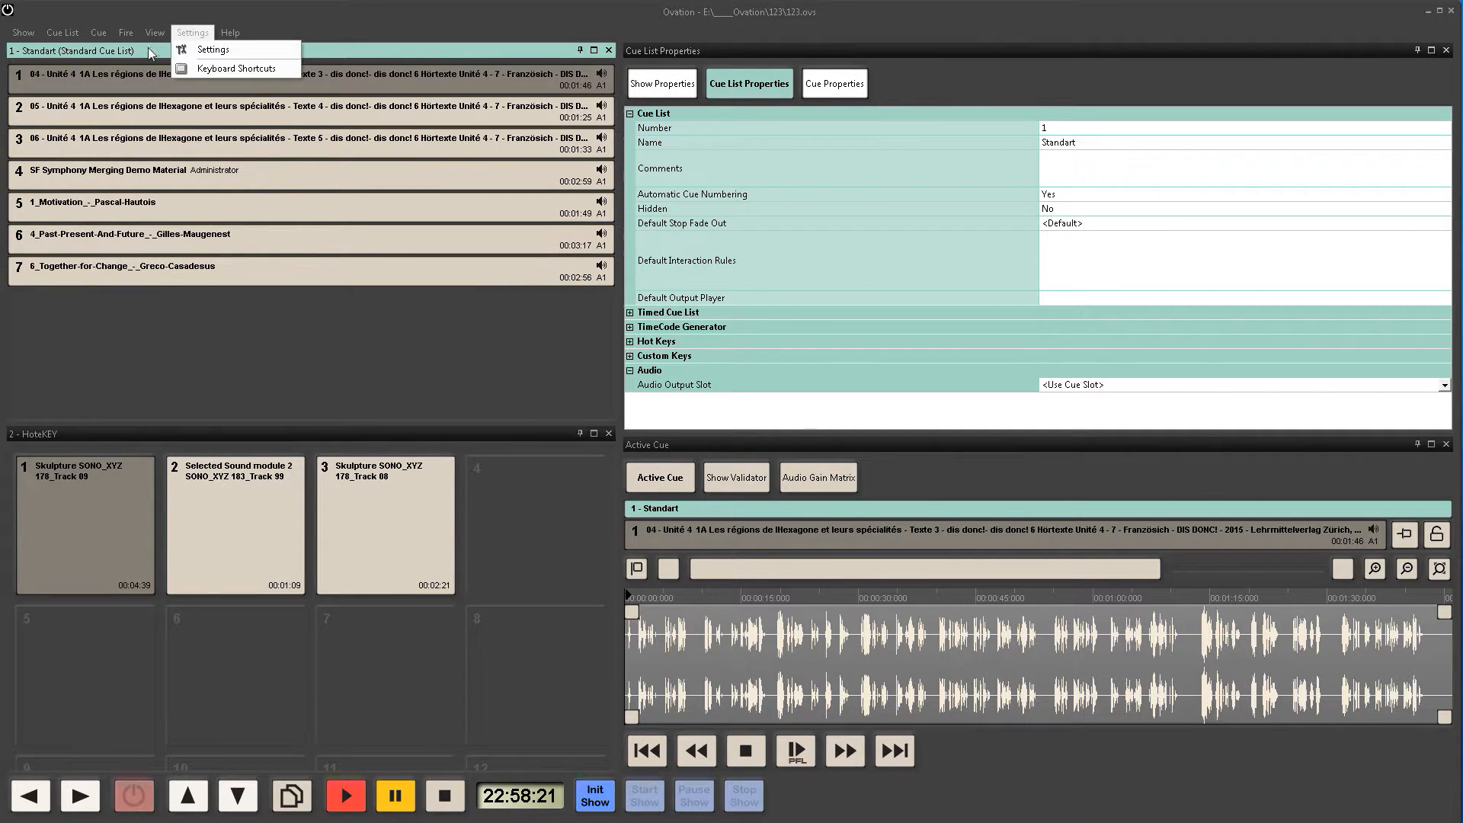
click(67, 32)
mouse_move(118, 49)
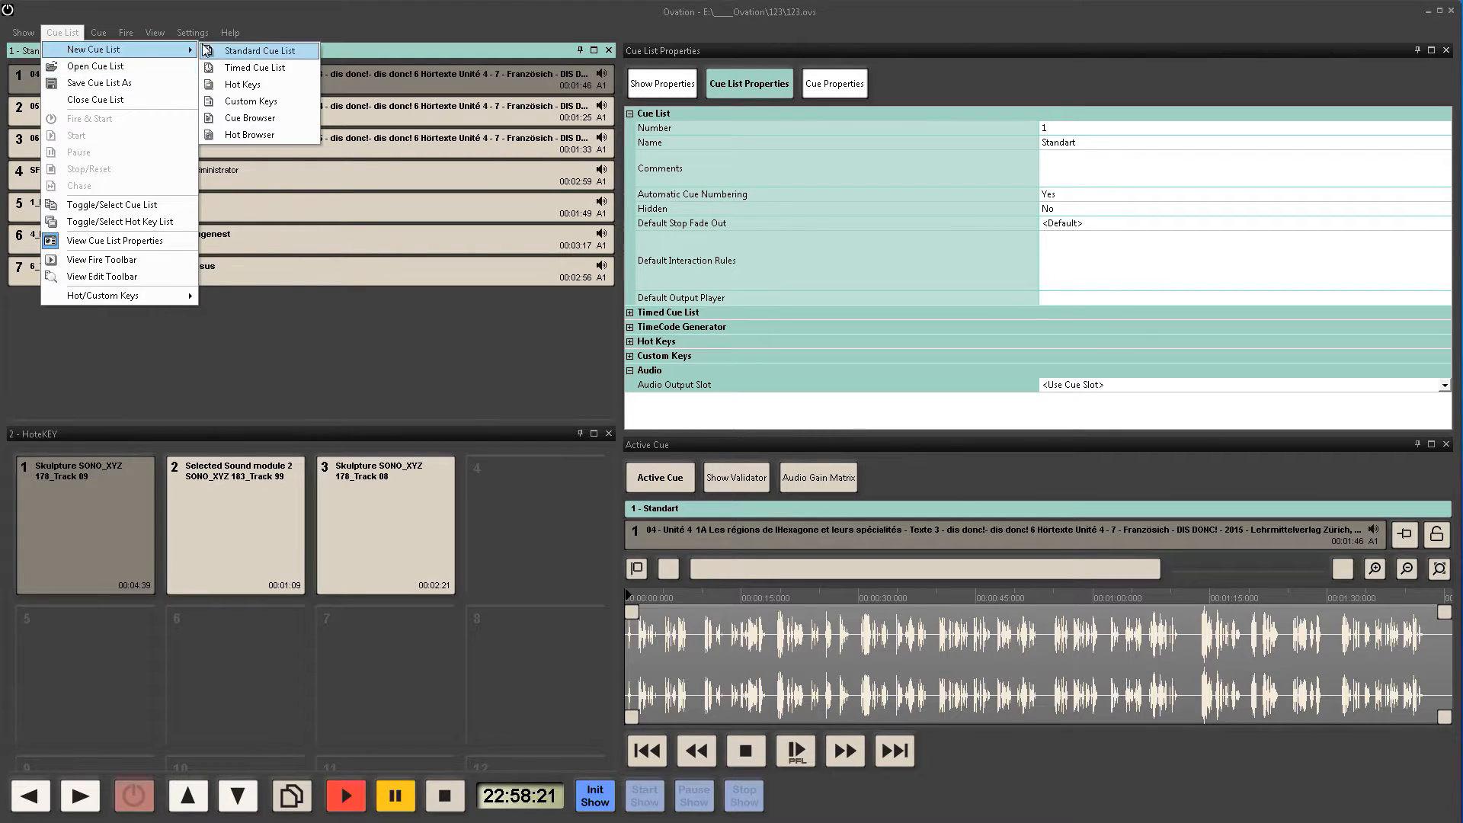
click(288, 72)
drag(684, 154, 312, 263)
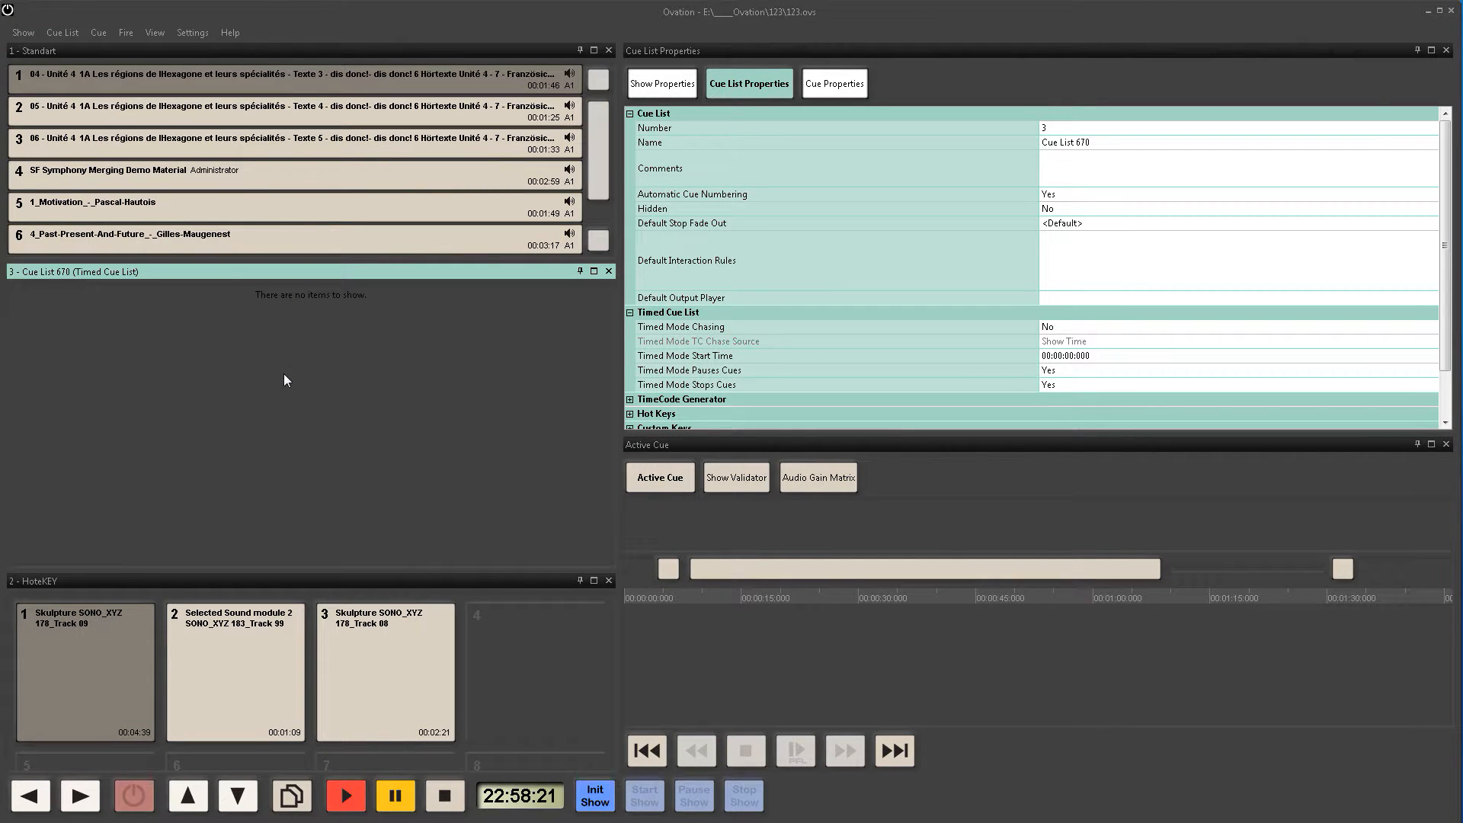
drag(250, 270, 341, 232)
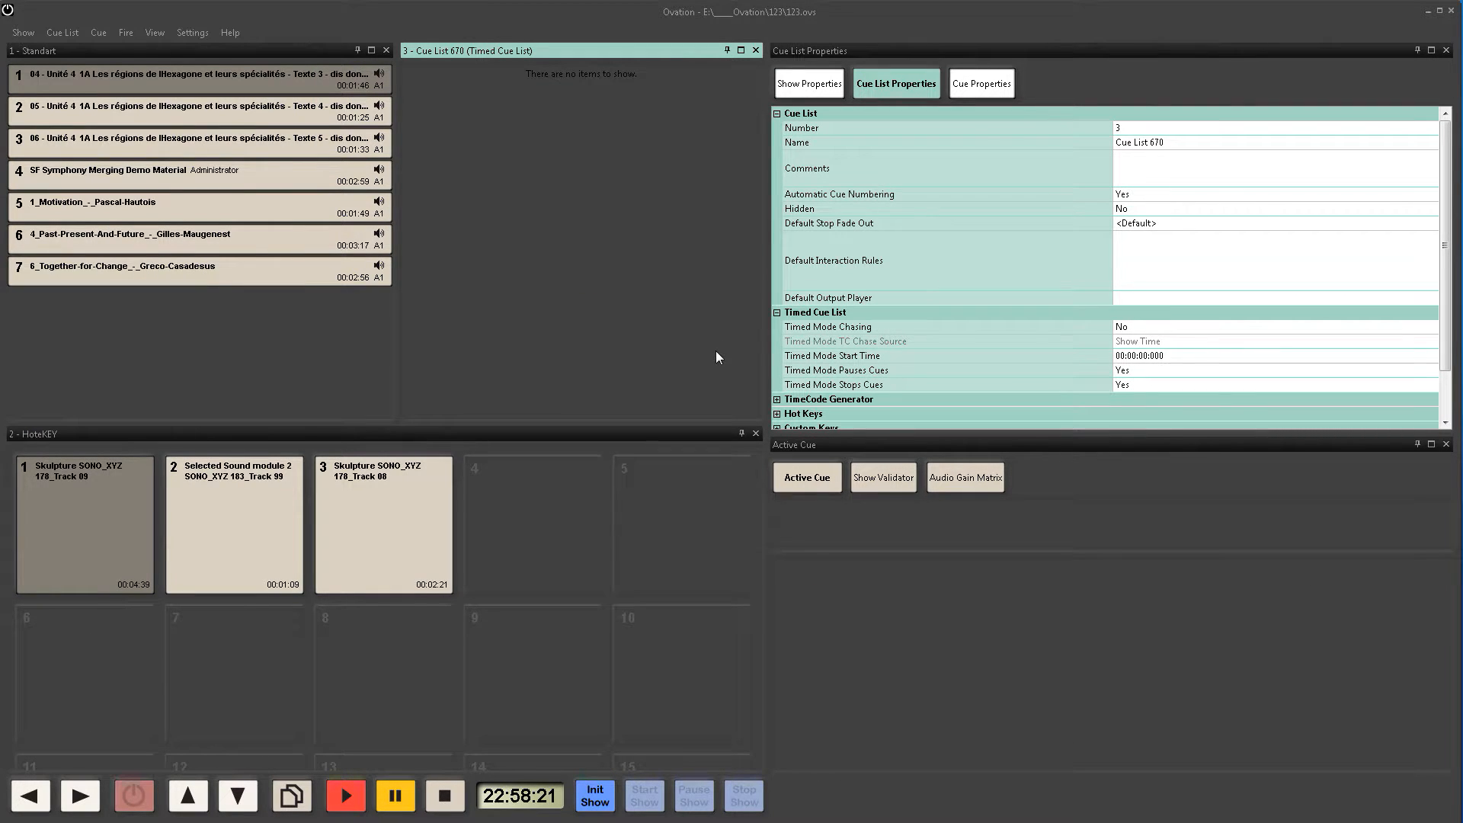
Step: Add tracks 3 to 6 from Windows Explorer's CEZ4053_American-Road-Book-#1 folder to the timed cue list
key(alt+Tab)
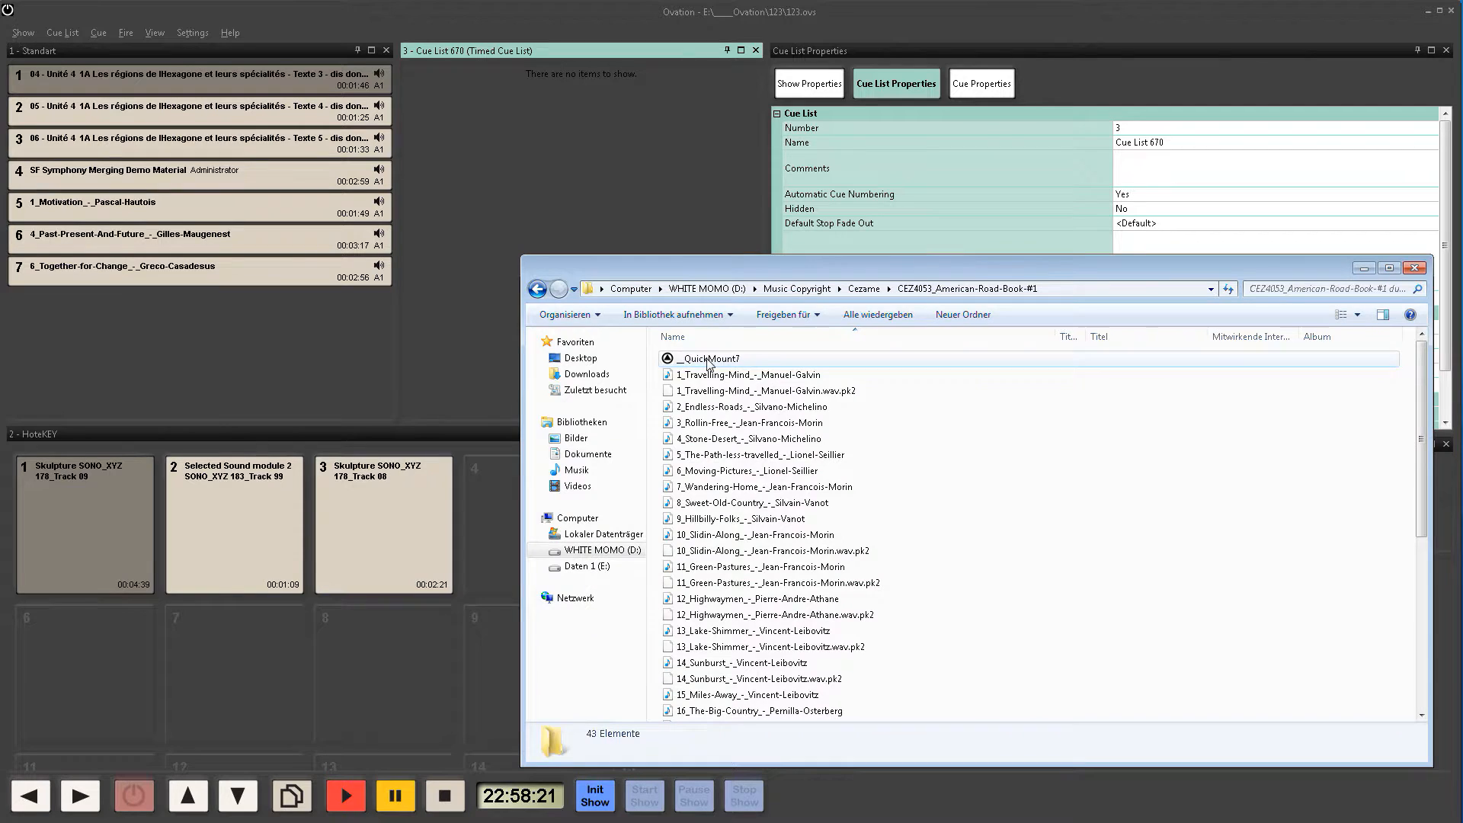
click(736, 423)
shift+click(731, 470)
drag(714, 427, 547, 194)
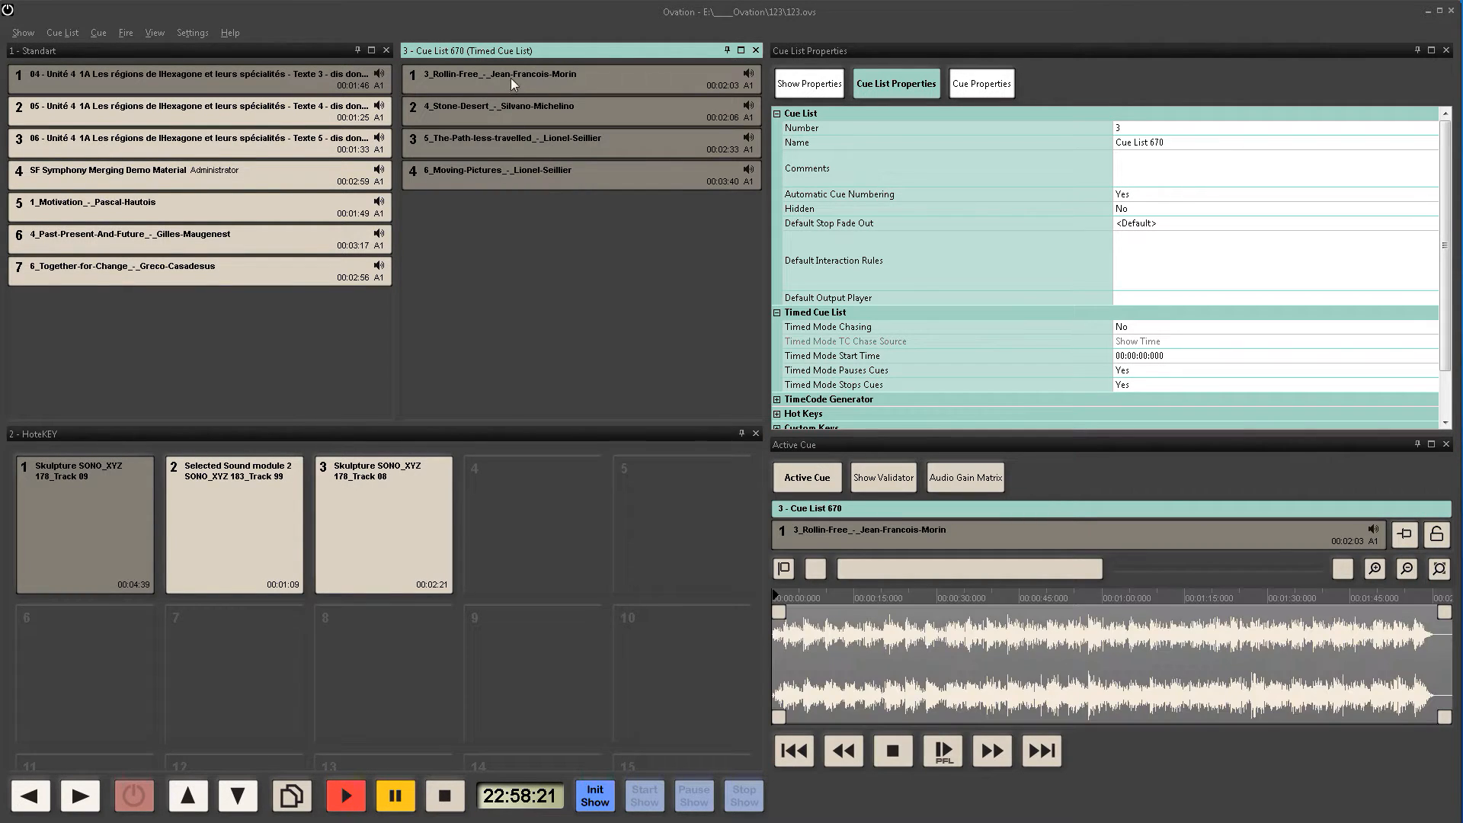
Step: Set the Go Time of the timed list's cue 1 to 00:00:05:000 in its cue properties
click(501, 121)
click(501, 154)
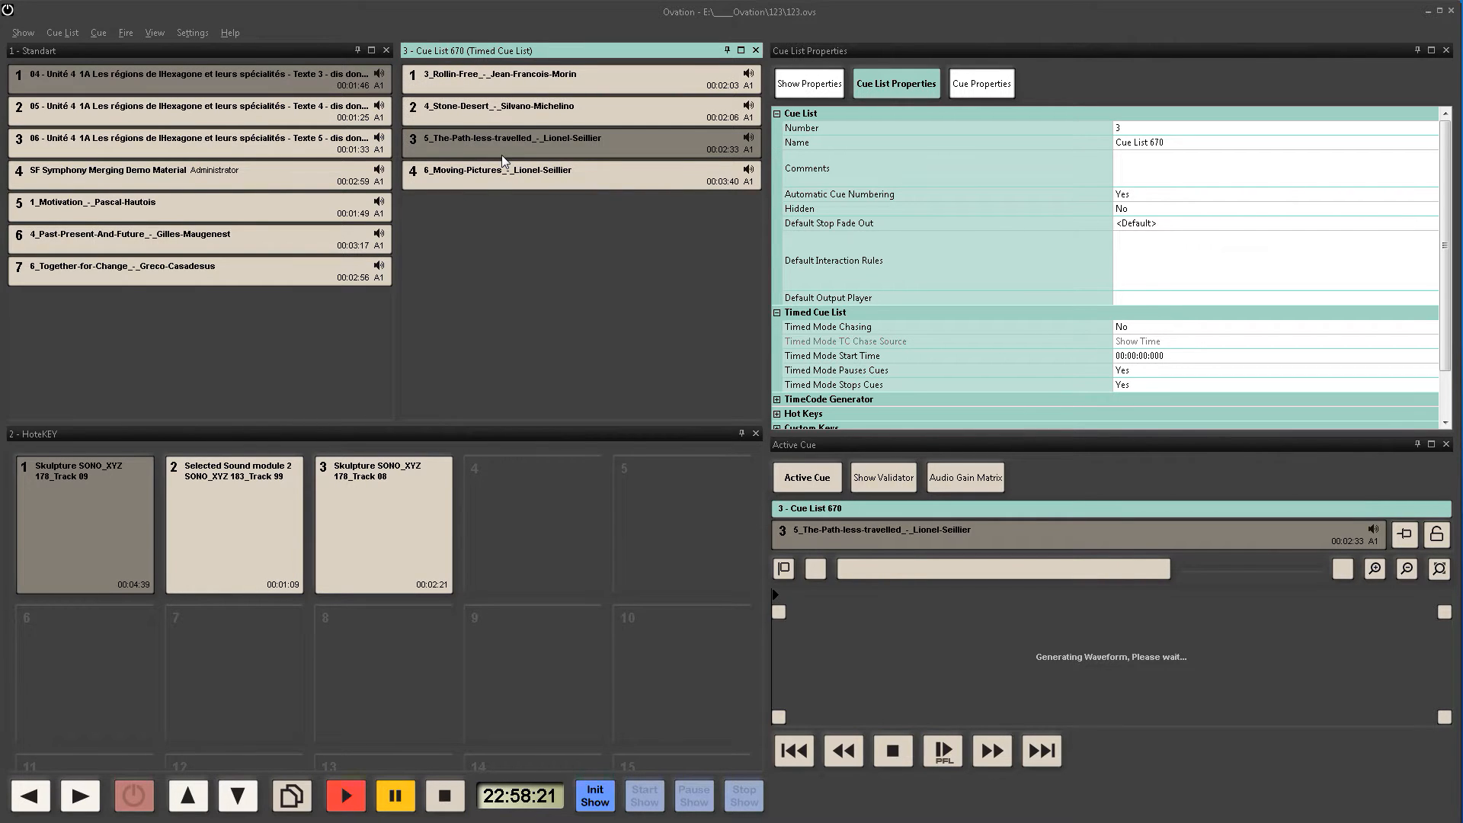
click(966, 86)
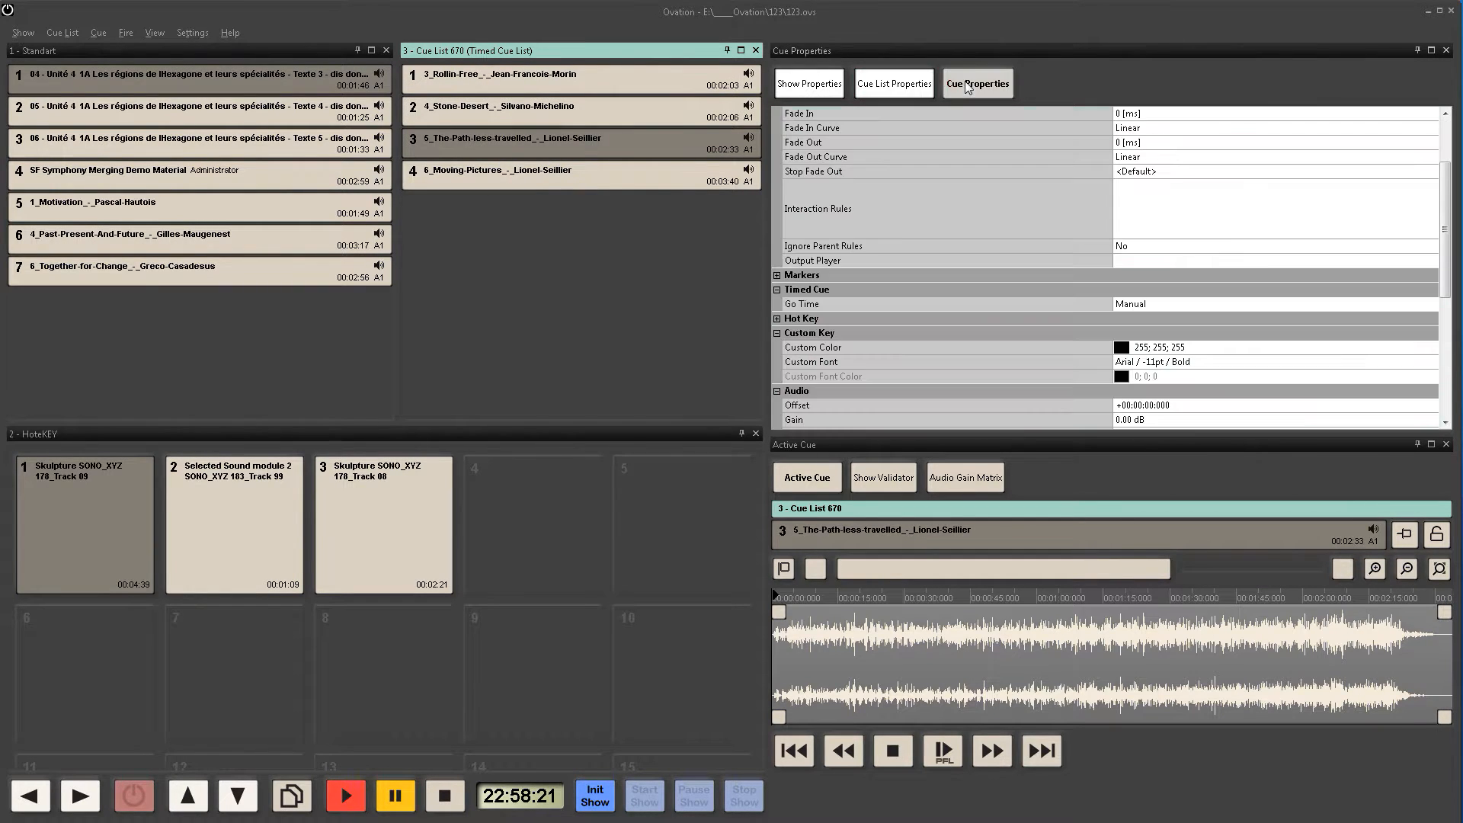
mouse_move(1445, 229)
mouse_down()
mouse_move(1446, 284)
mouse_move(1446, 236)
mouse_up()
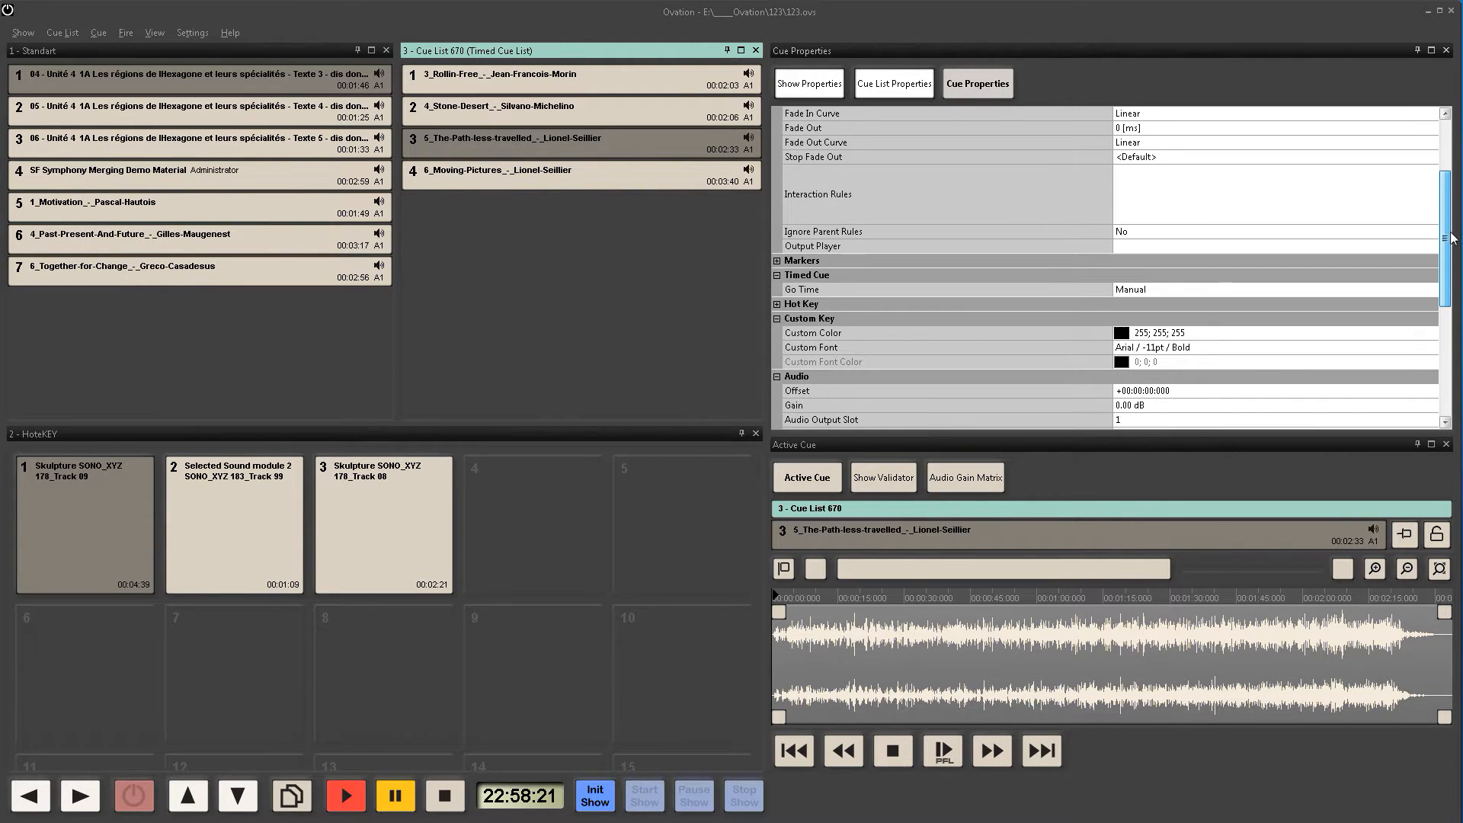
click(594, 85)
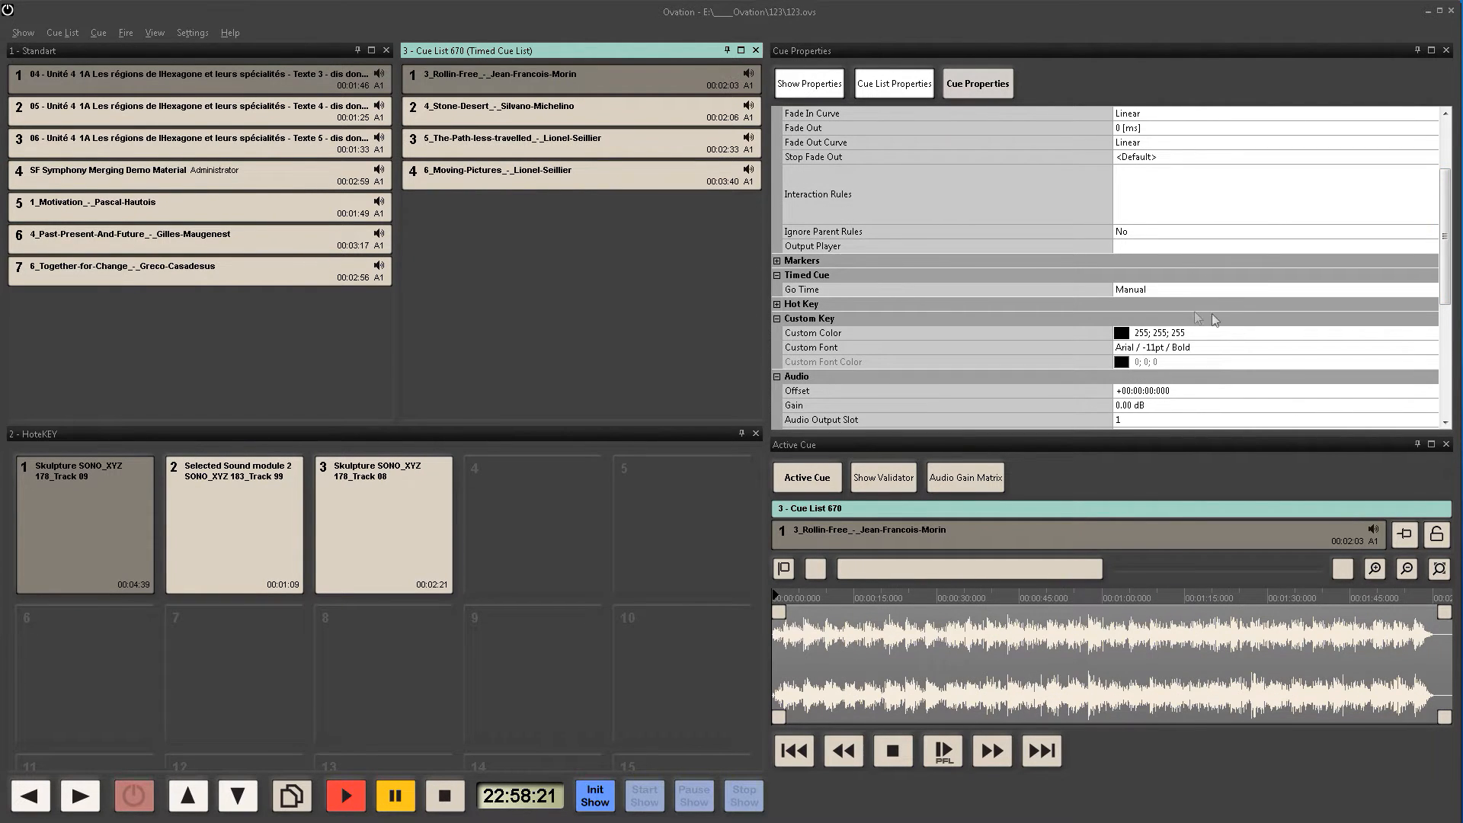
click(1141, 291)
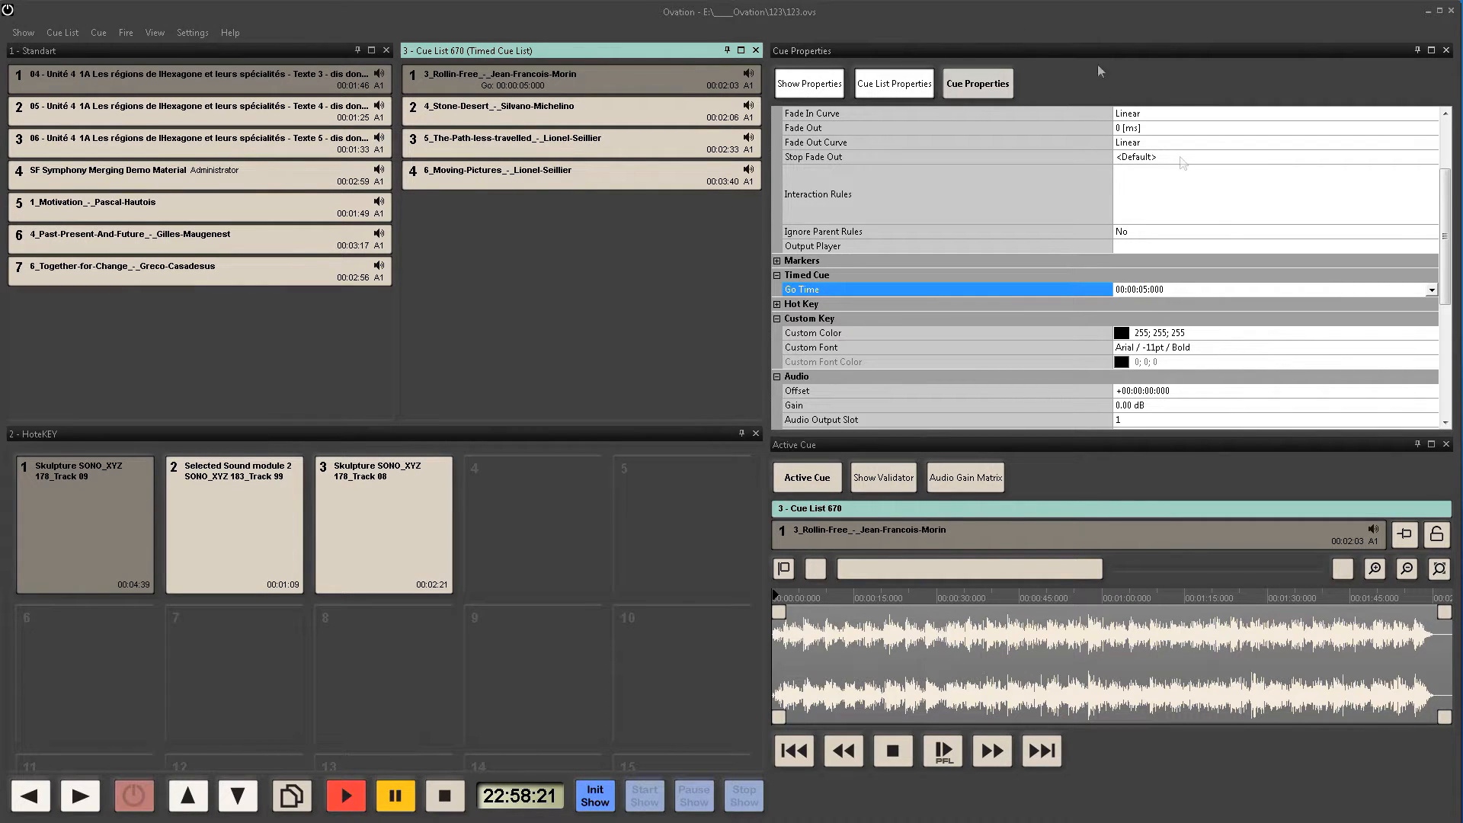
Step: Set the Go Time of the timed list's cue 2 to 00:00:10:000
click(677, 122)
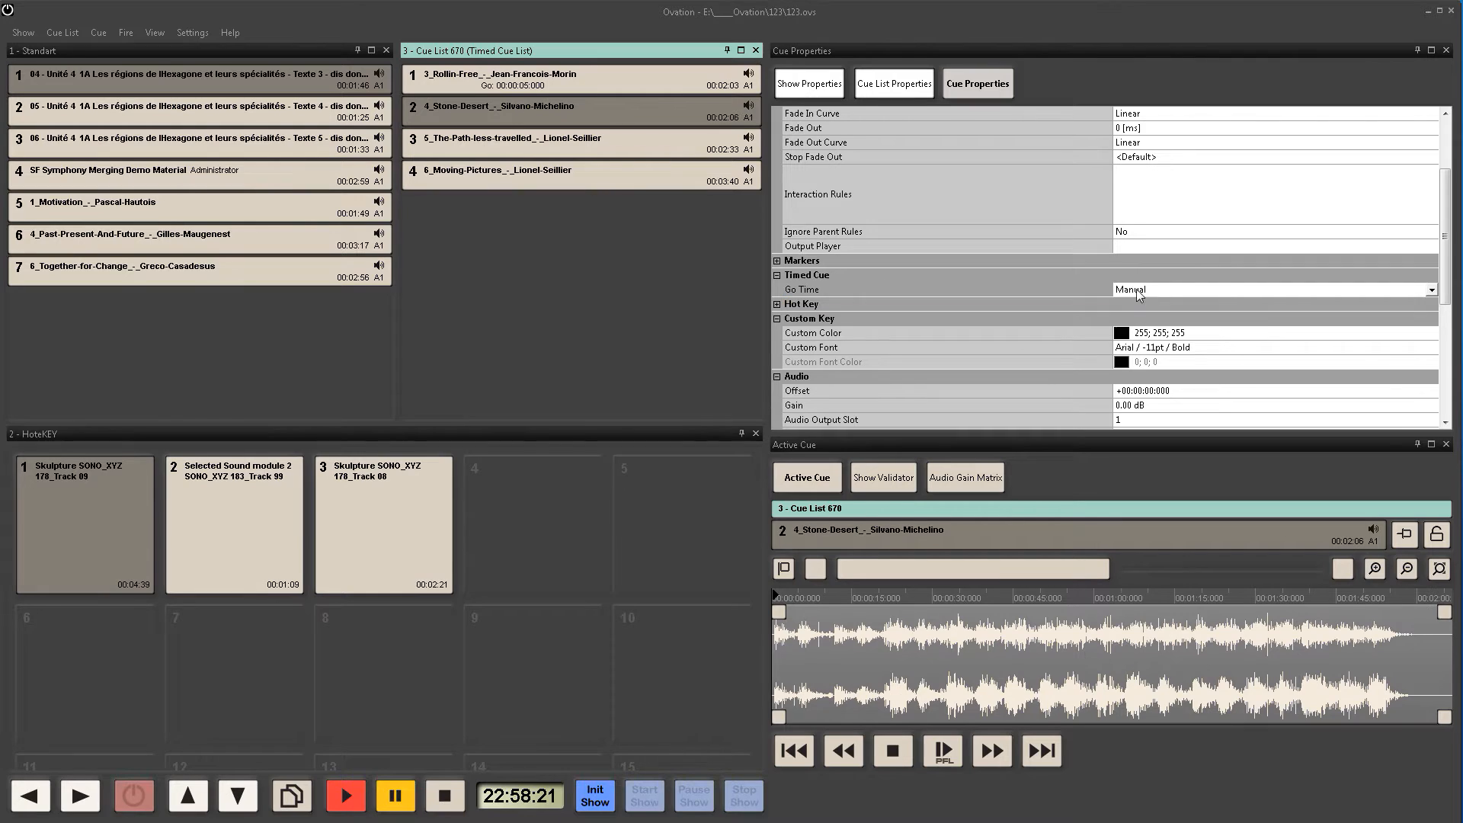
click(1182, 288)
text(10:000)
key(Return)
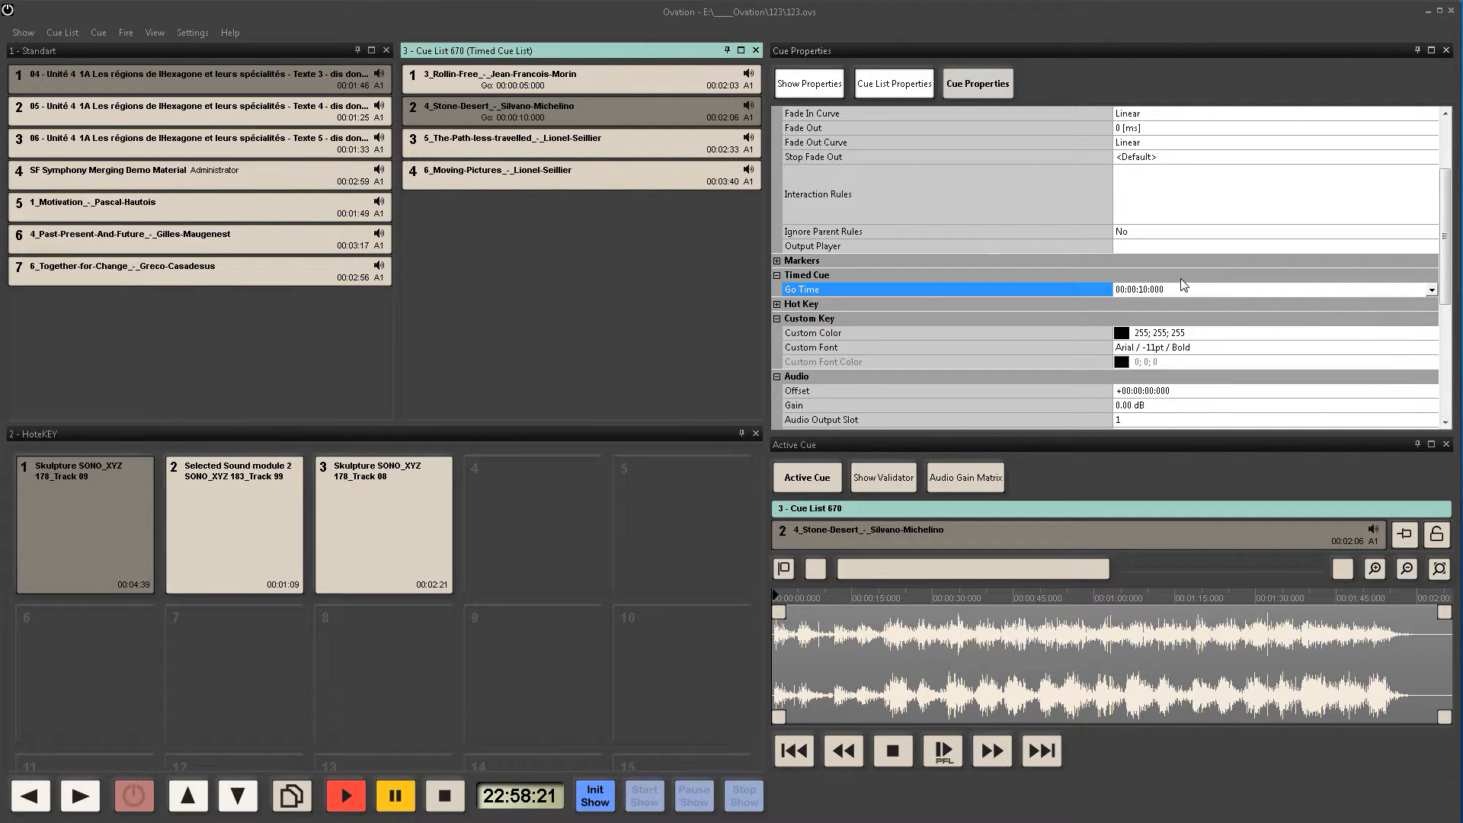
Step: Set the Go Time of the timed list's cue 3 to 00:00:12:000
click(600, 150)
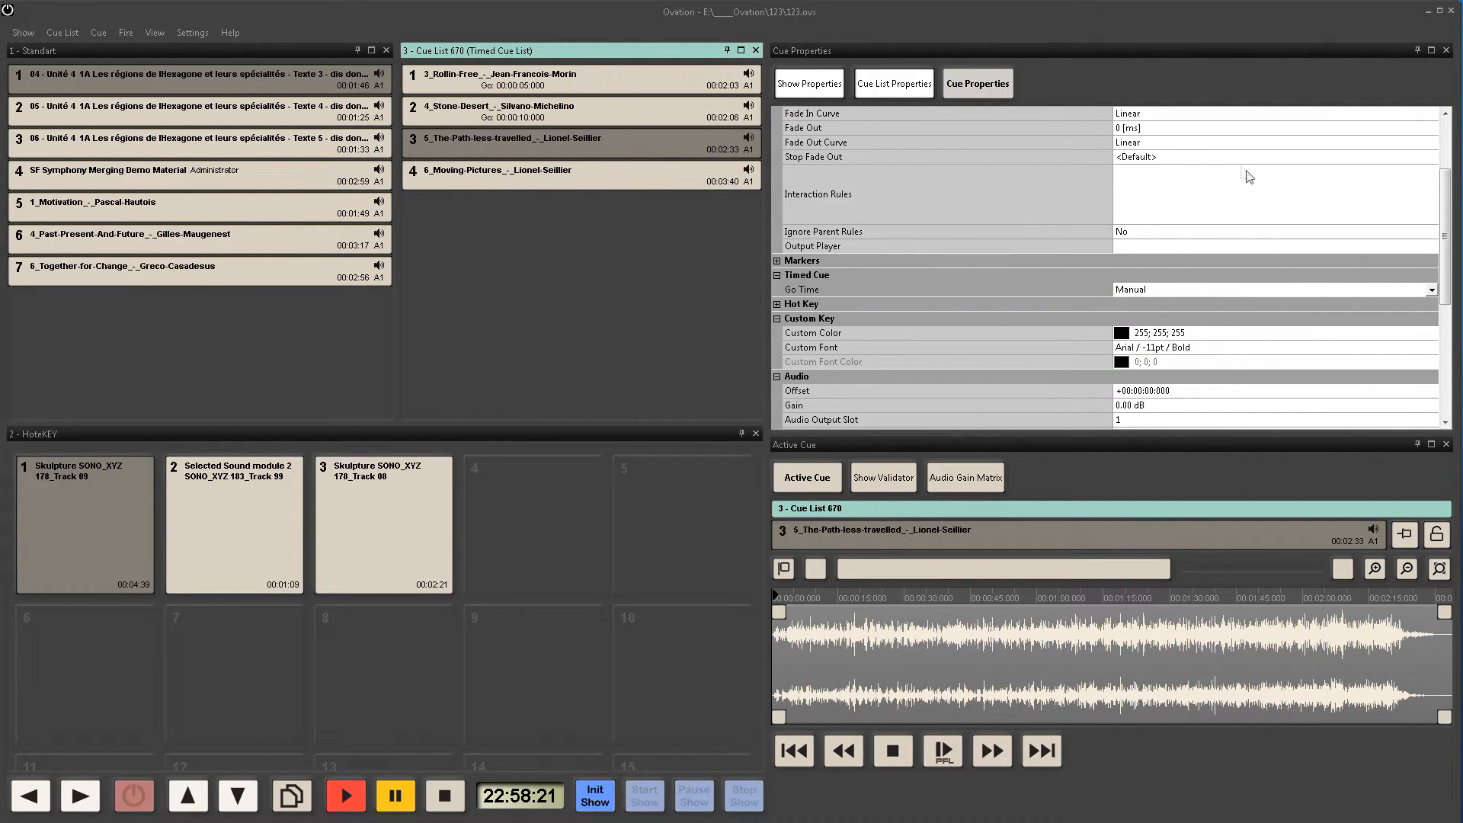
click(1139, 290)
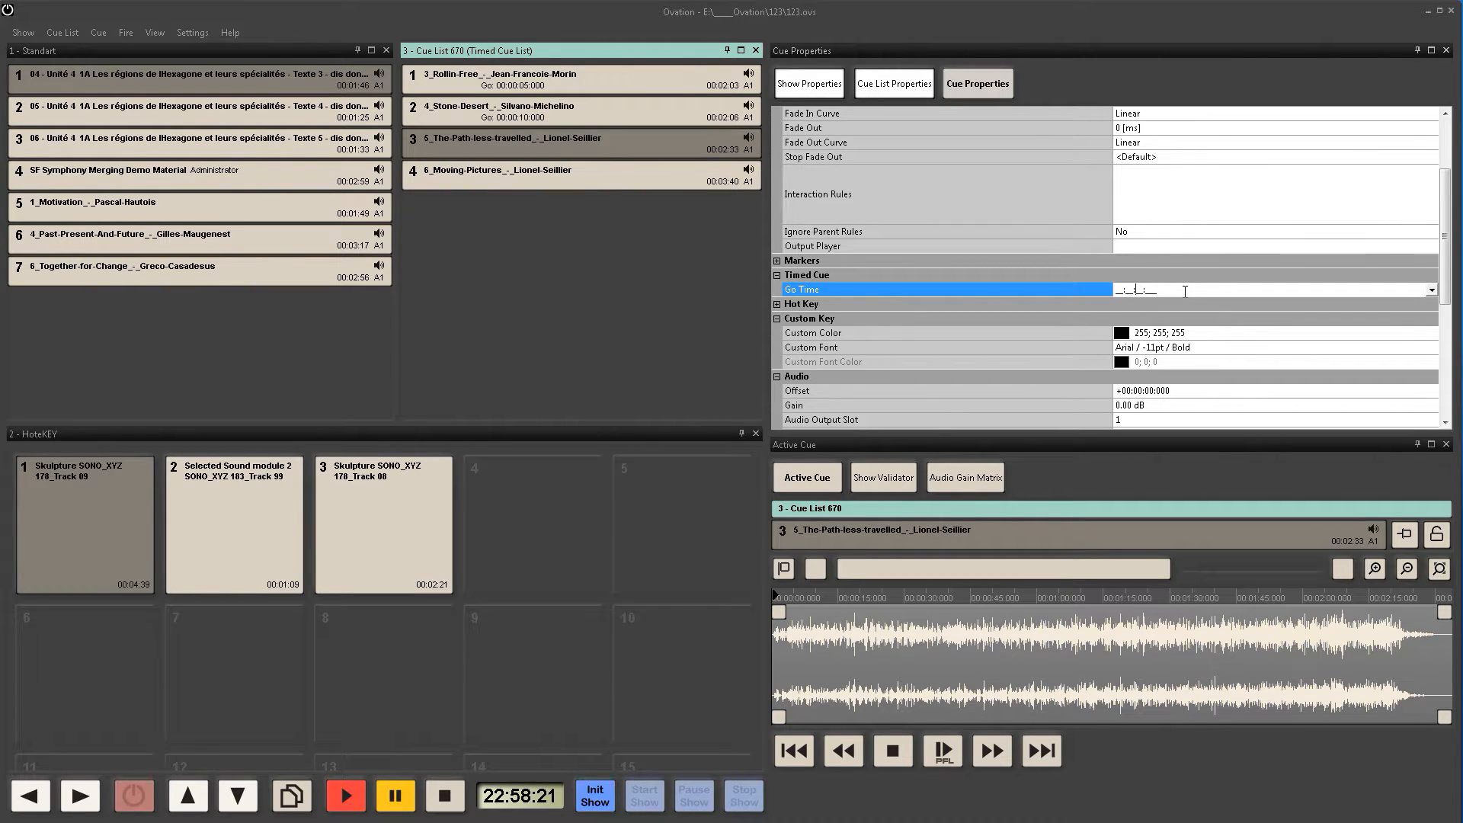
text(12:___)
key(Return)
Step: Set the Go Time of the timed list's cue 4 to 00:00:15:000
click(605, 186)
click(1136, 290)
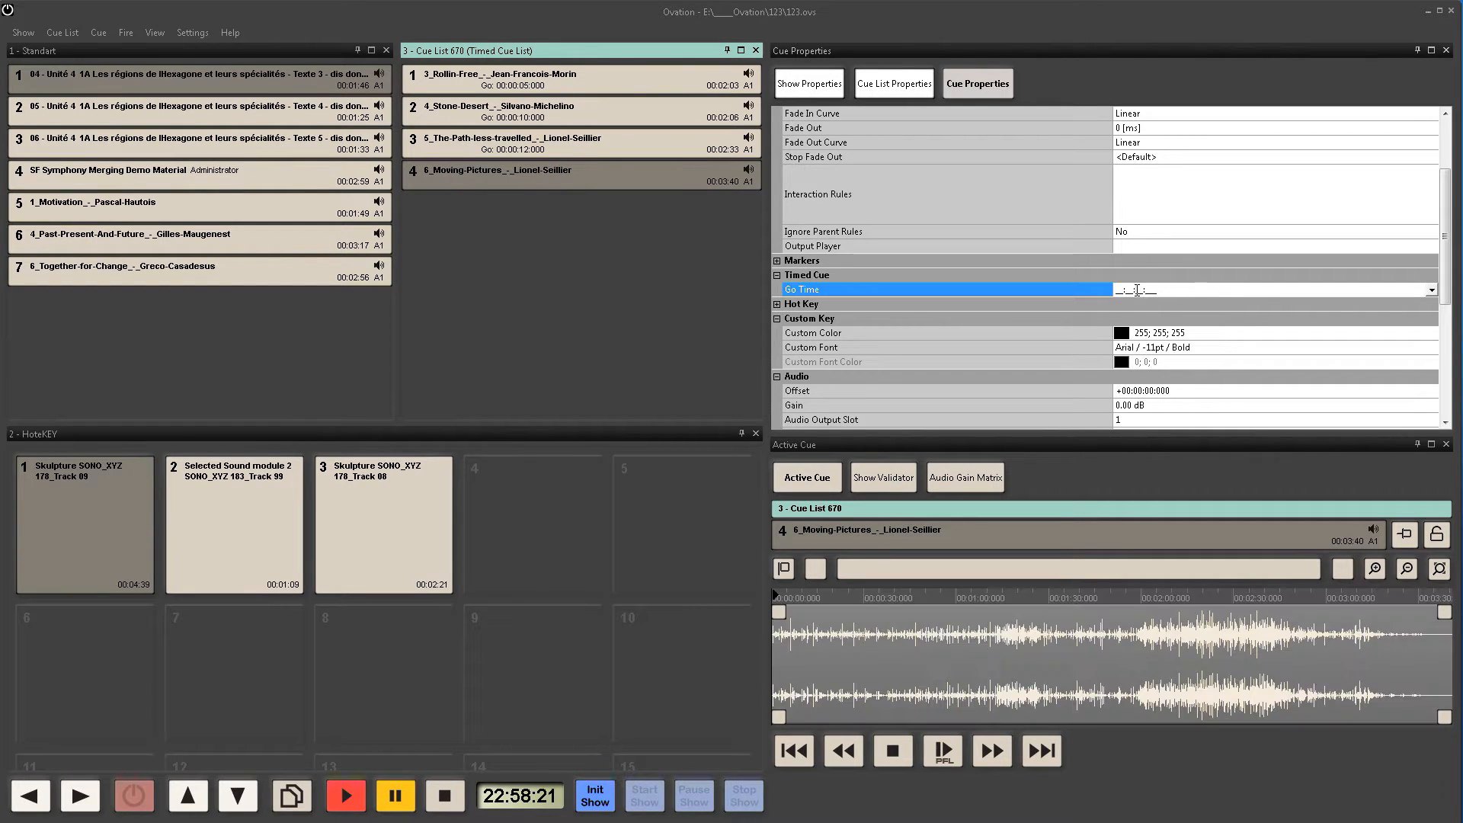
text(15:___)
key(Return)
Step: Review the Timed Mode Chasing options in the timed cue list's properties, leaving chasing at No
click(891, 85)
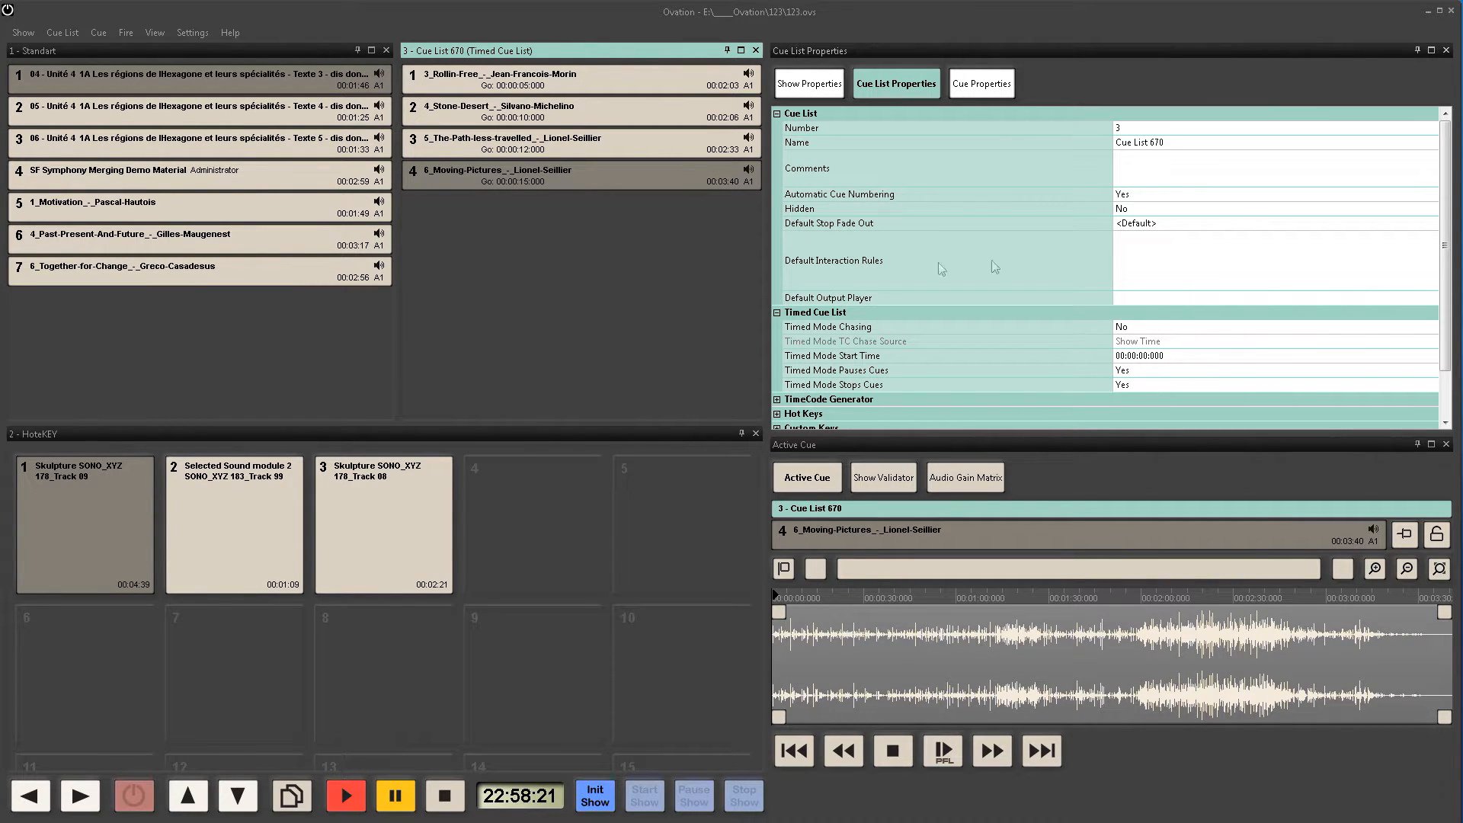
click(297, 286)
click(555, 276)
click(1169, 328)
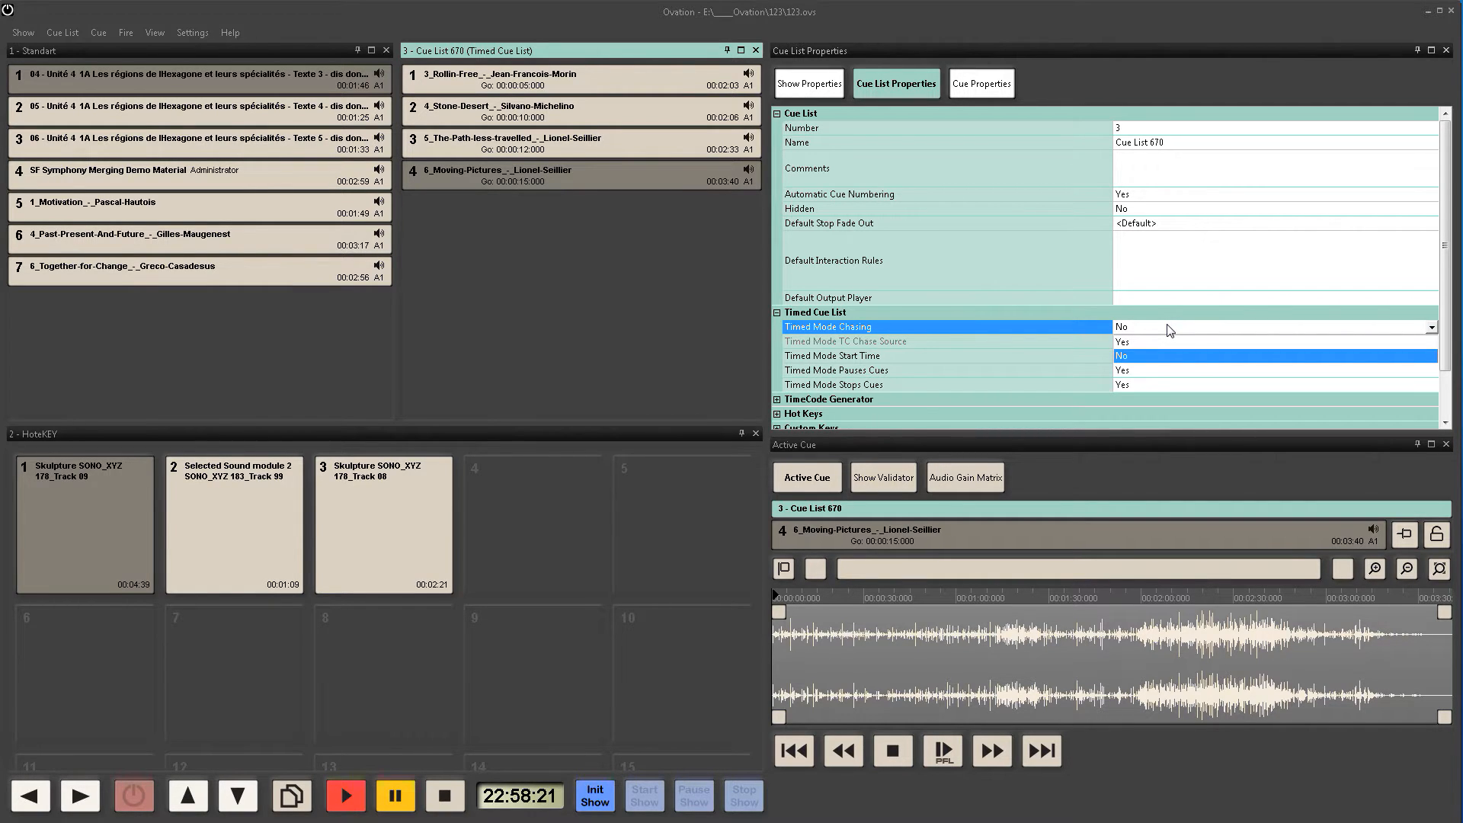
click(424, 300)
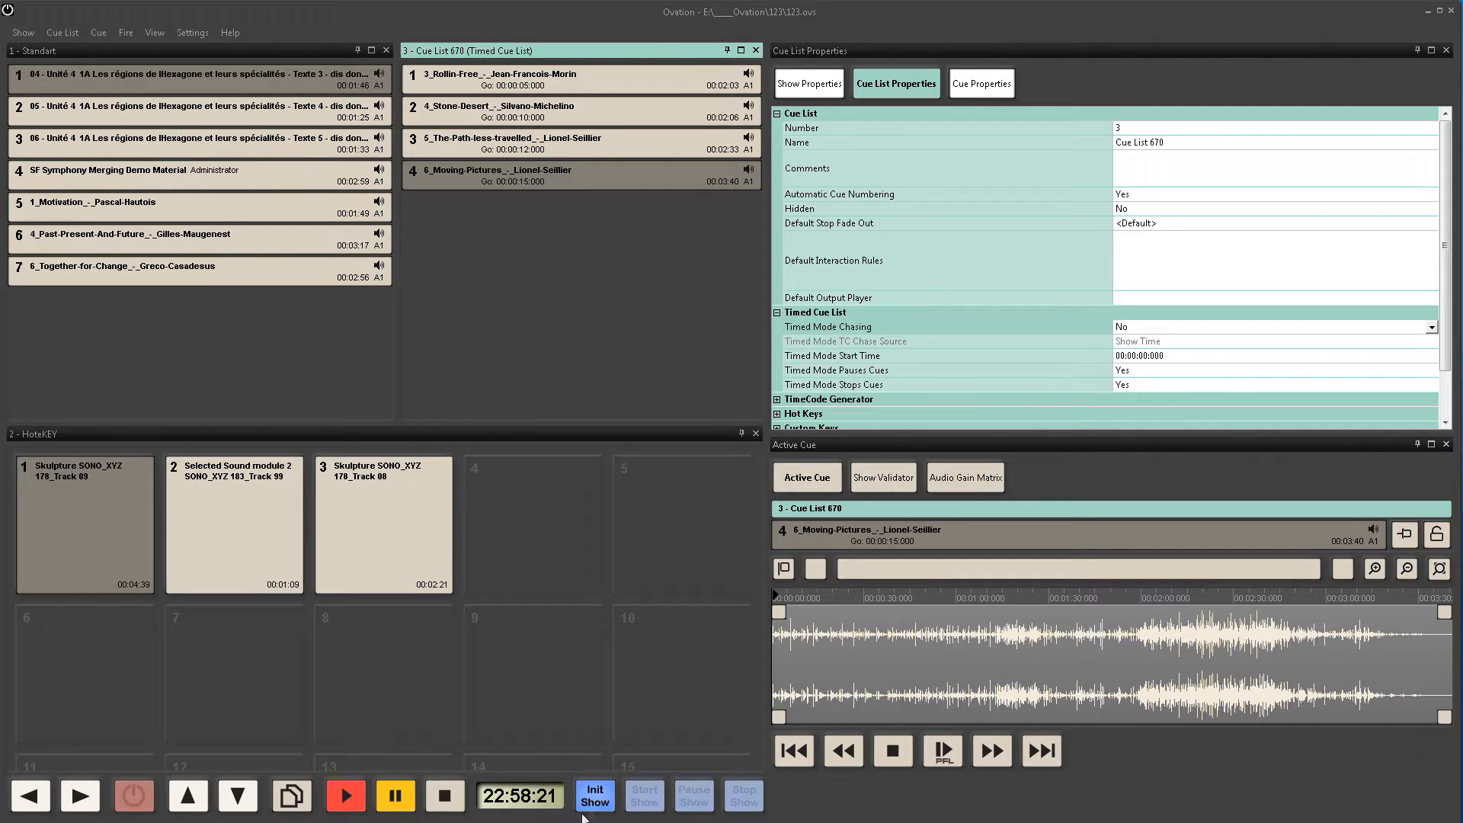
Step: Start the show and play the first Standart cue, hot key cue 1 and the timed cue list together
click(653, 804)
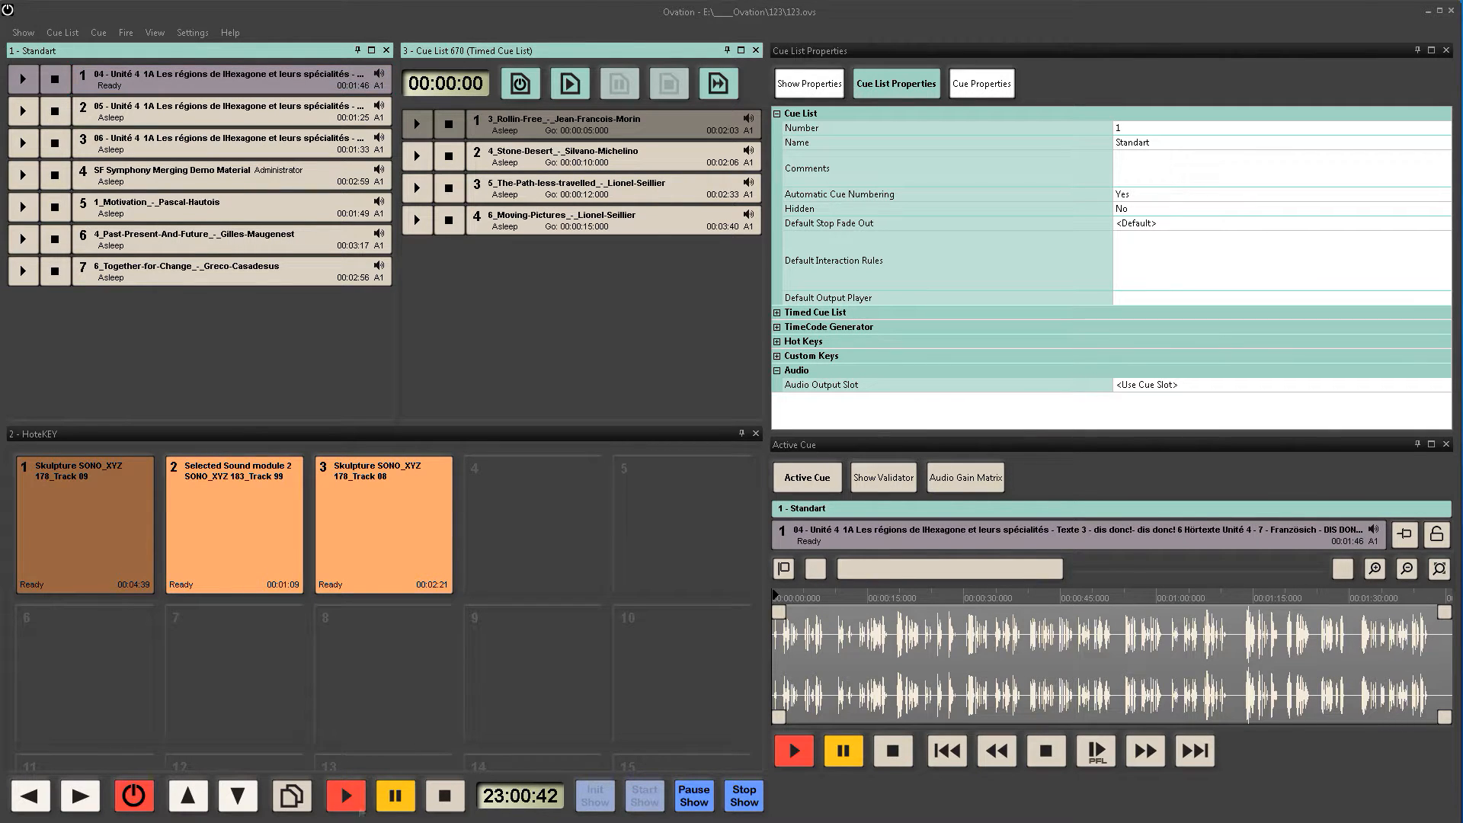
click(22, 80)
click(111, 528)
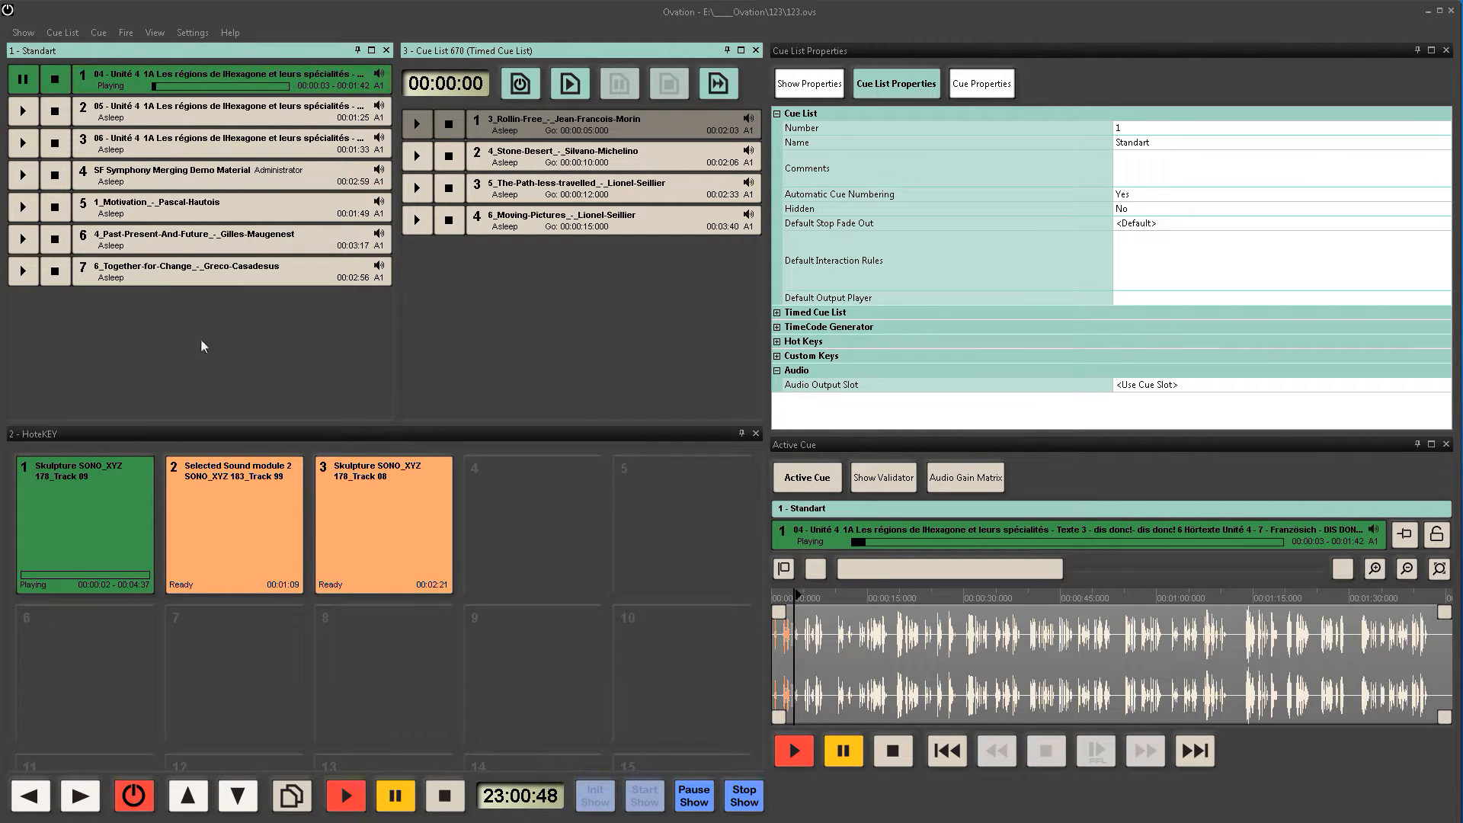
click(577, 86)
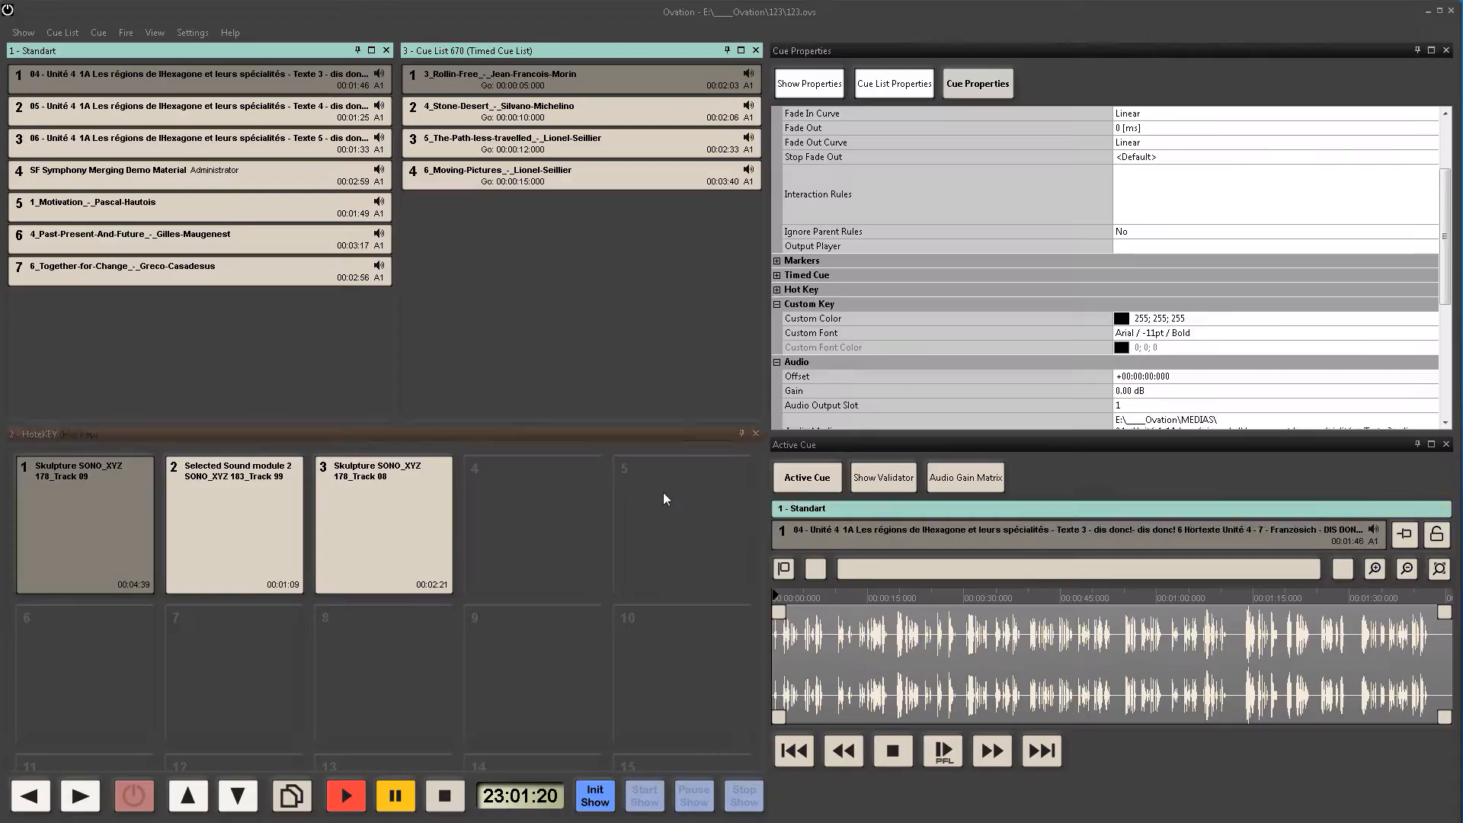
Step: Add a one-hour empty cue to the HoteKEY list and move it to slot 5
right_click(645, 491)
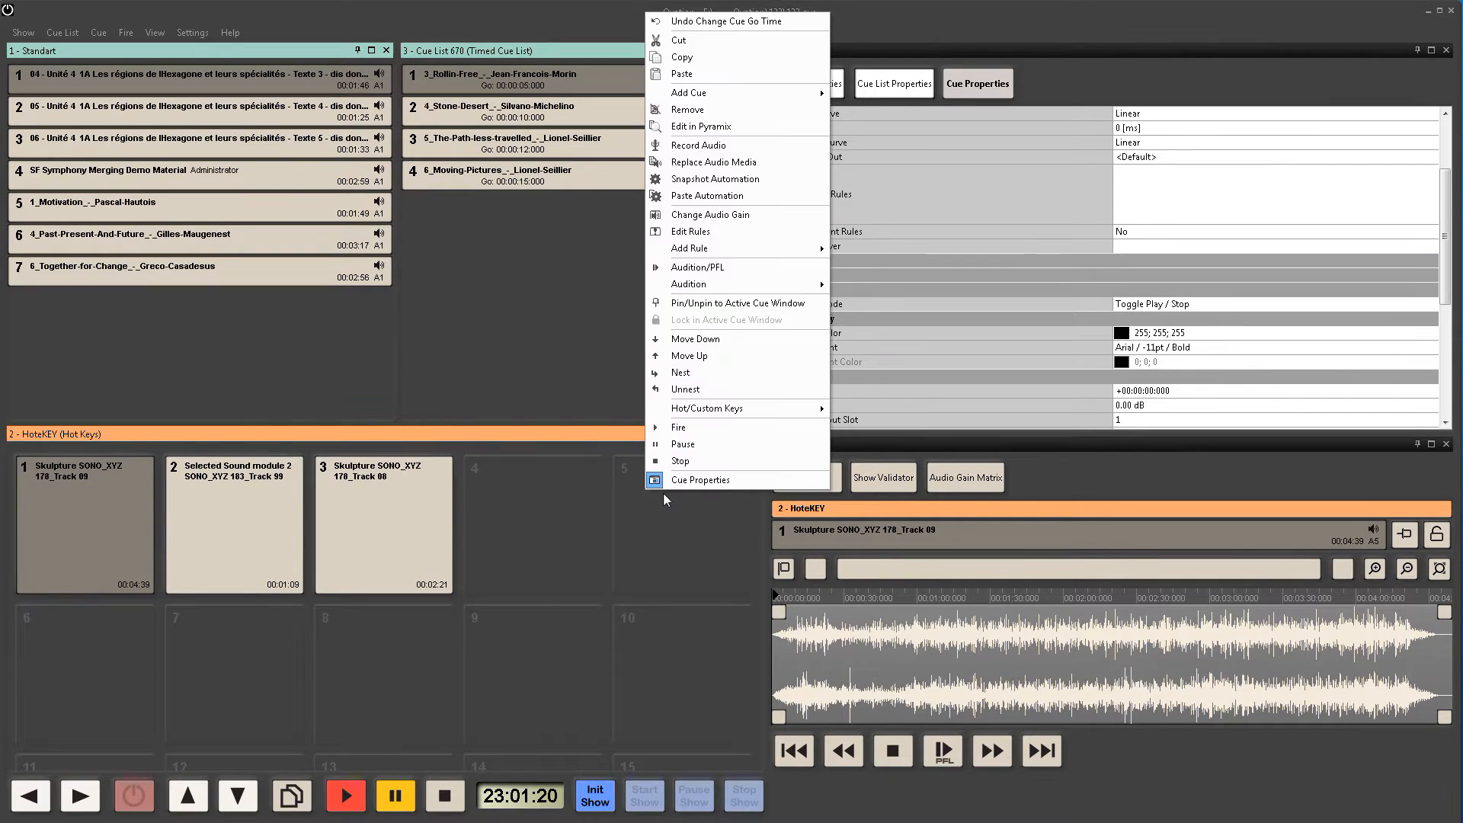
mouse_move(780, 95)
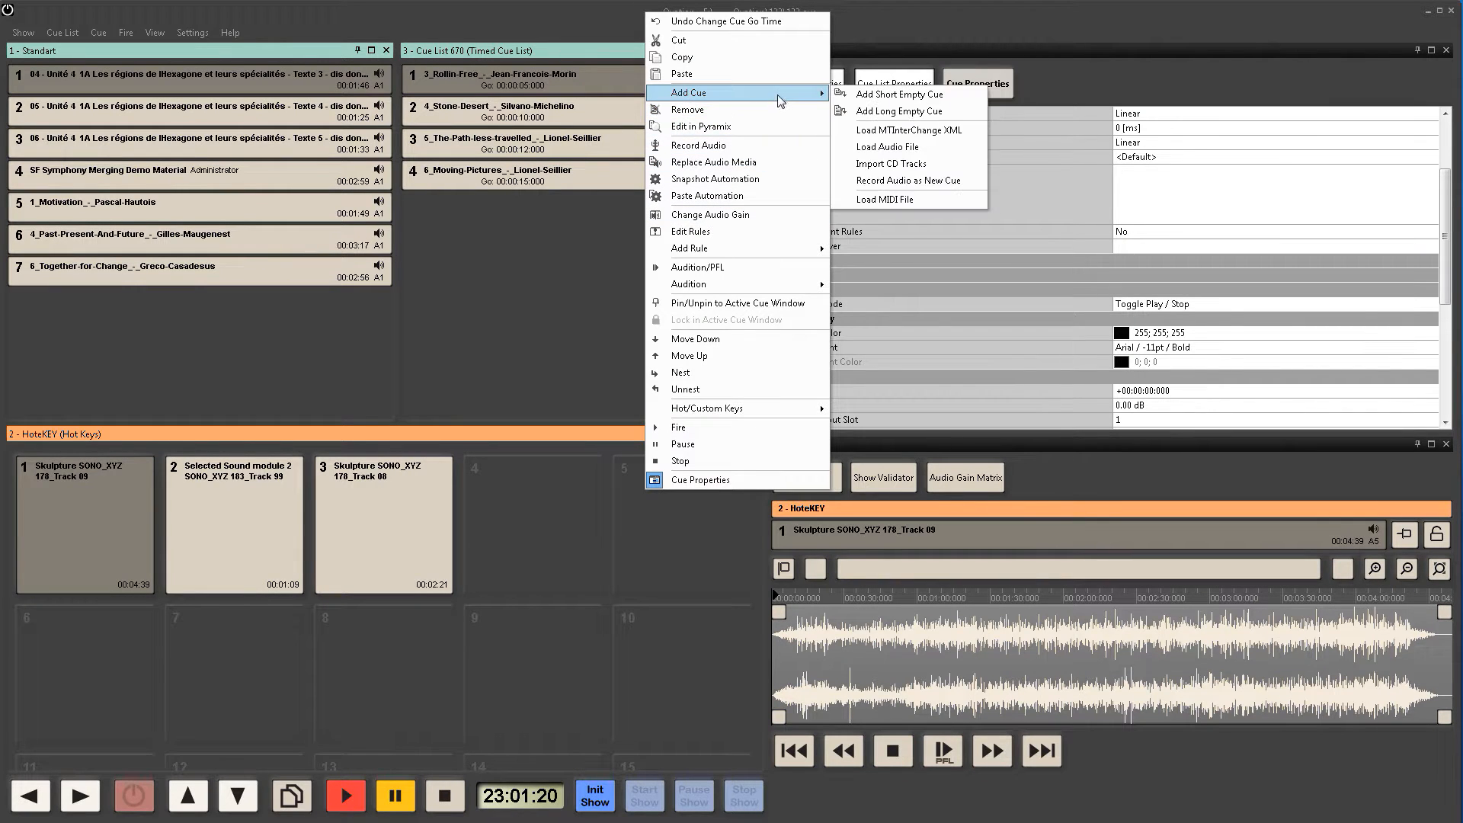
click(873, 99)
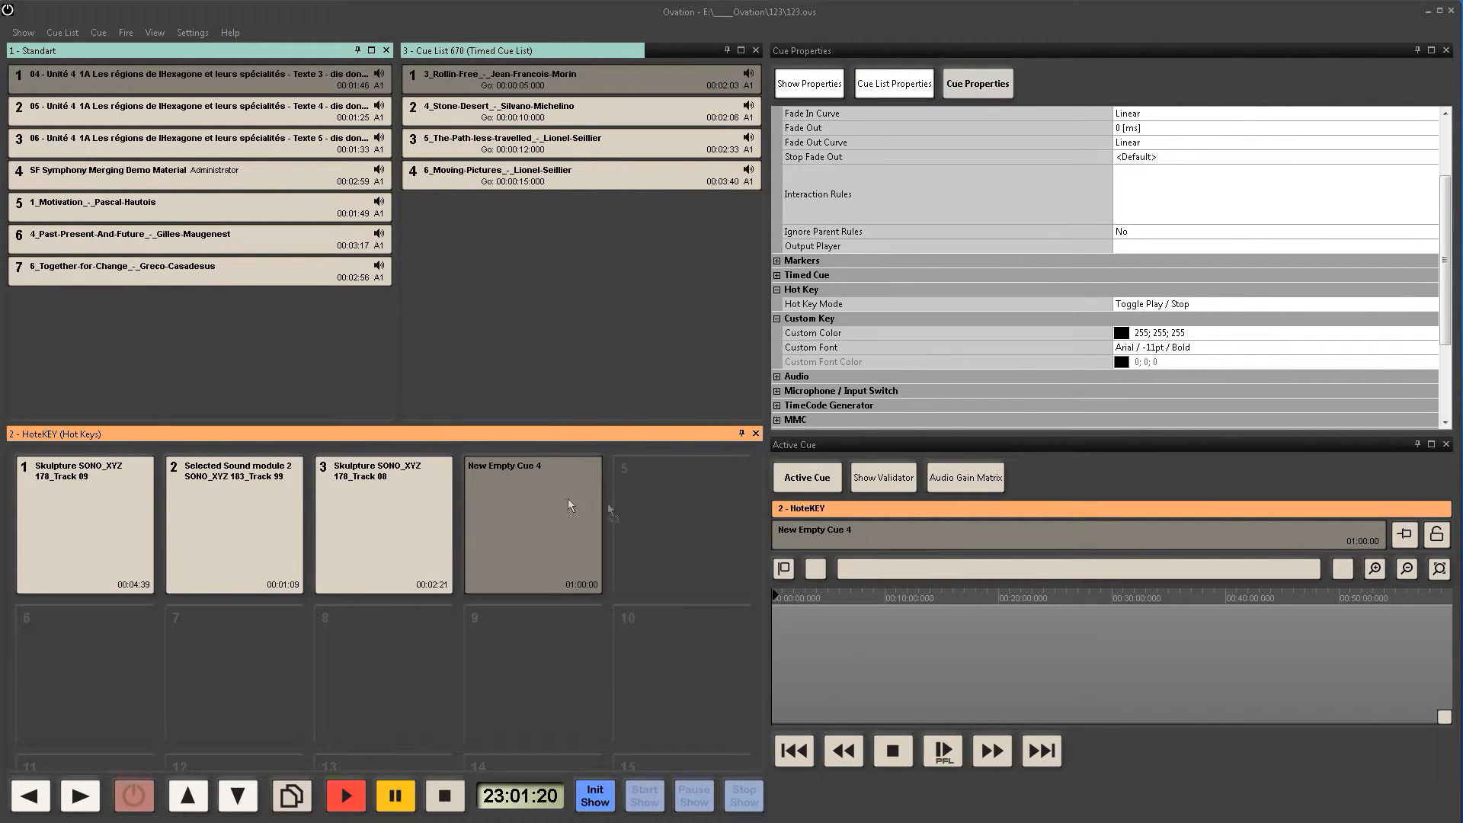
drag(568, 504, 661, 518)
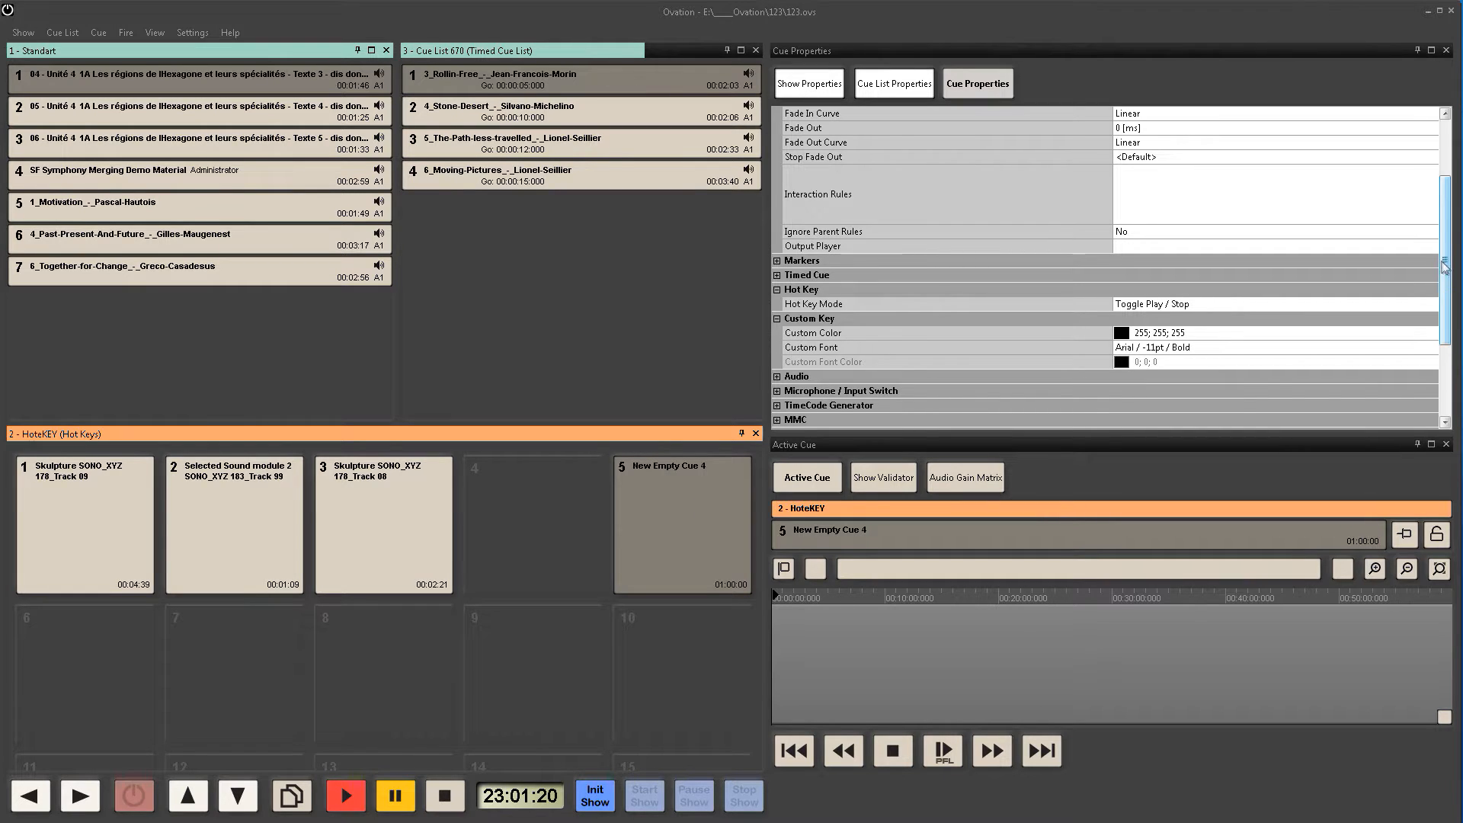
click(1340, 200)
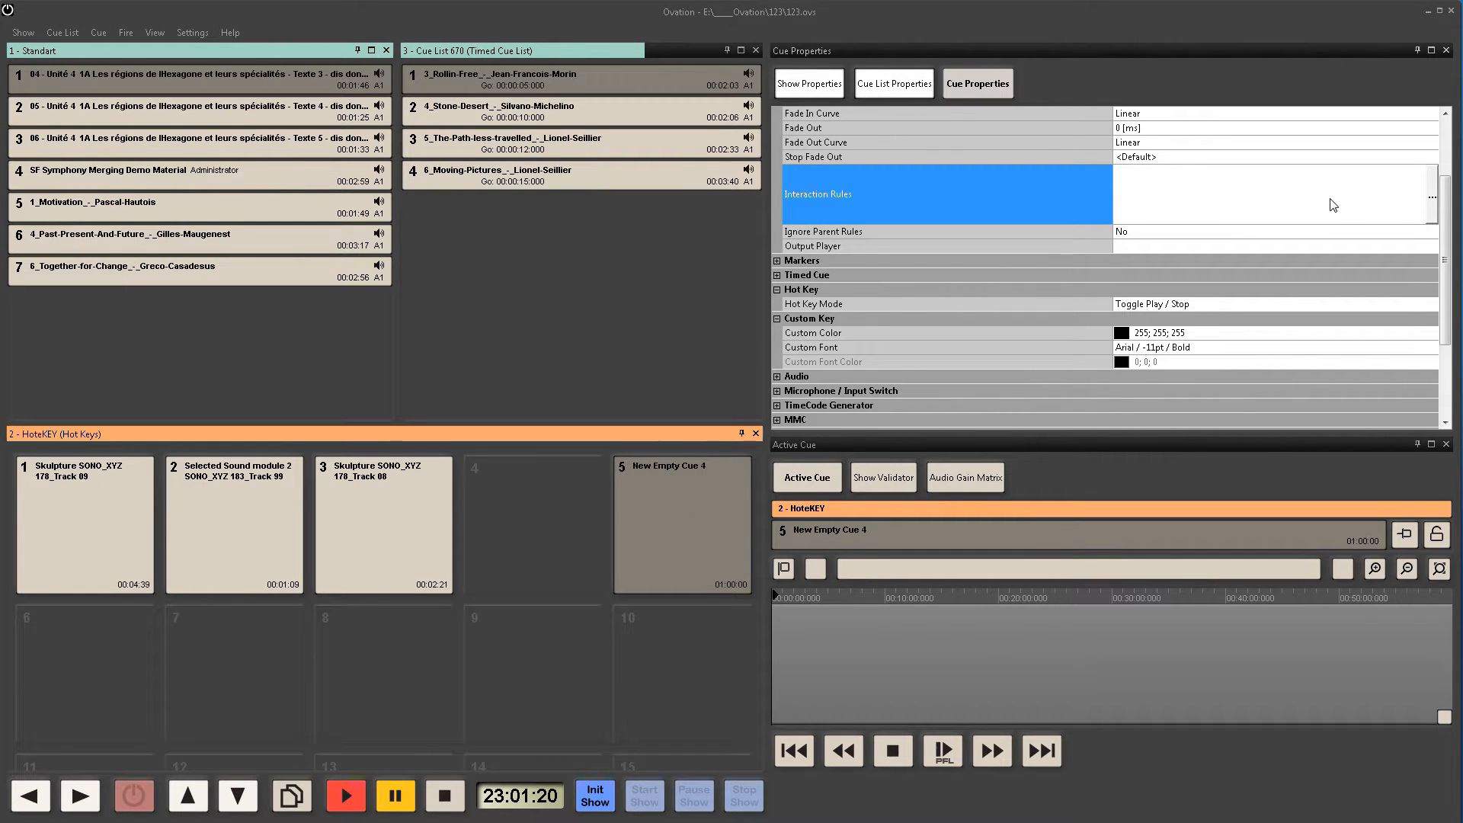
click(229, 553)
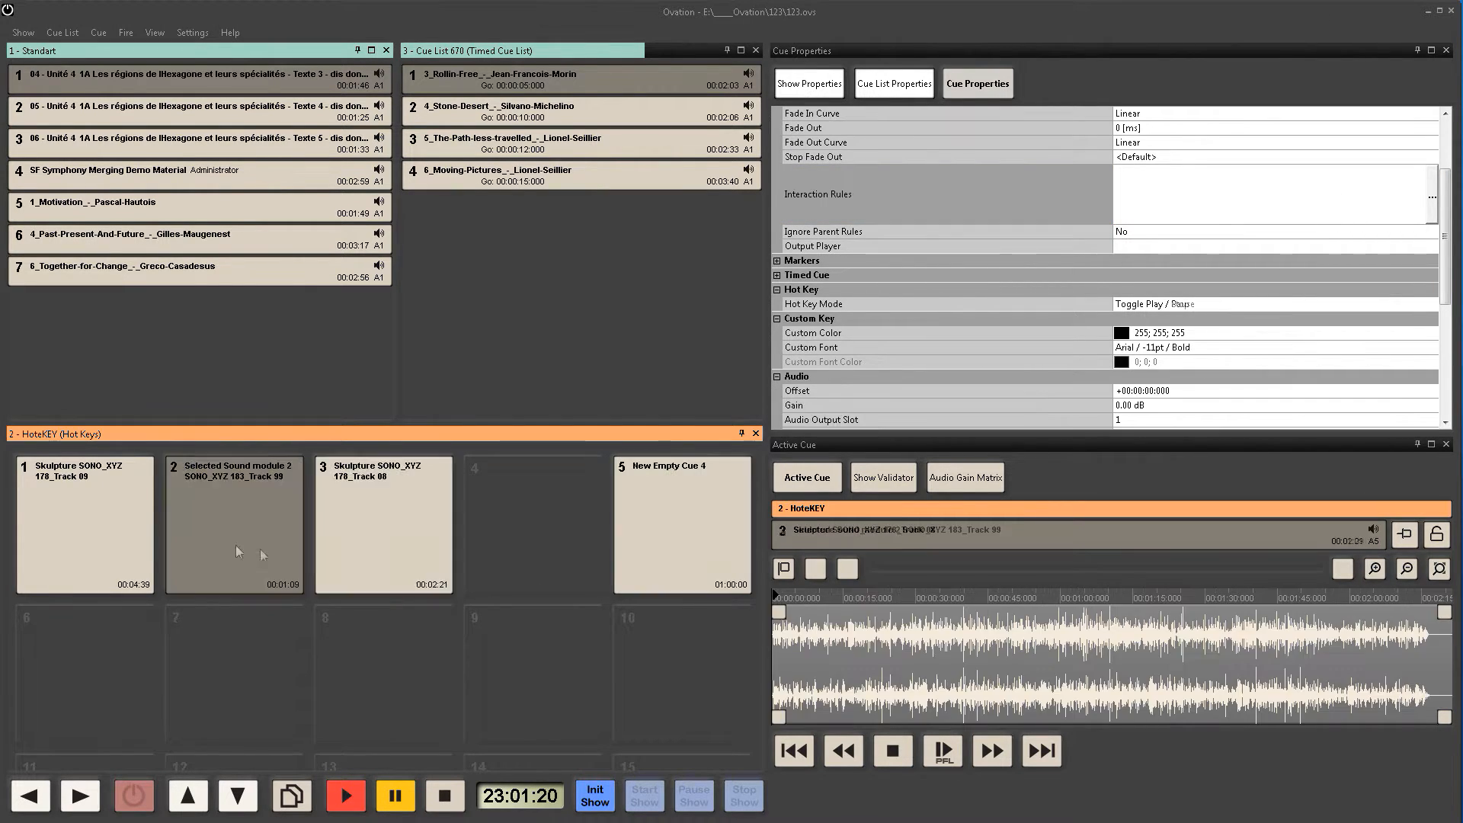
click(120, 559)
click(276, 540)
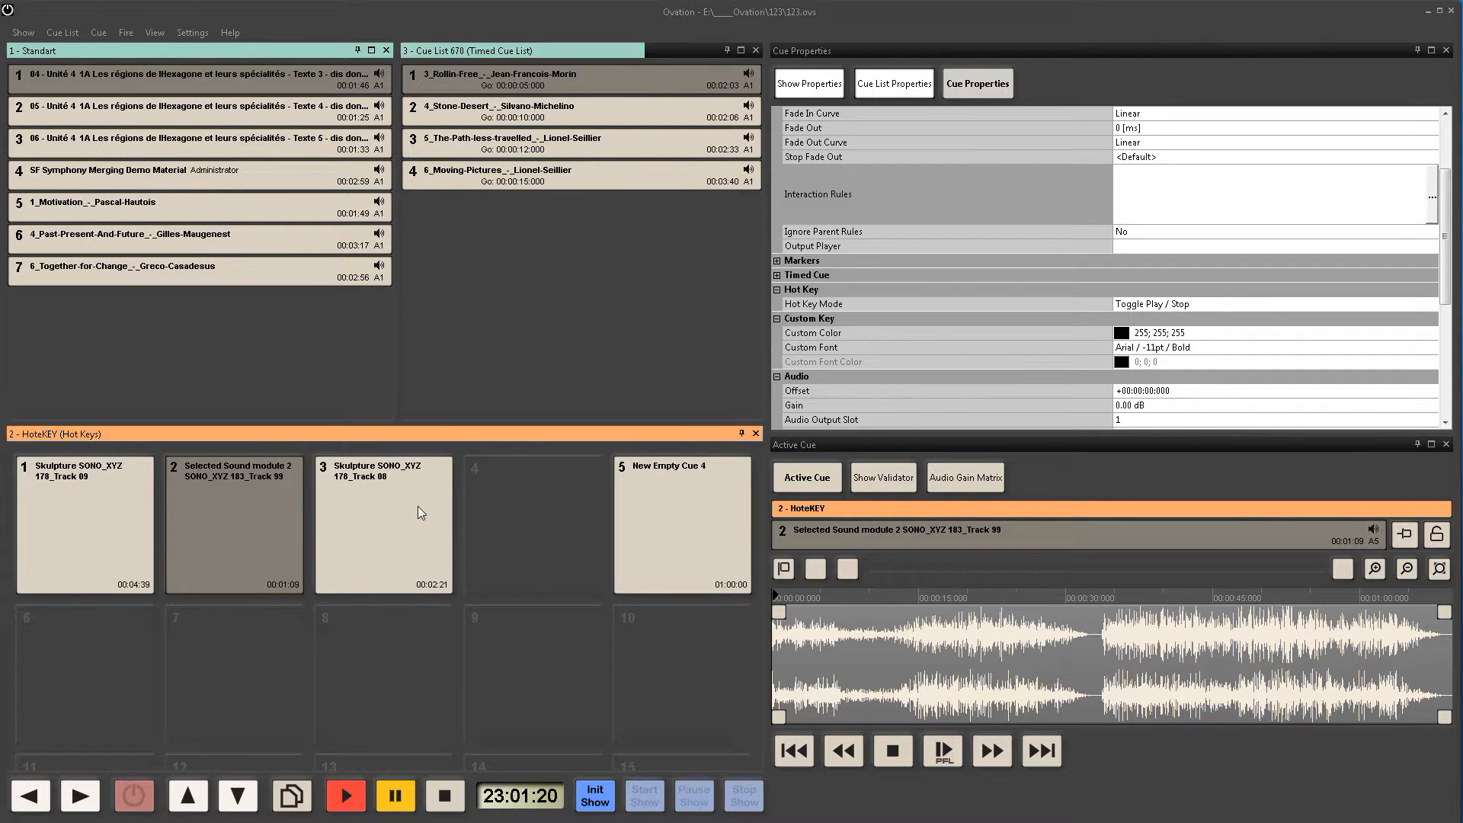
click(419, 512)
Step: Define an interaction rule for the empty hot key cue 5 with the action Dim and the target All Cues
click(639, 488)
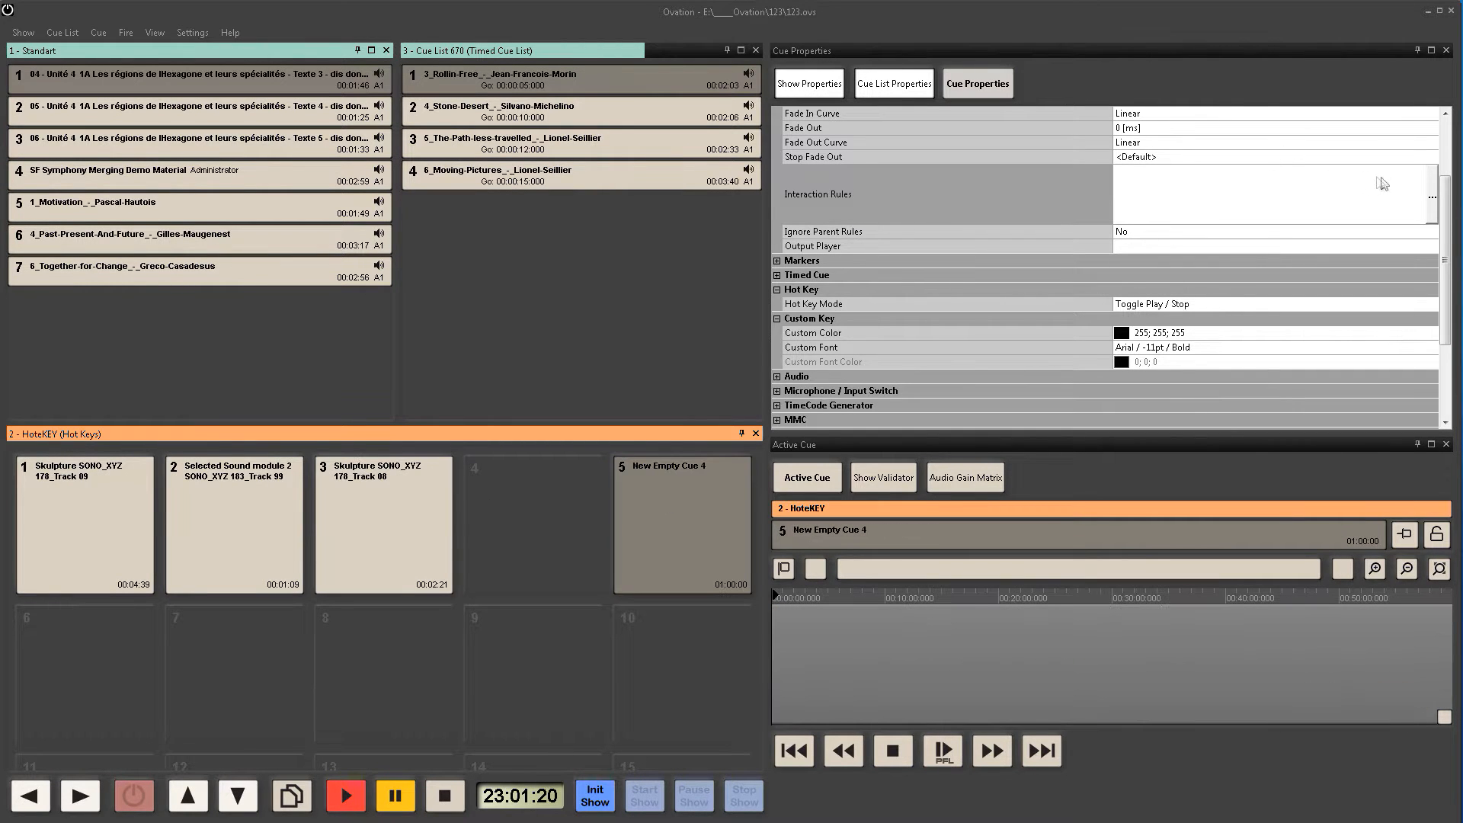
click(1431, 200)
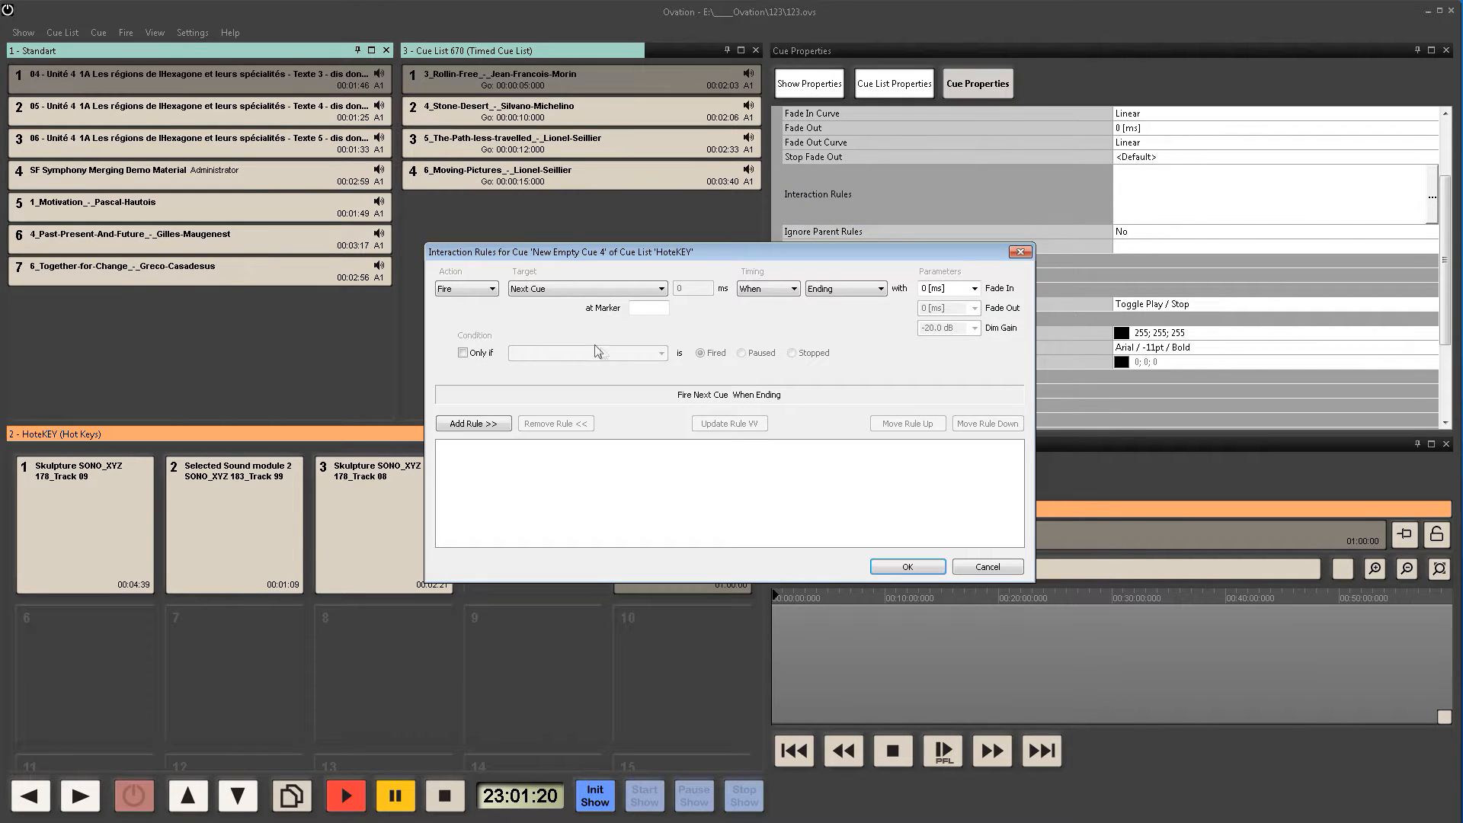
click(479, 289)
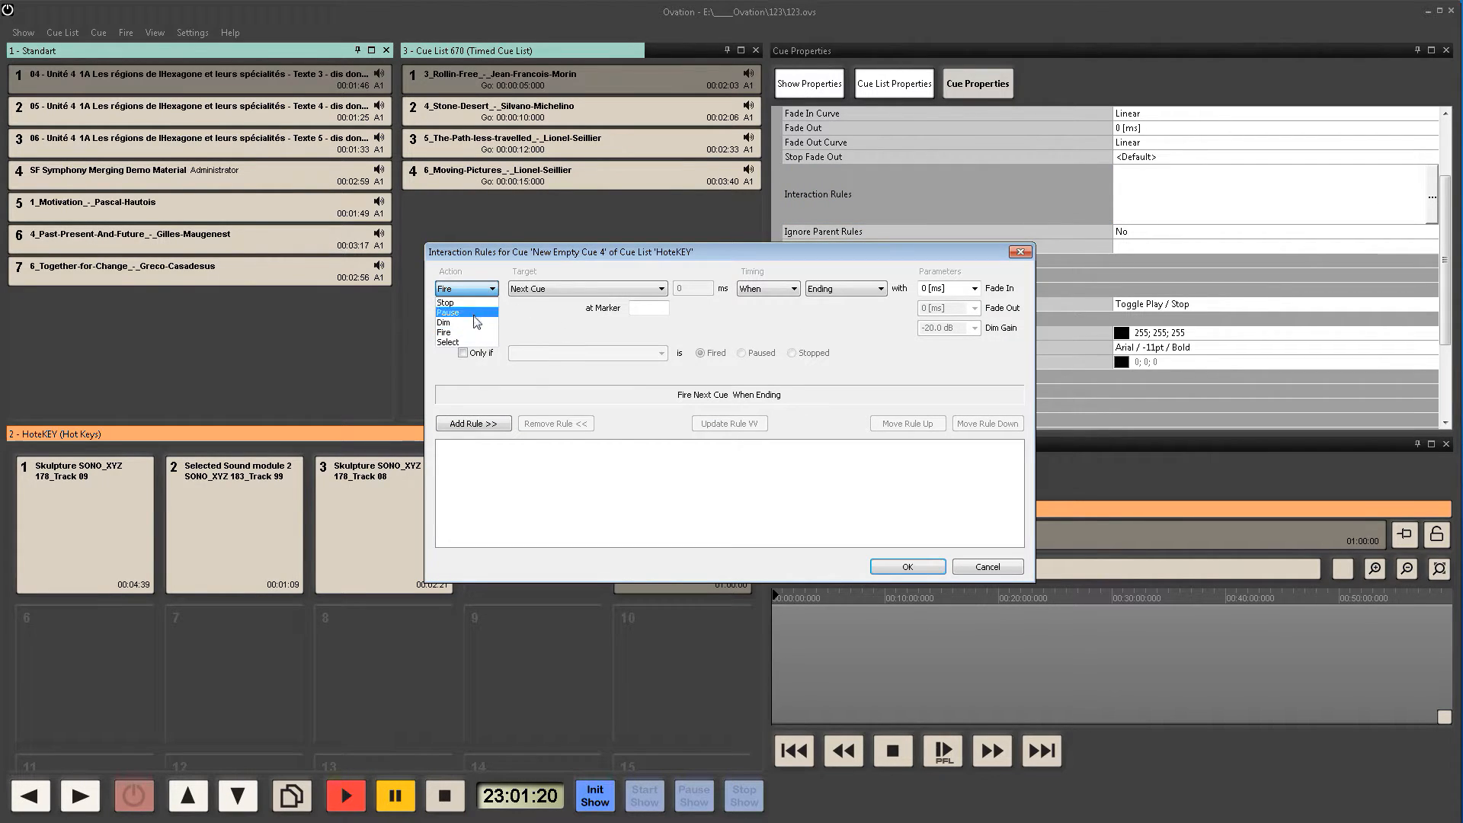
click(466, 323)
click(587, 289)
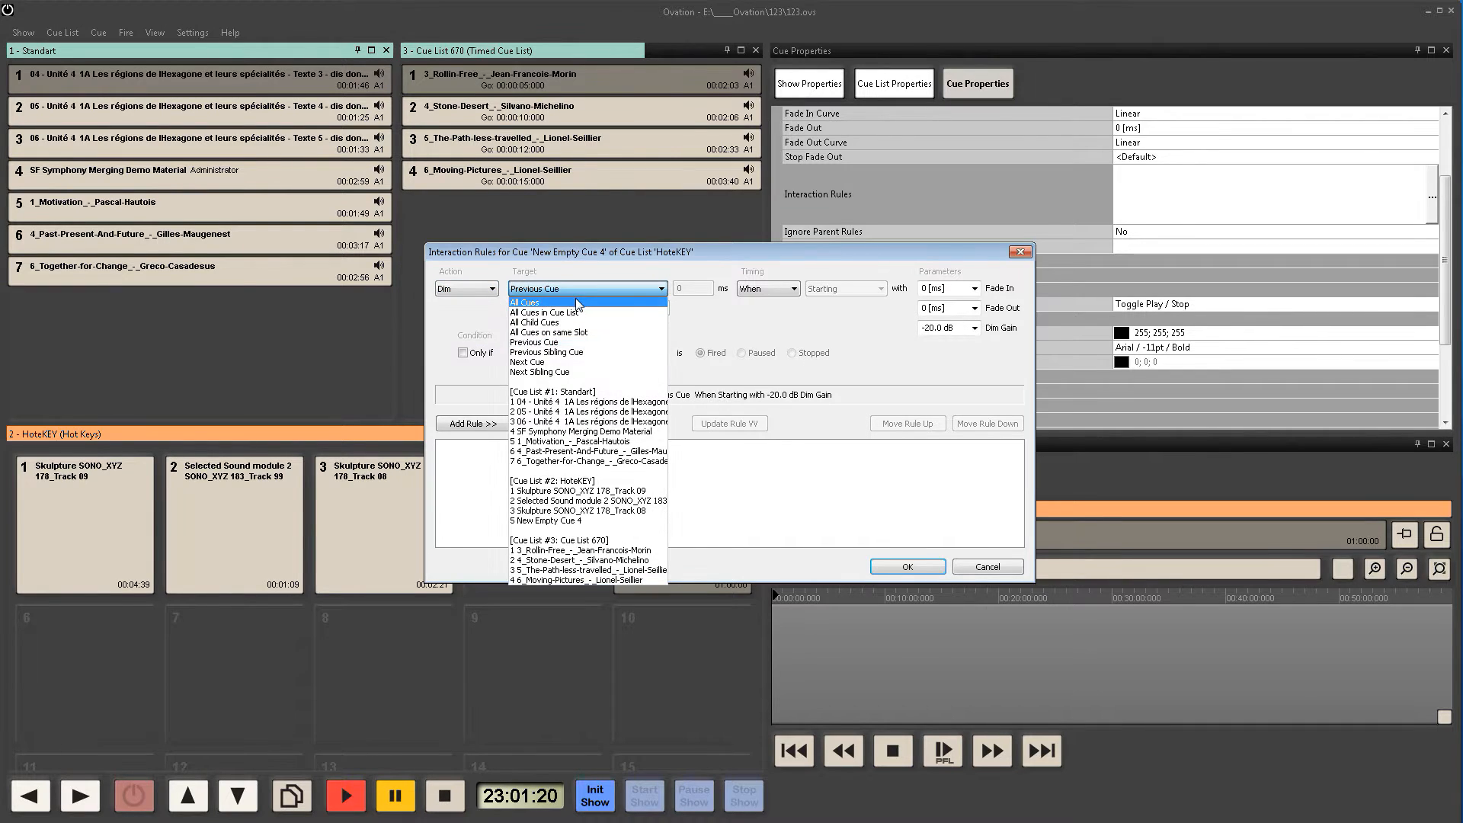
click(579, 301)
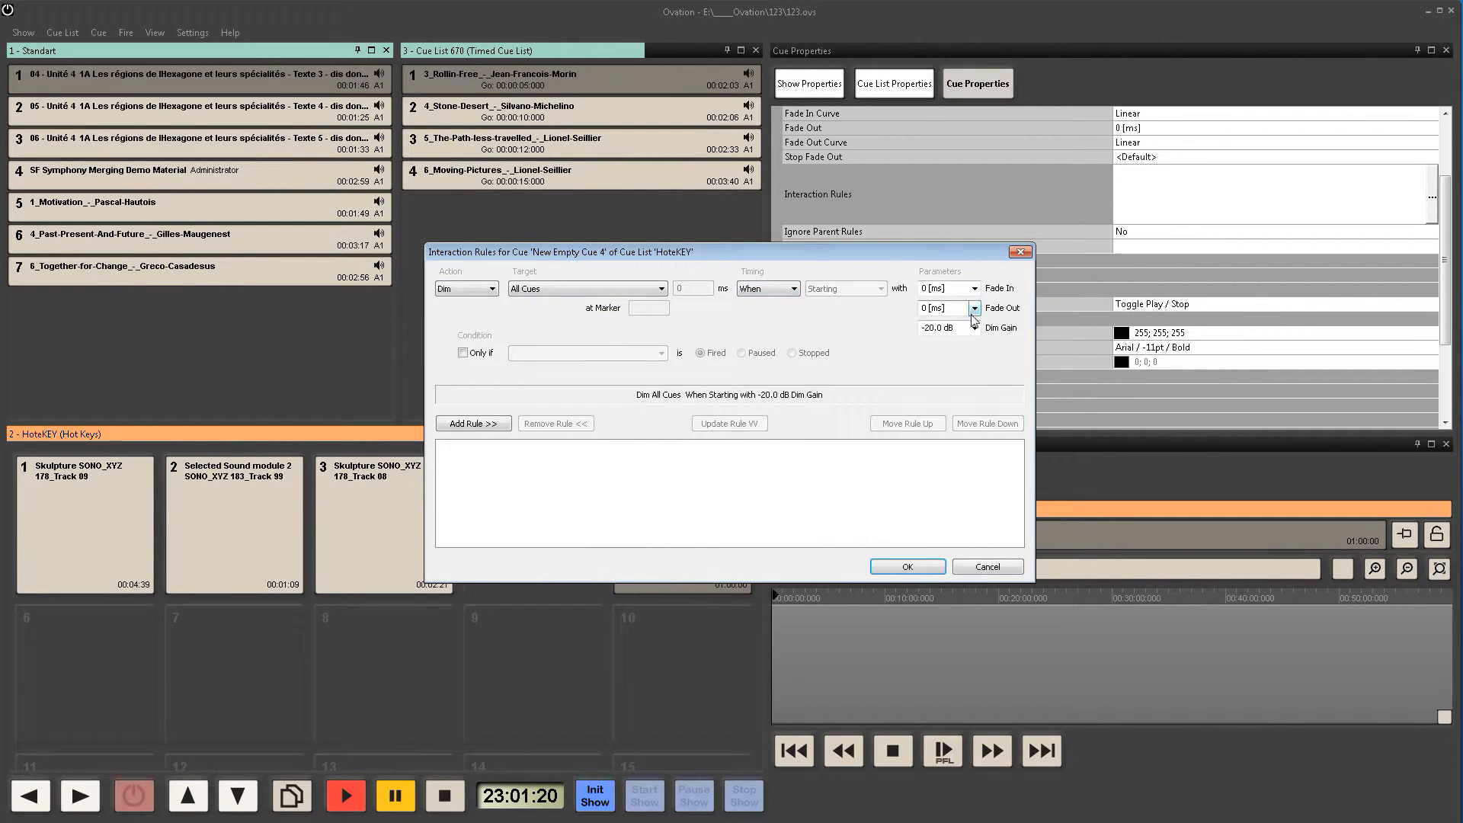
Step: Give the dim rule a 1 s fade in, 1 s fade out and -50 dB dim gain, and add it to the cue
click(974, 287)
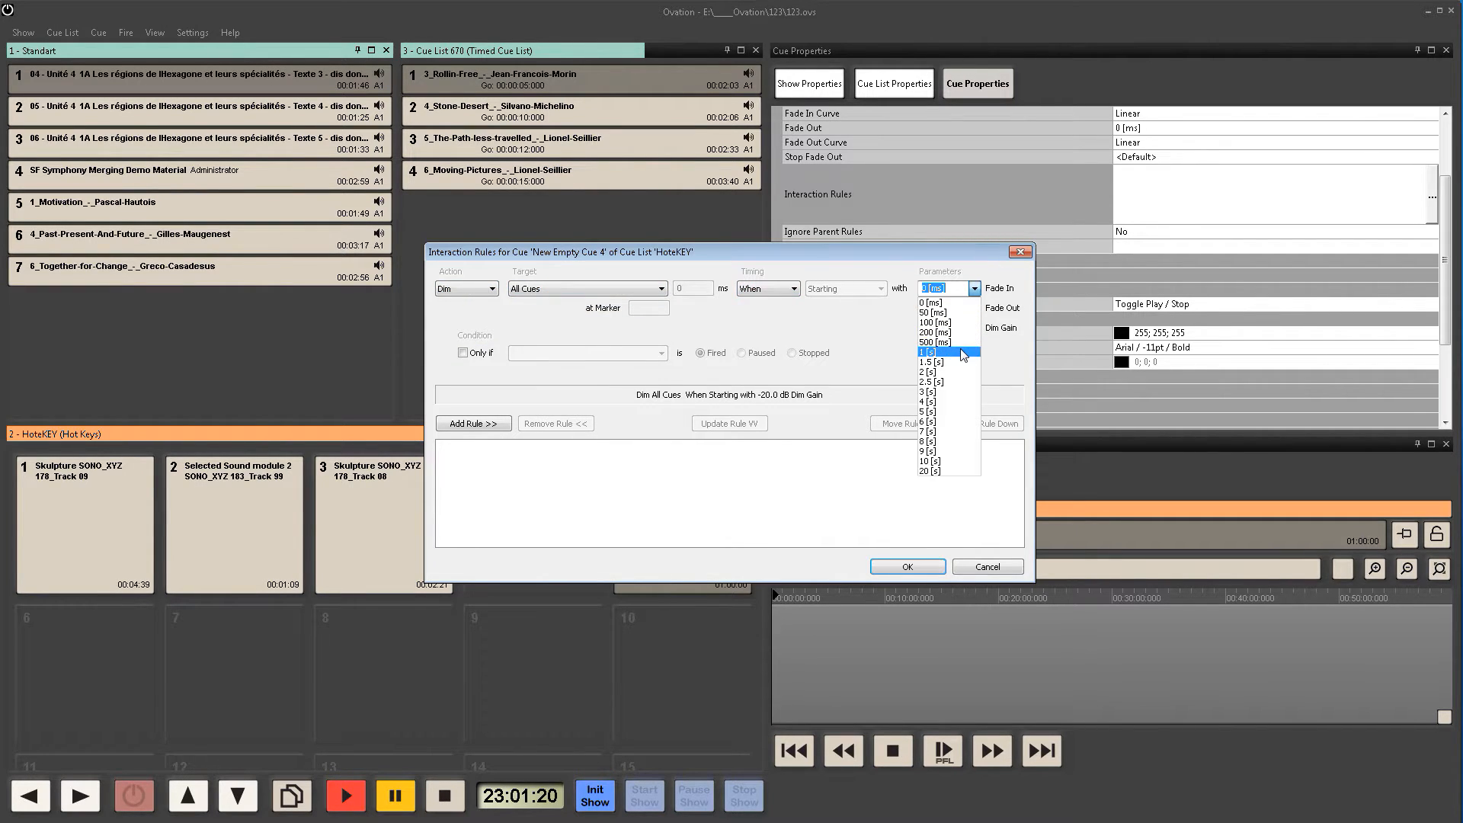
click(941, 352)
click(973, 308)
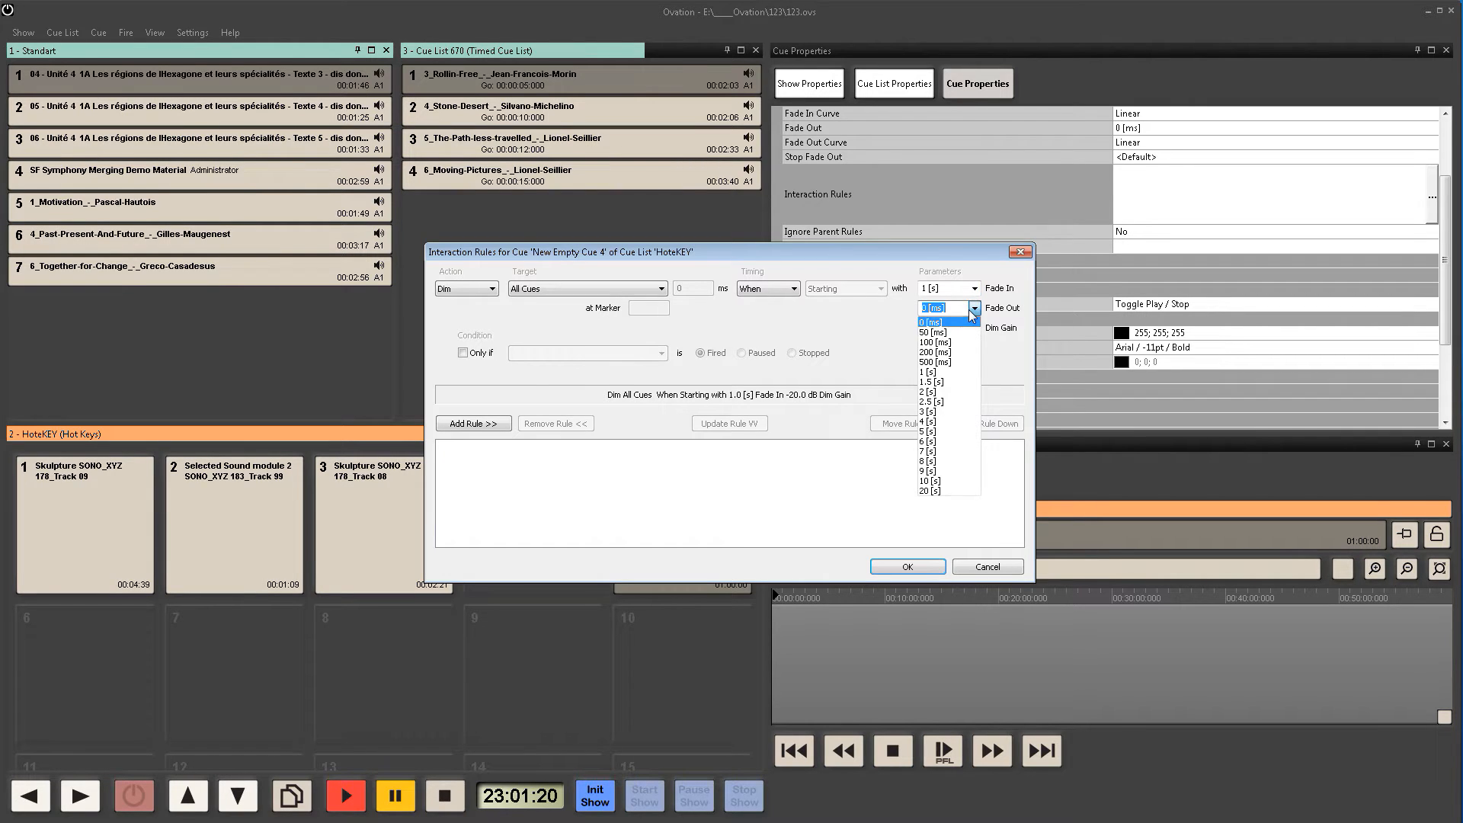
click(958, 373)
click(975, 331)
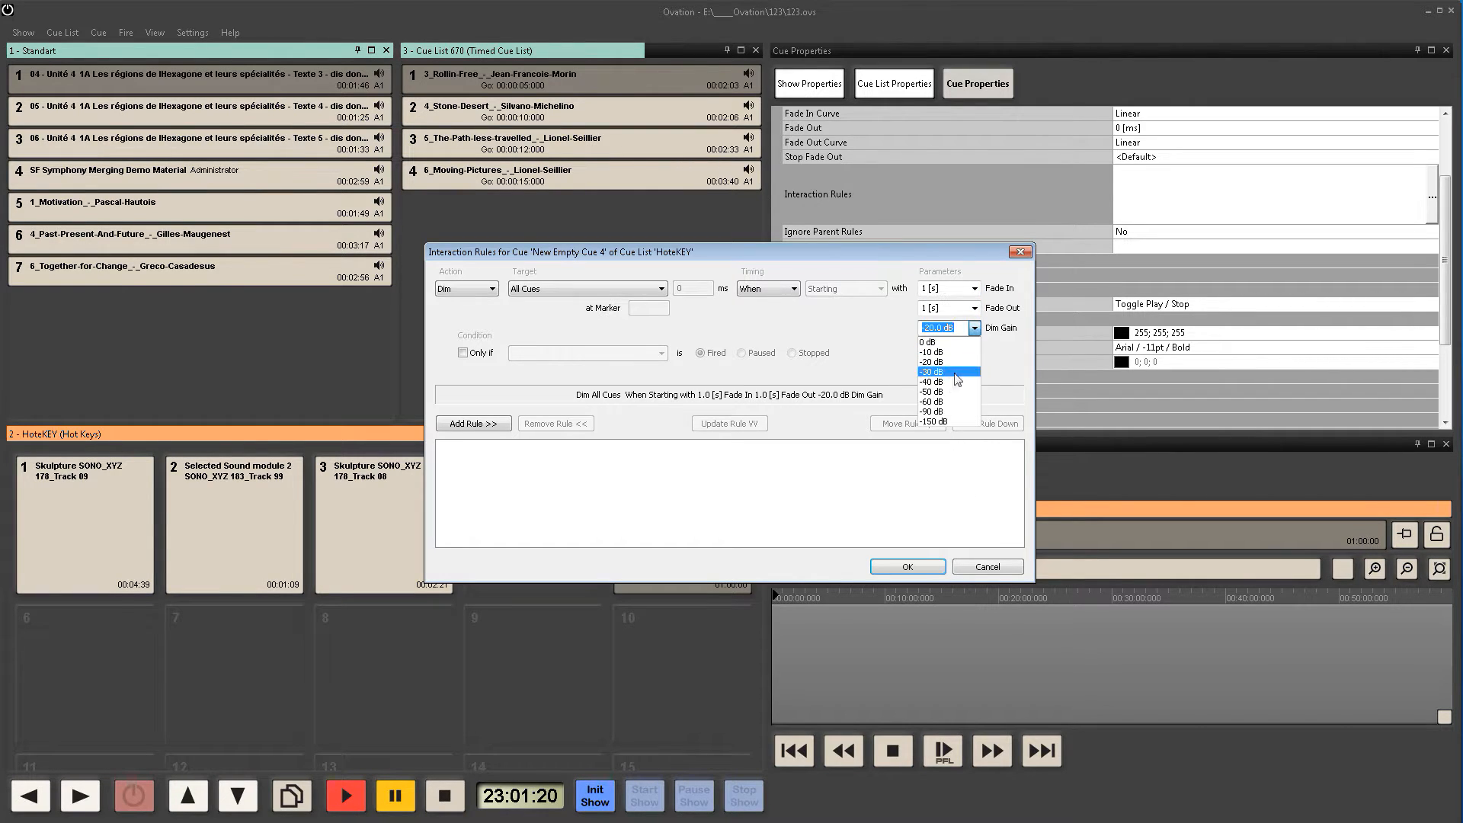
click(951, 393)
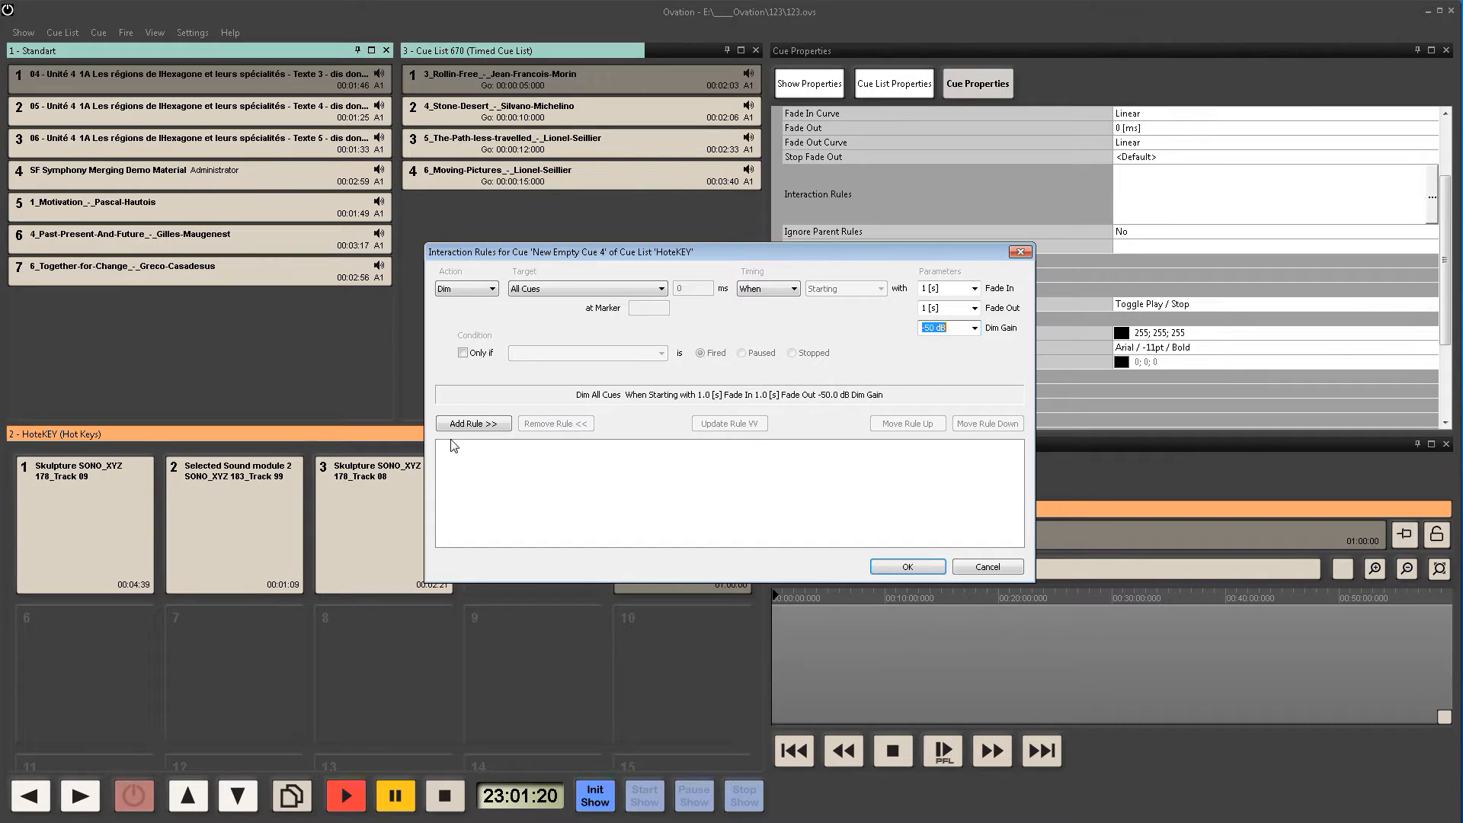
click(471, 423)
click(907, 567)
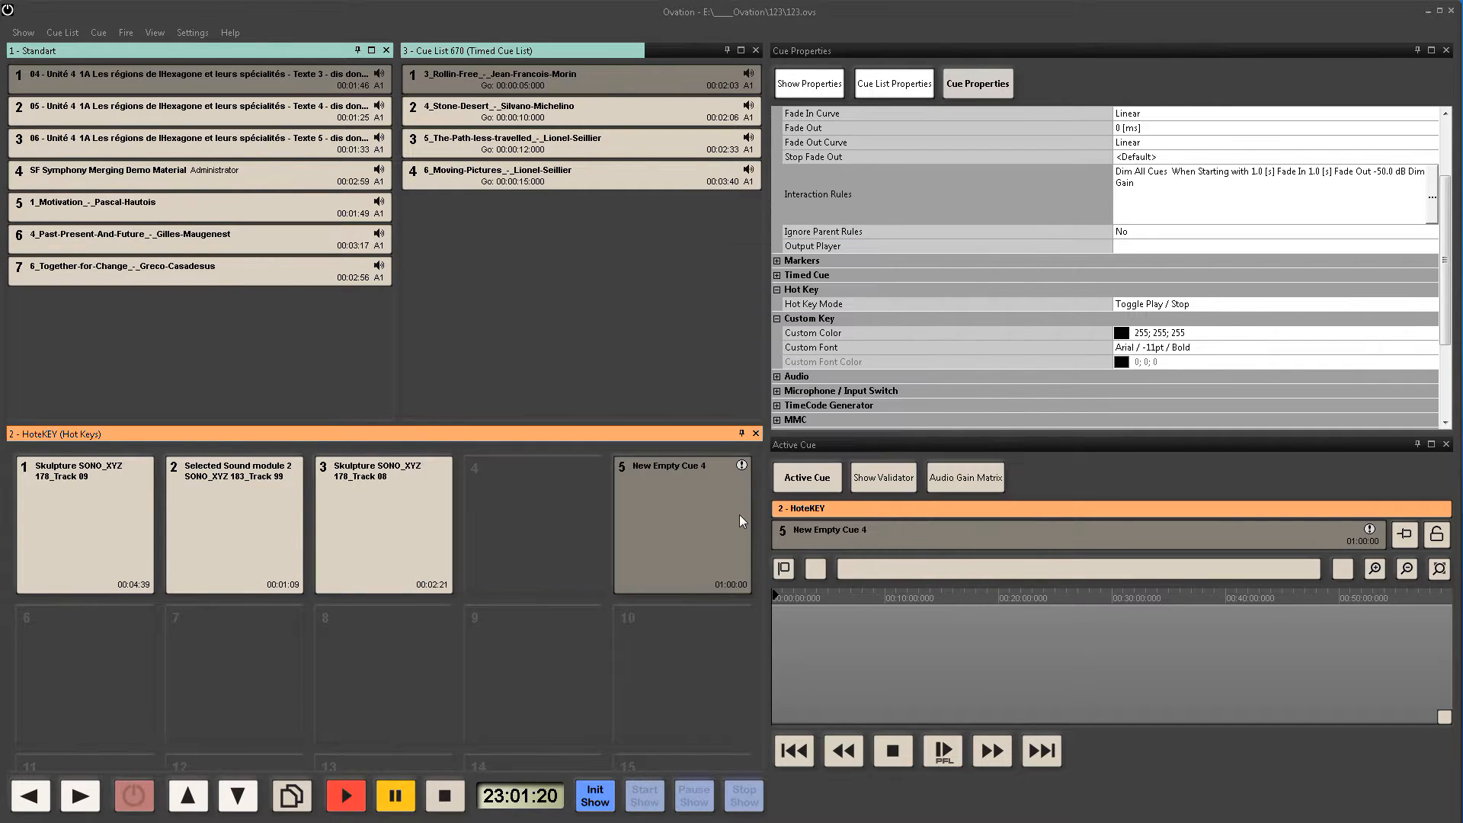
Step: Rename hot key cue 5 as DIM in its cue properties
scroll(1288, 175, up, 3)
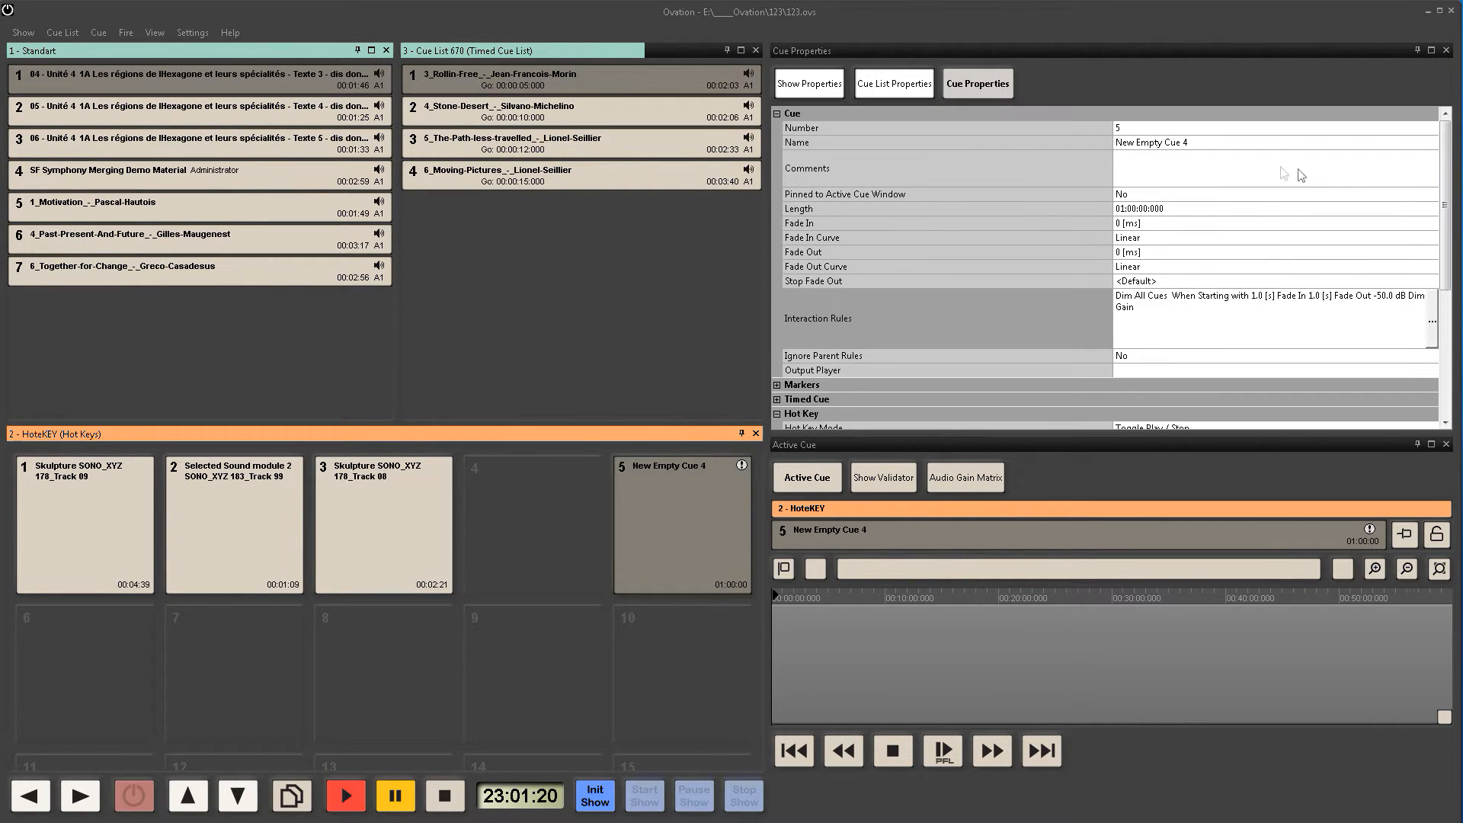
click(1219, 142)
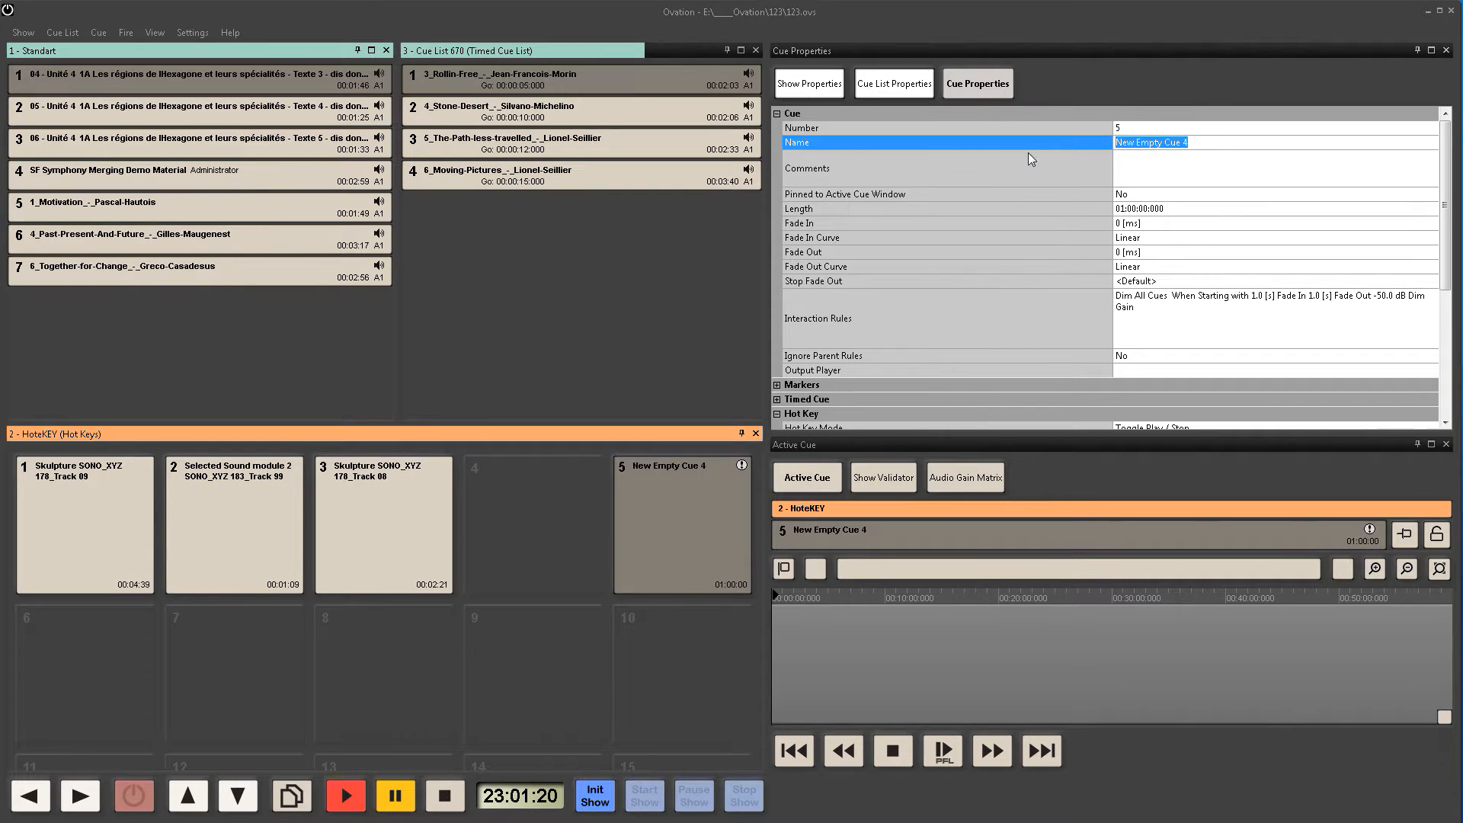
text(DIM3)
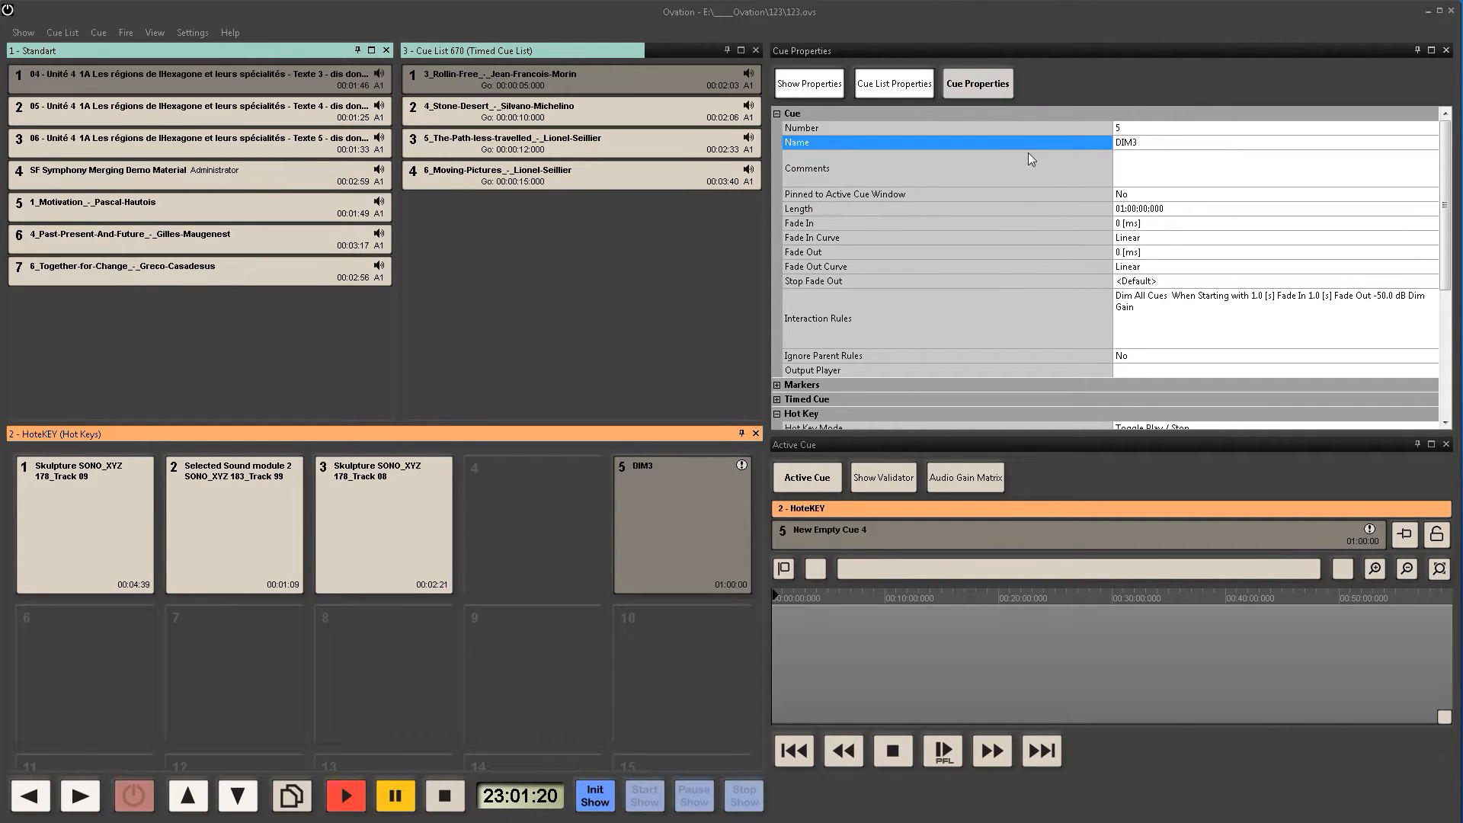
key(BackSpace)
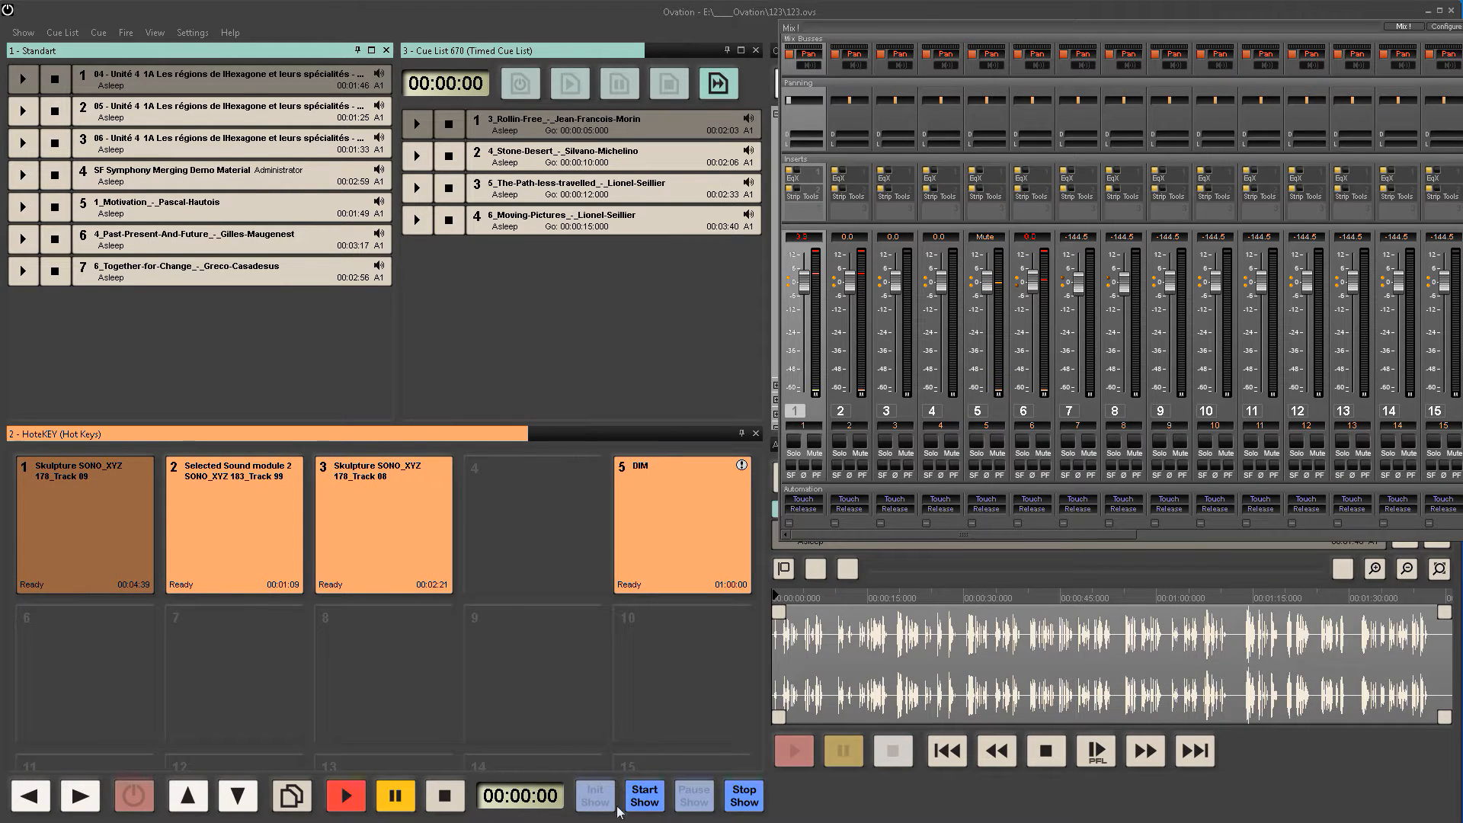
Step: Start the show and test the DIM hot key by firing and stopping it over the playing cues
click(644, 796)
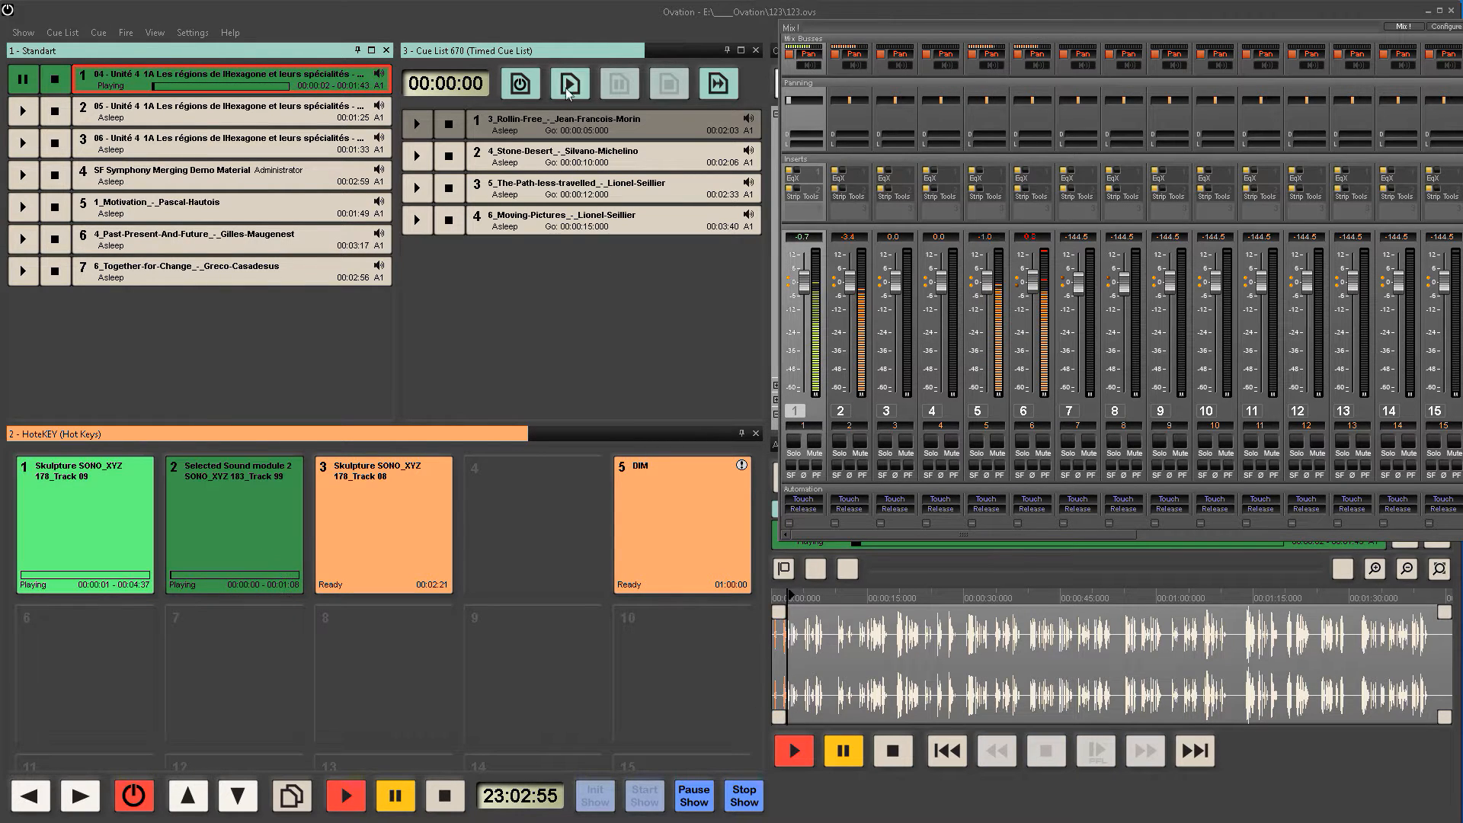
mouse_move(954, 30)
mouse_down()
mouse_move(992, 38)
mouse_move(953, 40)
mouse_up()
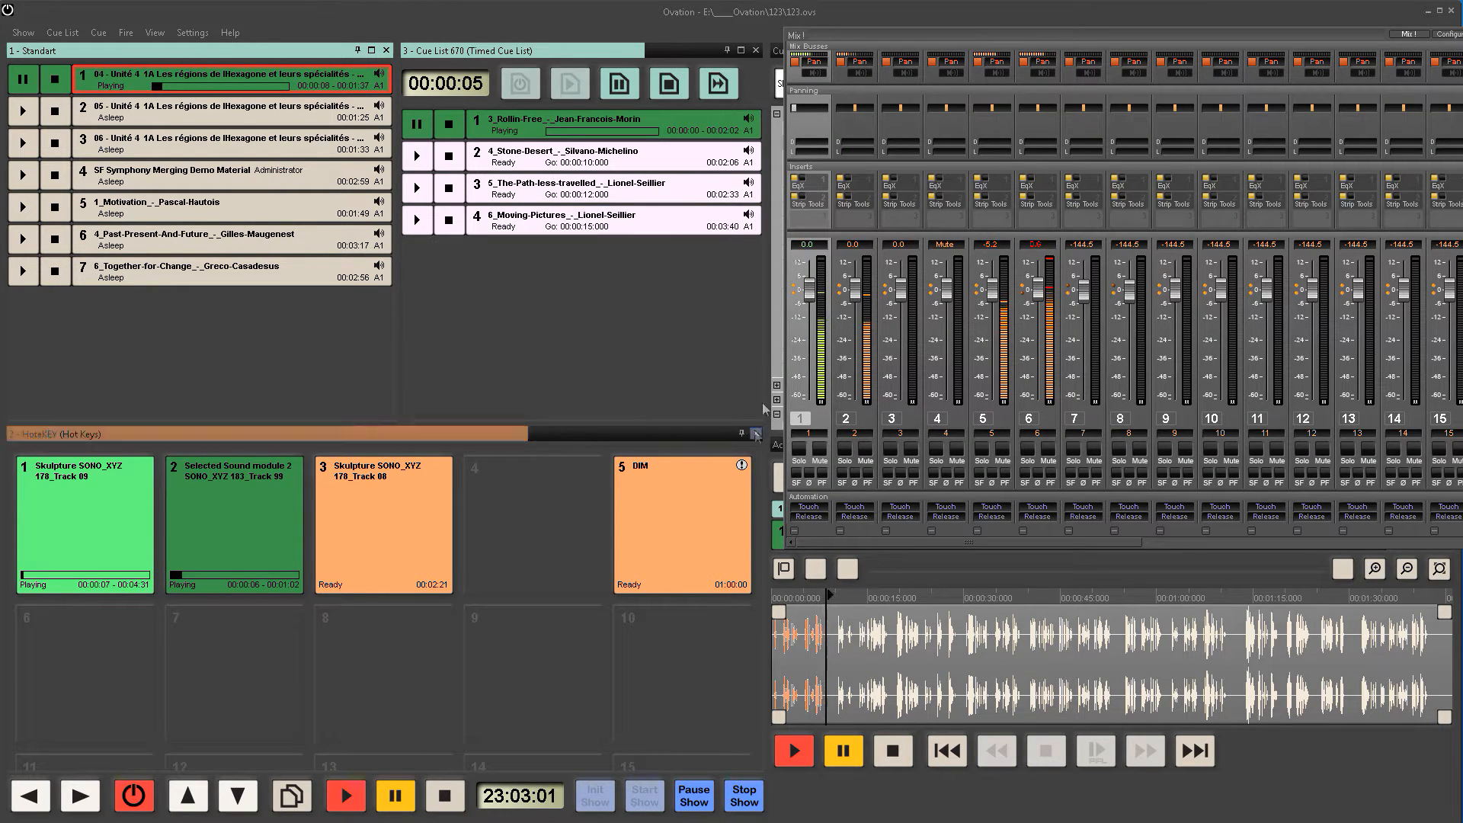
click(692, 538)
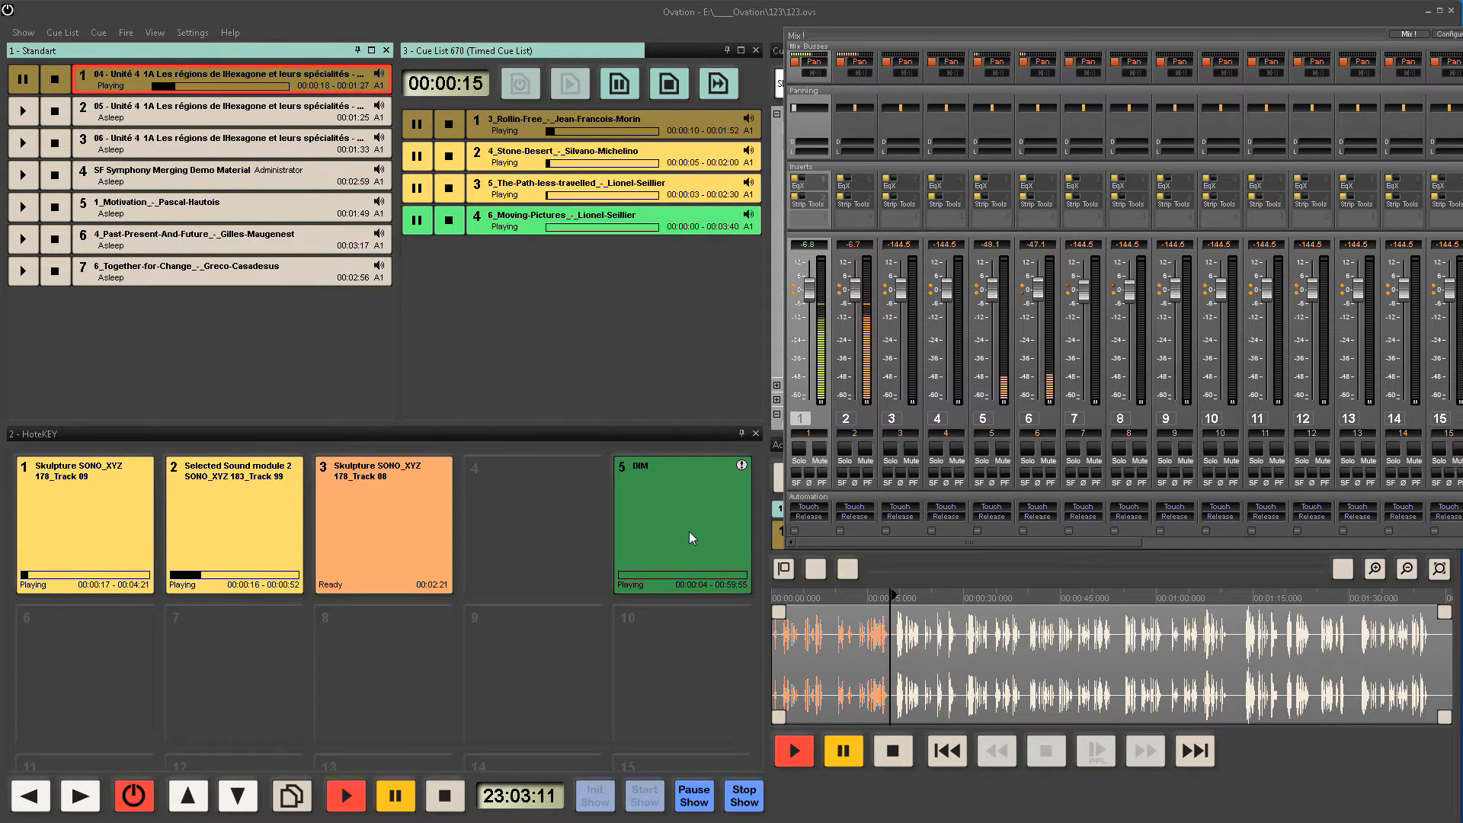
click(692, 538)
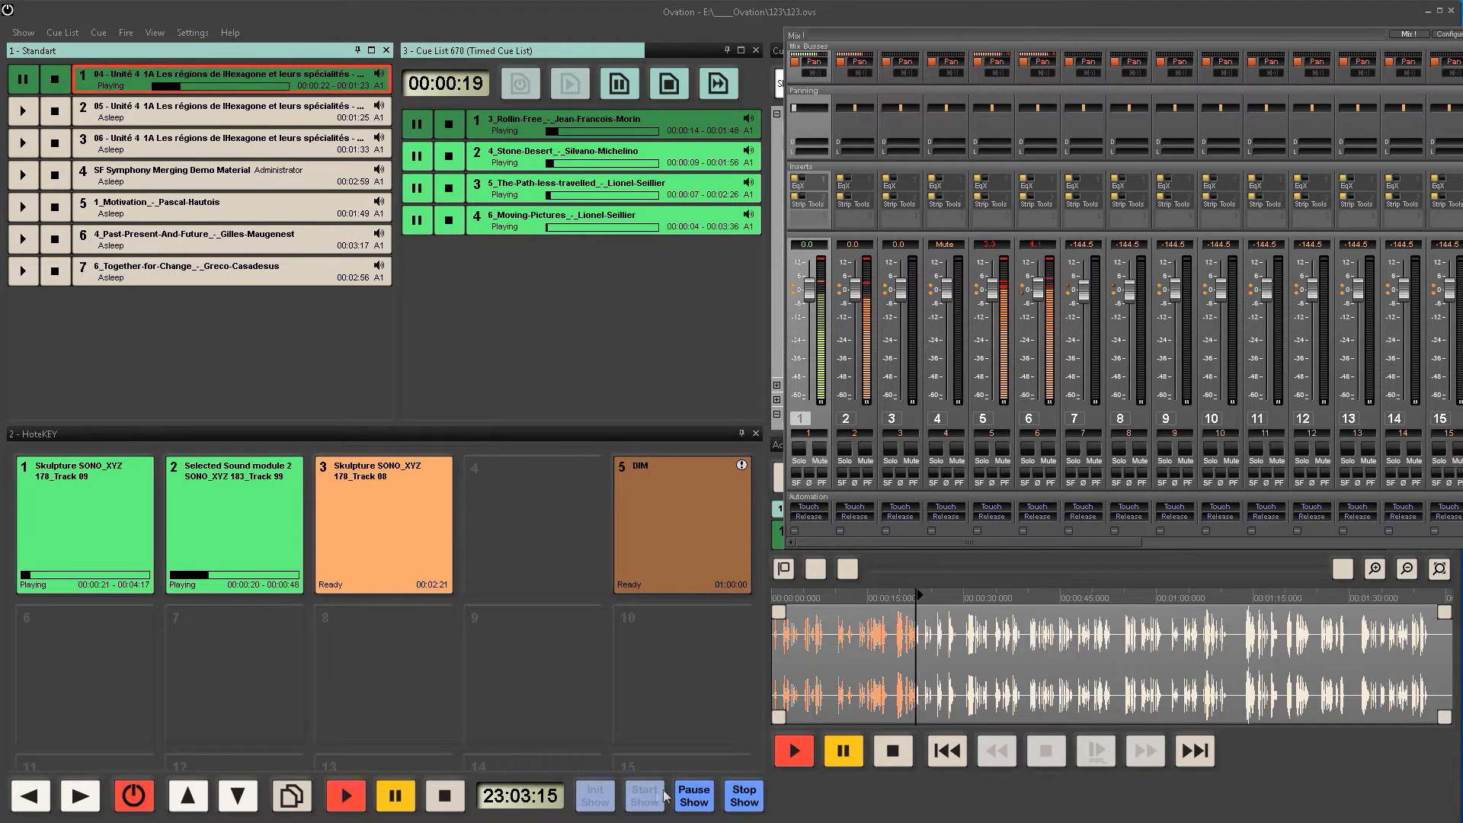
Step: Stop the show, close the mixer window and return to the HoteKEY list
click(744, 795)
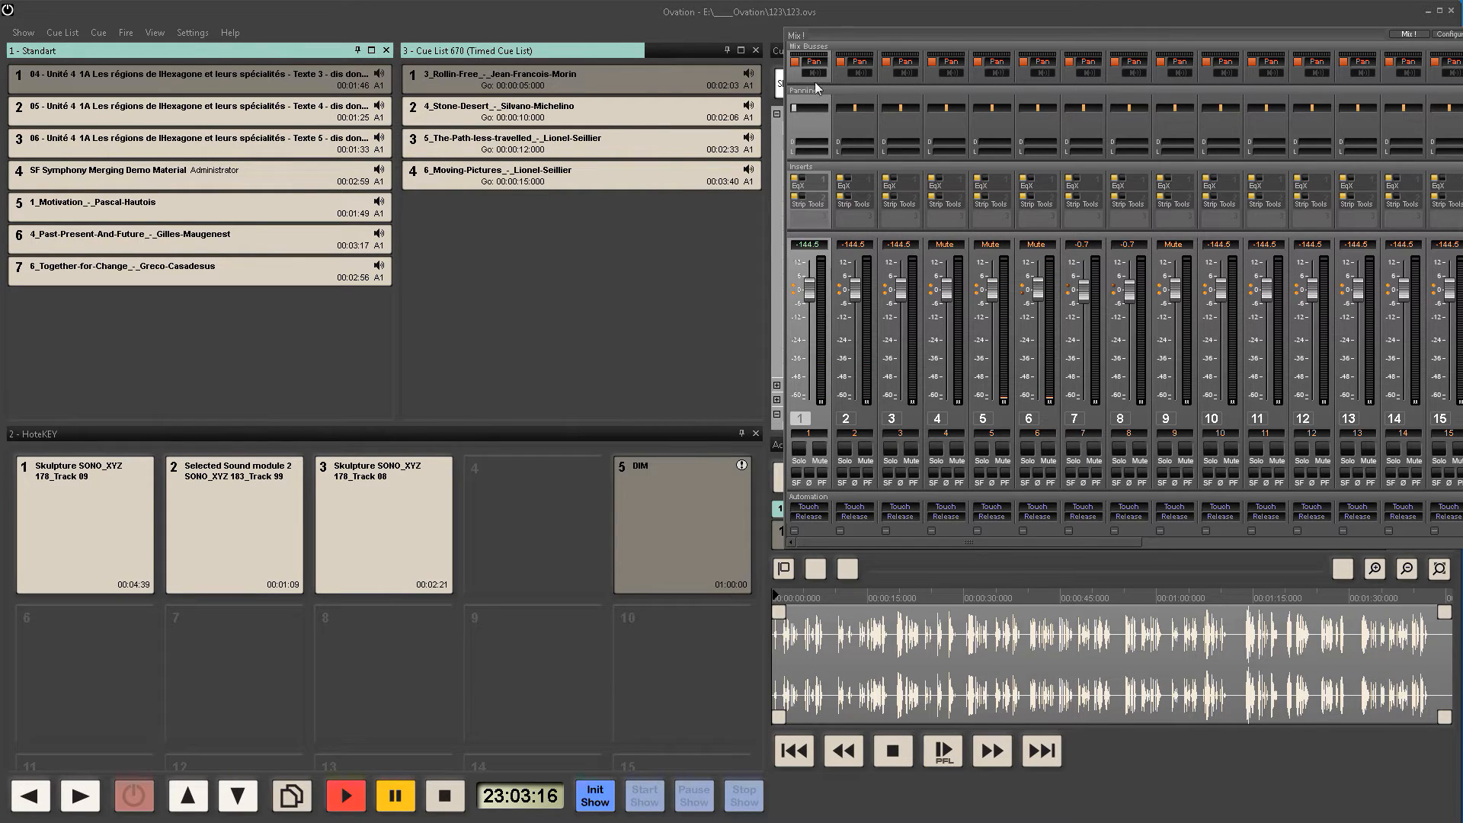
double_click(948, 37)
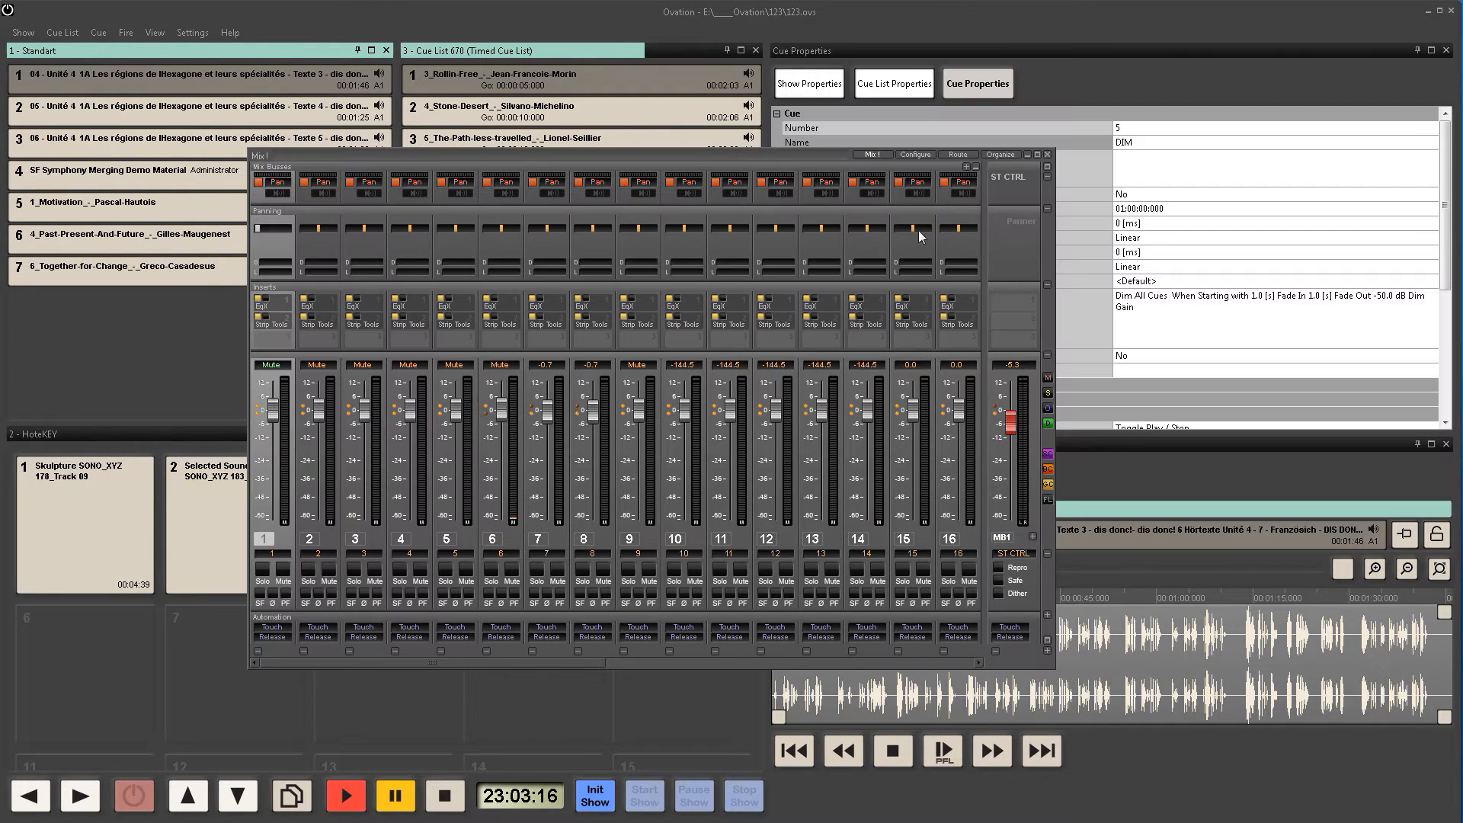
click(1048, 155)
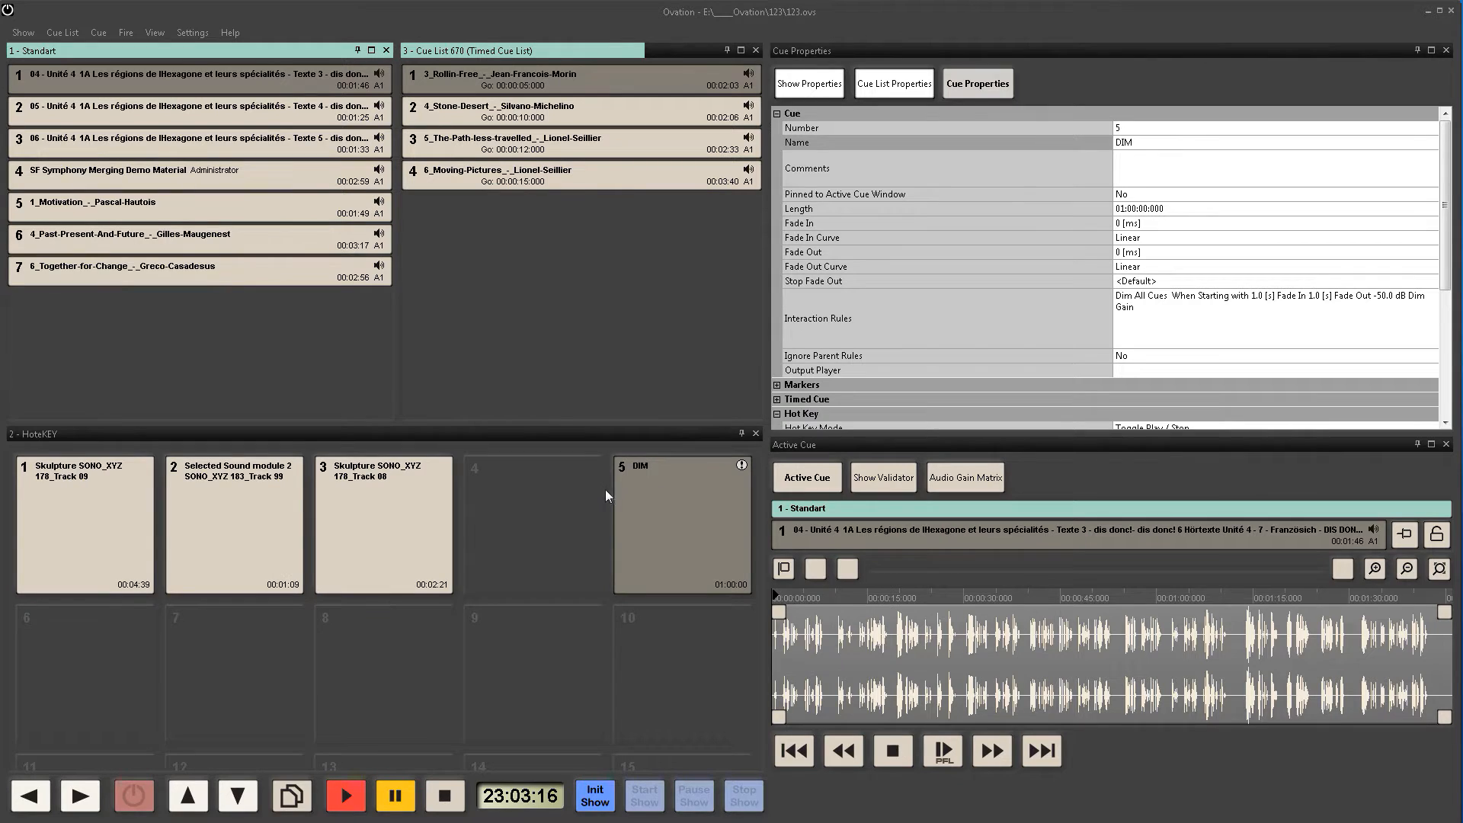
click(543, 514)
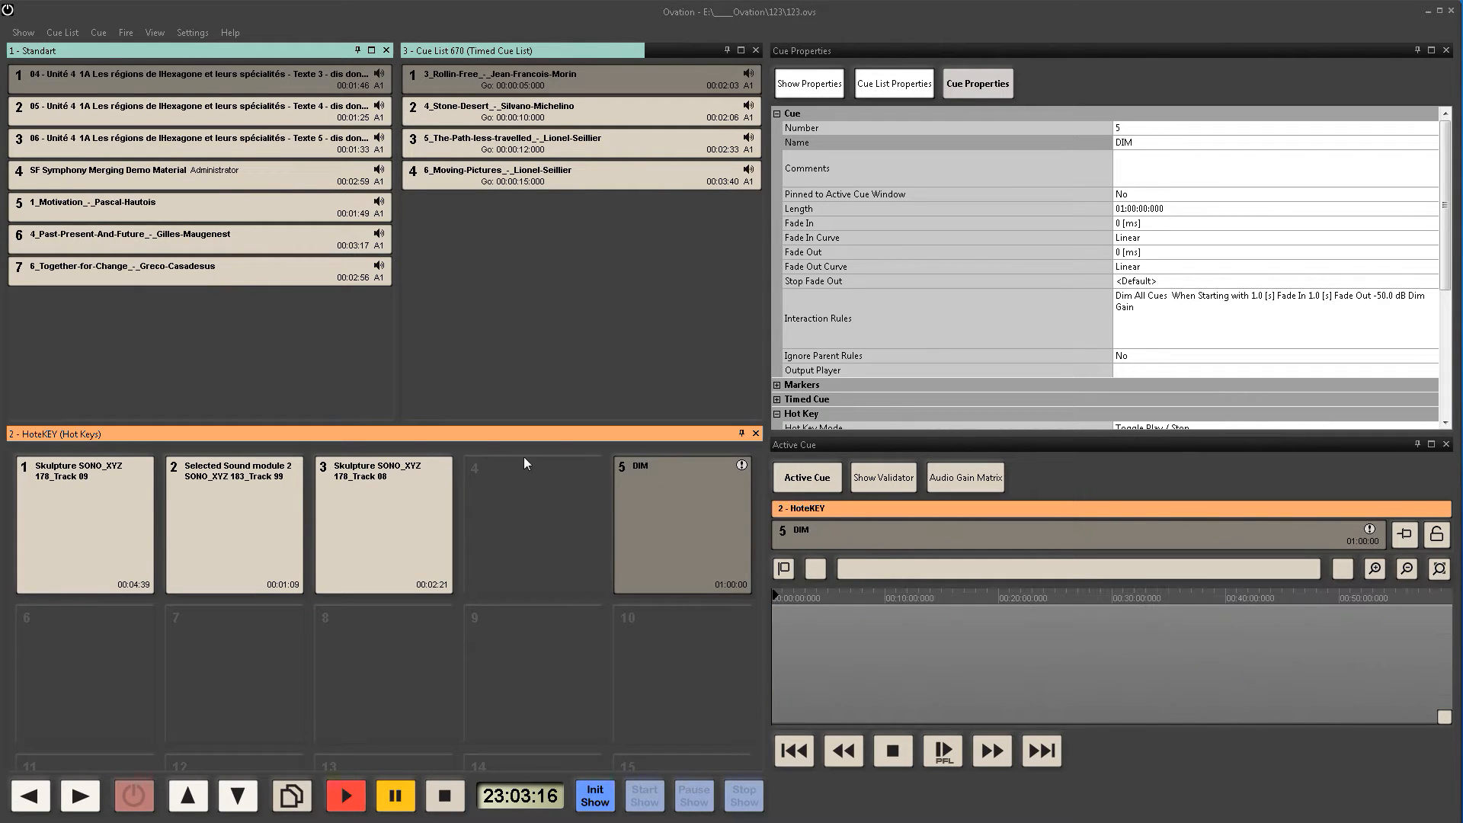
Step: Add a short empty cue to hot key slot 4 of the HoteKEY list
right_click(532, 515)
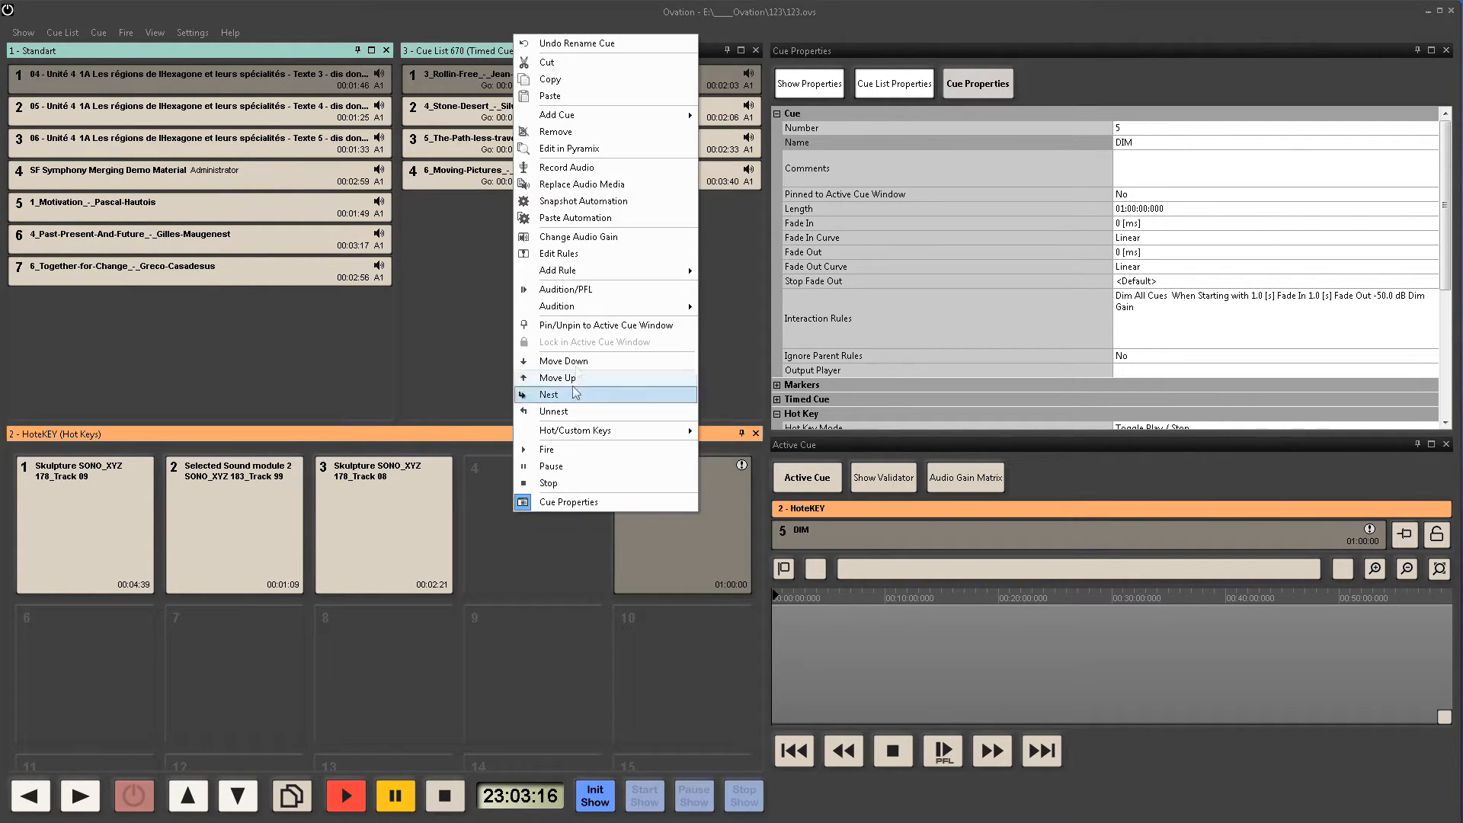
mouse_move(607, 121)
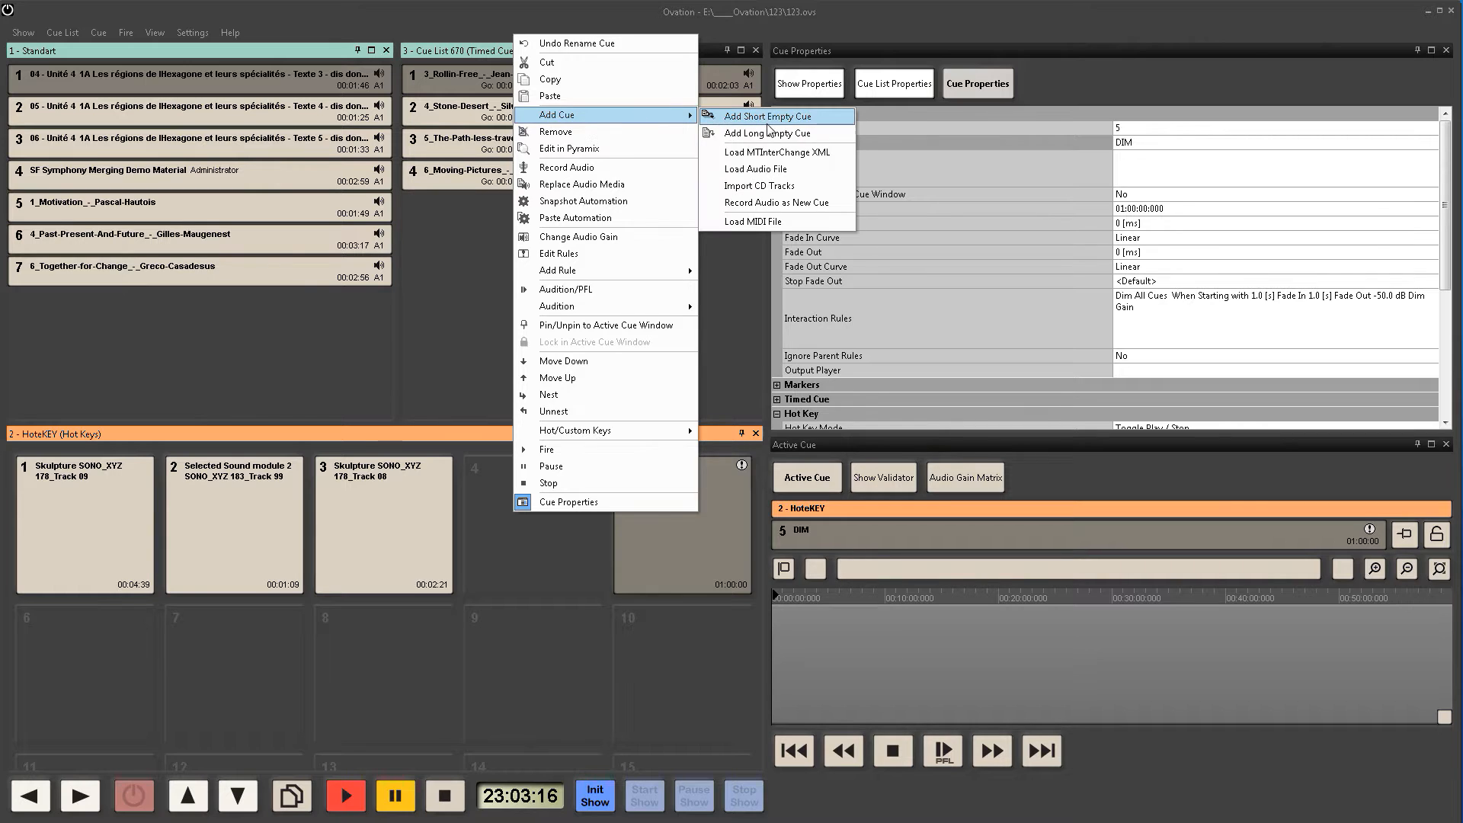
click(767, 117)
drag(553, 487, 544, 533)
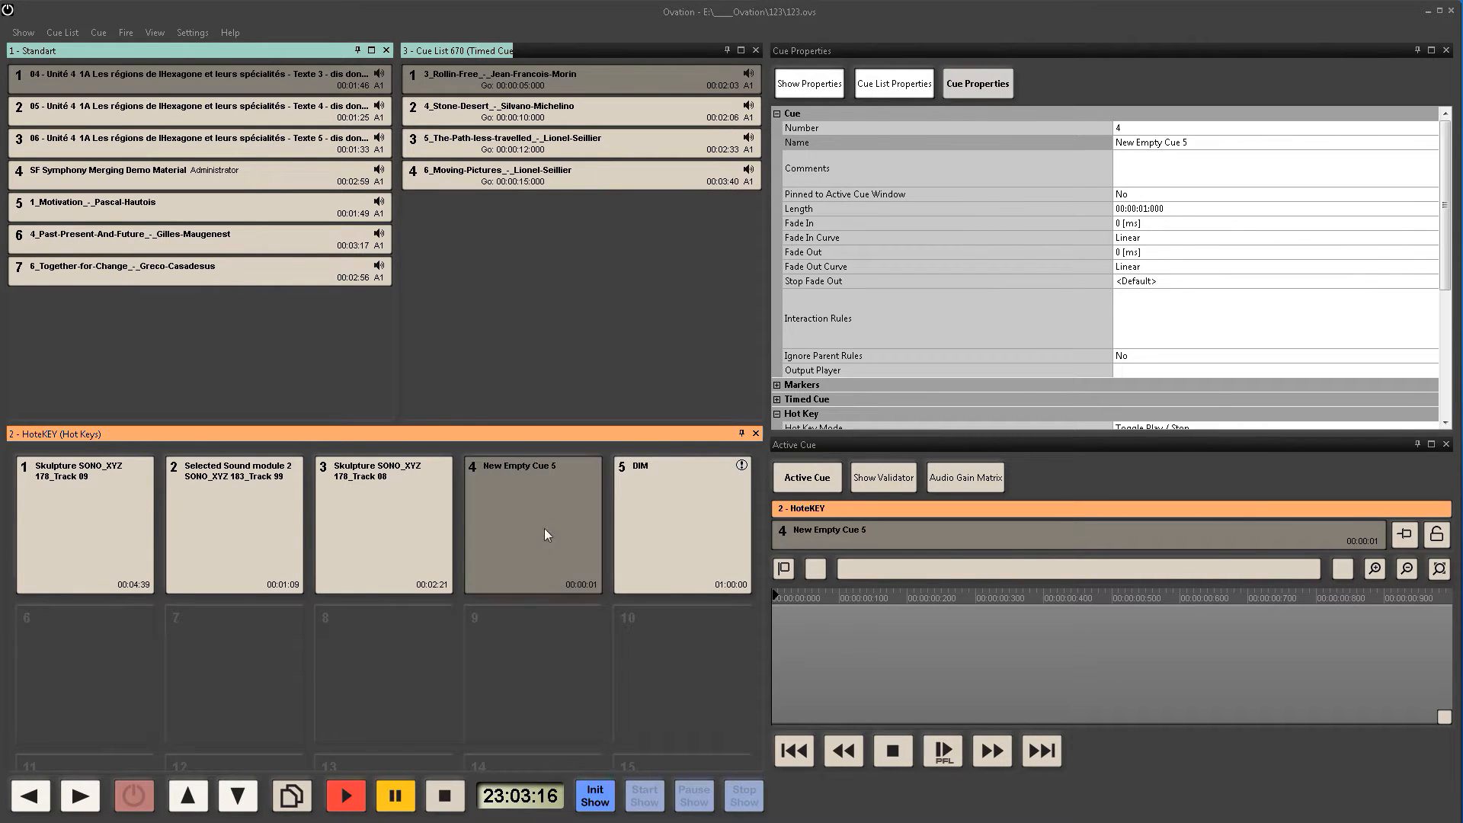
Step: Give hot key cue 4 an interaction rule that fires Cue List #3 when starting
click(1290, 319)
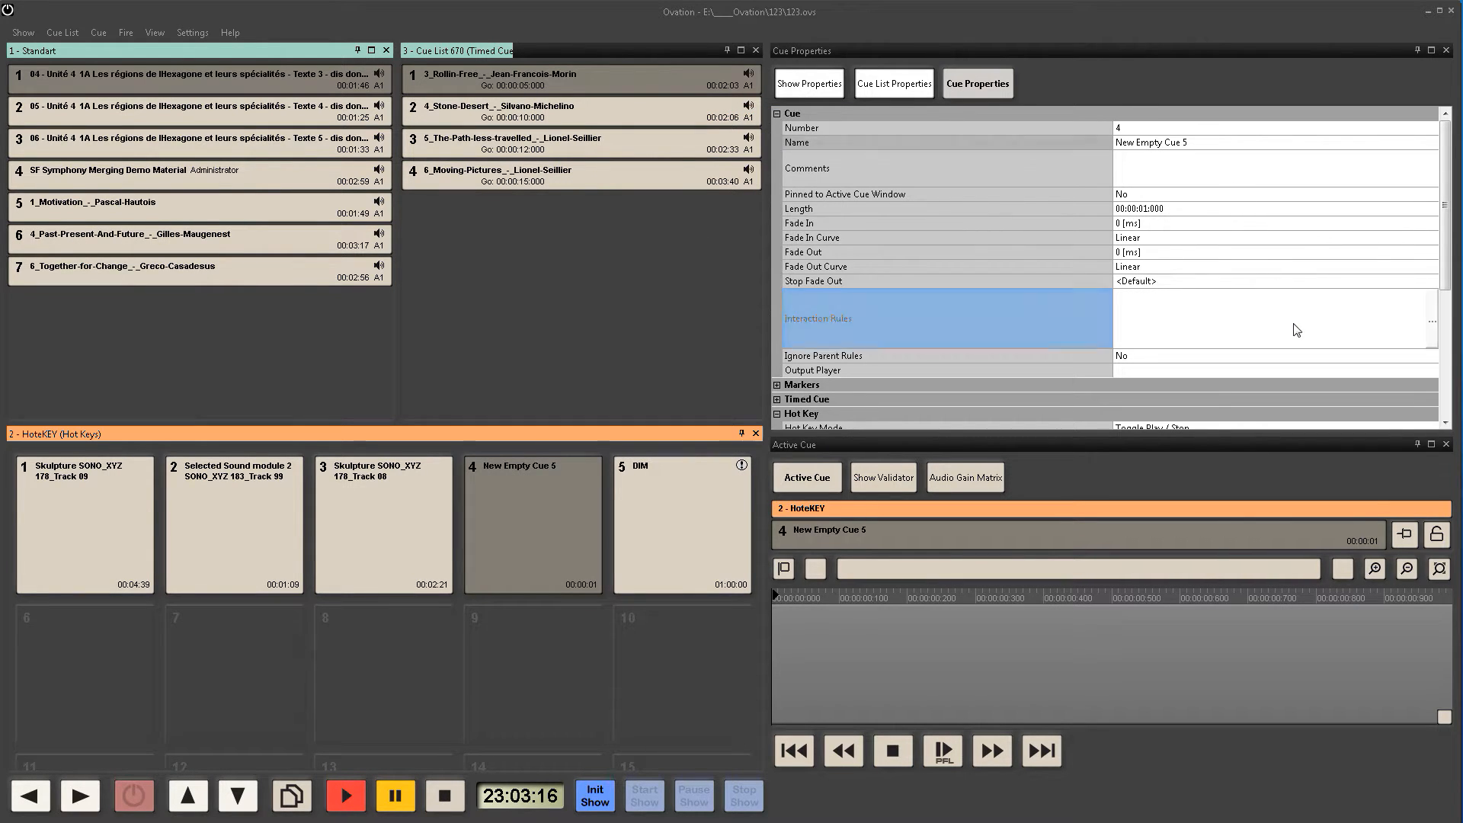
click(1432, 319)
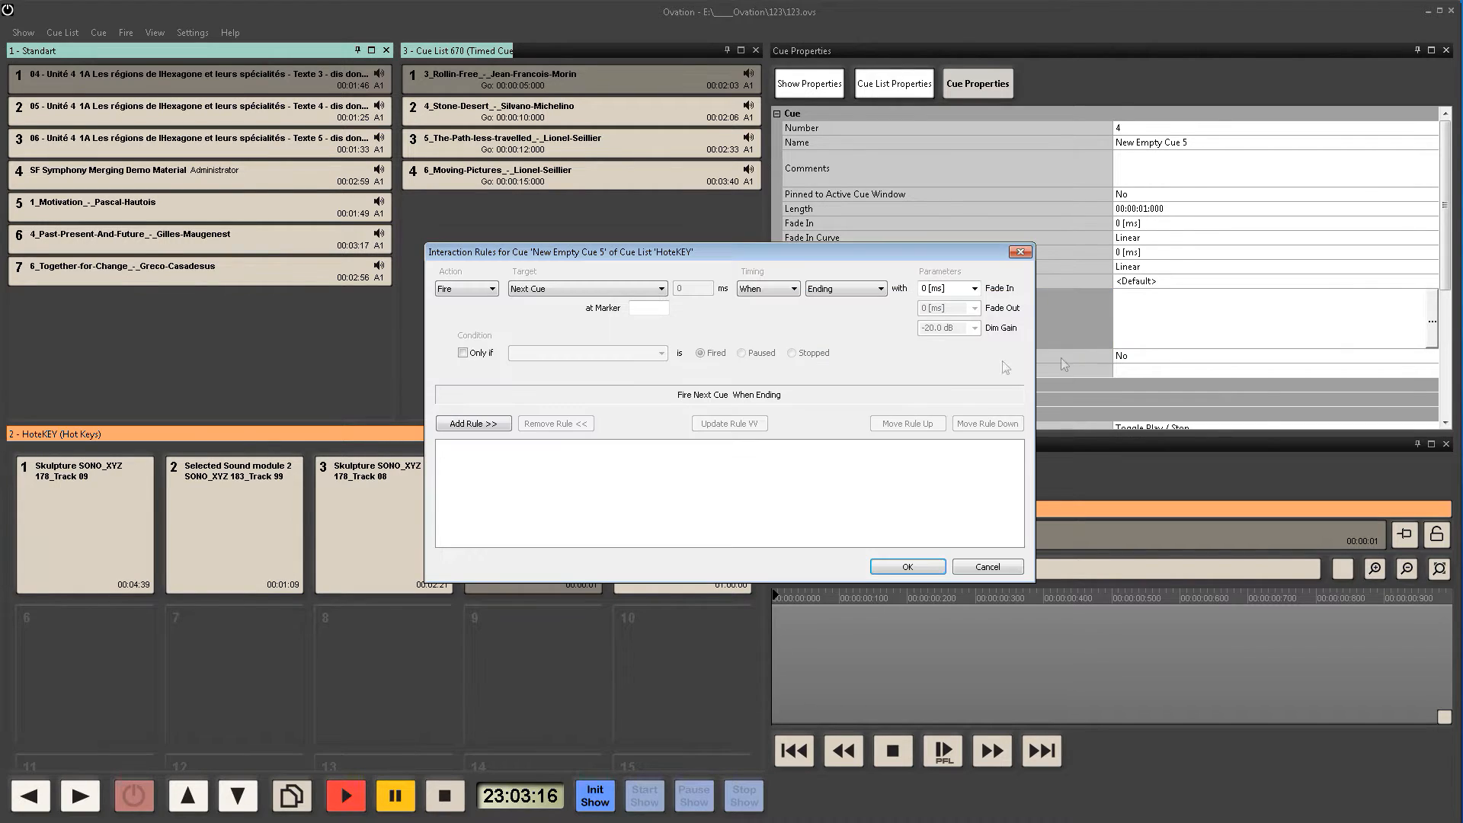
click(562, 294)
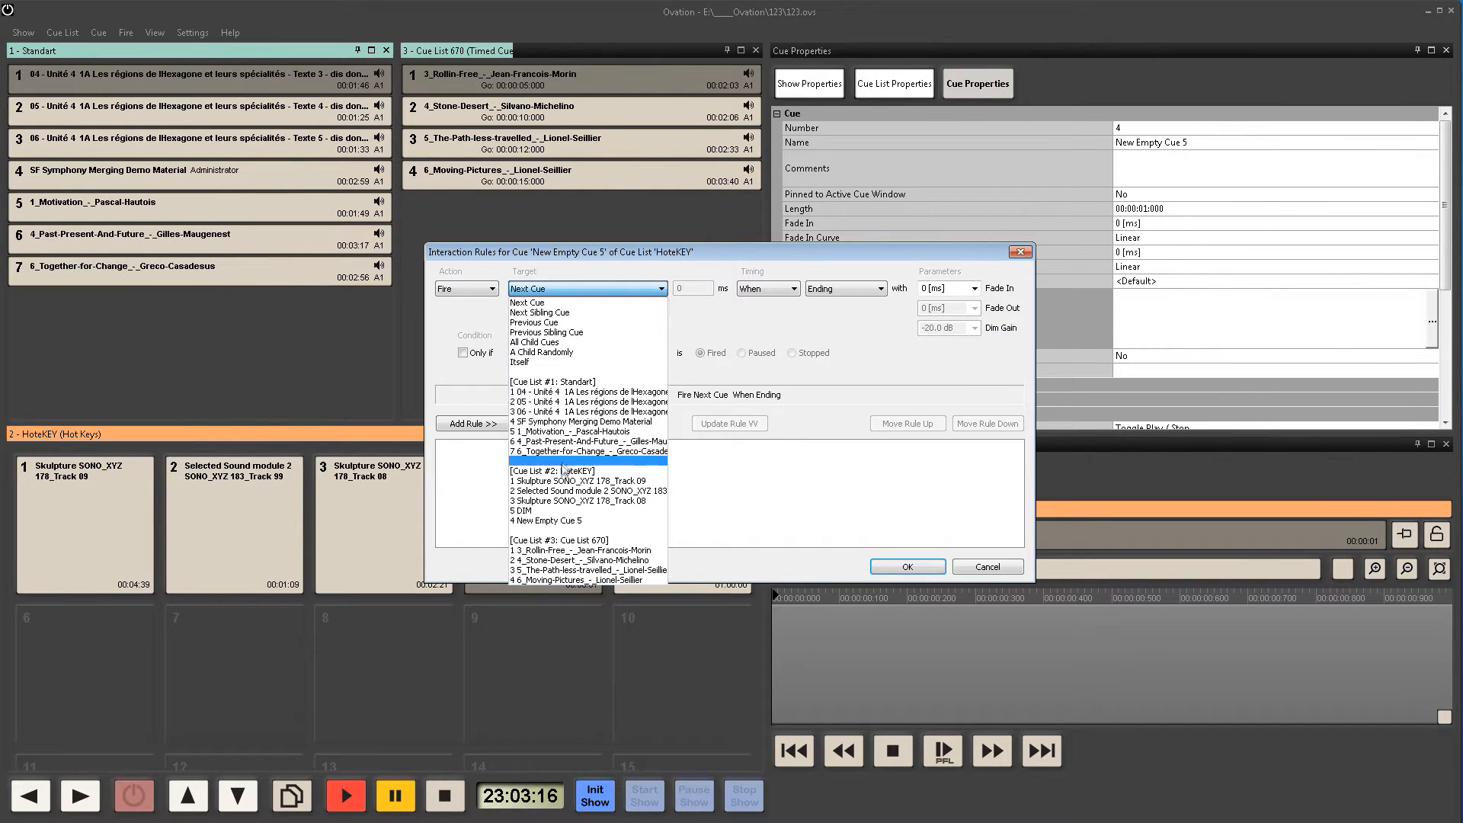
click(559, 540)
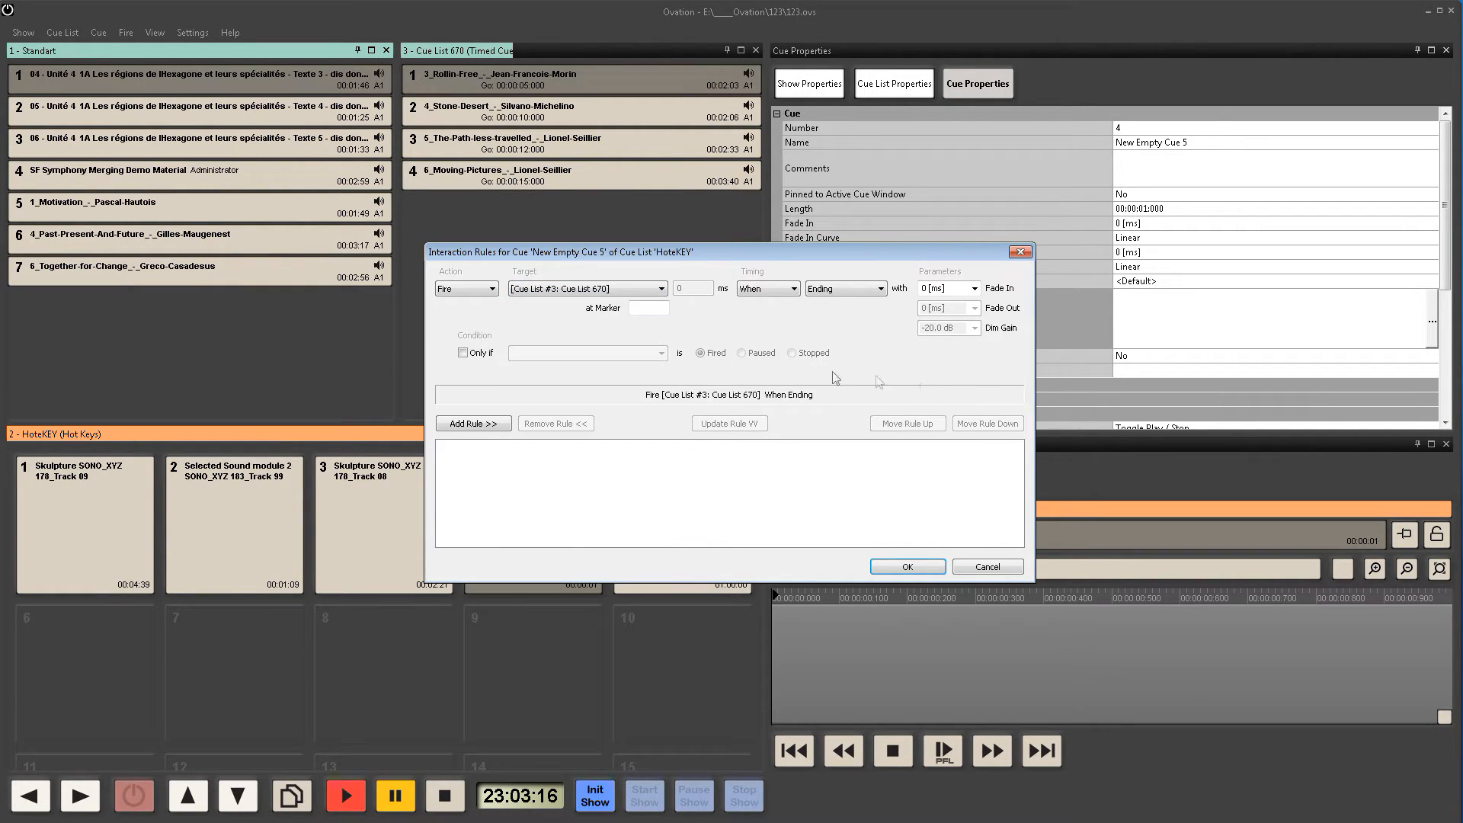
click(837, 284)
click(826, 300)
click(483, 424)
click(907, 567)
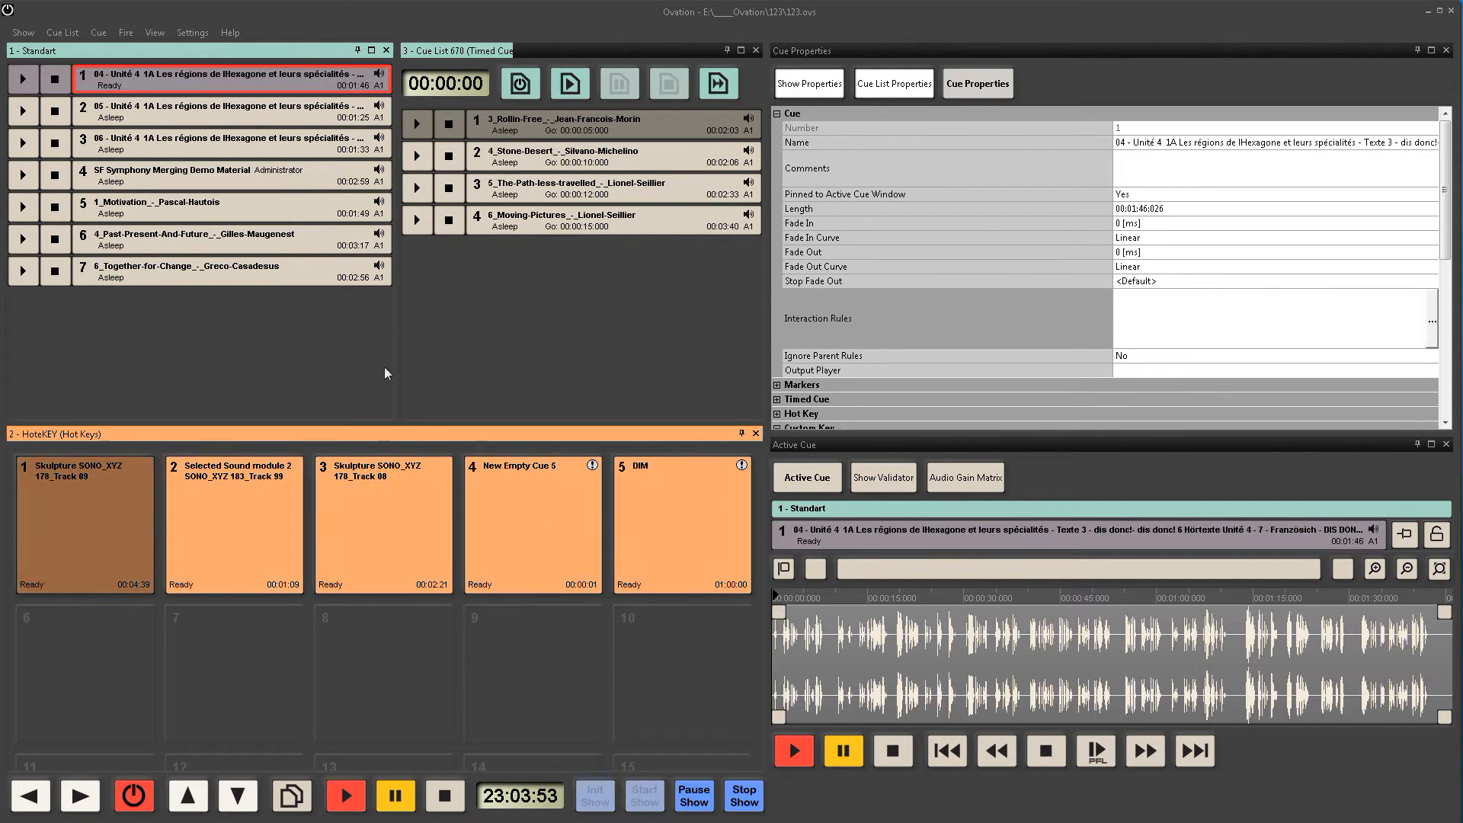
Step: Play Standart cues 1 and 3 with hot keys 1 and 2, fire hot key 4 over them, and stop the show
click(130, 92)
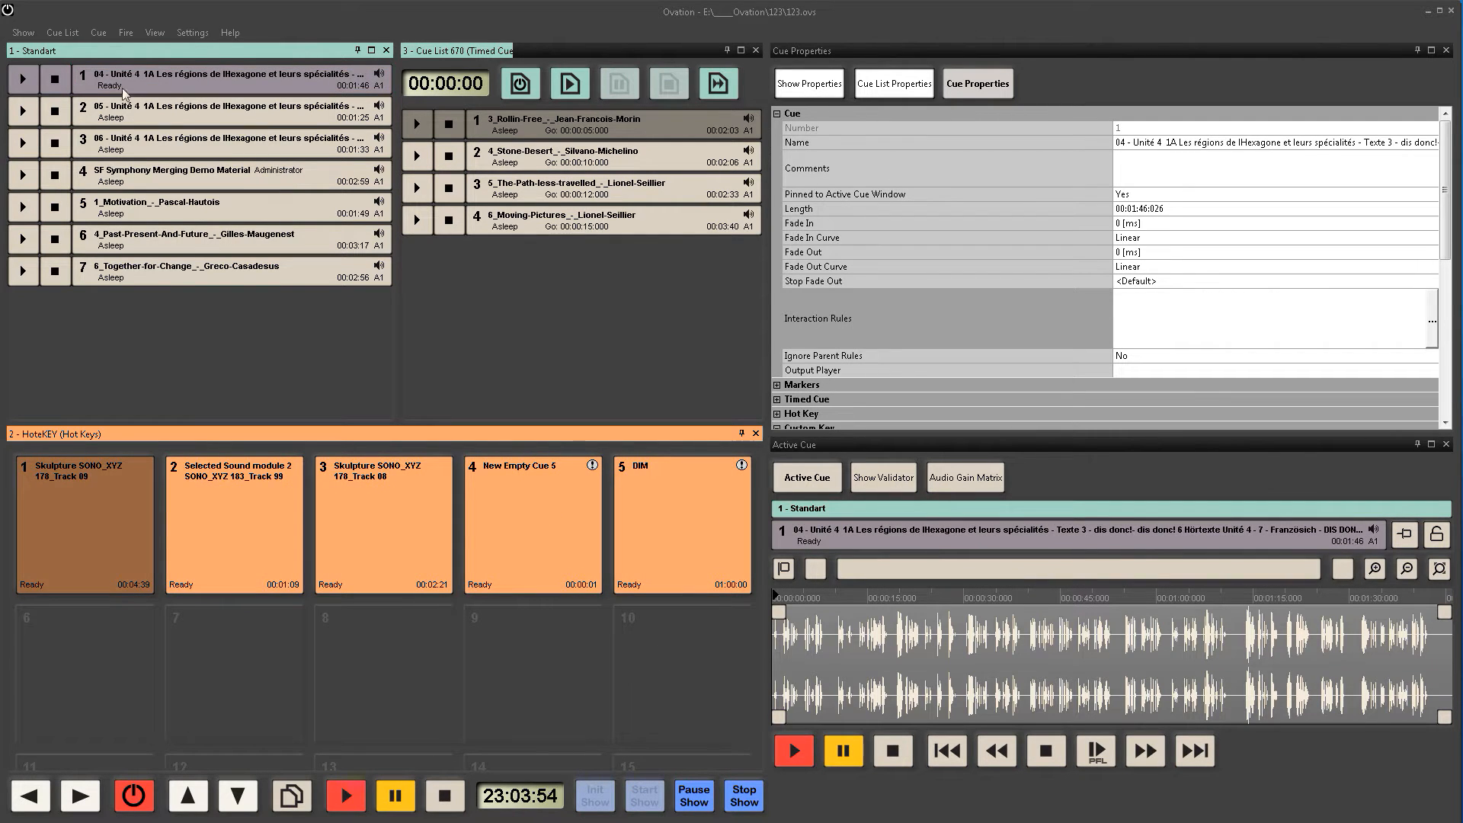
click(29, 86)
click(30, 152)
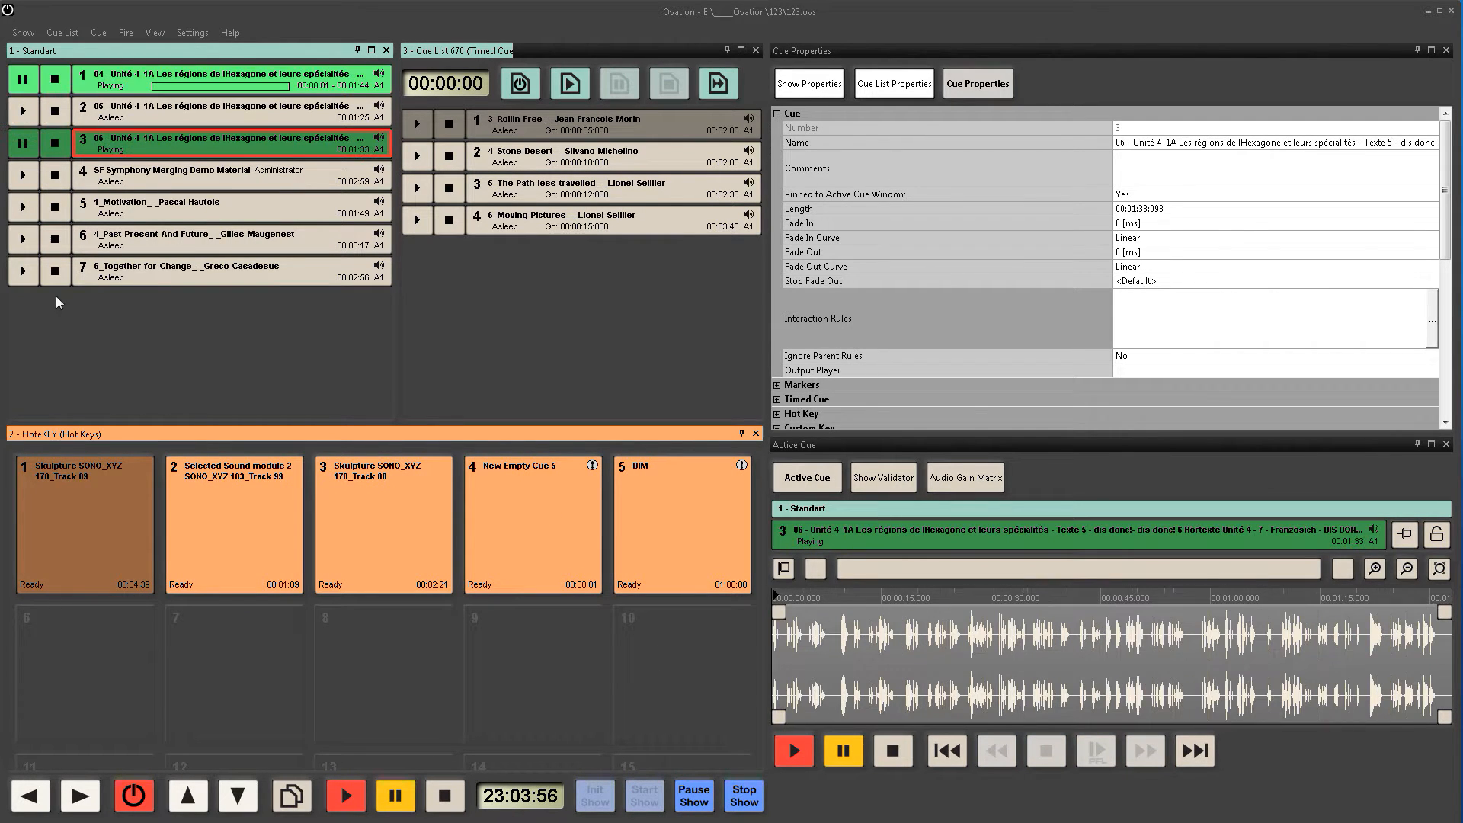
click(80, 516)
click(232, 526)
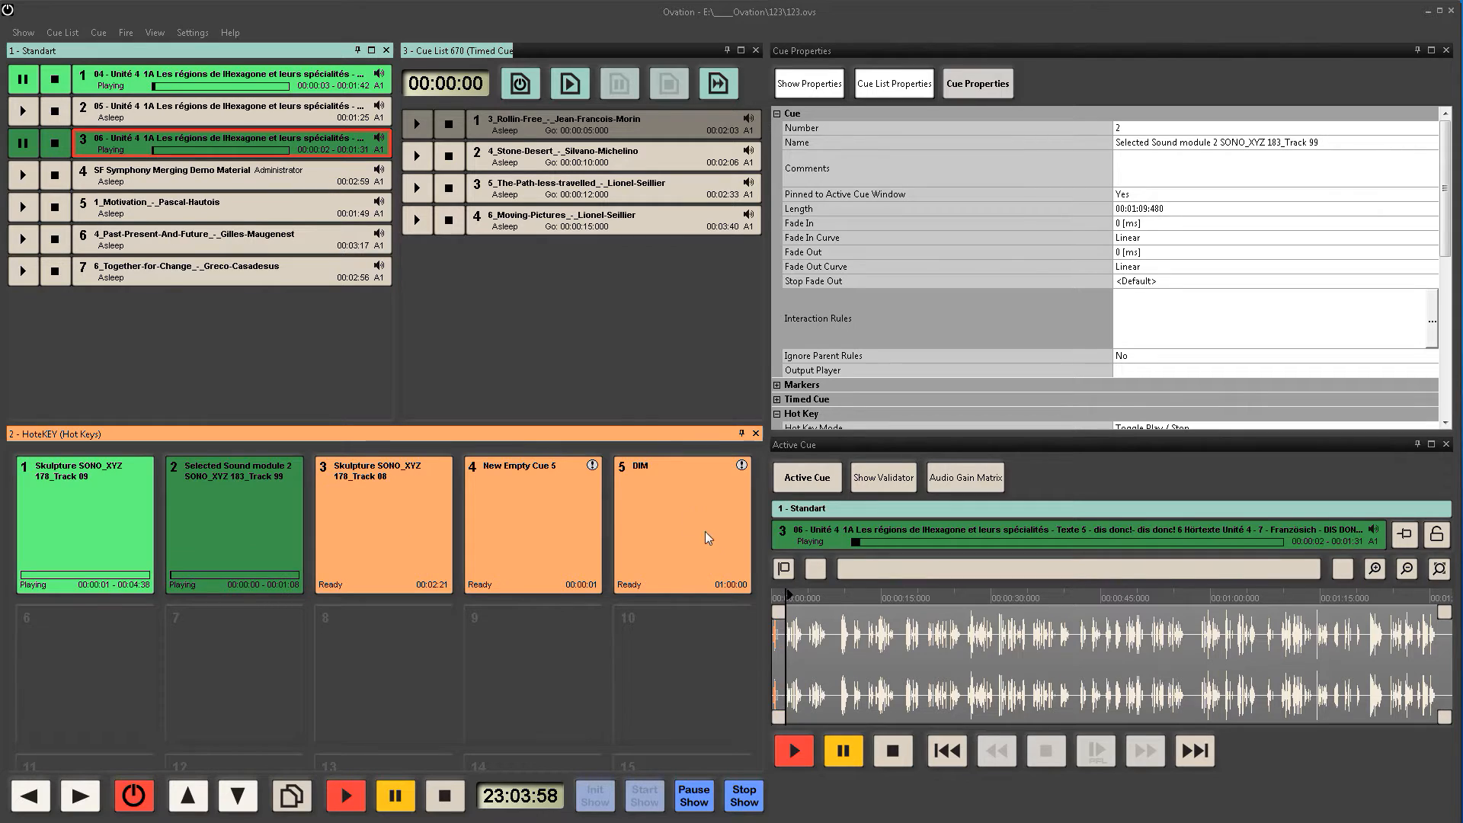
click(545, 549)
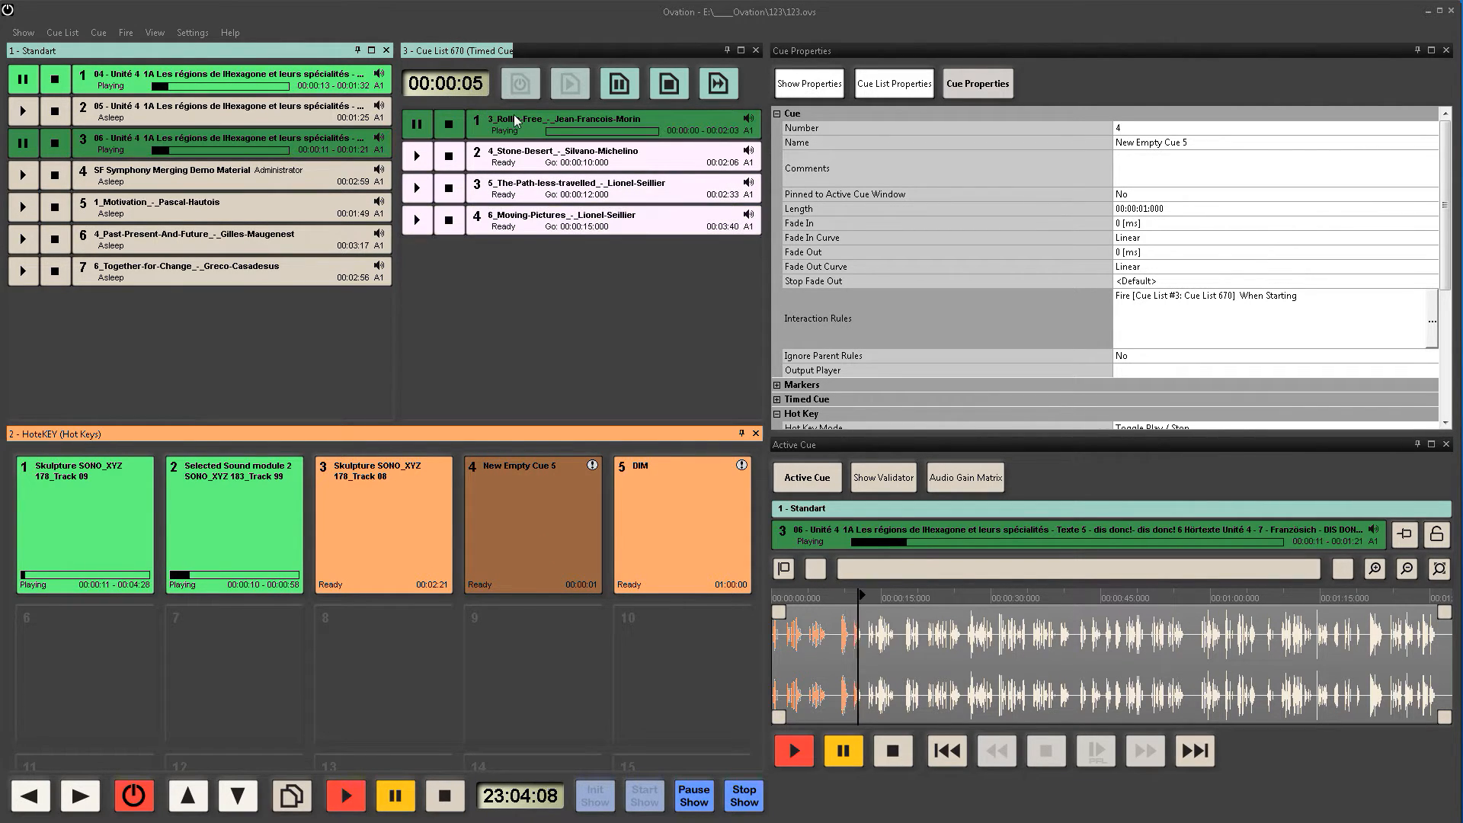
click(745, 796)
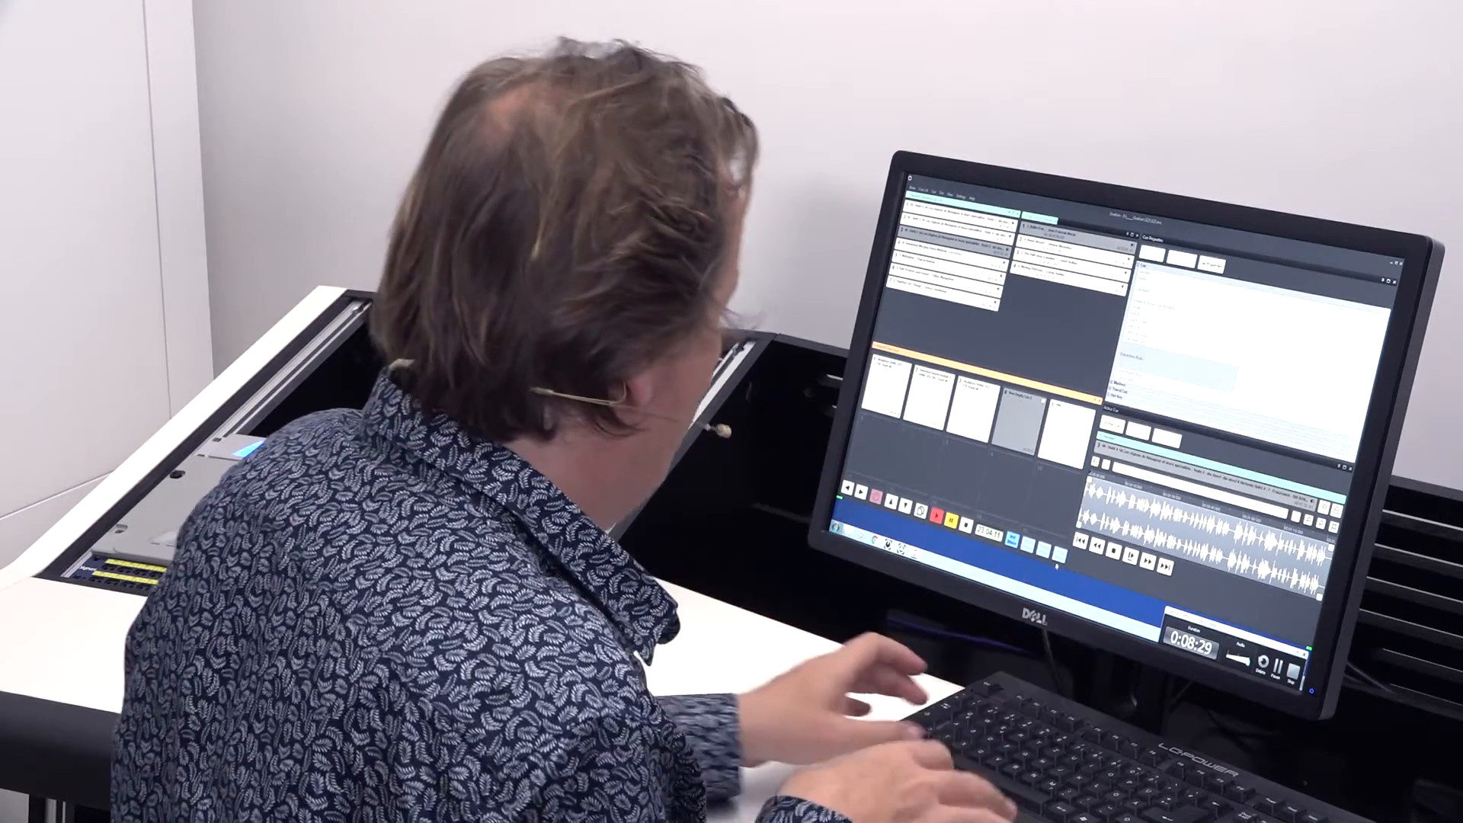
Step: Select cue 2 in the Standart list, view its audio in Pyramix and switch back to Ovation
key(alt+Tab)
key(alt+Tab)
key(alt+Tab)
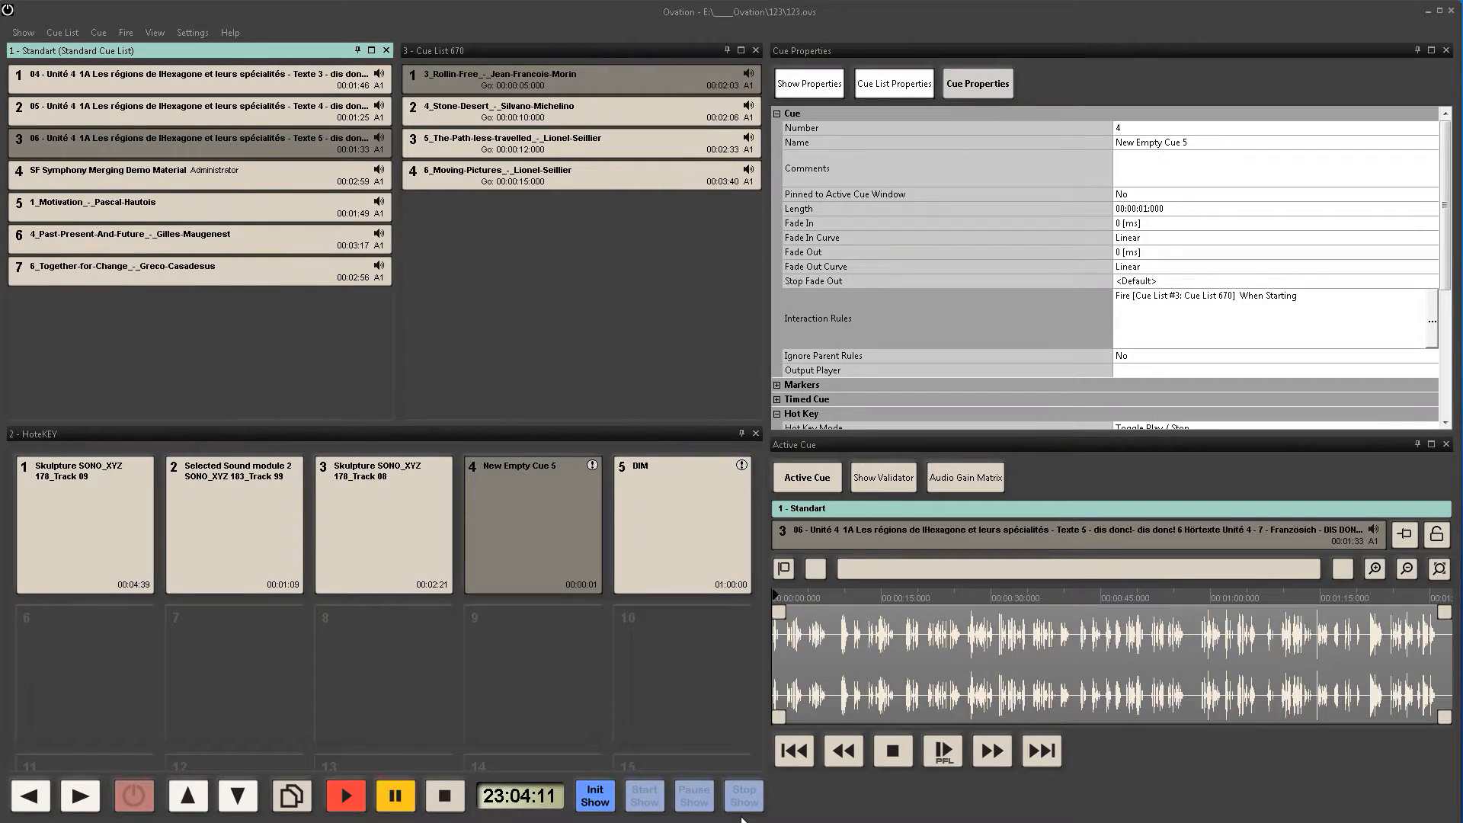
click(83, 110)
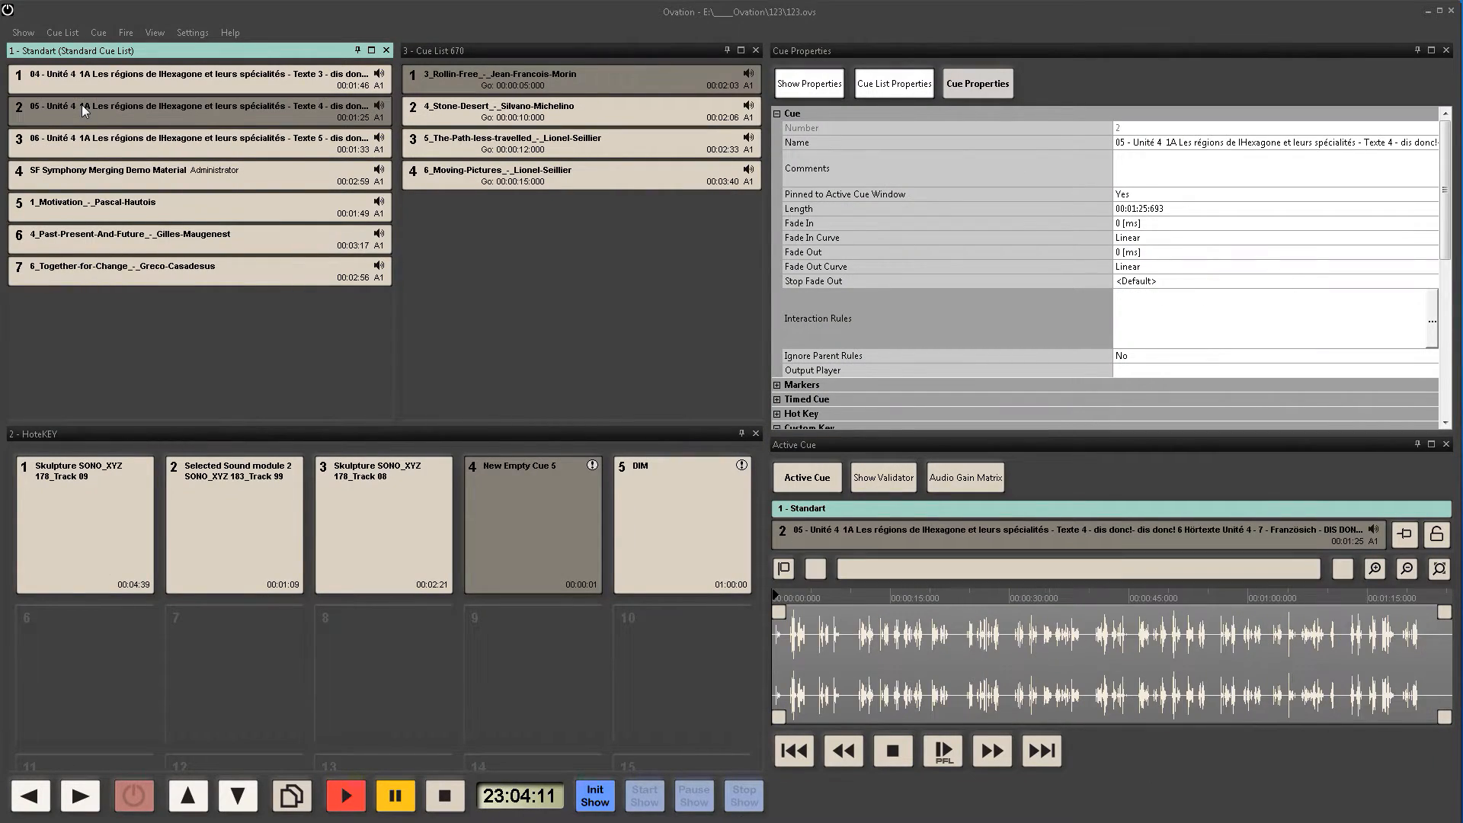
key(alt+Tab)
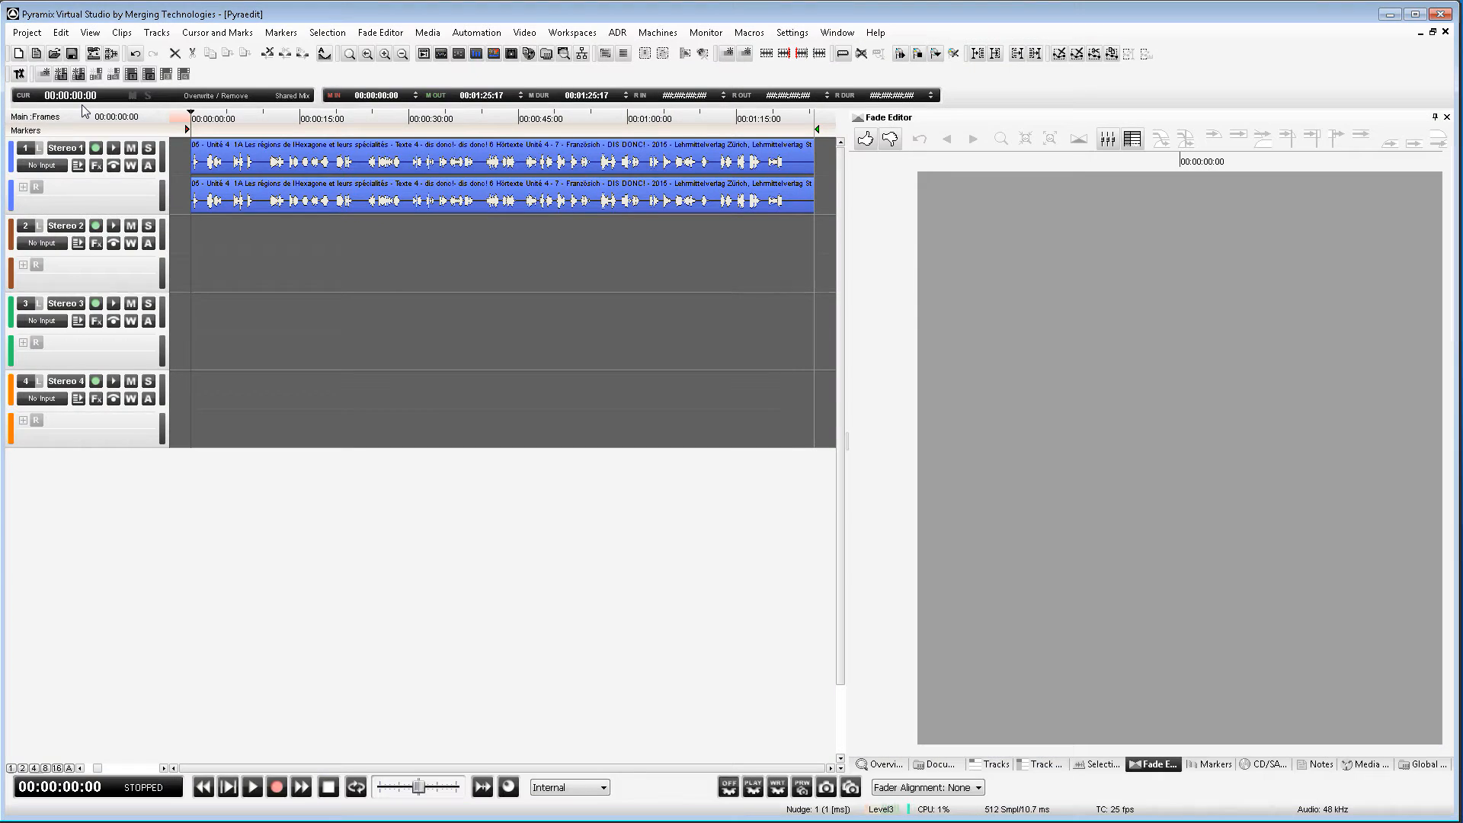
key(alt+Tab)
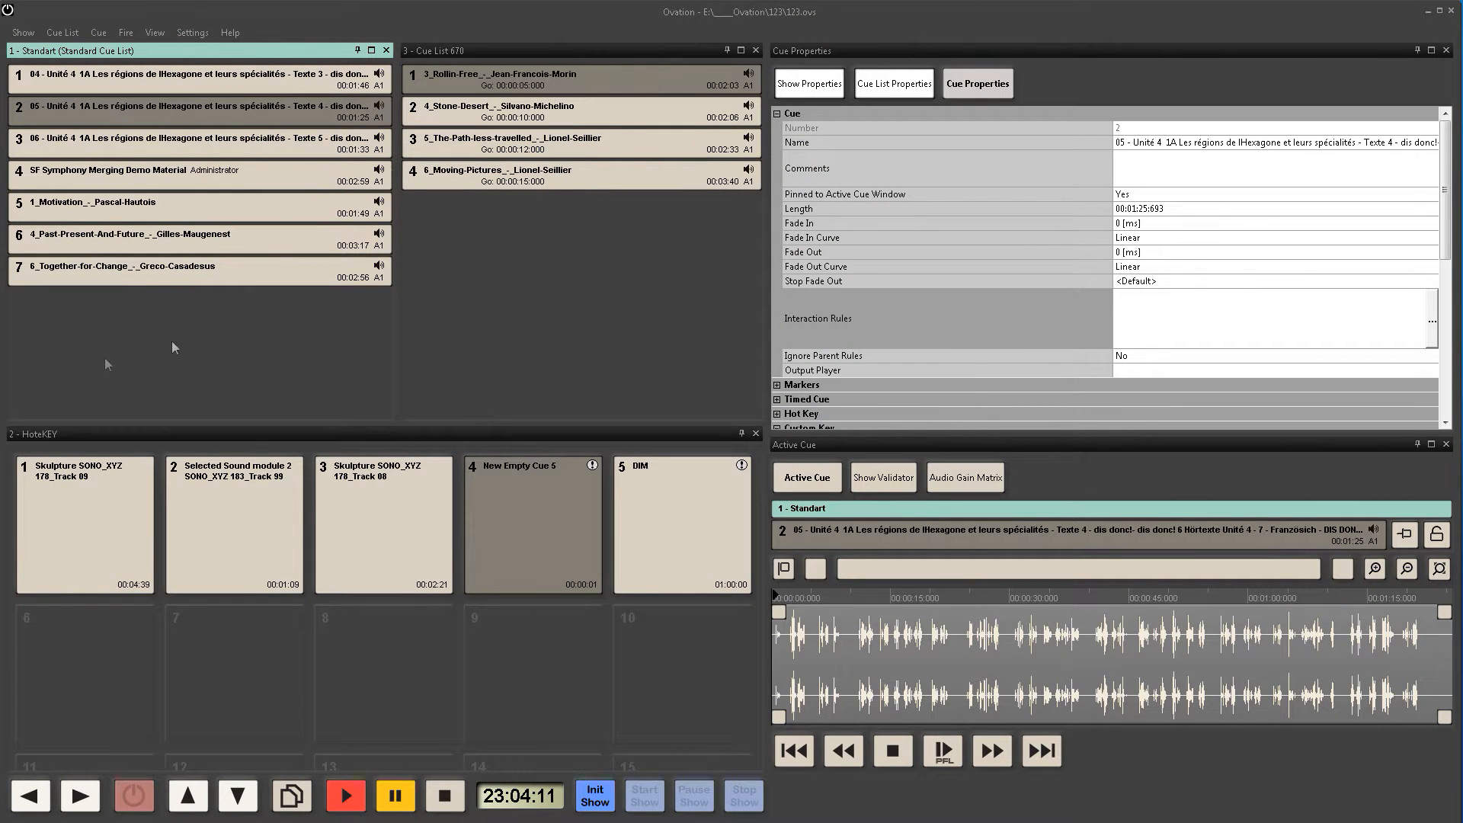
Step: Trim cue 2's waveform to about 10 s and 1:13, and move its start mark to about 20 s in Pyramix
drag(782, 716, 868, 713)
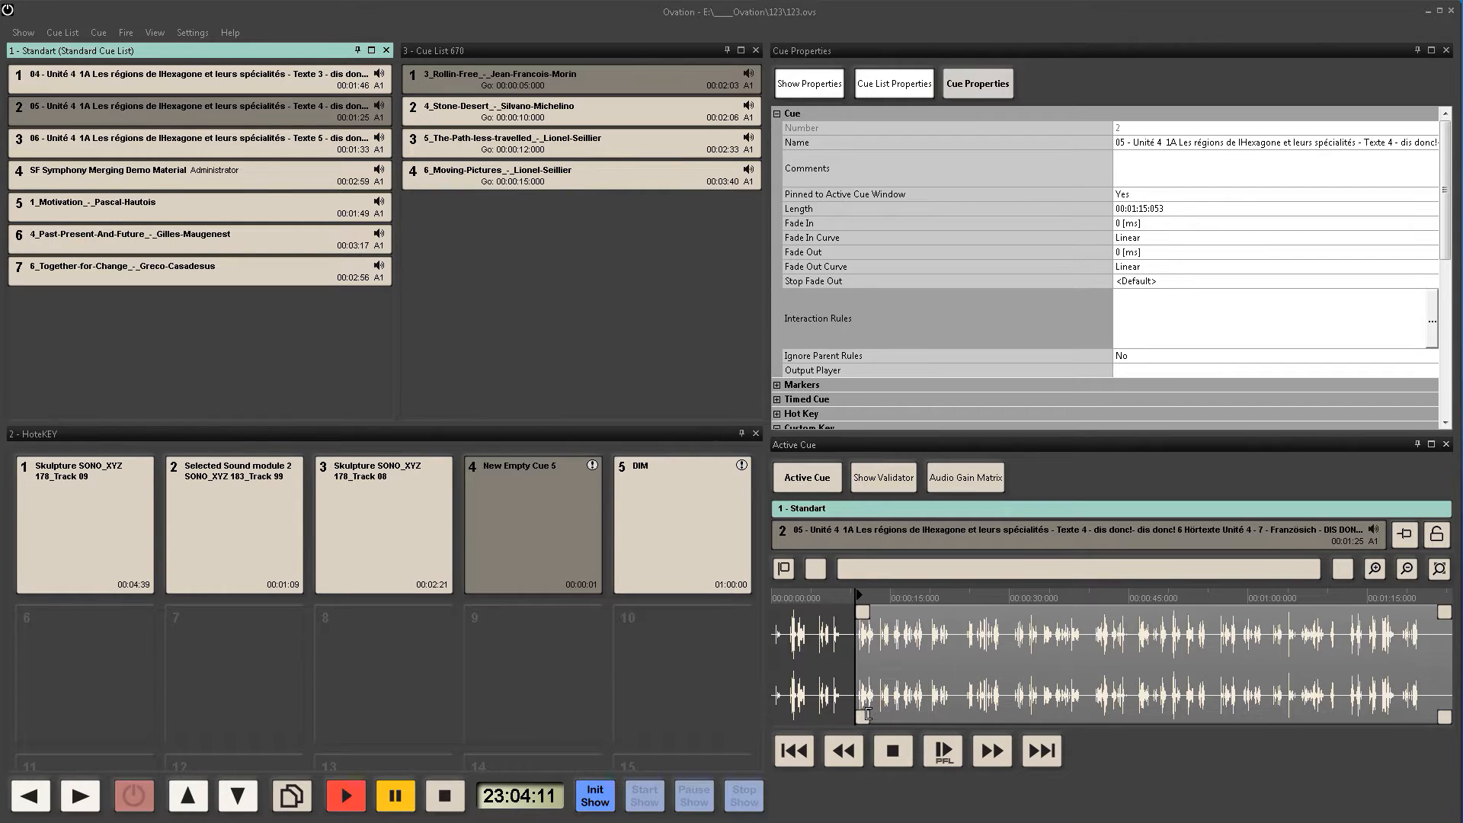
drag(1372, 711, 1336, 703)
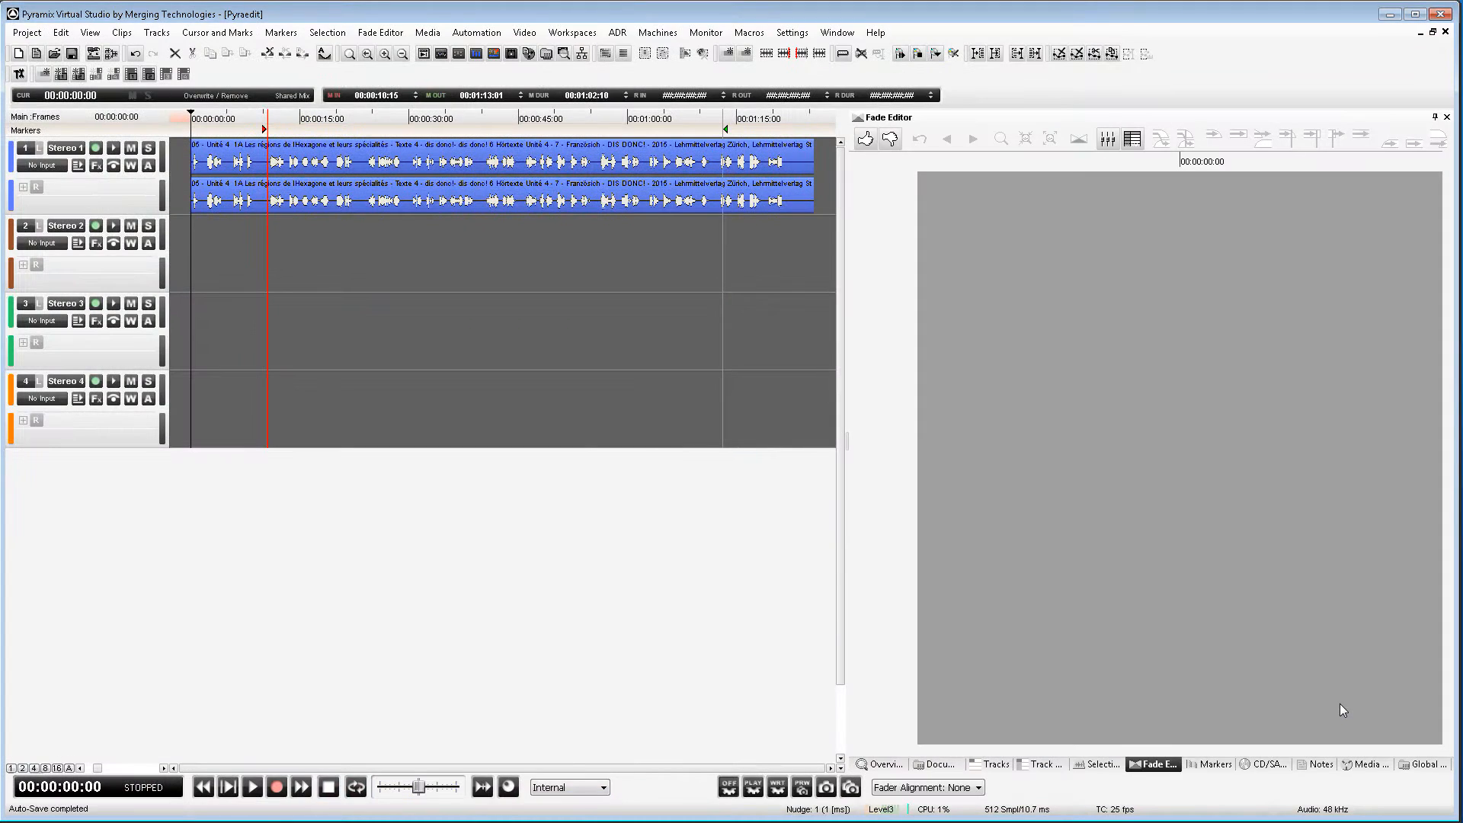
click(71, 768)
drag(262, 129, 339, 117)
Step: Shorten the clip's end to about 1:13 on Stereo 1 and give it a long fade out
click(752, 194)
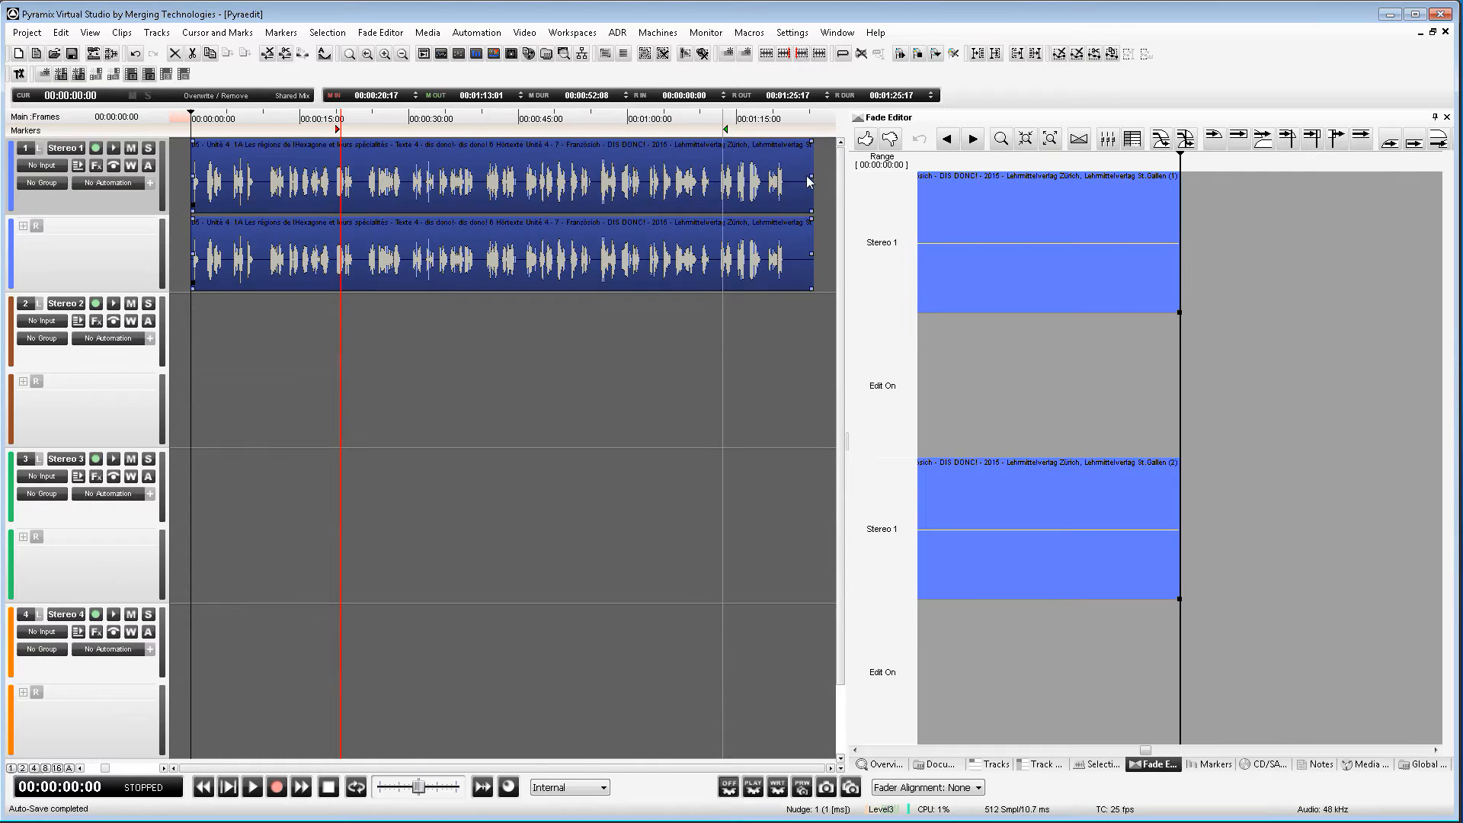
drag(807, 174, 582, 144)
drag(1152, 312, 1112, 260)
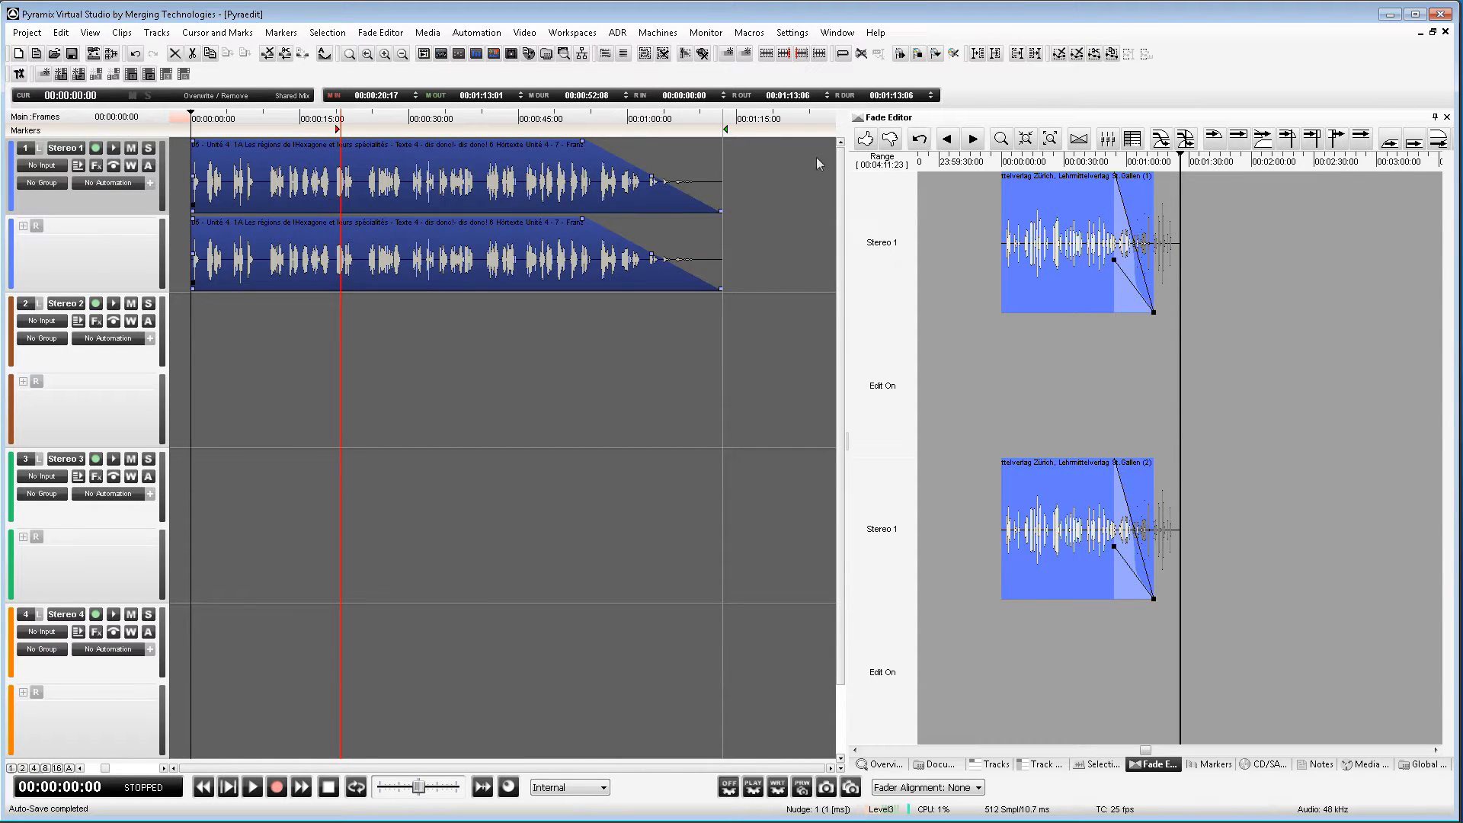
Step: Publish the edited cue back to Ovation
click(16, 37)
mouse_move(96, 381)
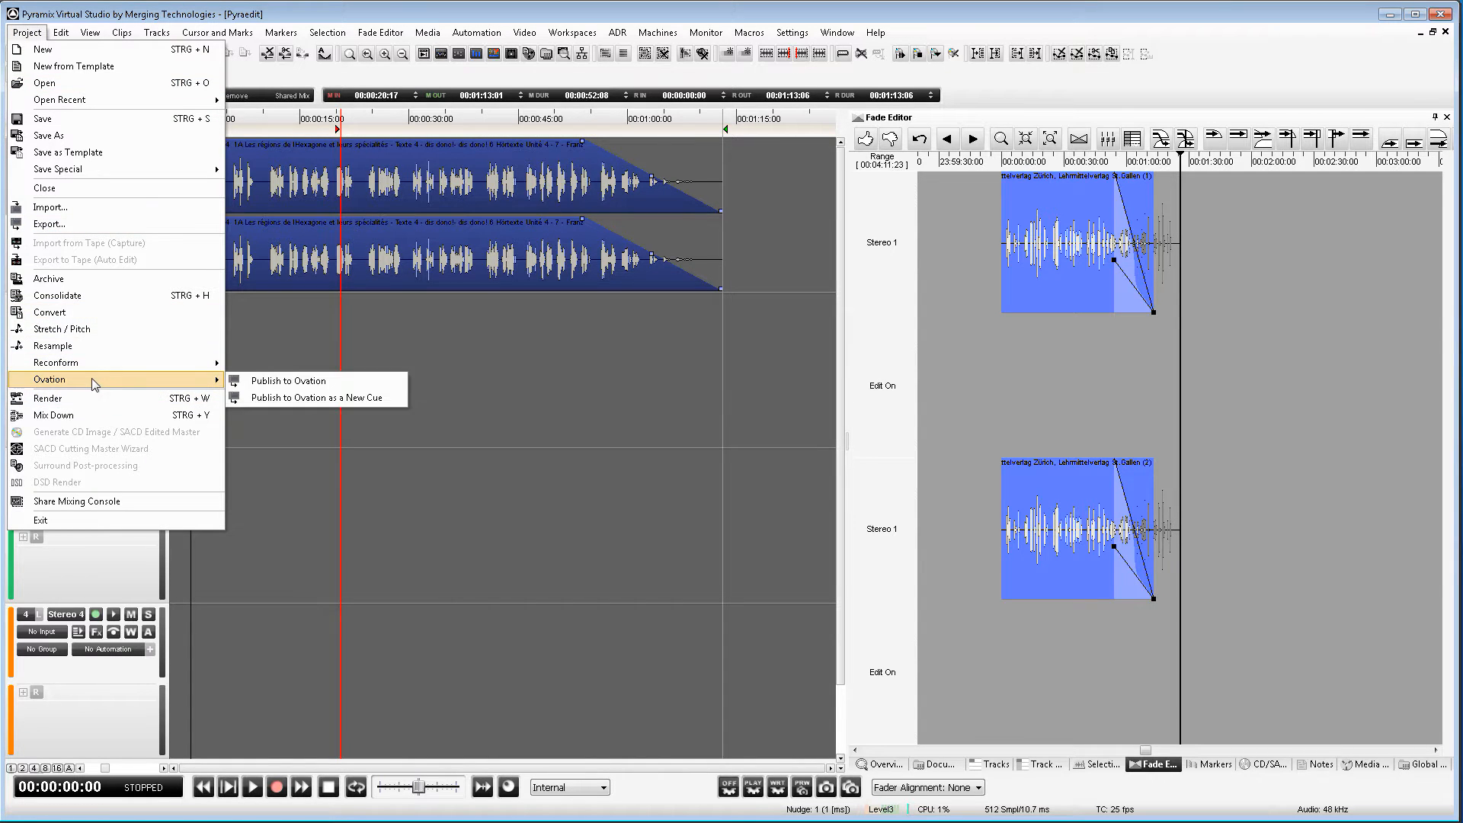
click(255, 381)
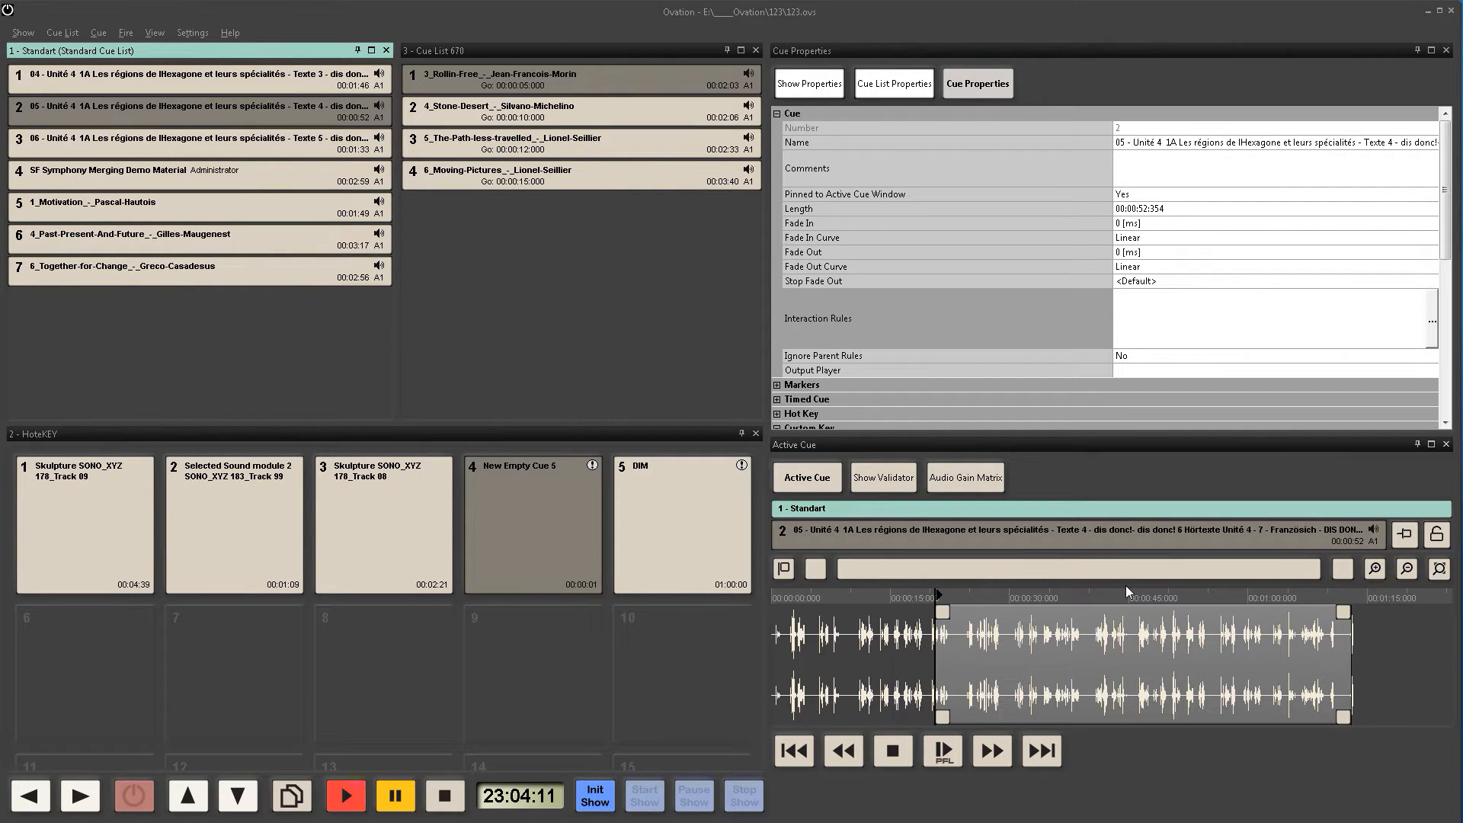
Step: Select cue 3 for editing in Pyramix and build two overlapping, crossfaded clips from its audio on track Stereo 2
click(171, 151)
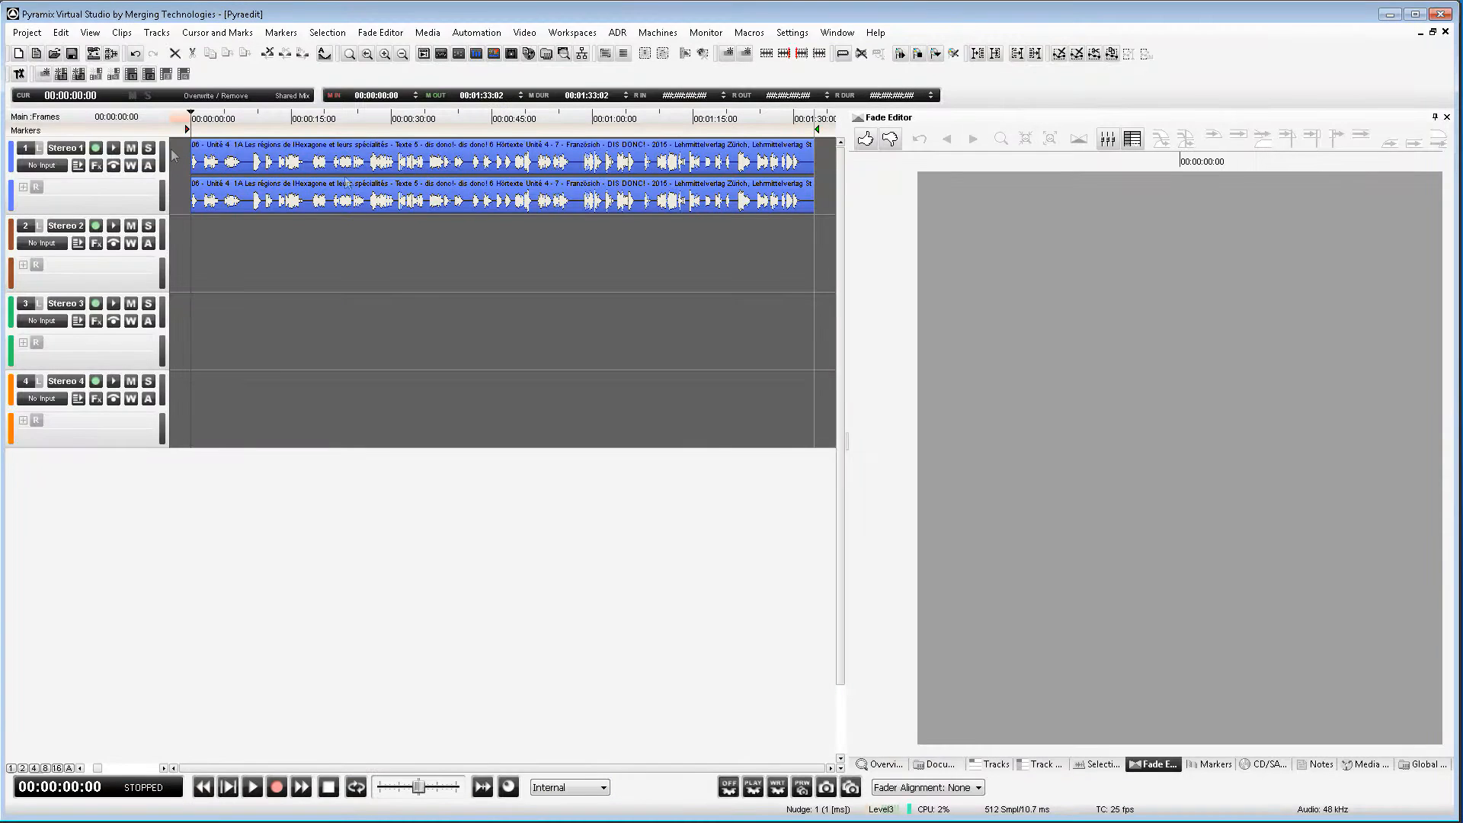
click(416, 167)
click(326, 235)
drag(186, 161, 464, 237)
drag(422, 242, 553, 259)
drag(521, 238, 448, 251)
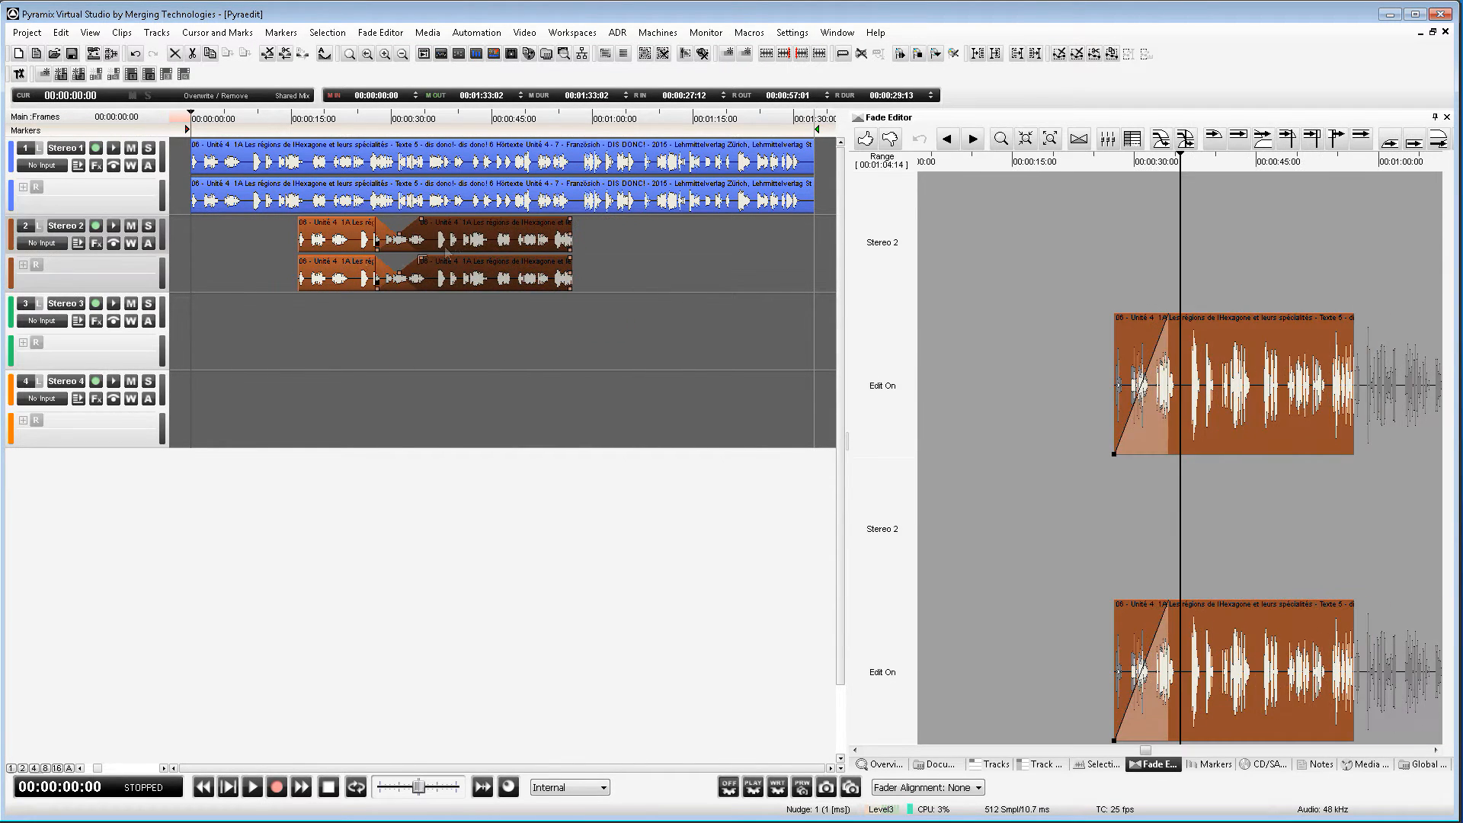
Step: Copy the crossfaded clip pair to track Stereo 3 and set the second copy's gain to -20
mouse_move(270, 235)
mouse_down()
mouse_move(543, 249)
mouse_move(514, 234)
mouse_move(417, 313)
mouse_up()
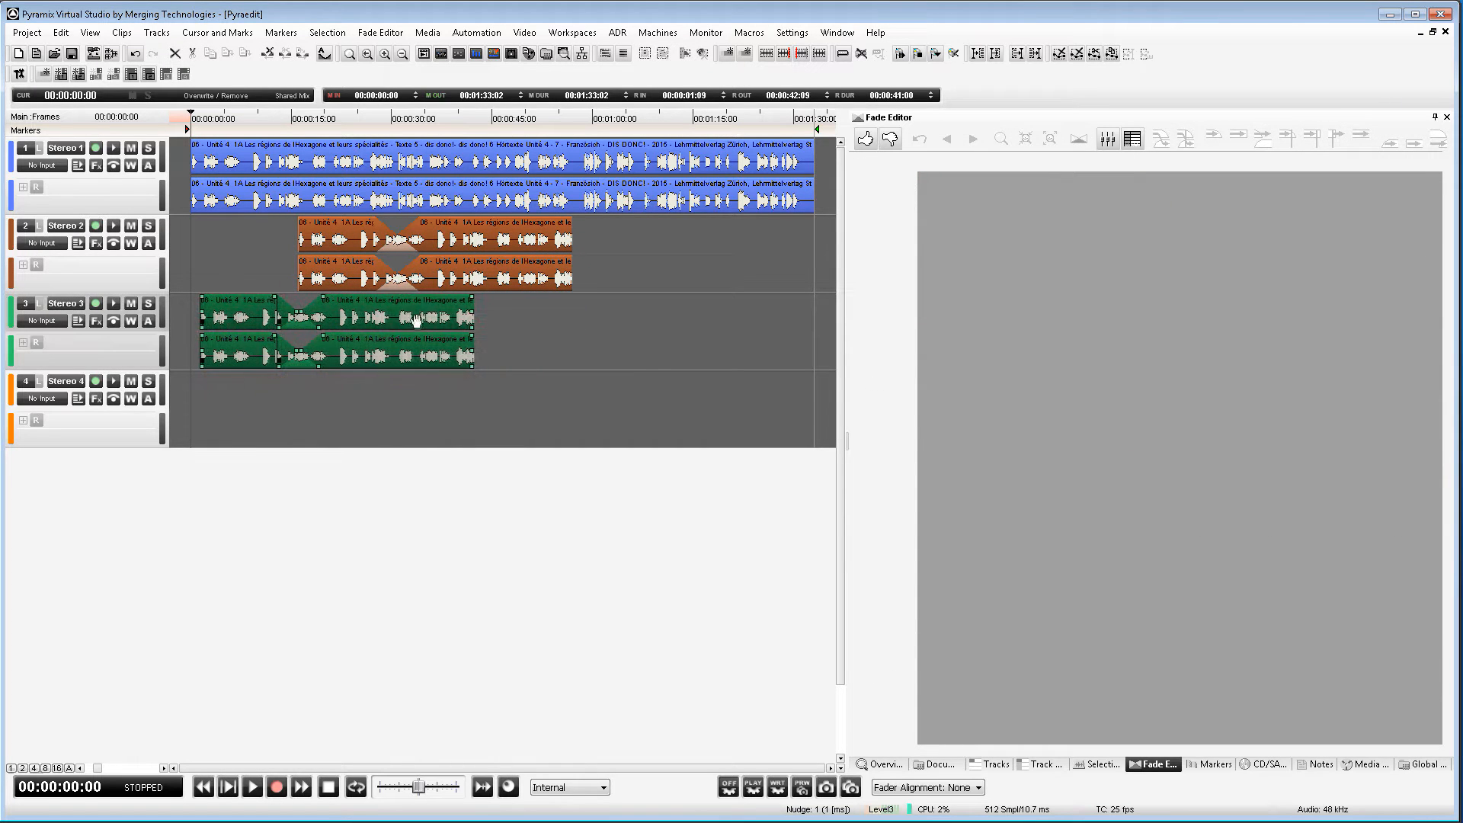
click(522, 324)
click(462, 316)
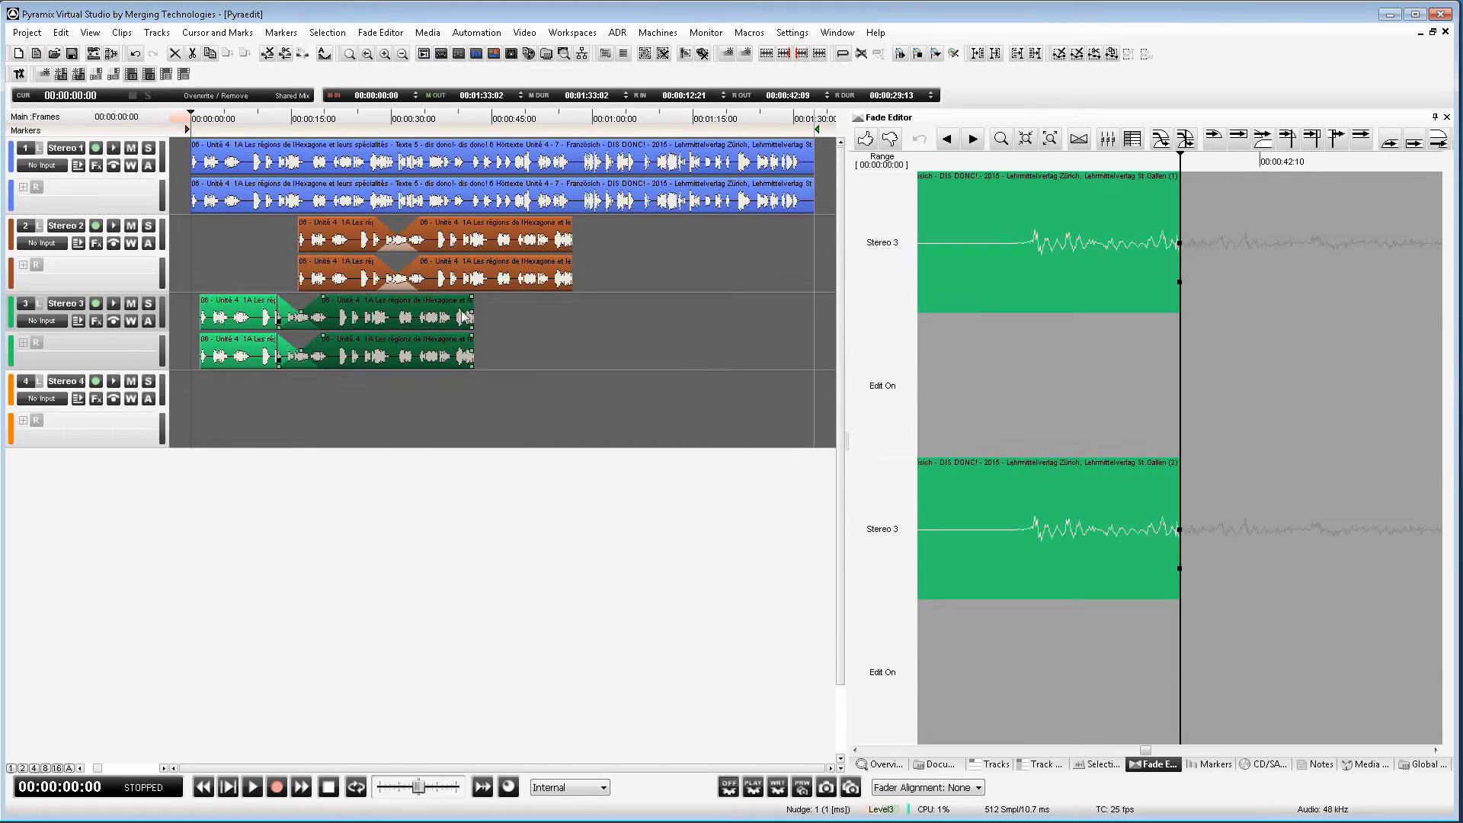
double_click(419, 315)
text(-20)
key(Return)
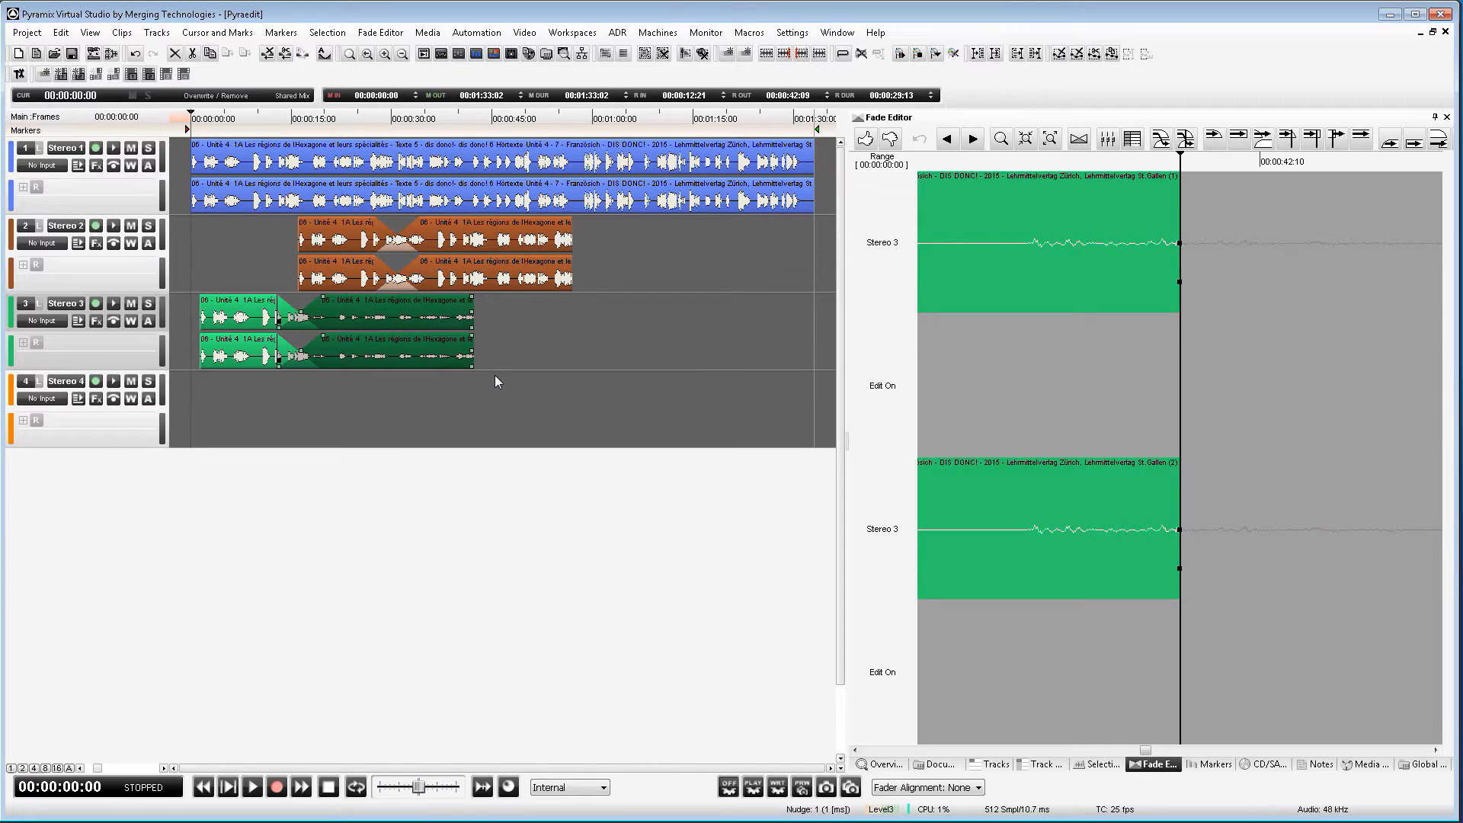
Step: Add a fade out to the end of the second clip on track Stereo 2
click(569, 223)
drag(570, 221, 515, 222)
click(596, 377)
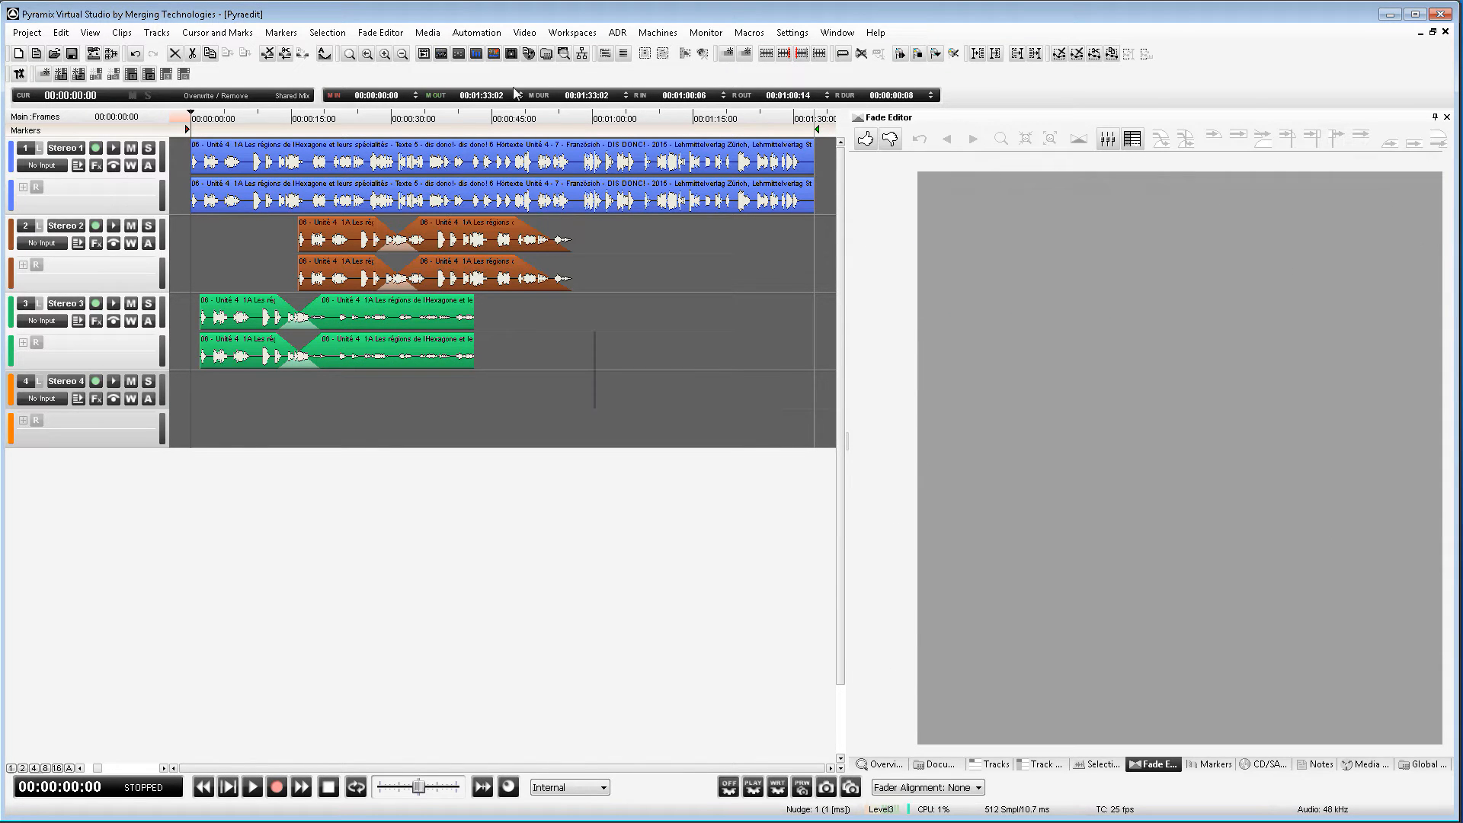
Step: Create a crossfade at about 1:00 on track Stereo 1 and fade out the last clip to its end
drag(520, 168, 602, 142)
key(ctrl+t)
click(601, 240)
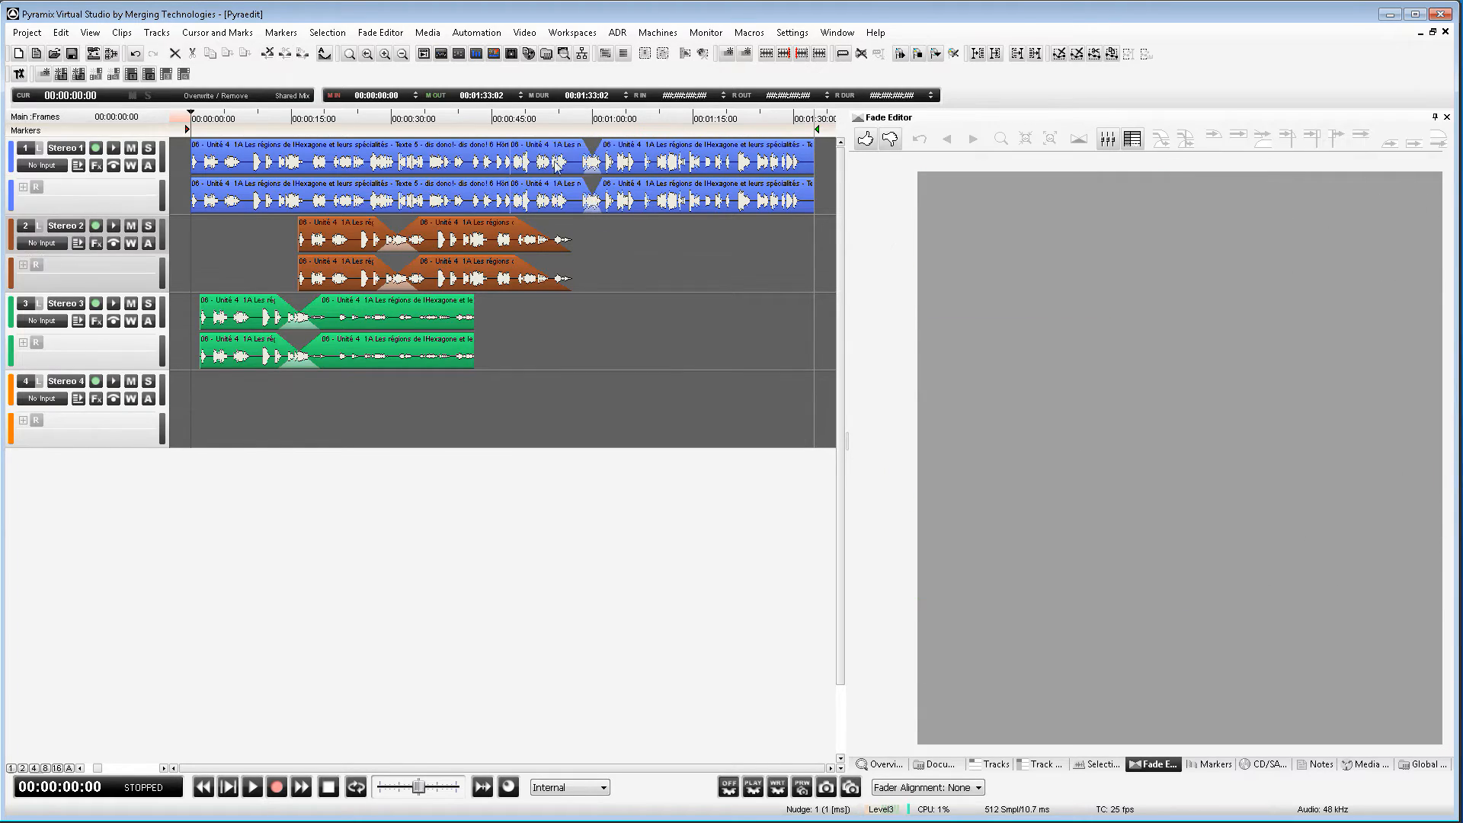
click(564, 163)
click(802, 166)
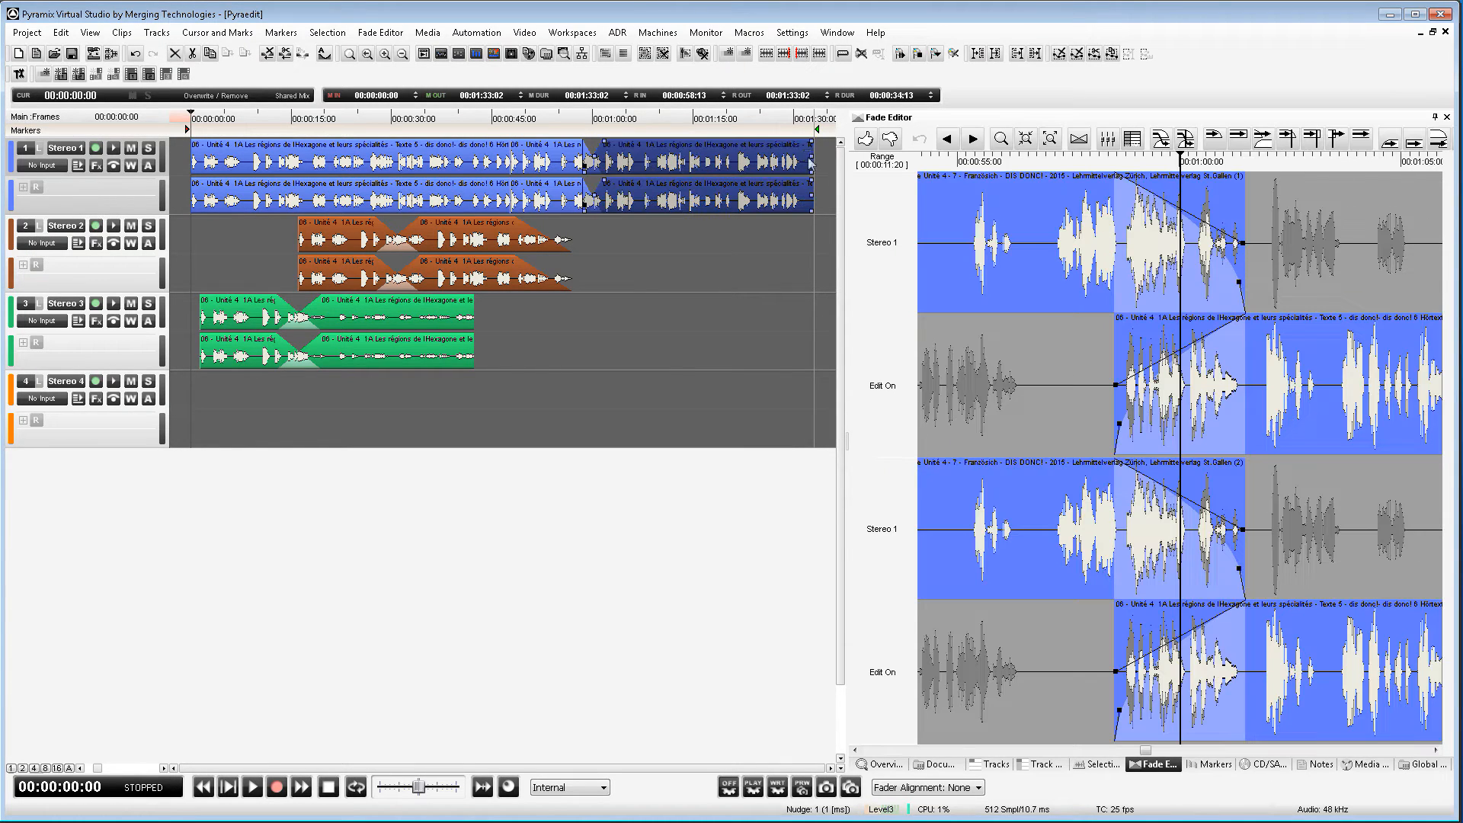
click(653, 293)
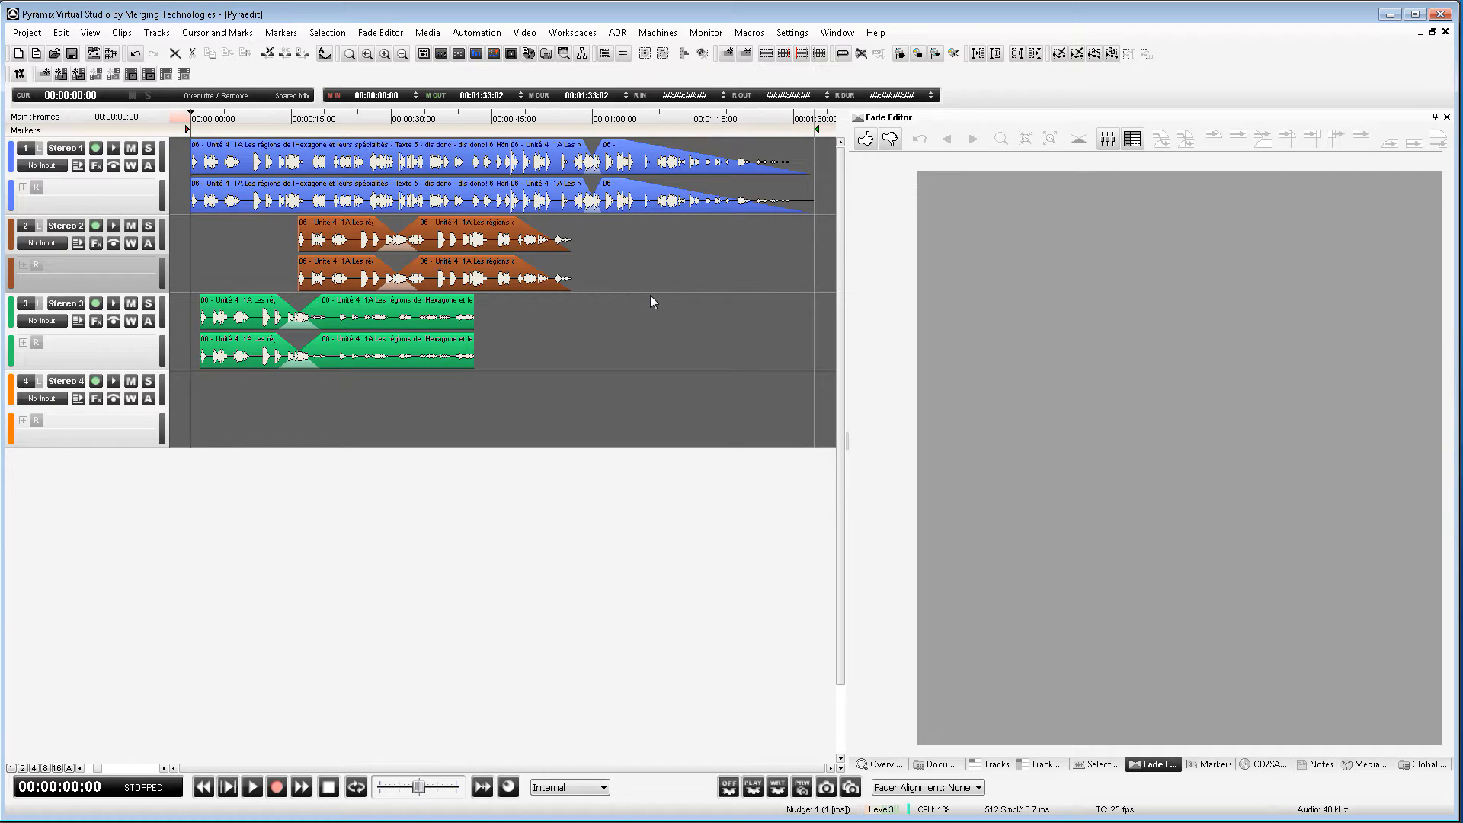
Step: Publish the edited multitrack audio to Ovation as a new cue
click(27, 32)
mouse_move(61, 379)
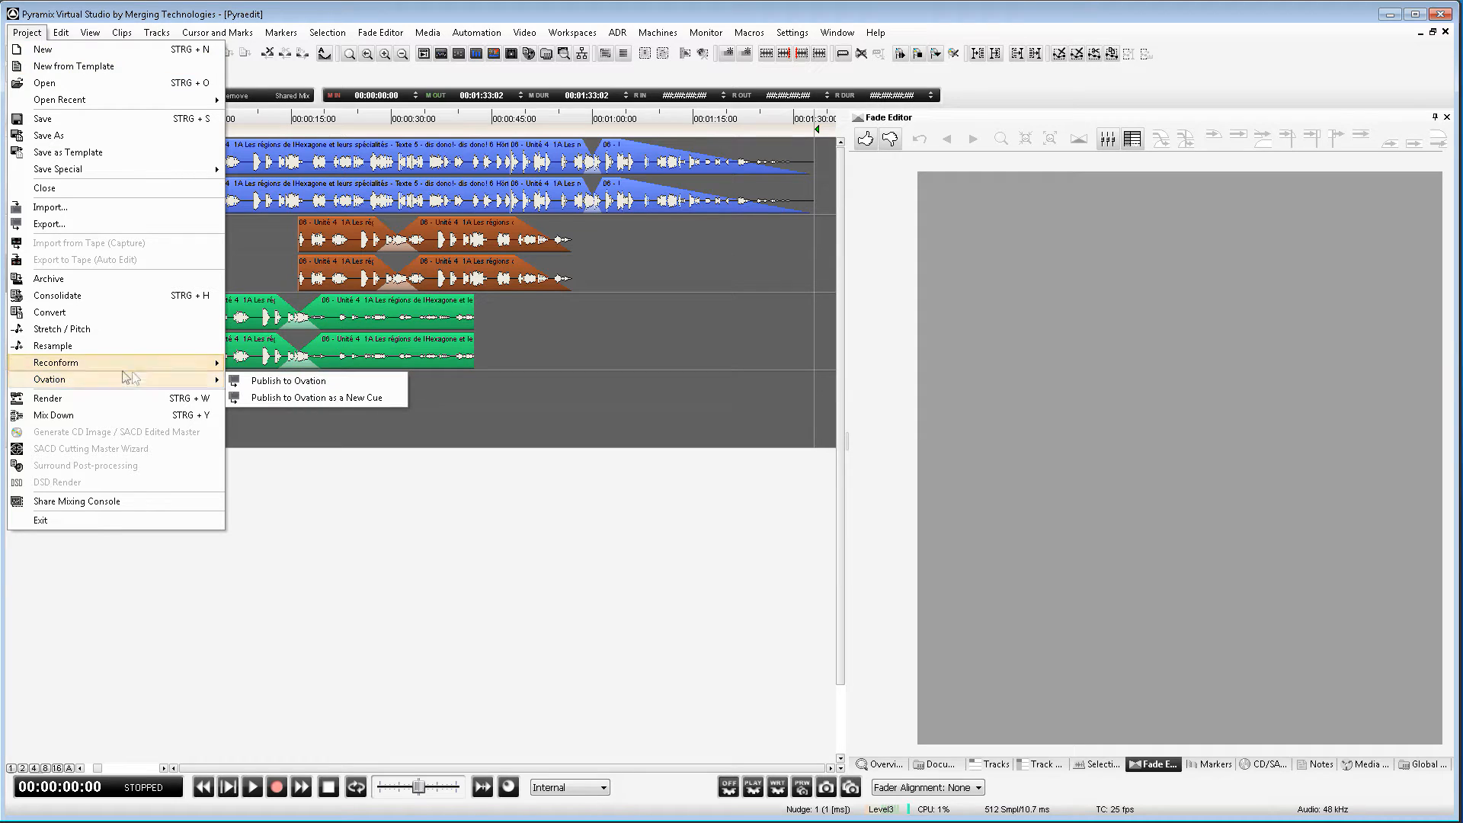
click(264, 400)
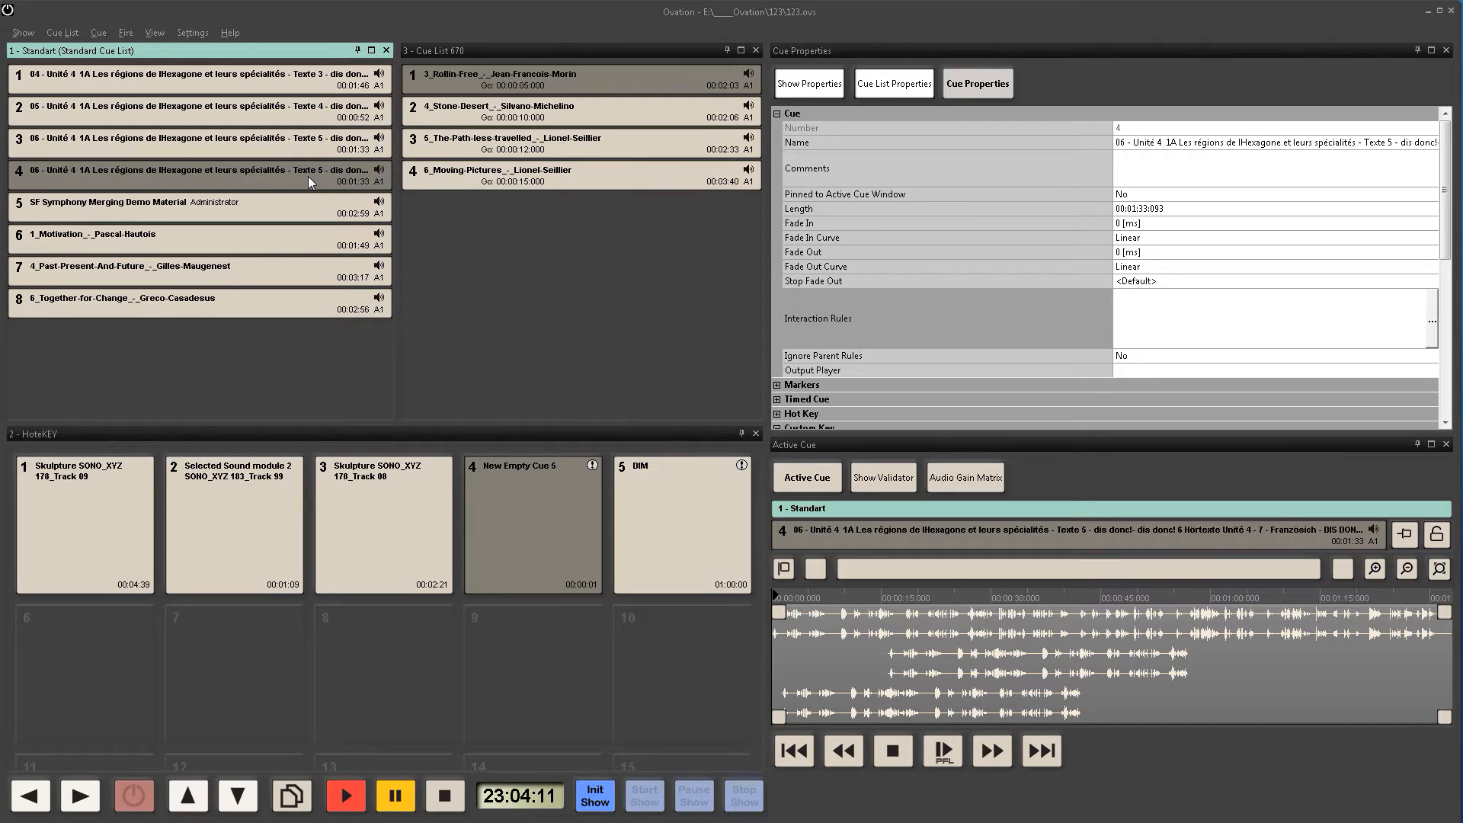
drag(308, 176, 278, 308)
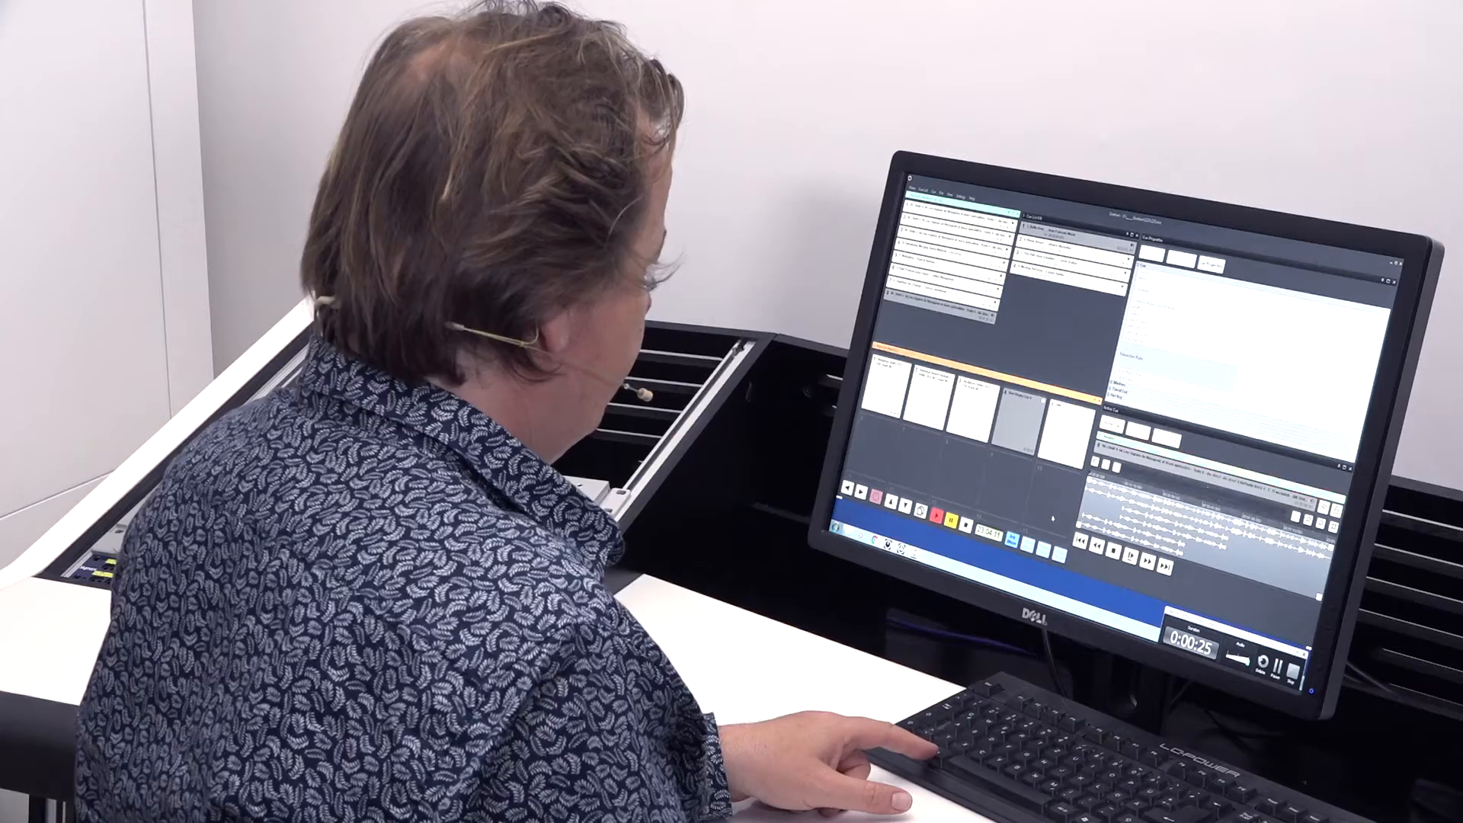
Step: Add four stereo input strips in the mixer configuration and place them directly after mono strip 12
key(ctrl+m)
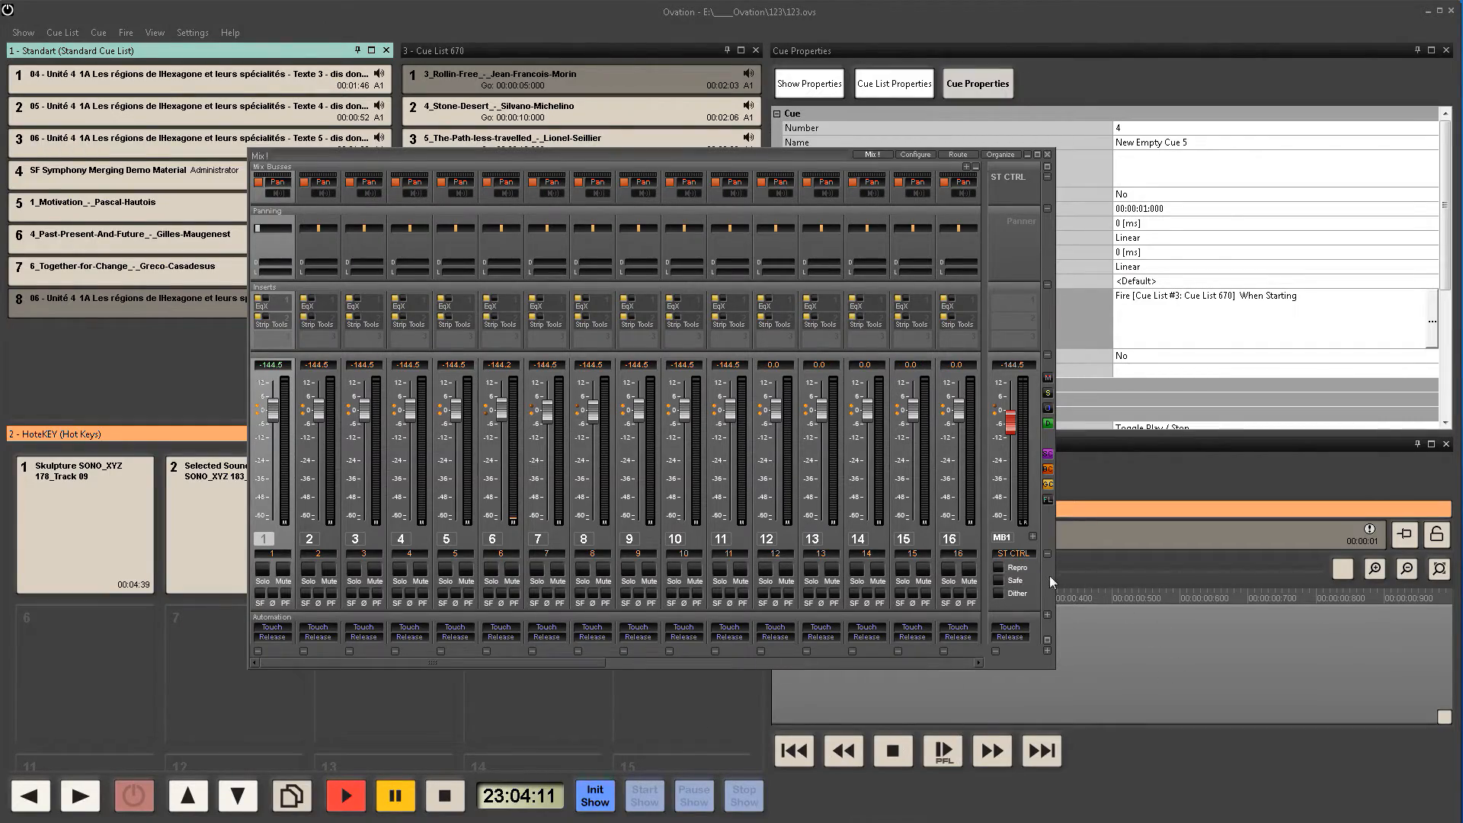
drag(1055, 577, 1146, 577)
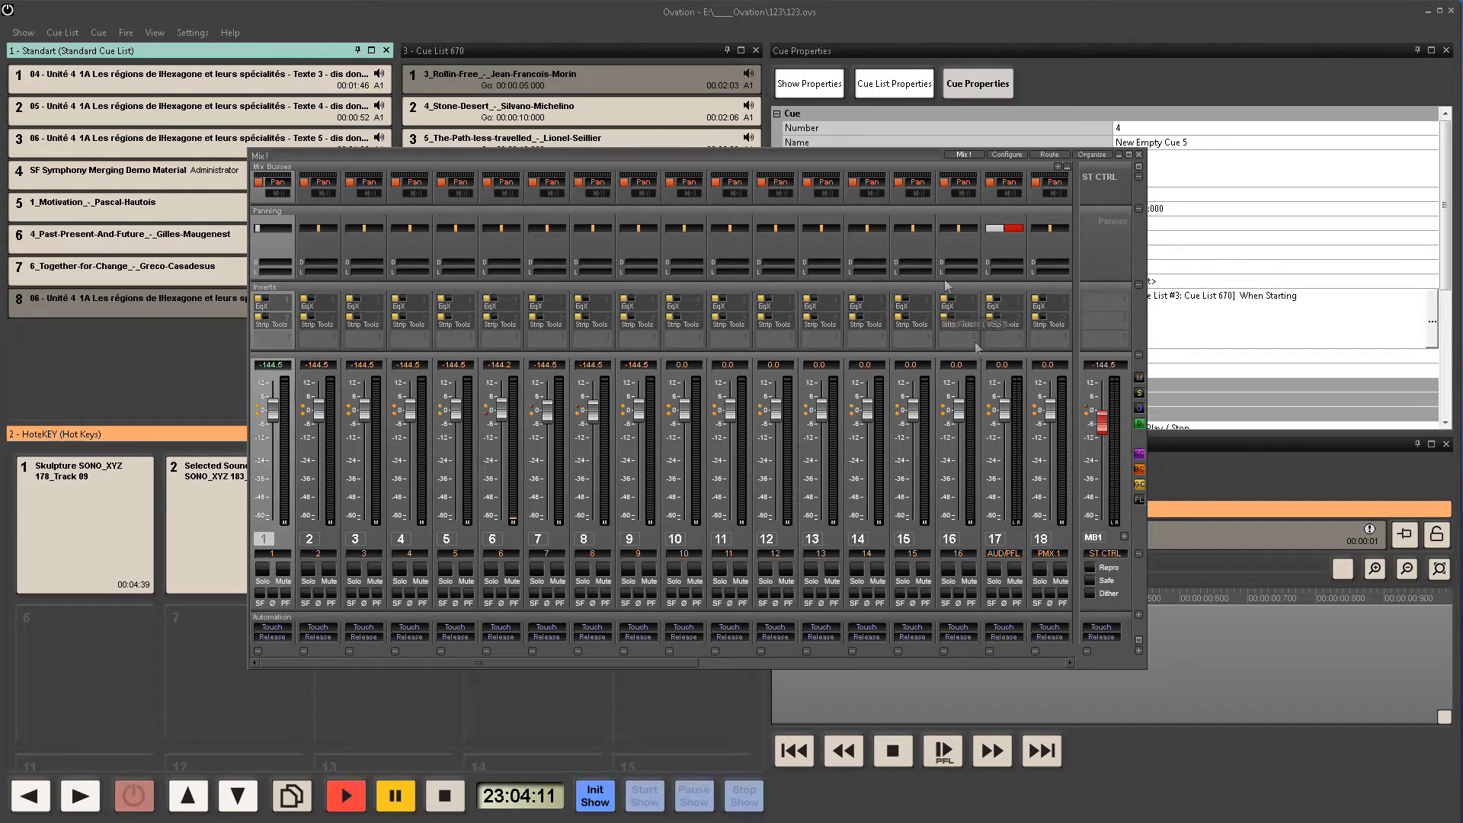
click(1006, 155)
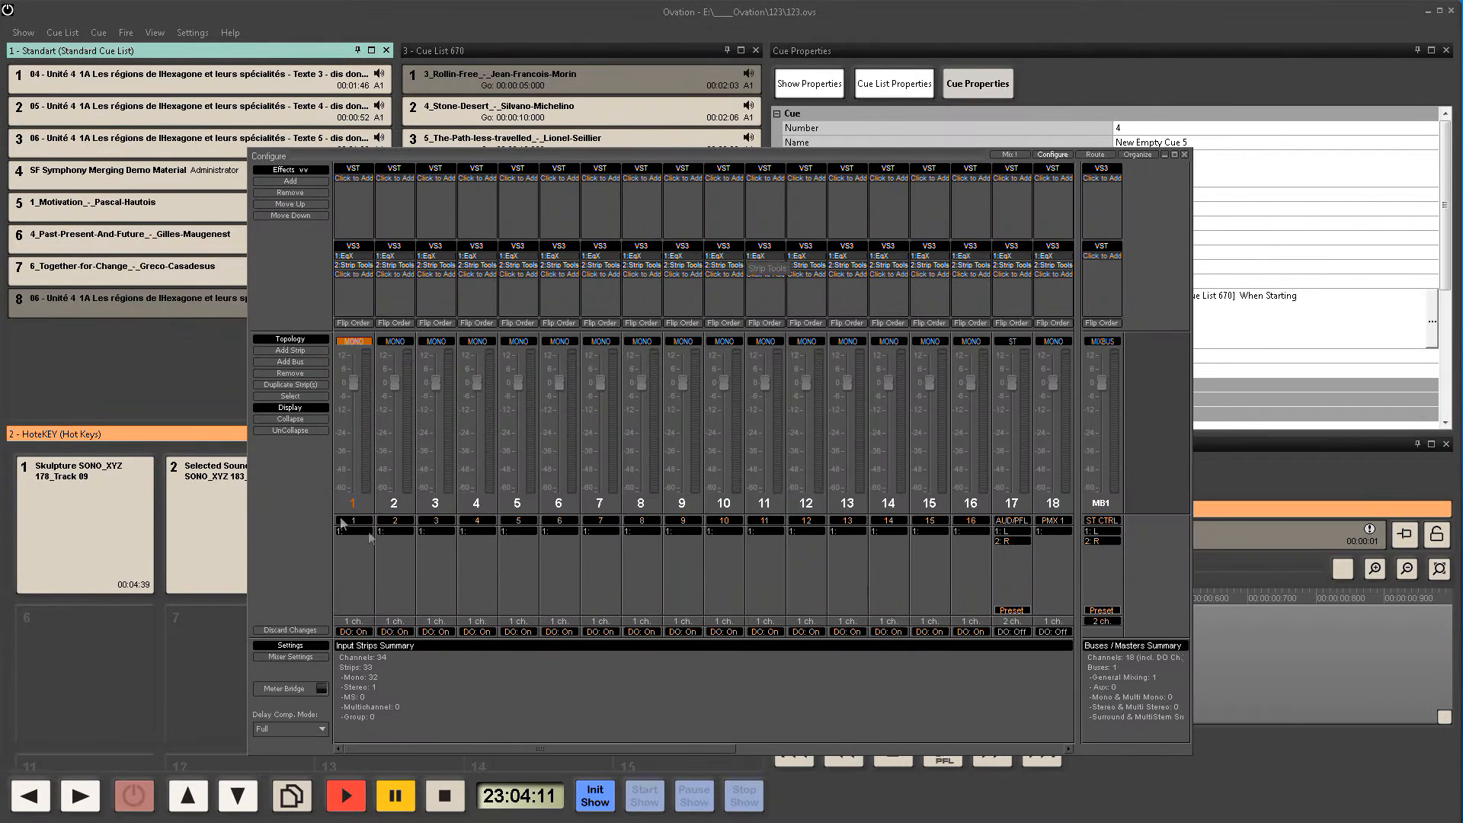
click(304, 350)
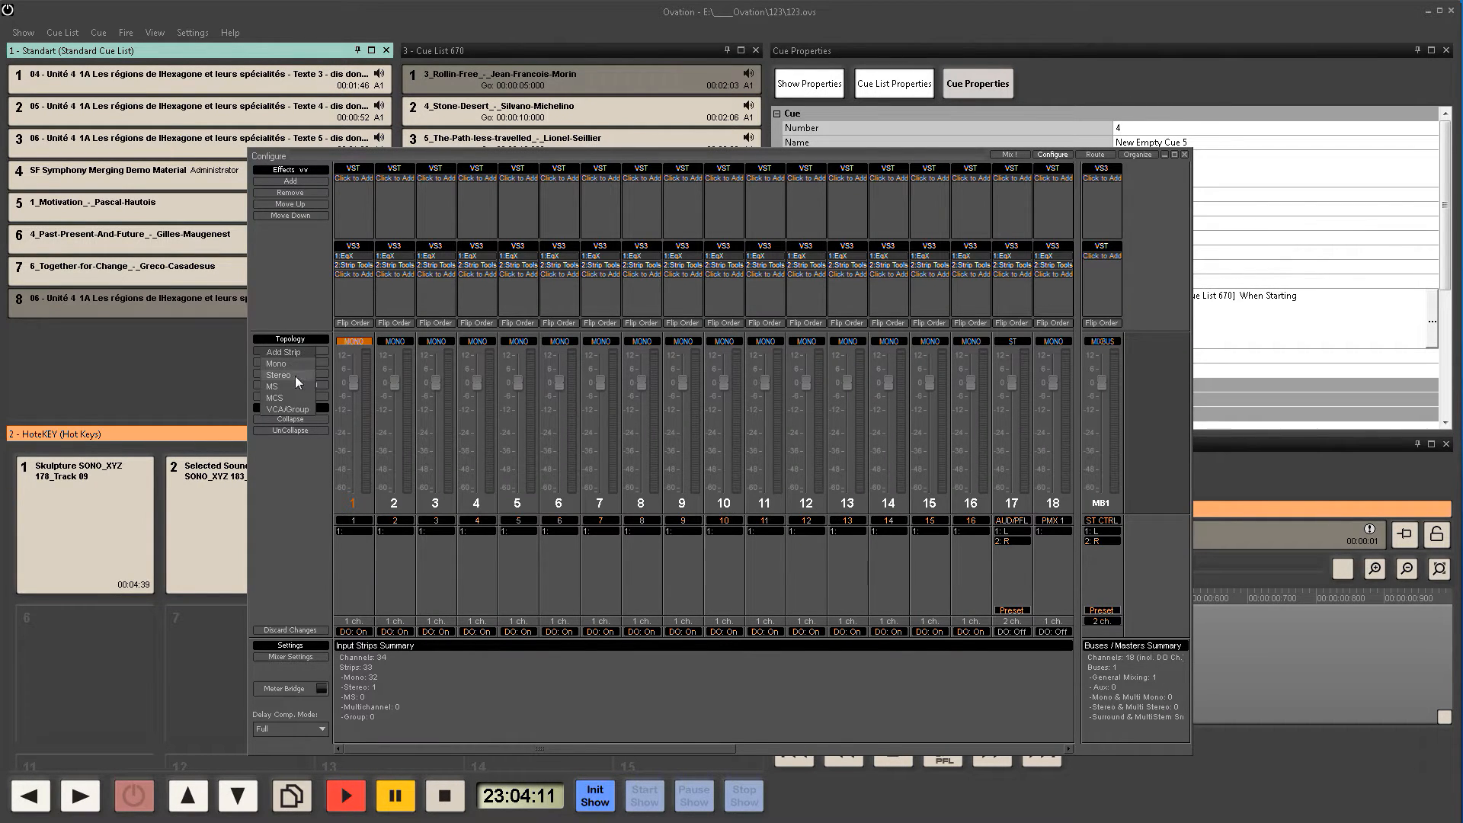
click(296, 377)
text(4)
key(Return)
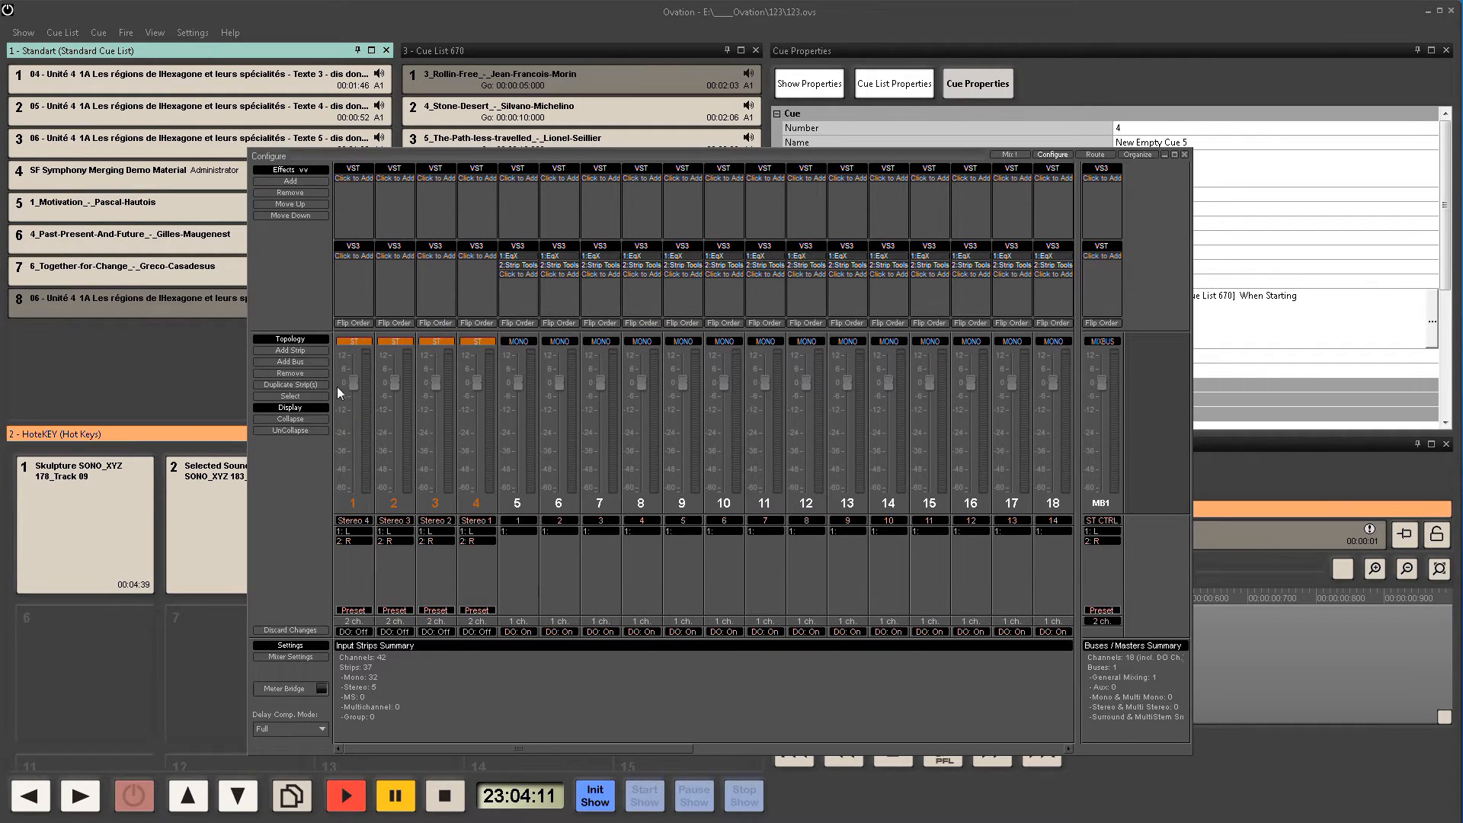
drag(362, 425, 883, 378)
Step: Add one 14-channel multichannel input strip and place it directly after the stereo strips
click(304, 352)
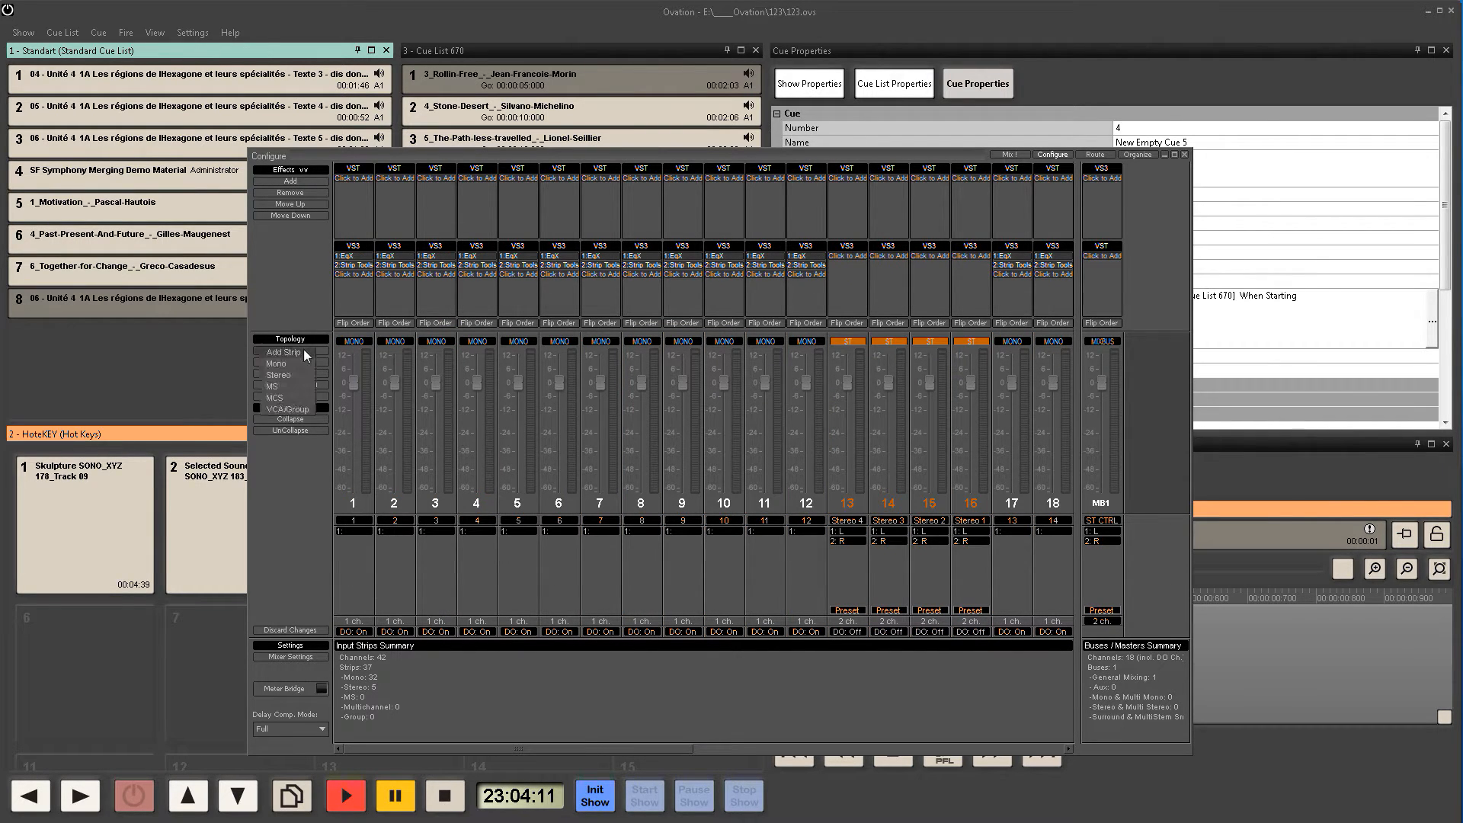
click(290, 396)
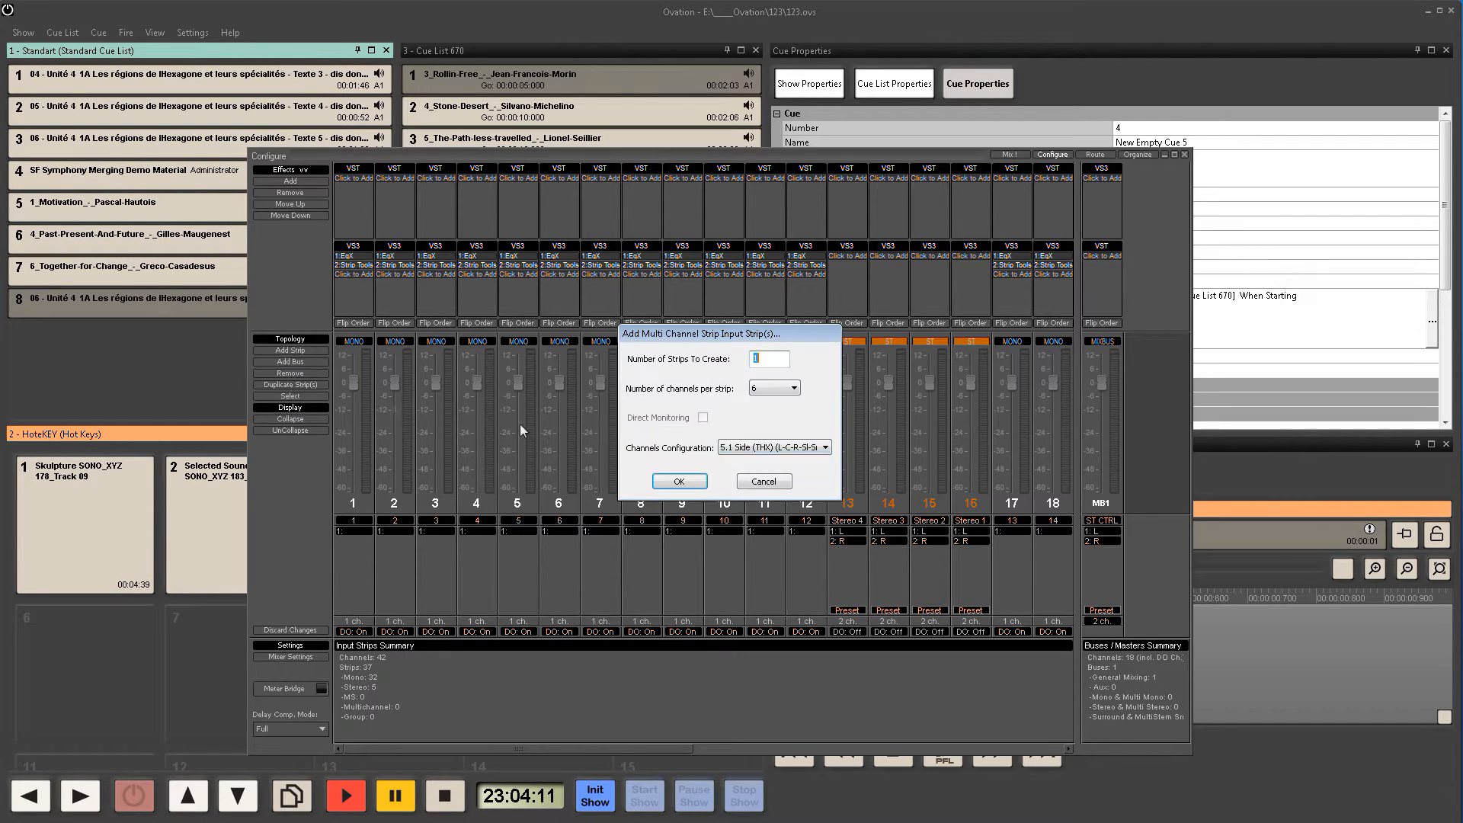
click(775, 388)
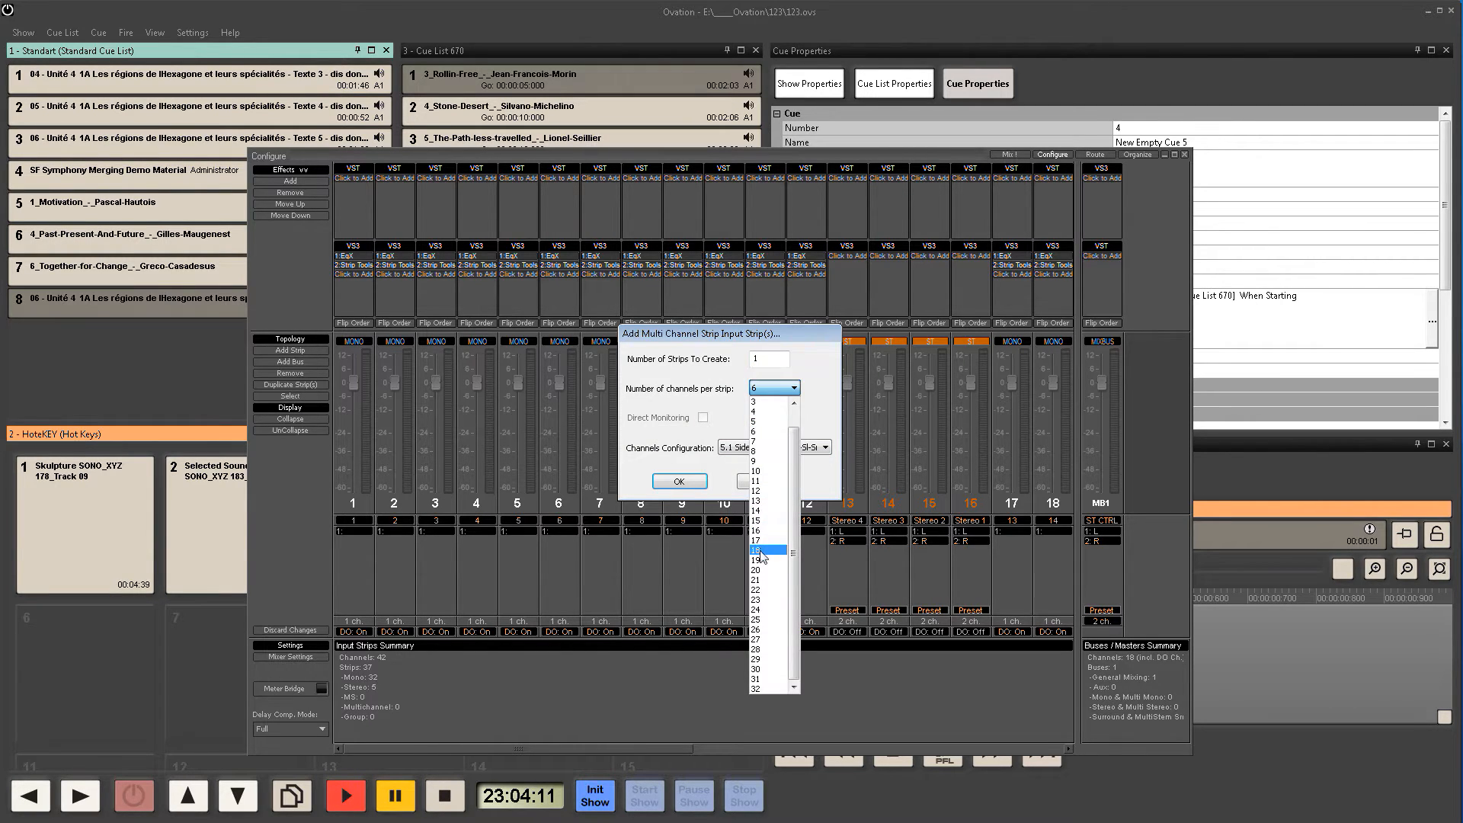
click(819, 411)
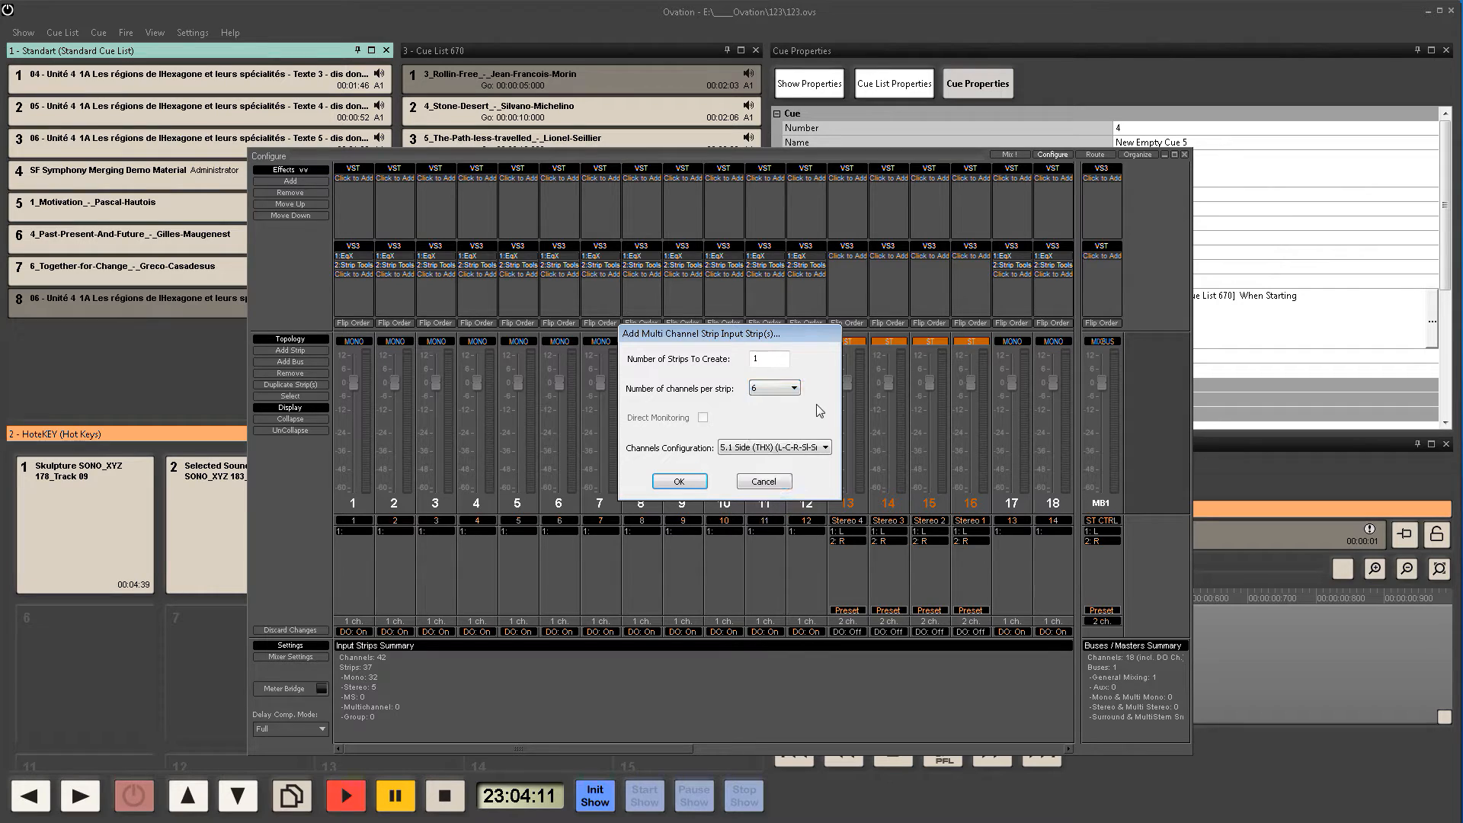
click(772, 391)
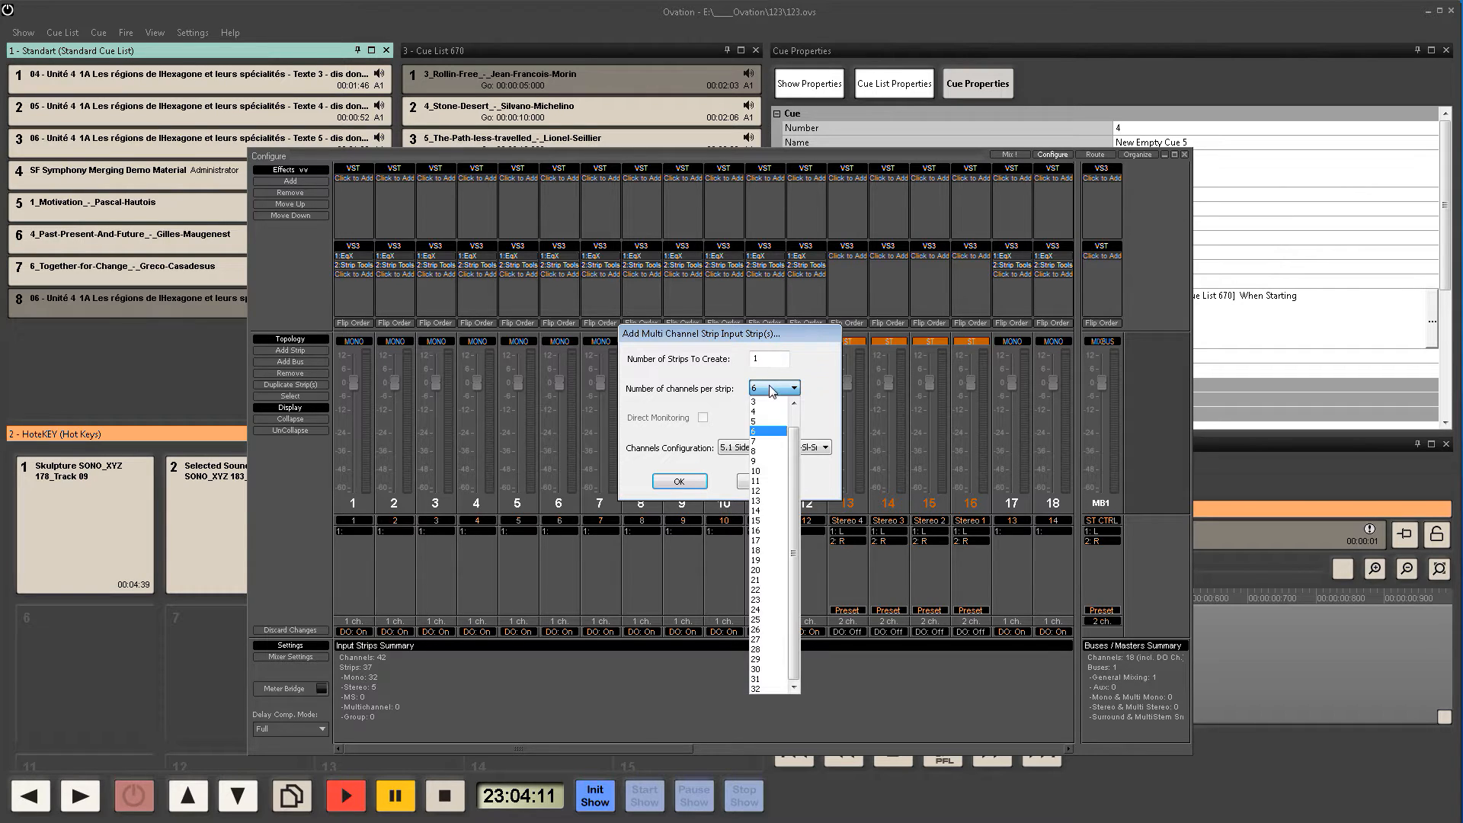
click(765, 499)
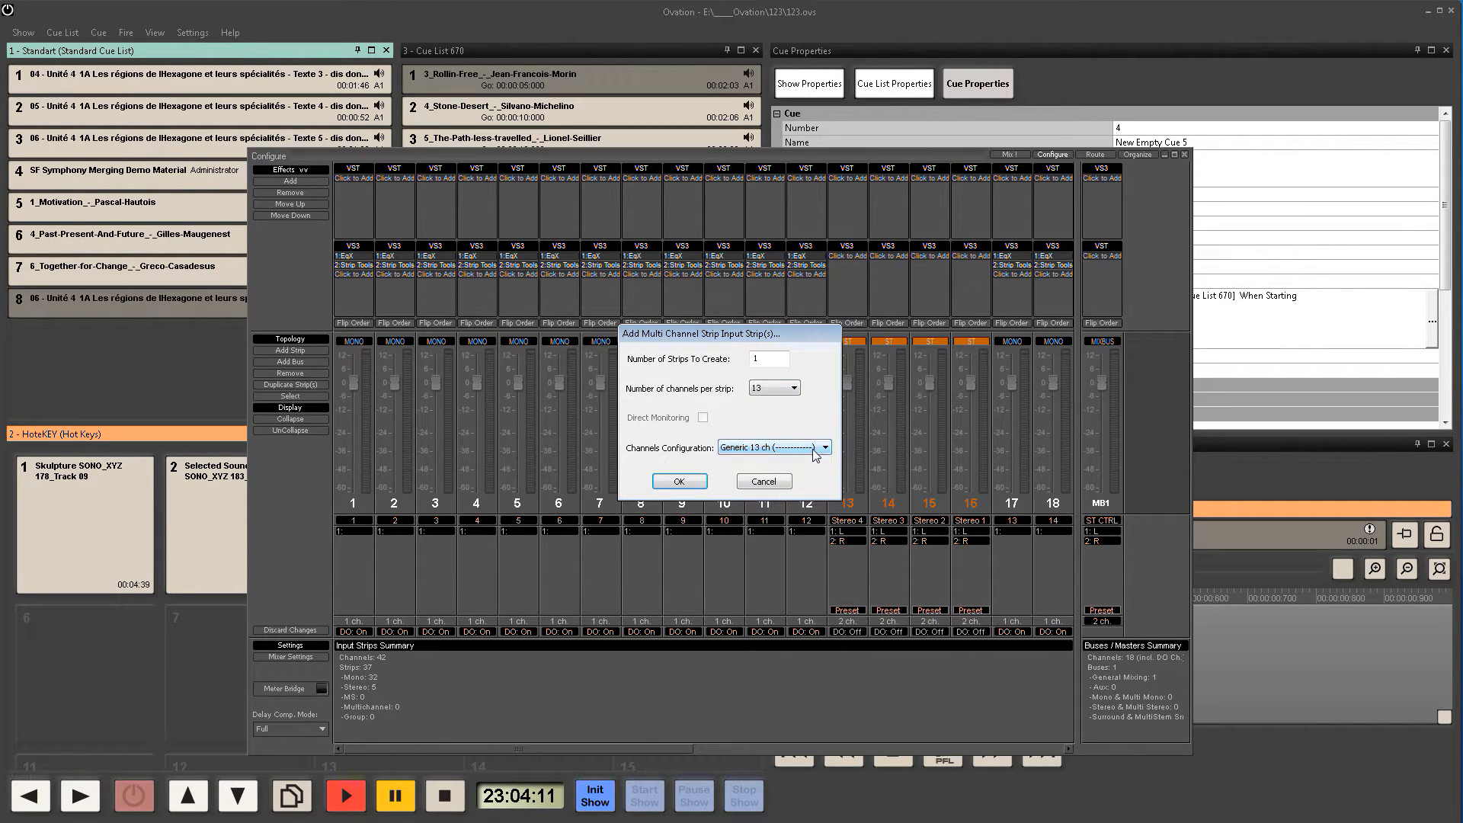
click(787, 390)
click(770, 510)
click(684, 482)
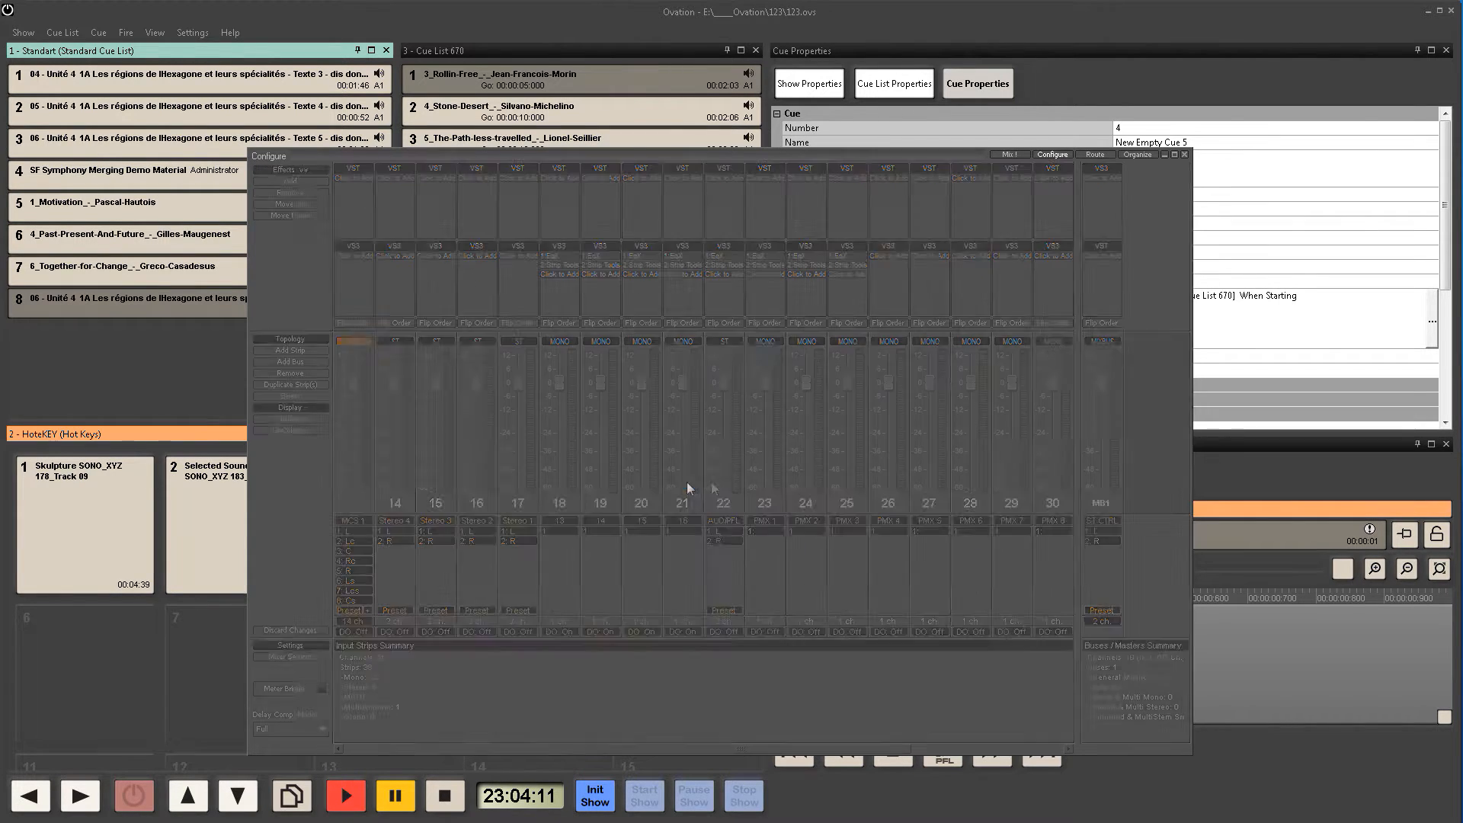
drag(360, 431, 562, 416)
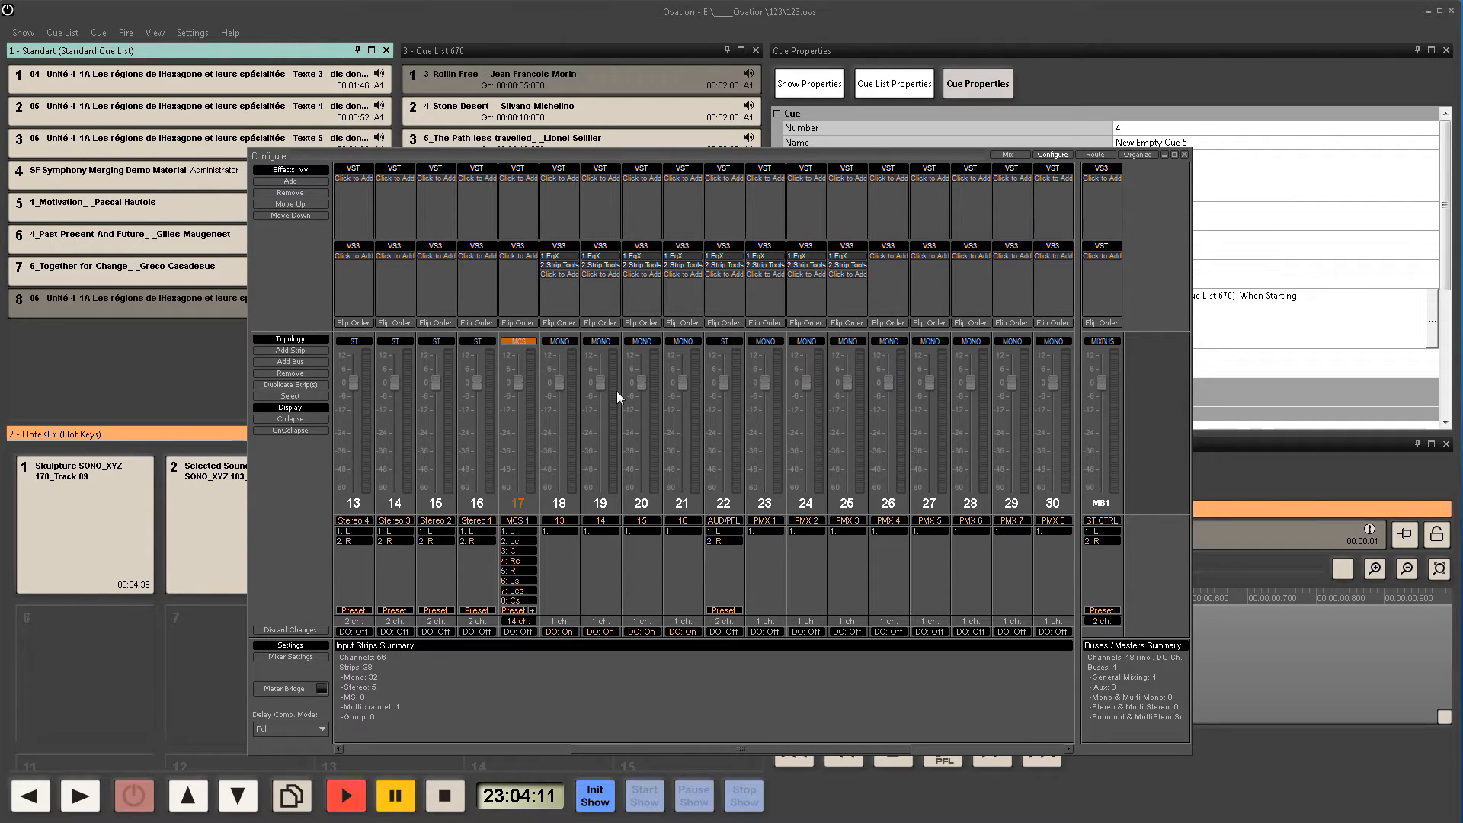
Step: Create one general mixing bus of type Mix Bus with a 3D surround channels mapping that includes height channels
click(301, 362)
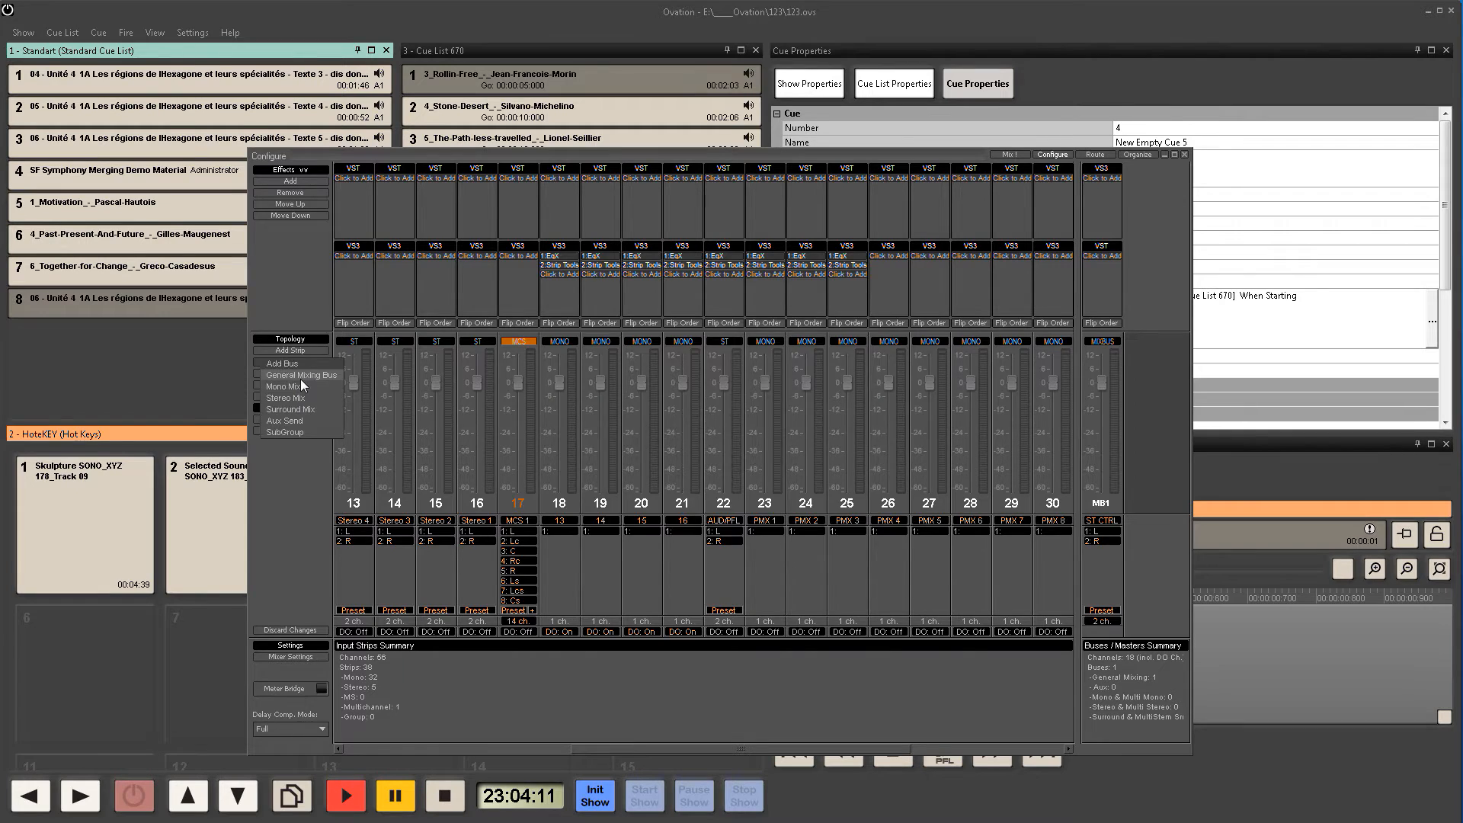
click(302, 375)
click(780, 412)
scroll(777, 655, down, 3)
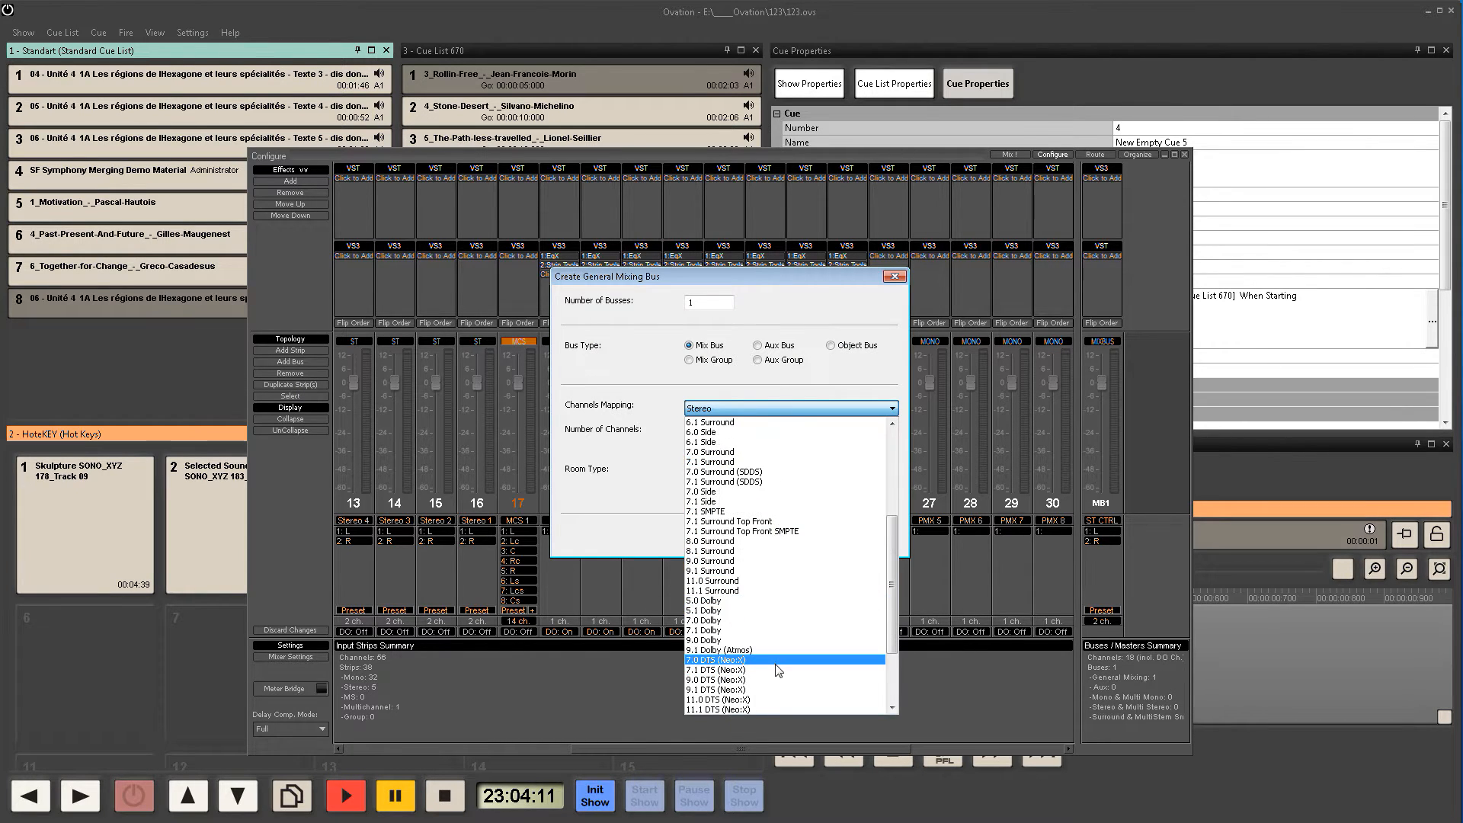
scroll(777, 669, down, 2)
click(773, 699)
click(811, 541)
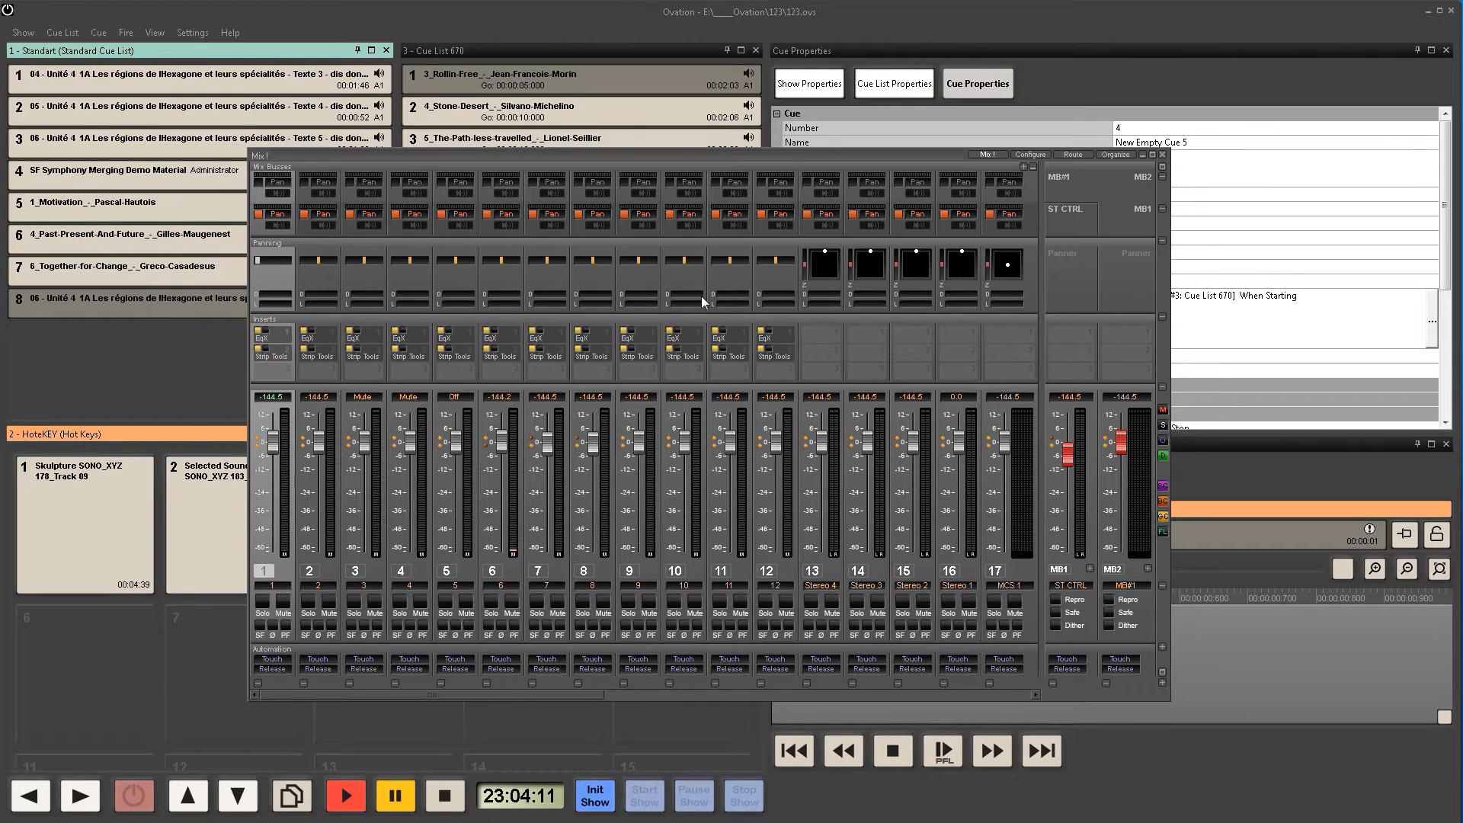
Step: Inspect the stereo strips and the MCS 1 strip in the mixer, including the MCS 1 panning control
drag(788, 161, 739, 103)
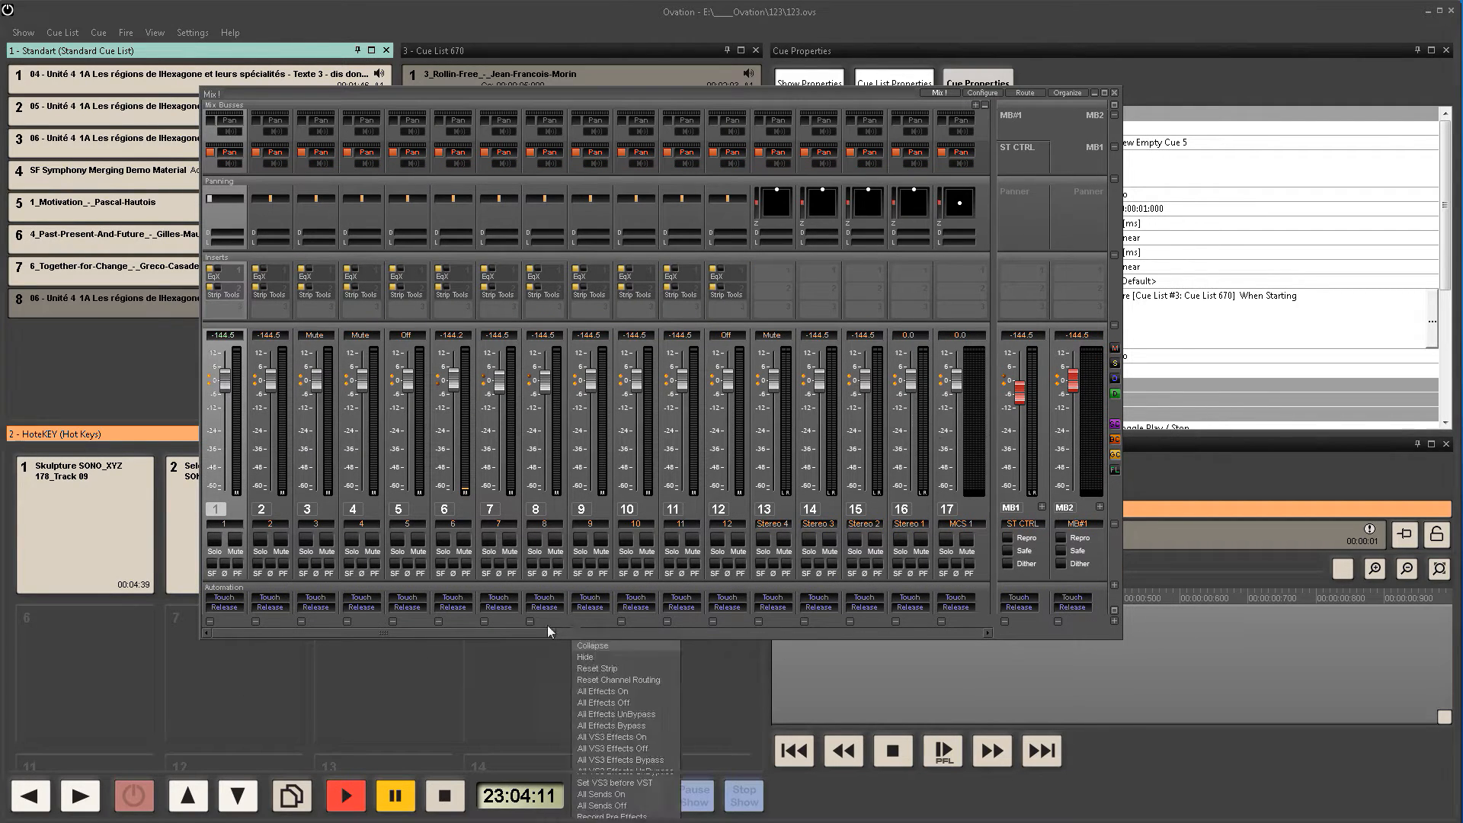
drag(507, 632, 686, 632)
click(502, 437)
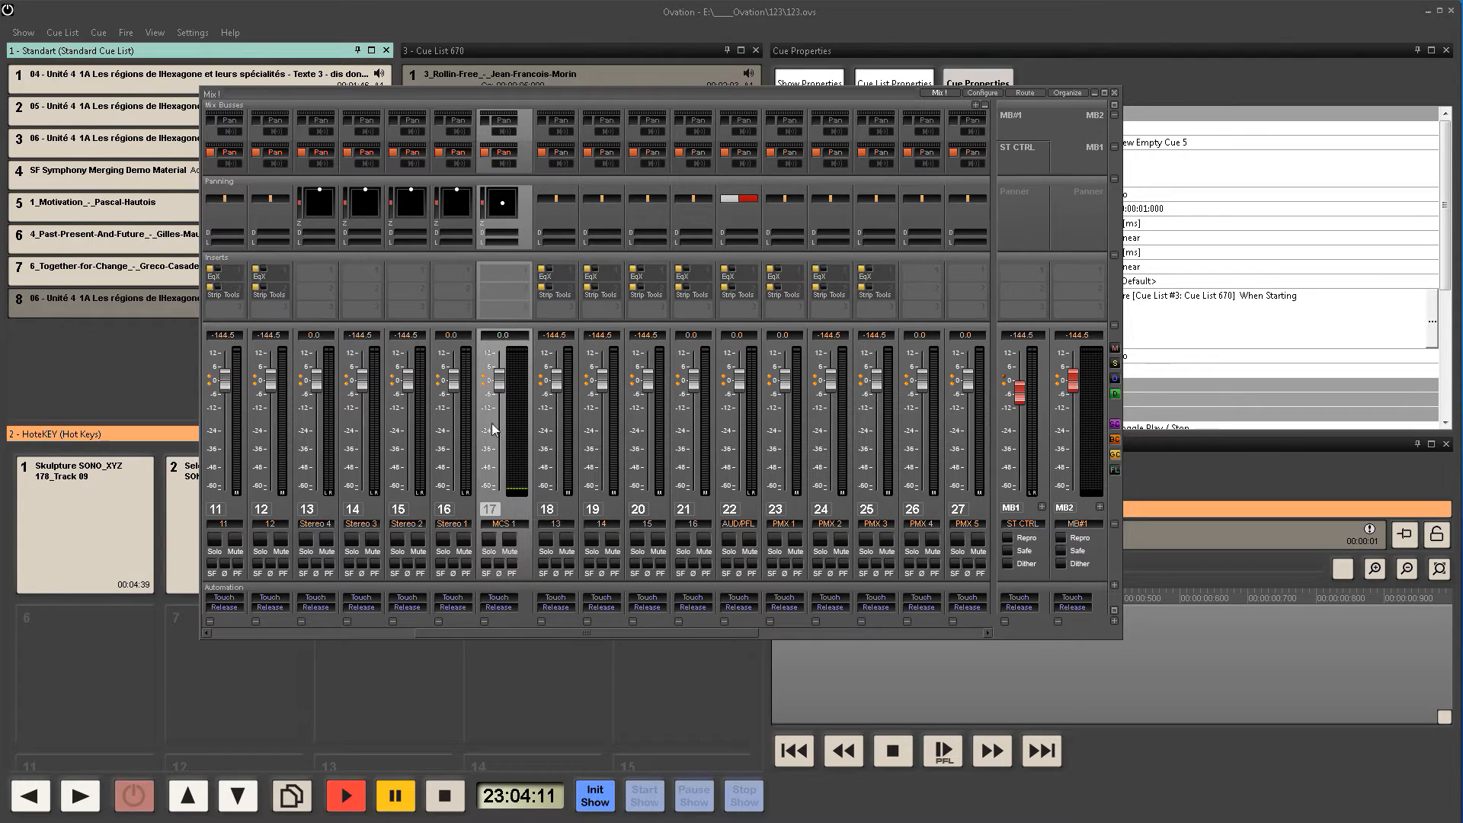
click(466, 428)
click(409, 433)
click(365, 429)
click(320, 426)
click(499, 405)
right_click(509, 207)
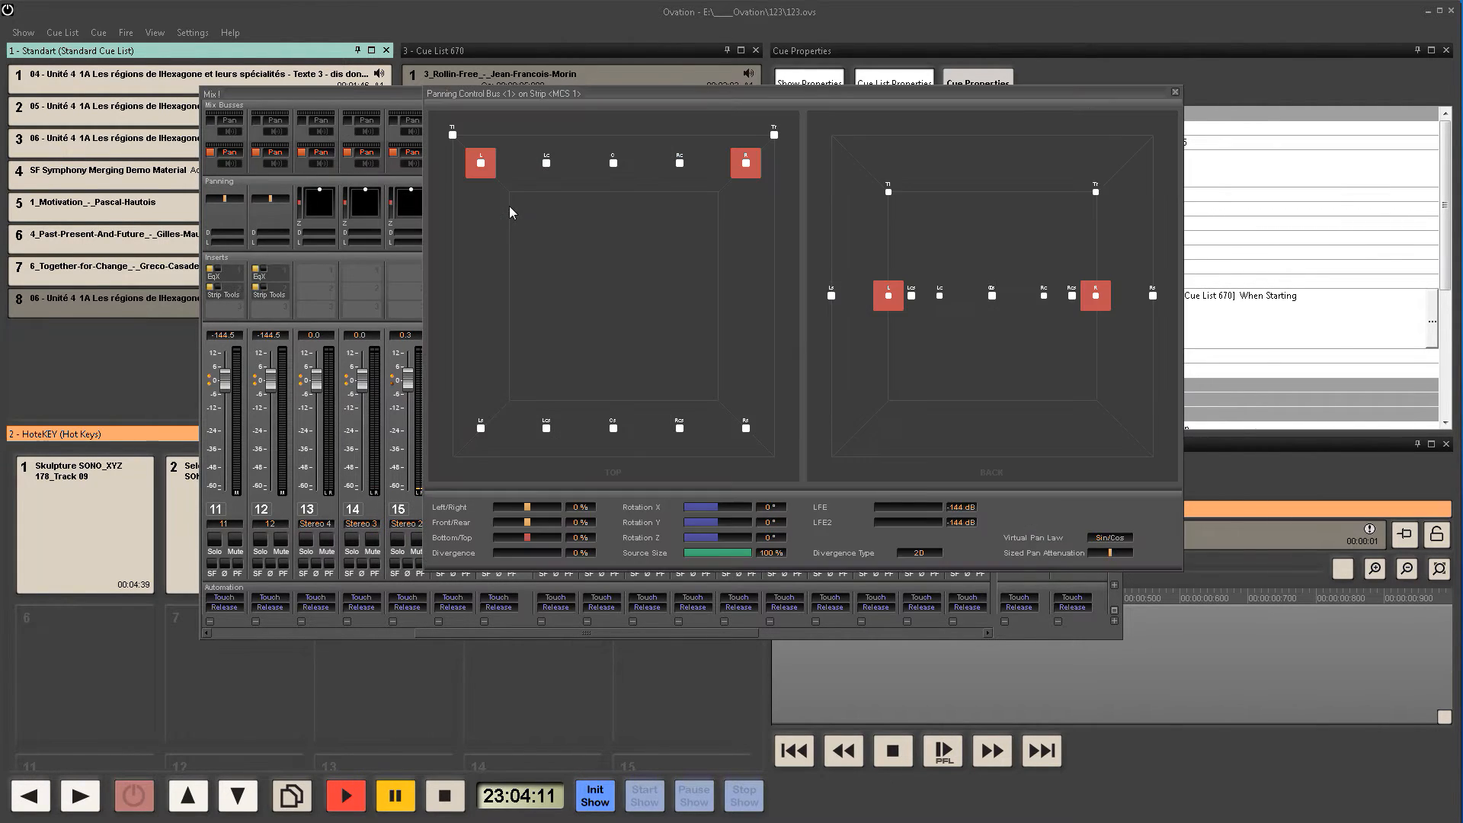
click(1175, 91)
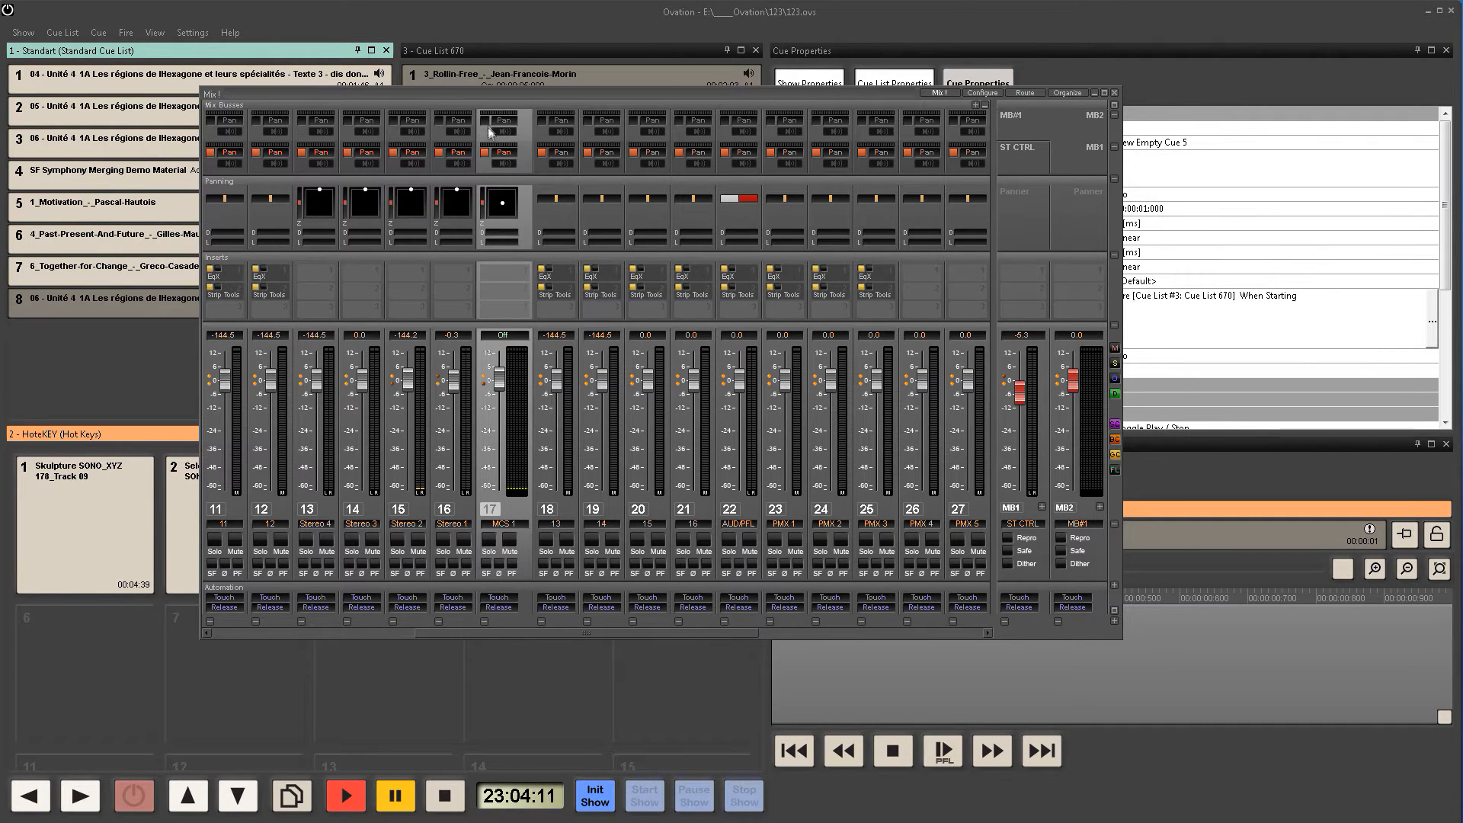
Step: Pan MCS 1 to about -6% left/right and 5% front/rear, rotate it about -28° in X and Y and -171° in Z, with 40% source size
right_click(496, 200)
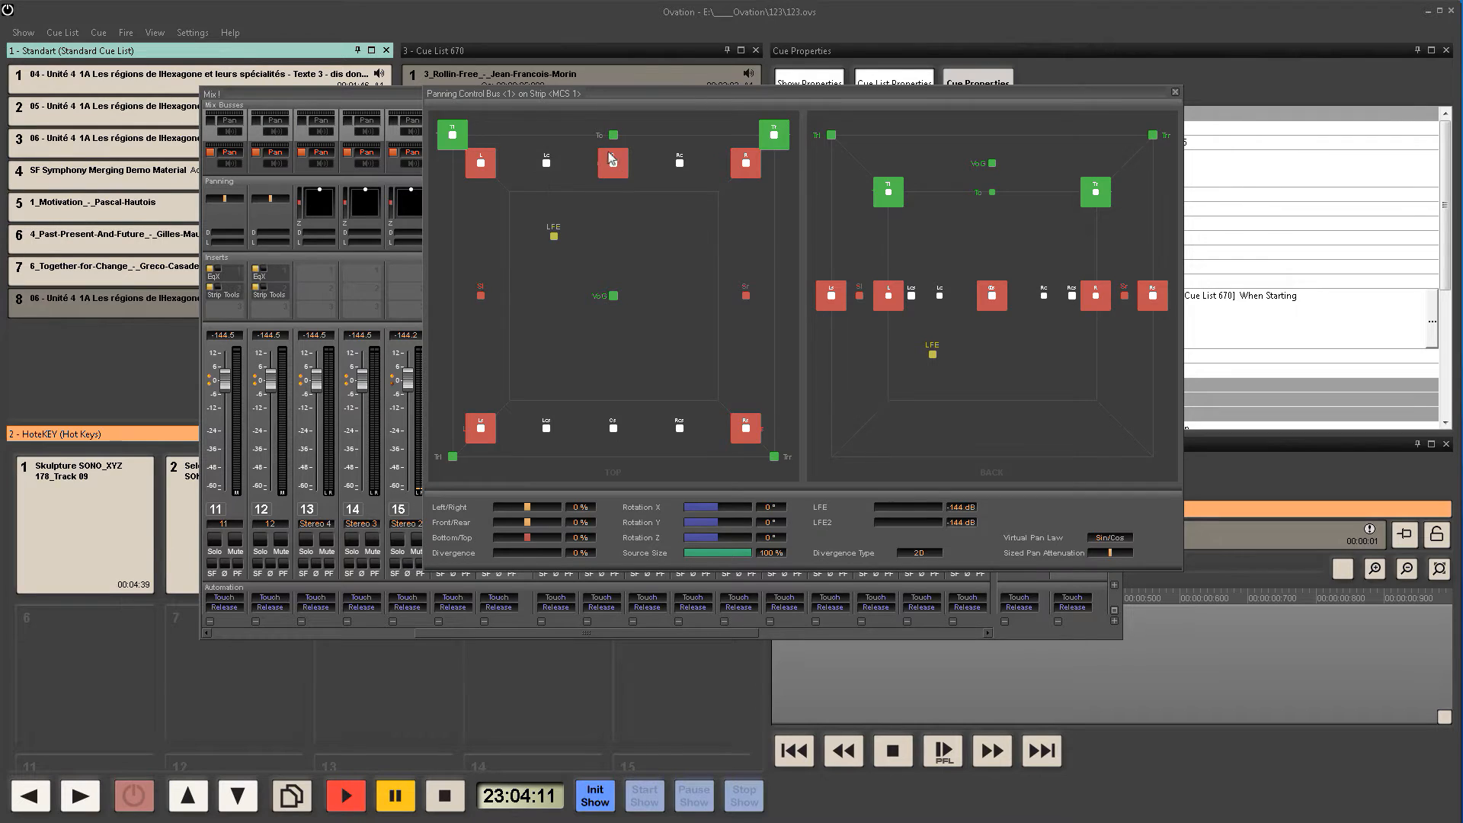
mouse_move(609, 158)
mouse_down()
mouse_move(619, 248)
mouse_move(643, 248)
mouse_move(624, 178)
mouse_up()
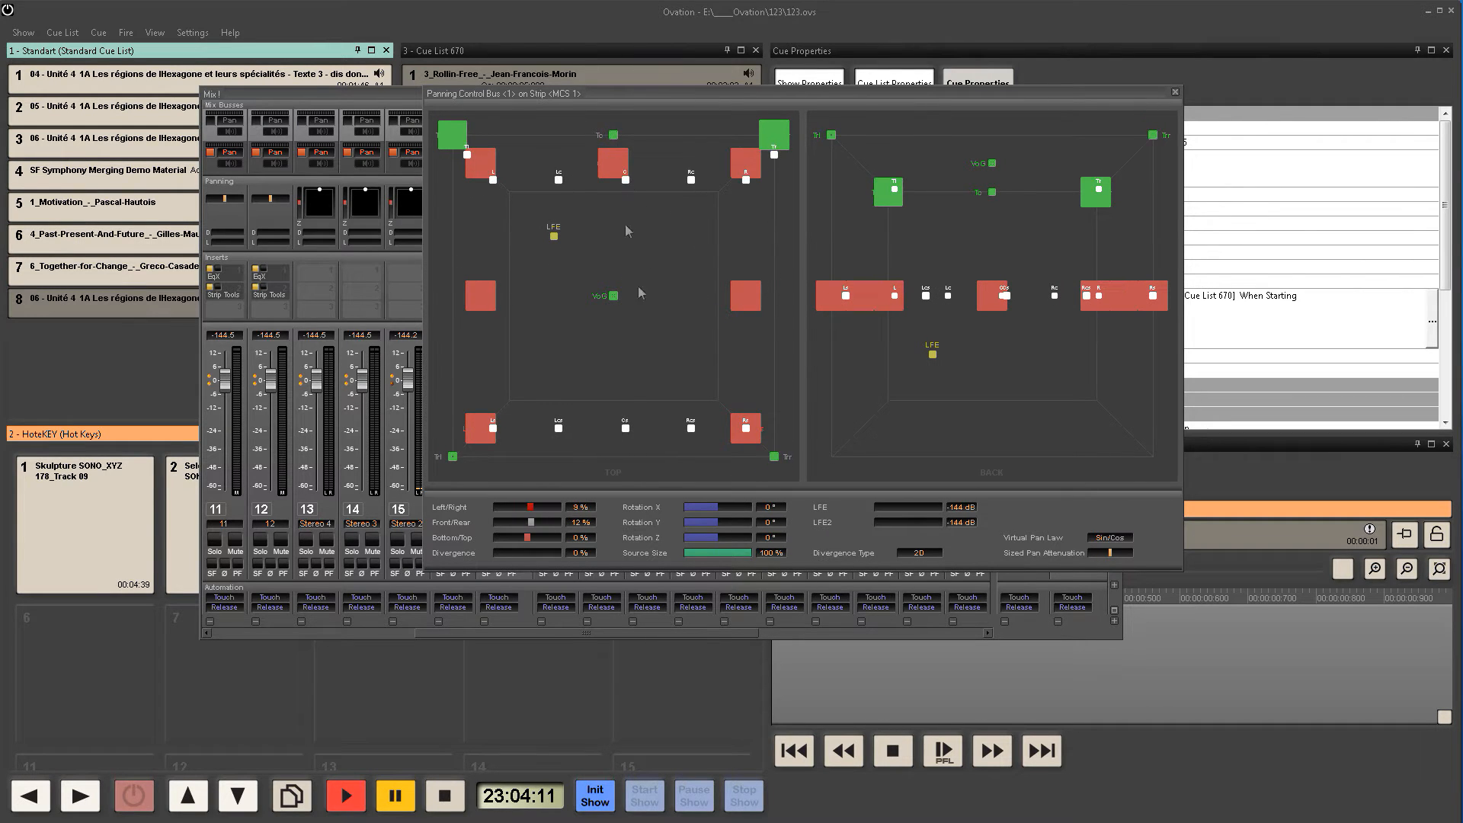
drag(623, 432, 618, 419)
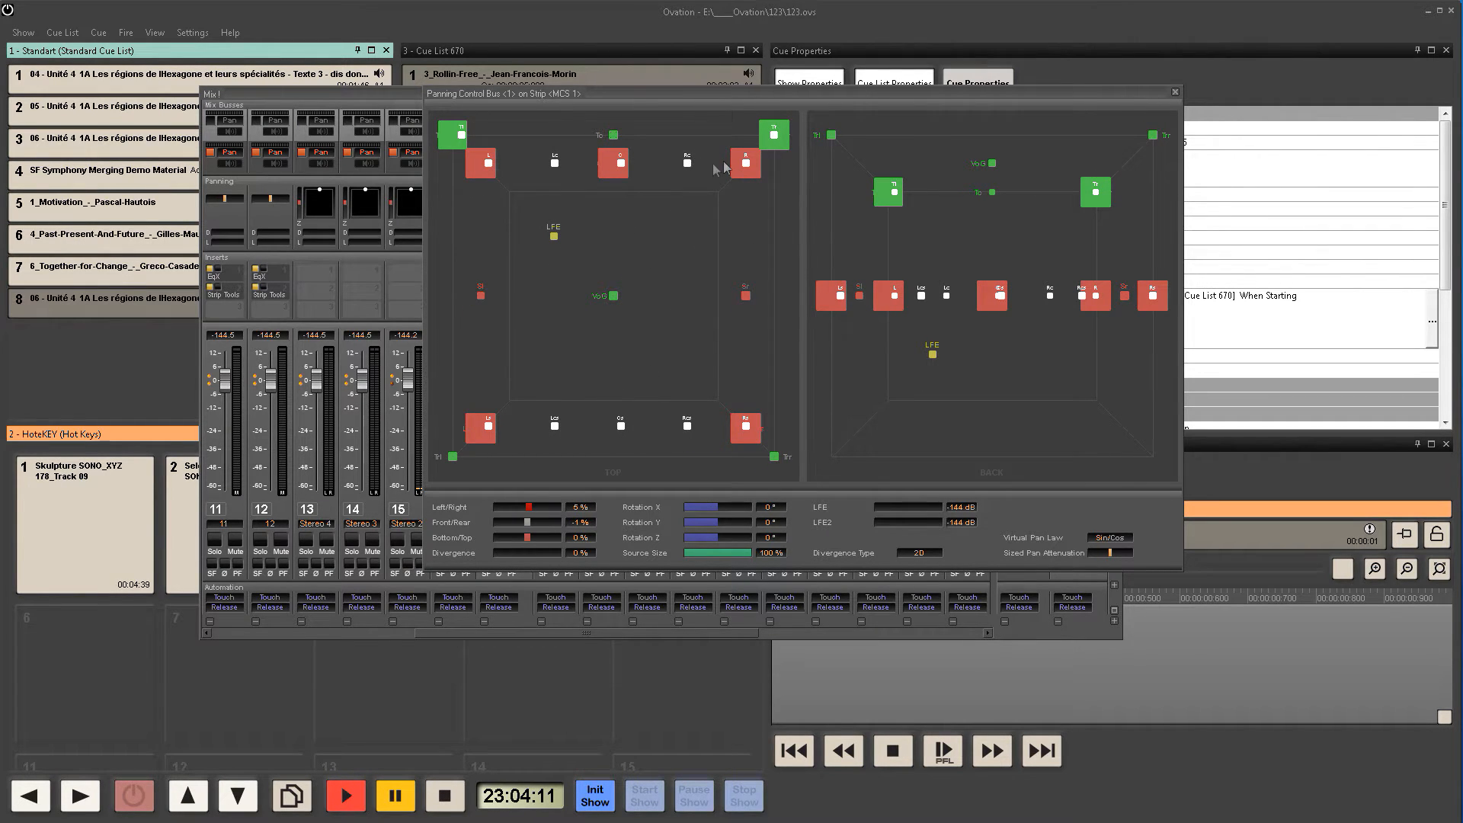
drag(745, 166, 736, 173)
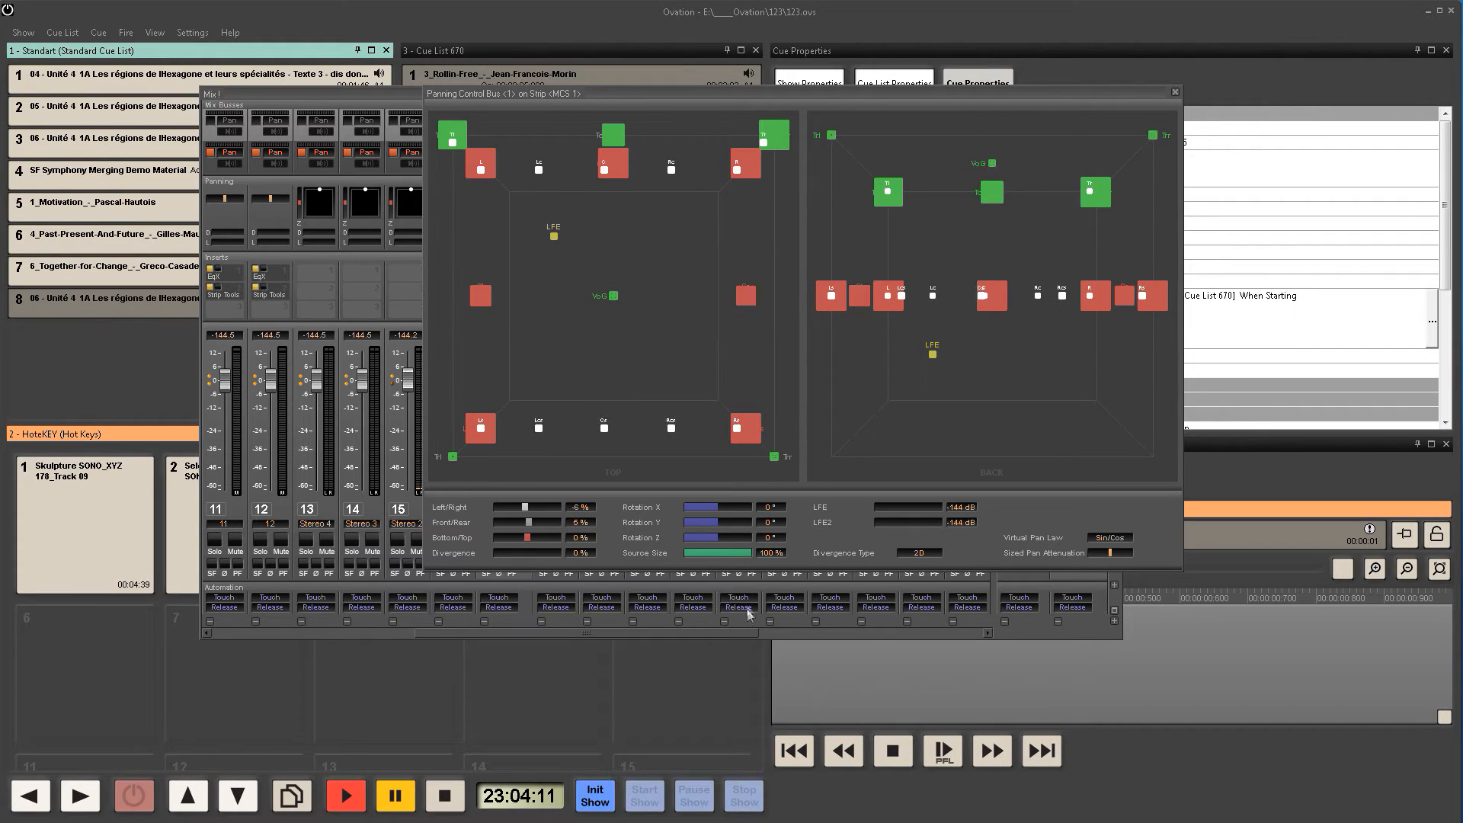
drag(743, 557, 710, 505)
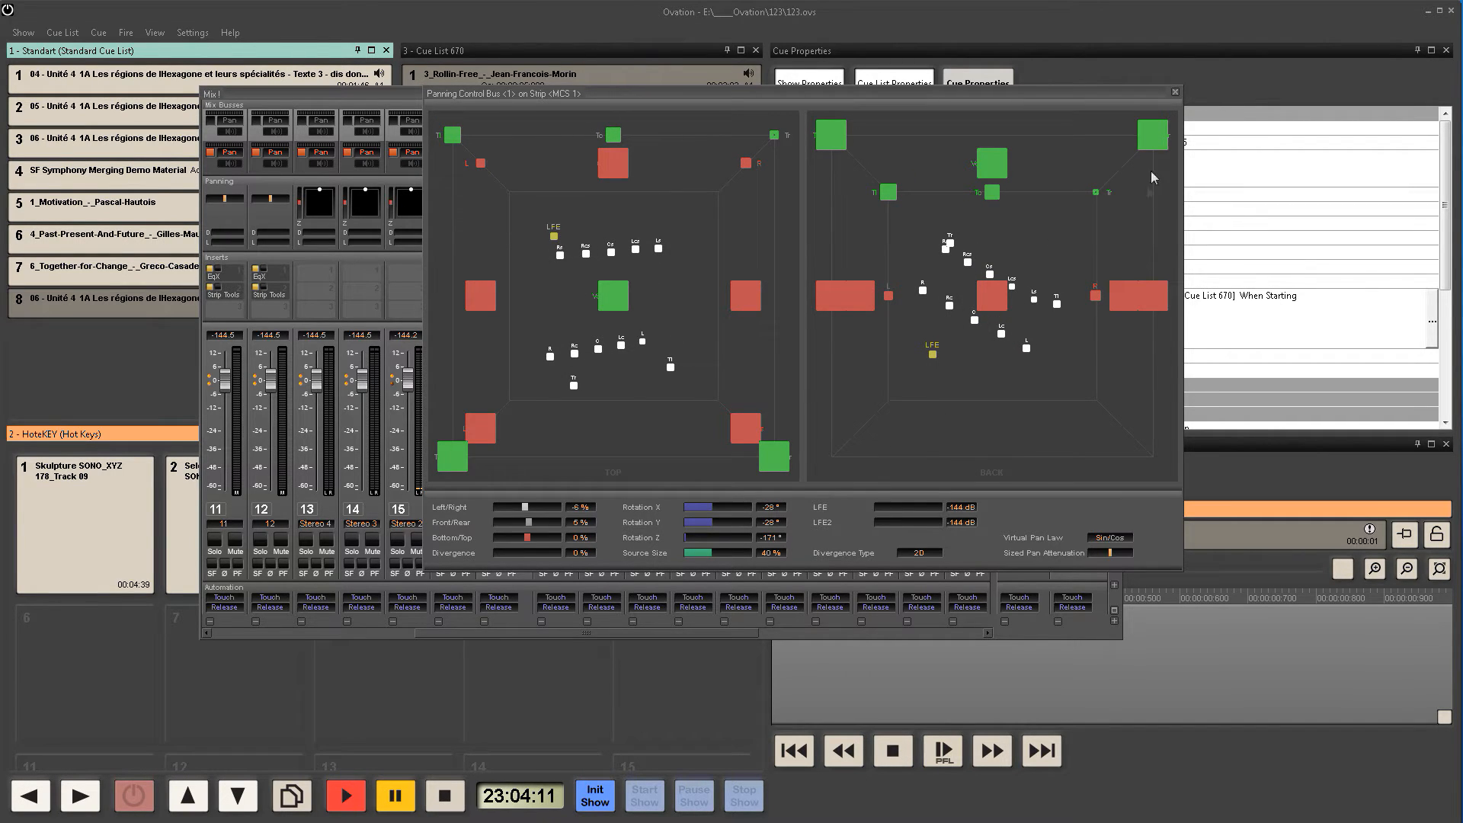
click(1176, 92)
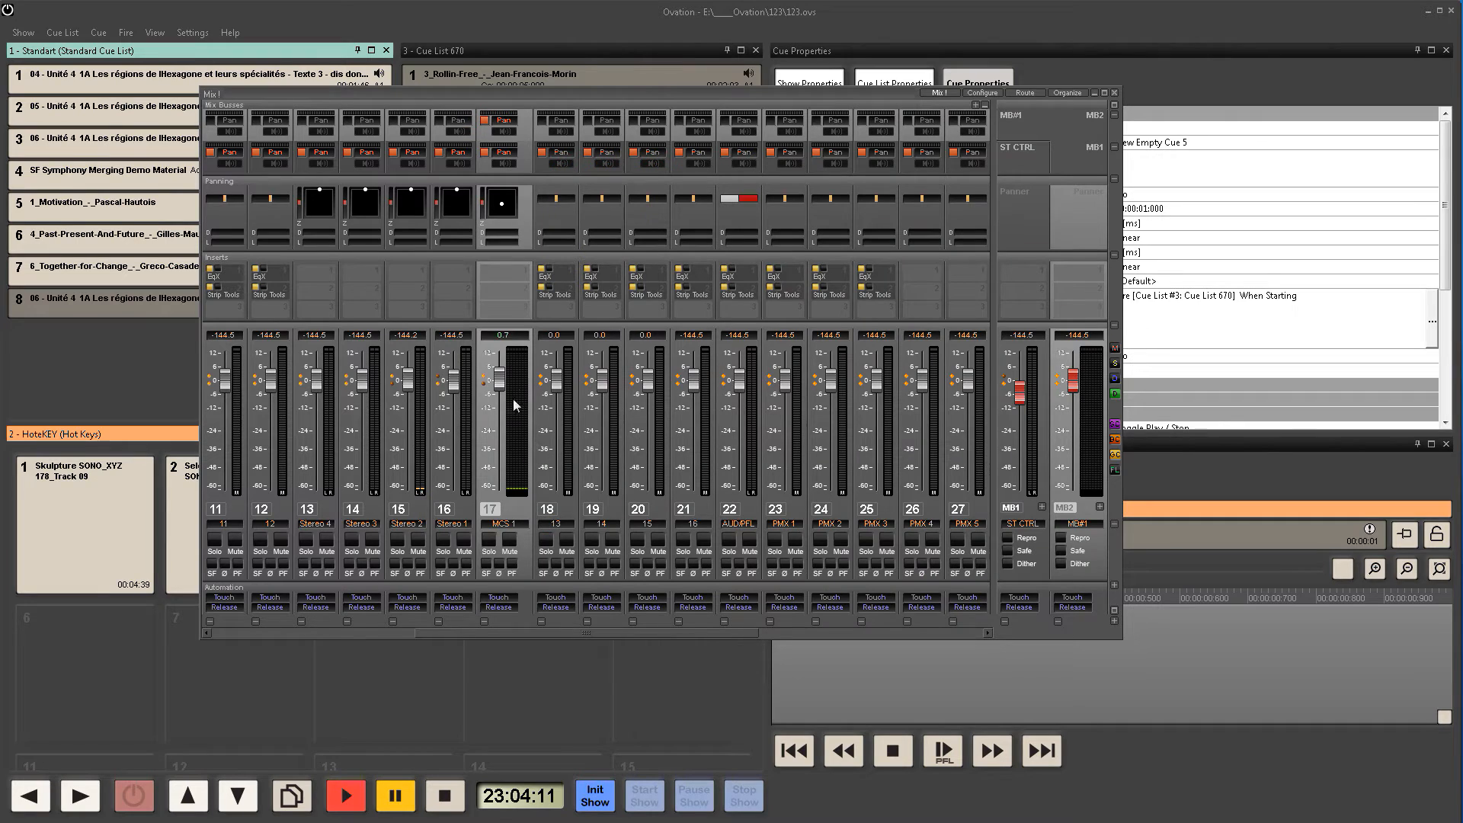
Step: Add a long empty cue in the free slot after DIM in the HoteKEY list and stop its playback
drag(677, 93, 1002, 77)
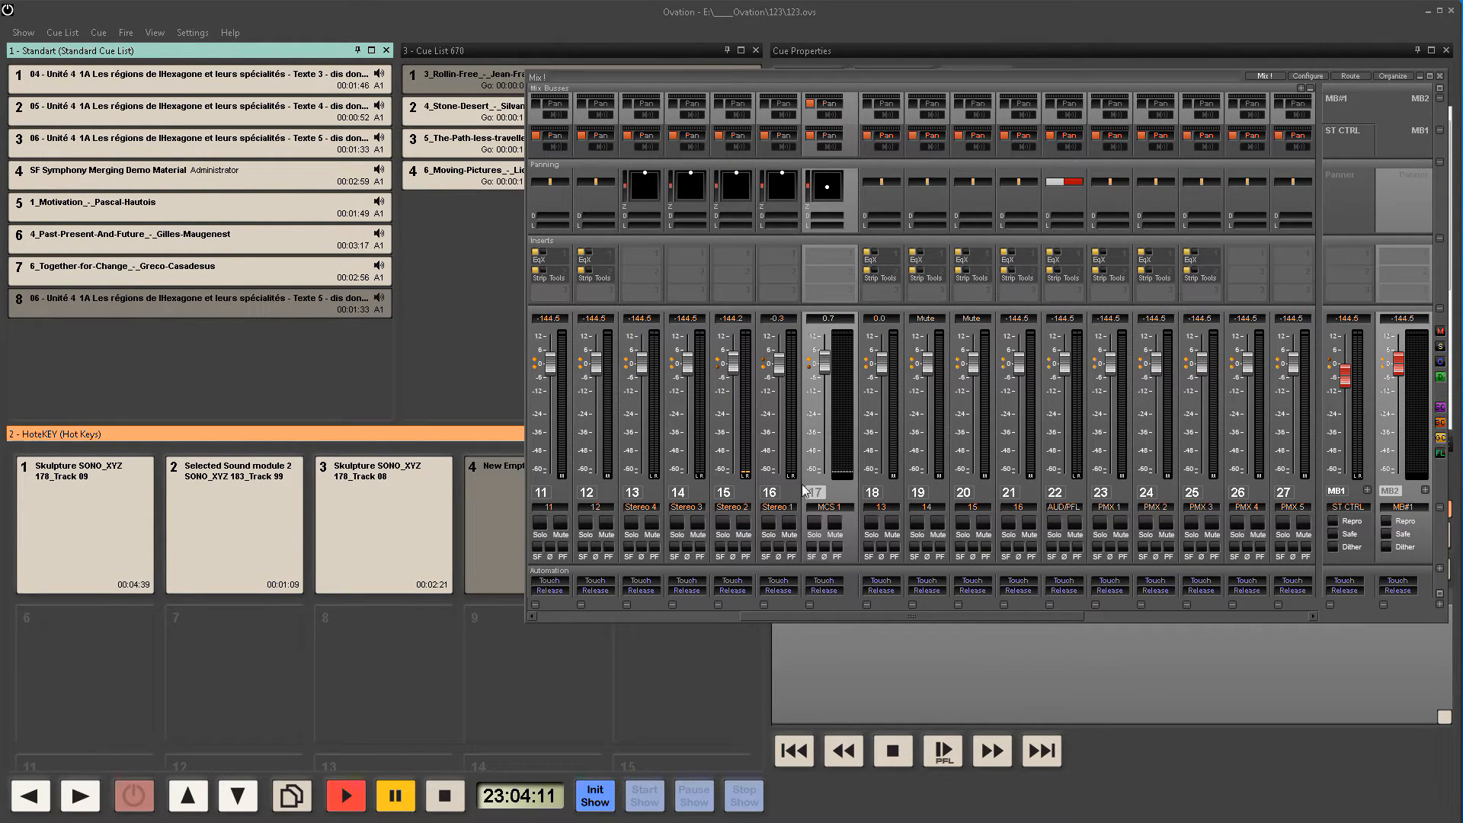
right_click(99, 647)
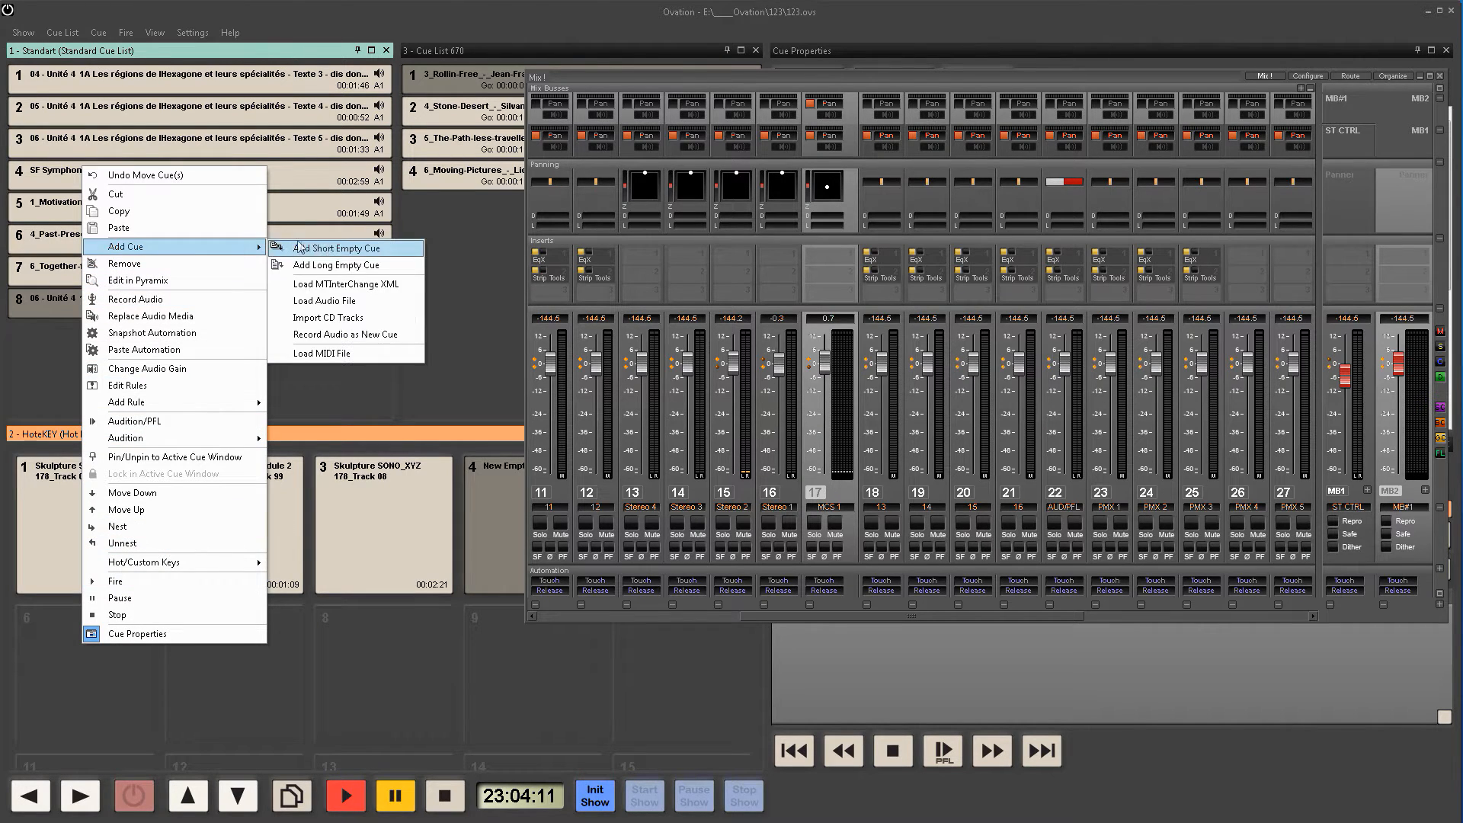
click(322, 266)
click(89, 683)
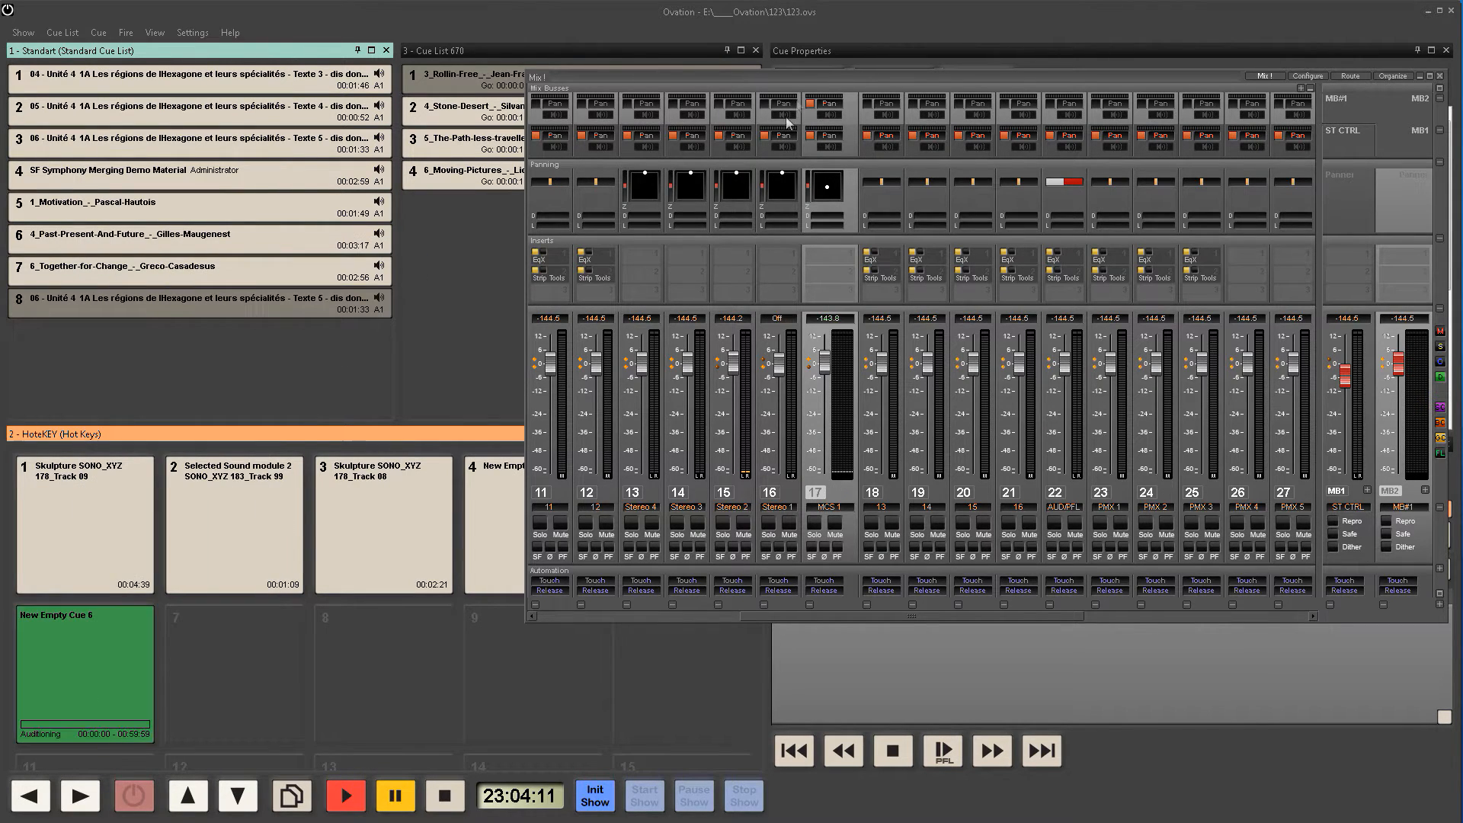
drag(839, 78, 816, 559)
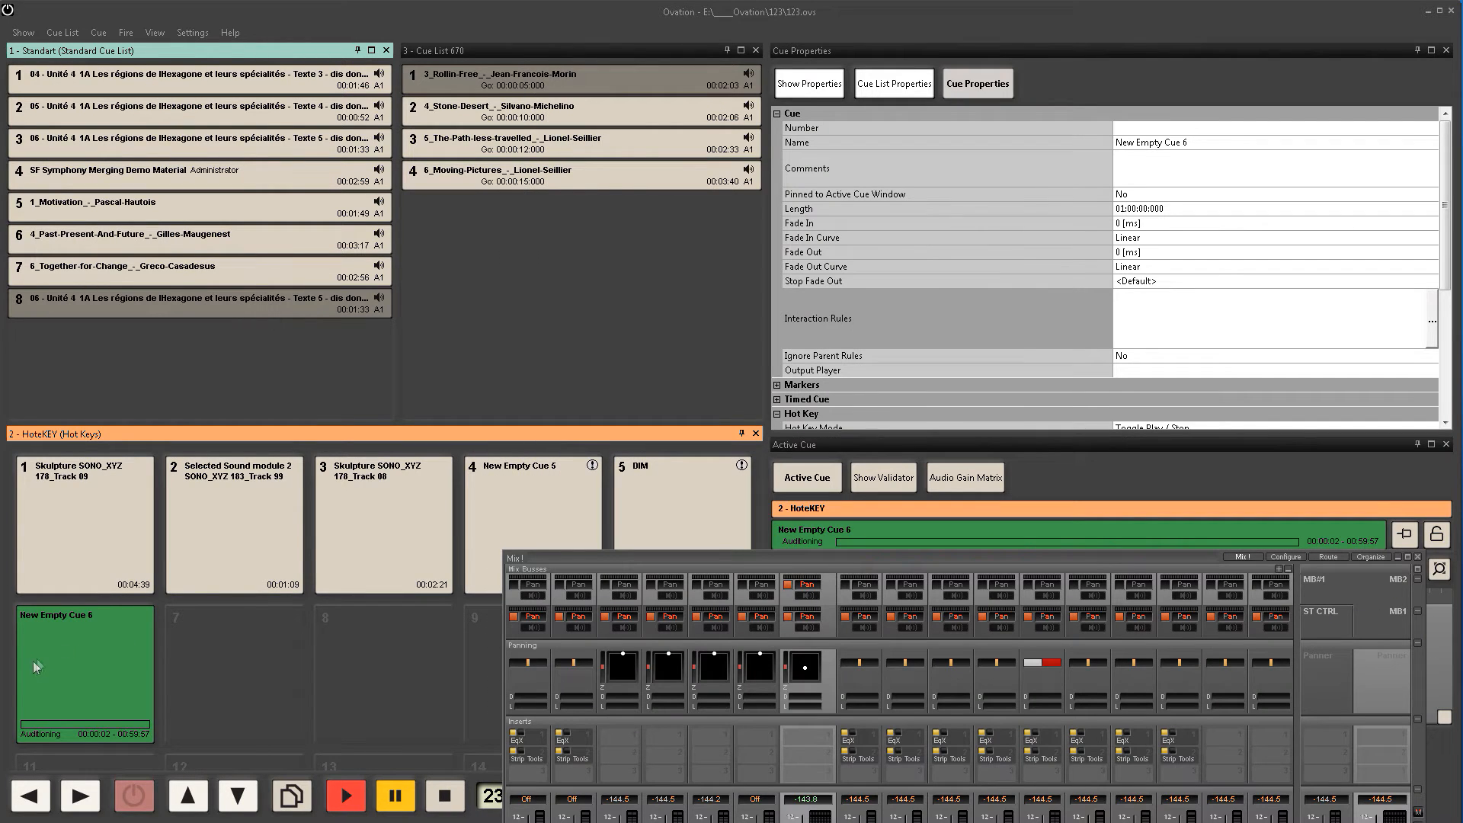
click(445, 796)
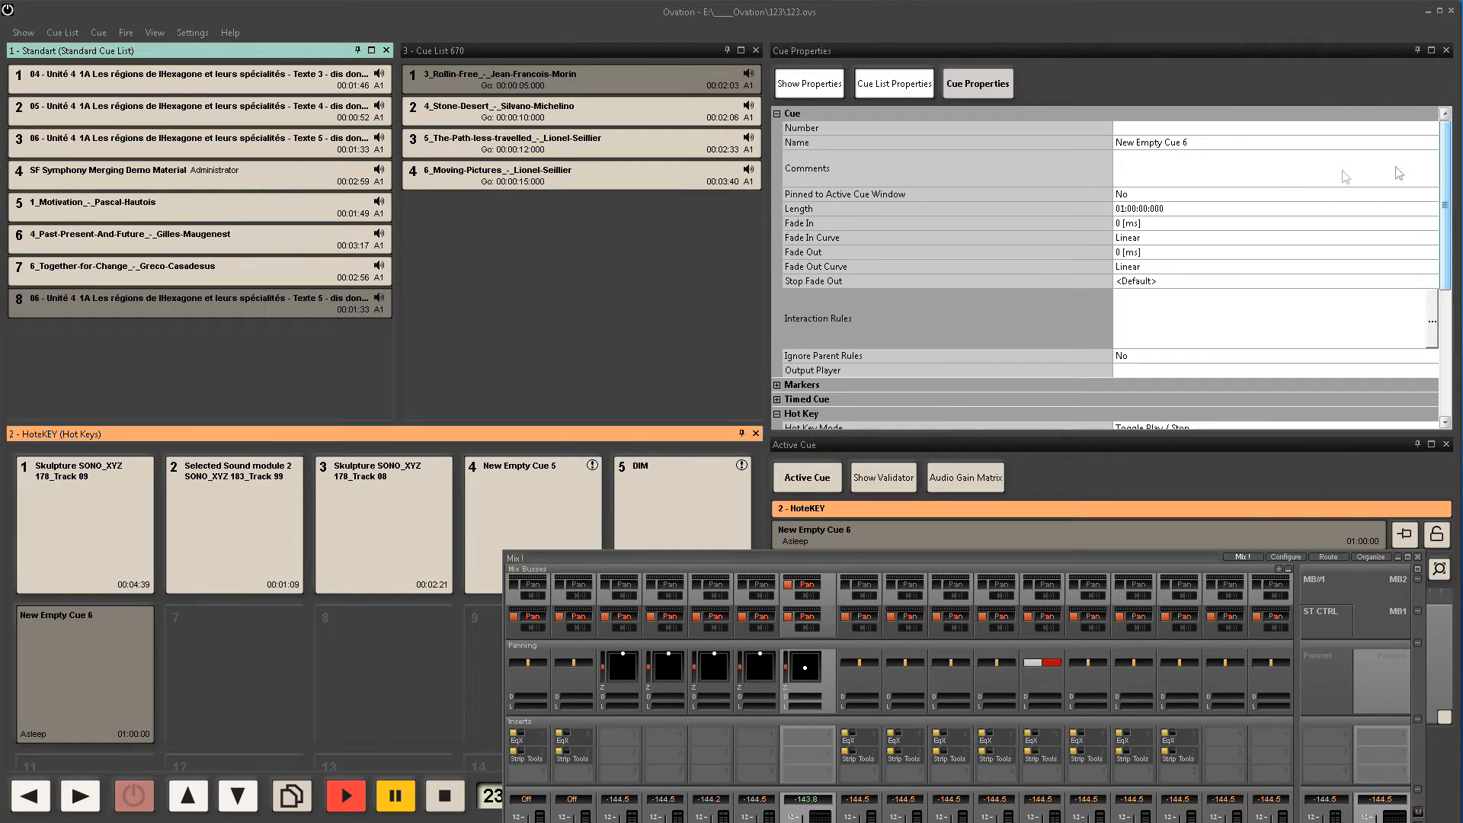
Step: Rename the new long empty cue to Imput13,1 in its cue properties
click(1171, 144)
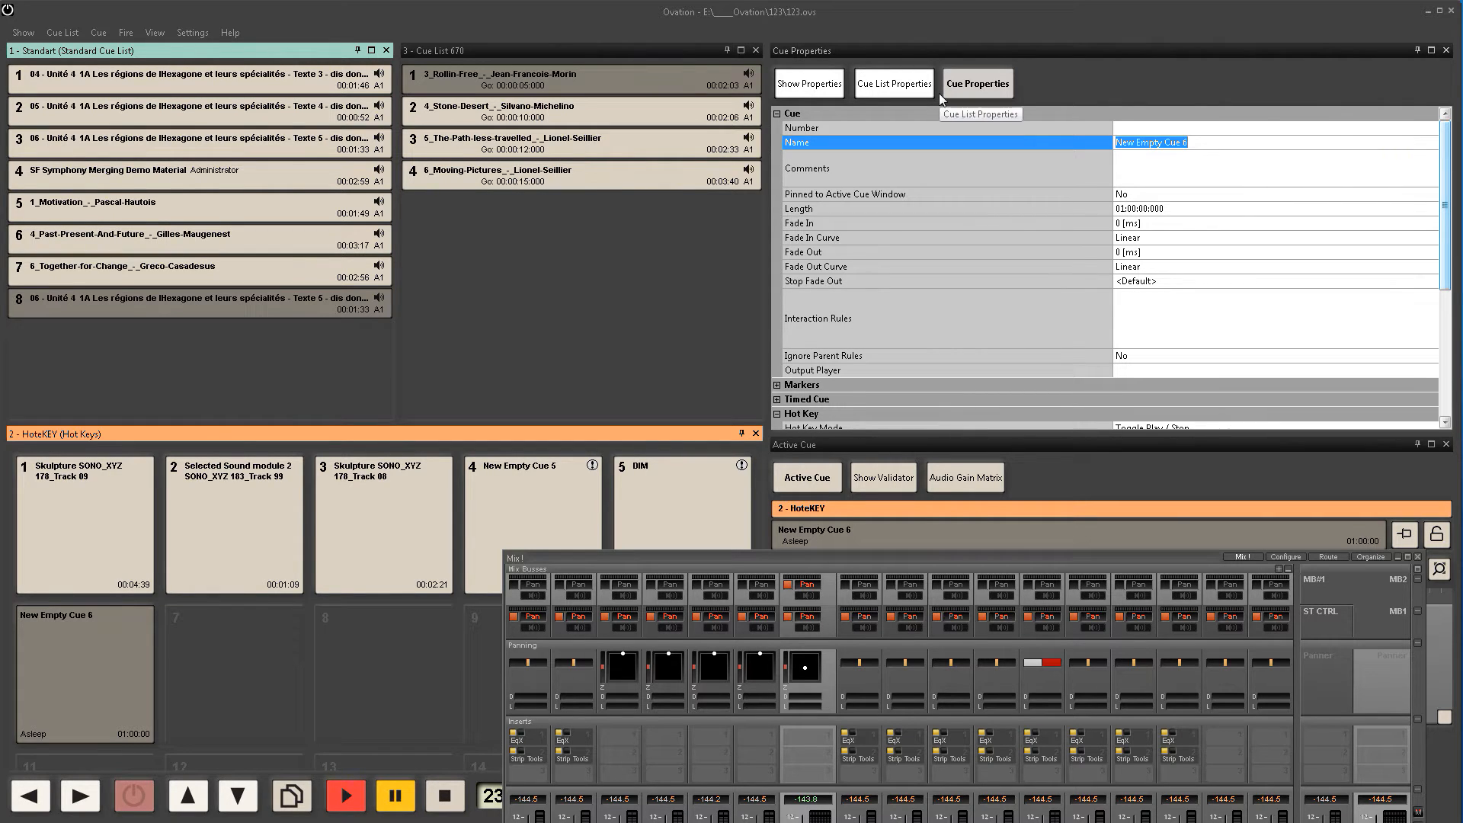
text(Imput13,1)
key(Return)
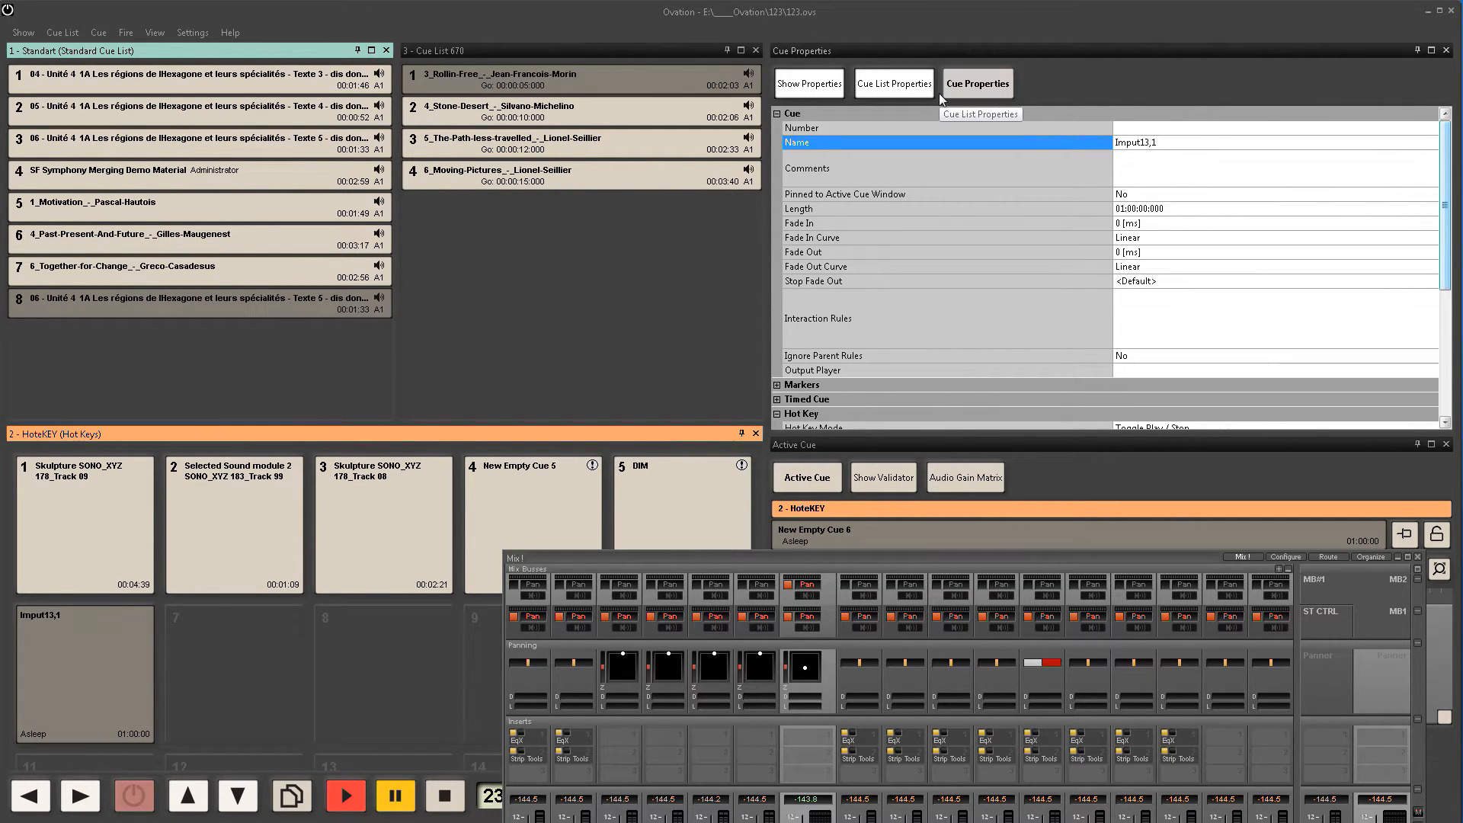
Step: Set the first microphone/input slot of the Imput13,1 cue to 17 in its input switch properties
scroll(1449, 251, down, 6)
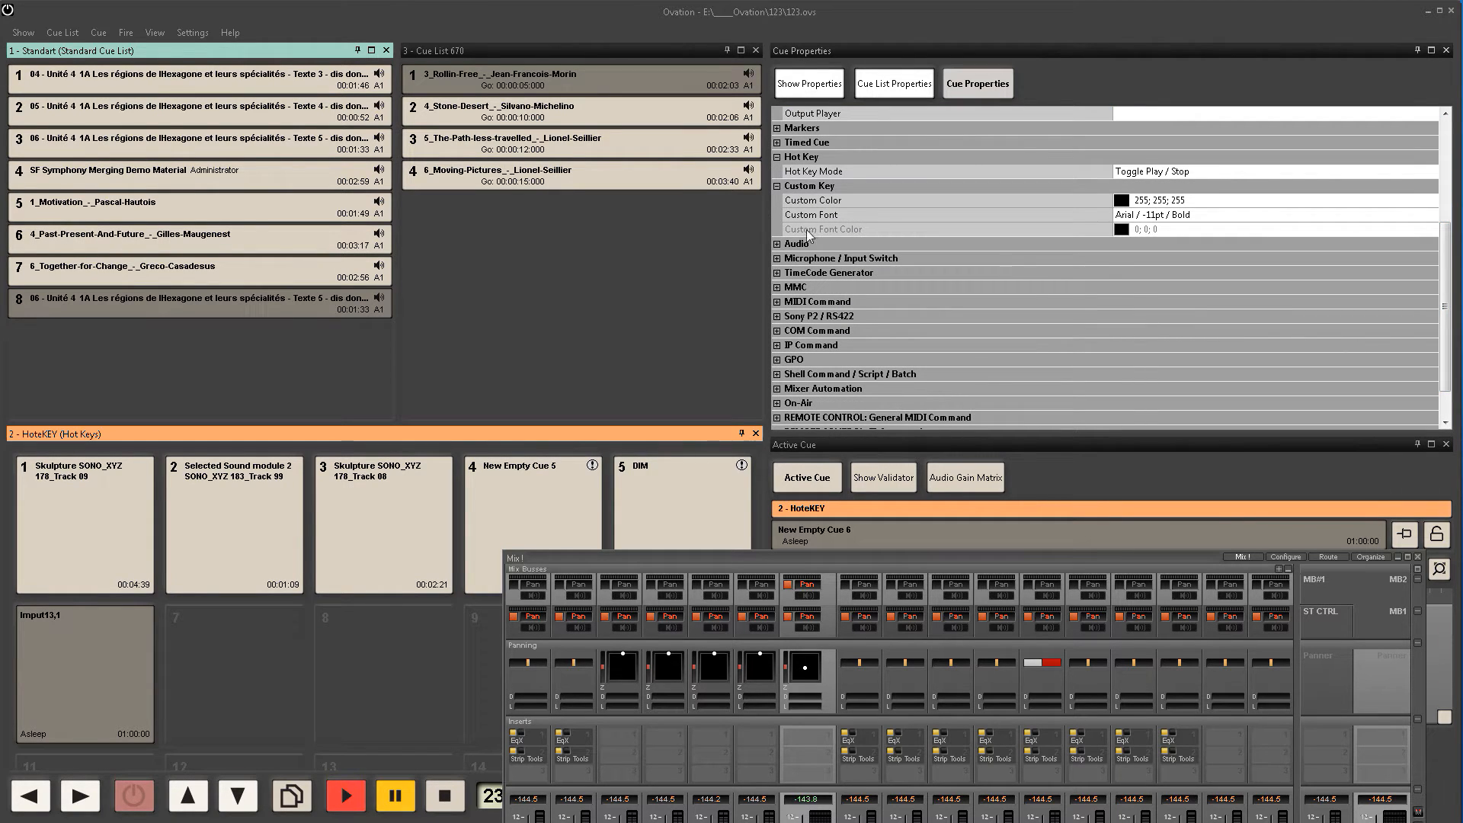
click(777, 259)
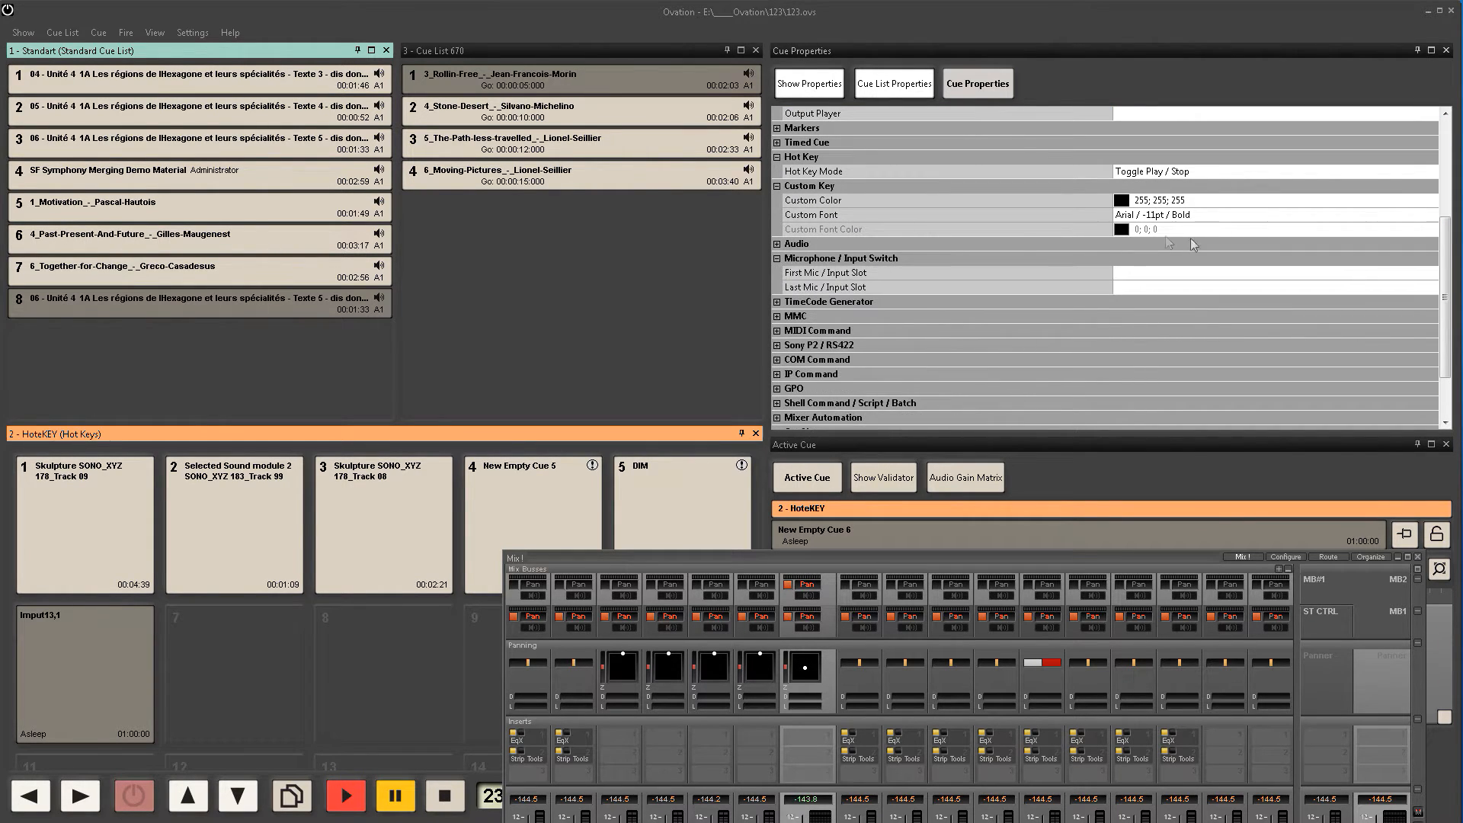
click(1156, 272)
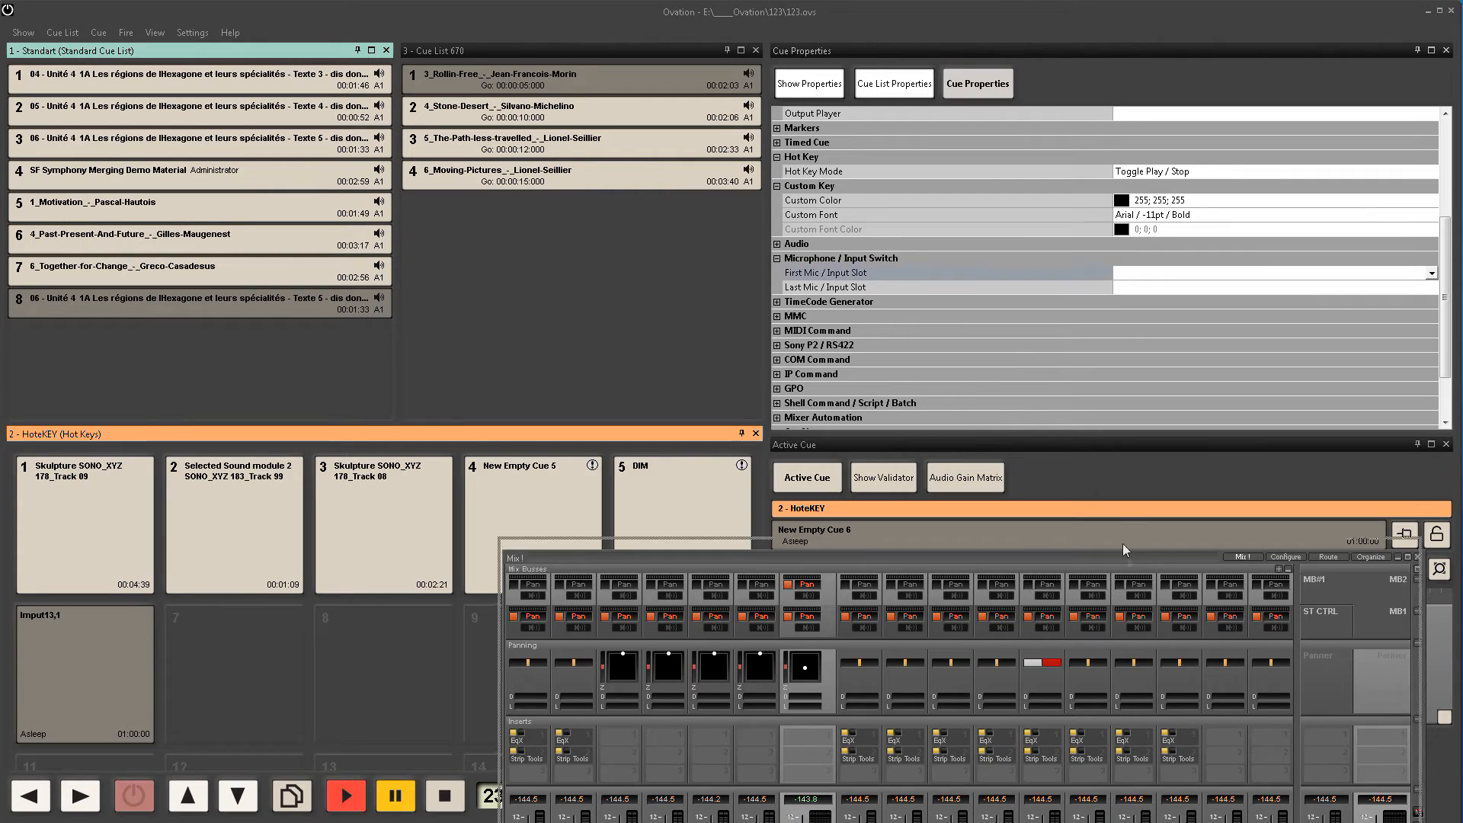
drag(1126, 557, 1100, 185)
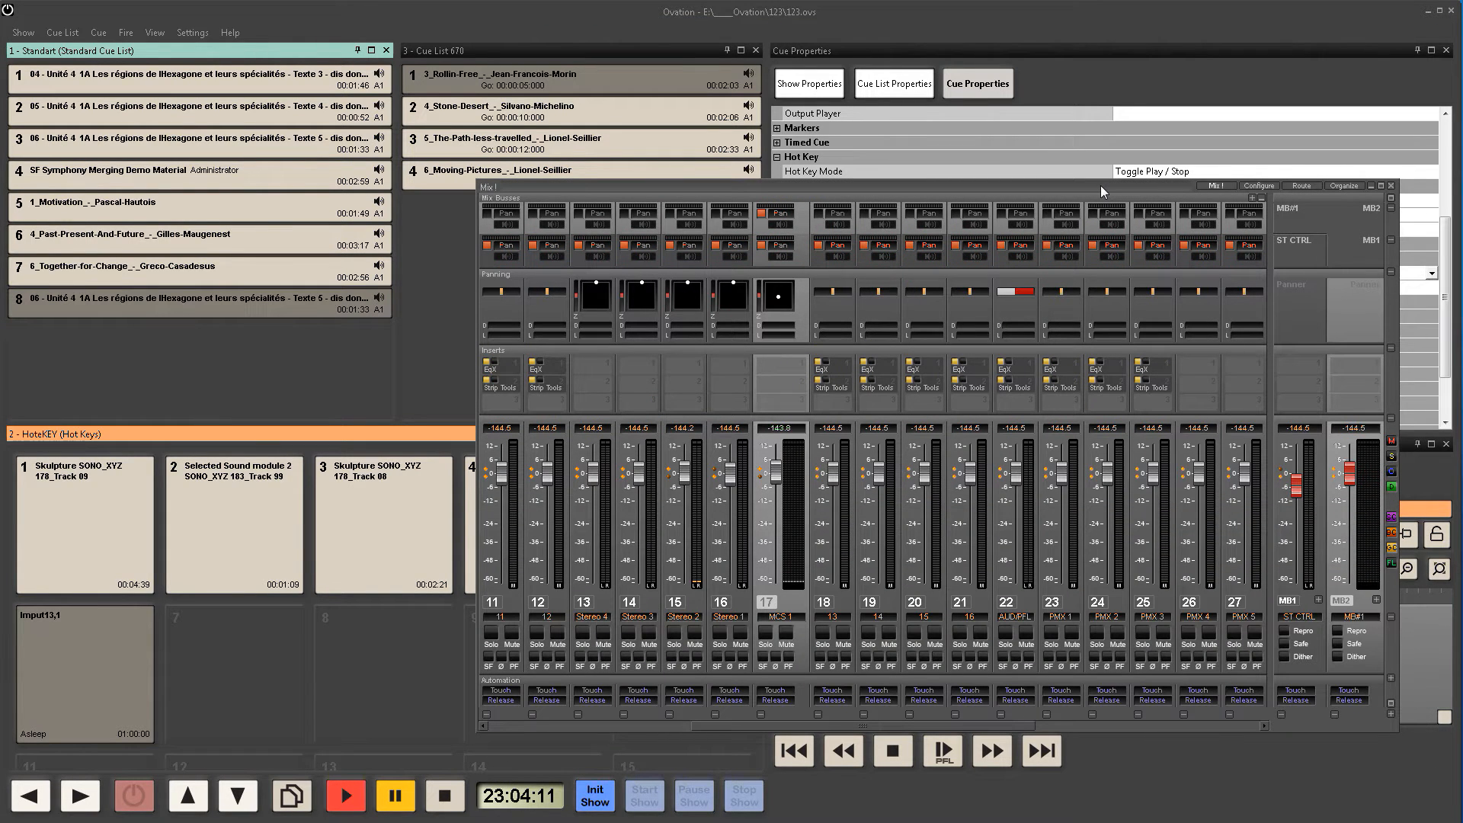
drag(1101, 191, 1104, 540)
click(1183, 274)
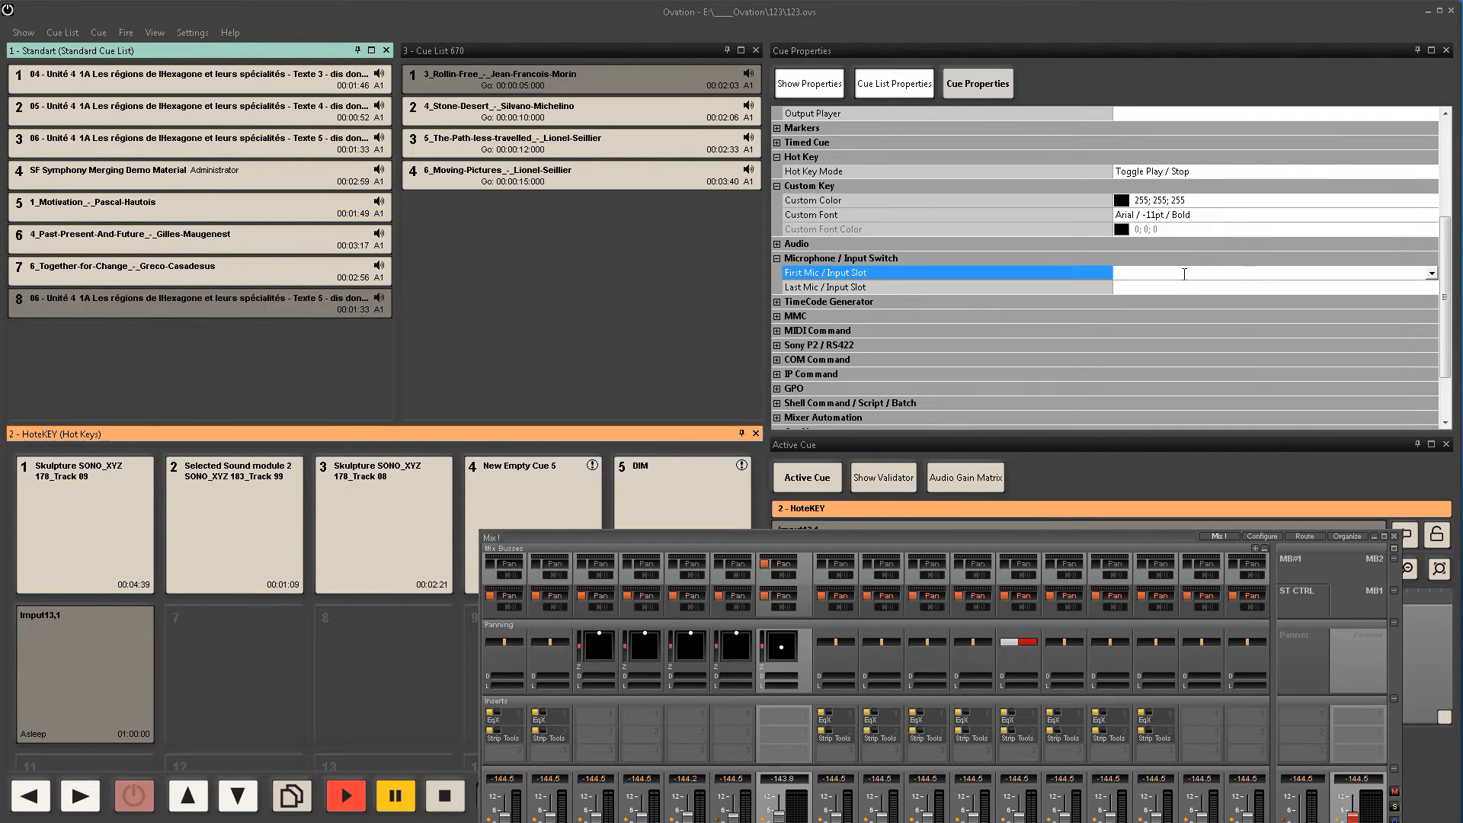
text(17)
Step: Set the cue's last microphone/input slot to 31, check the mixer strips from 17 upward and hide the mixer
click(1143, 287)
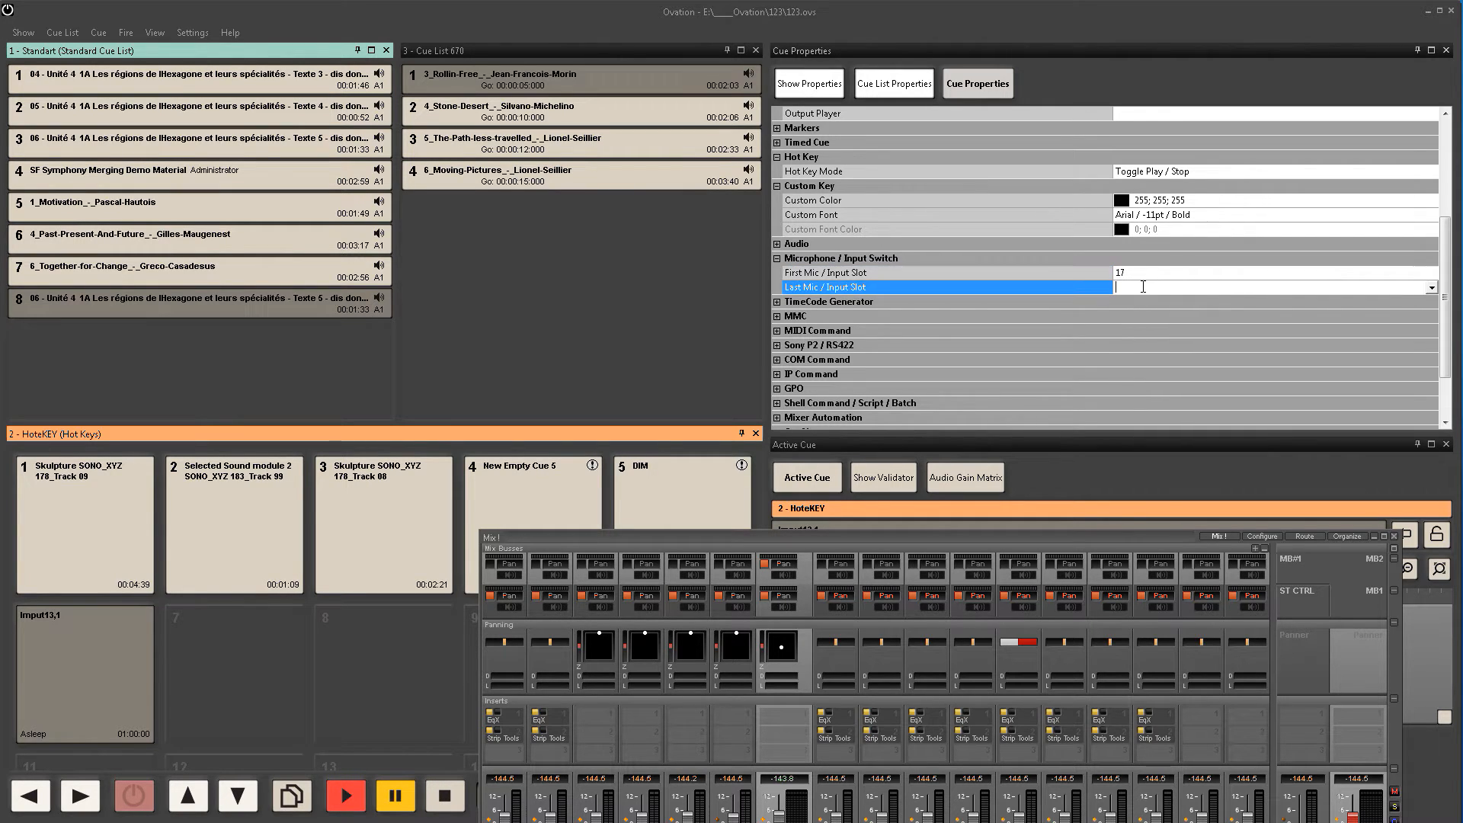
text(30)
key(BackSpace)
text(1)
drag(1033, 533, 1046, 400)
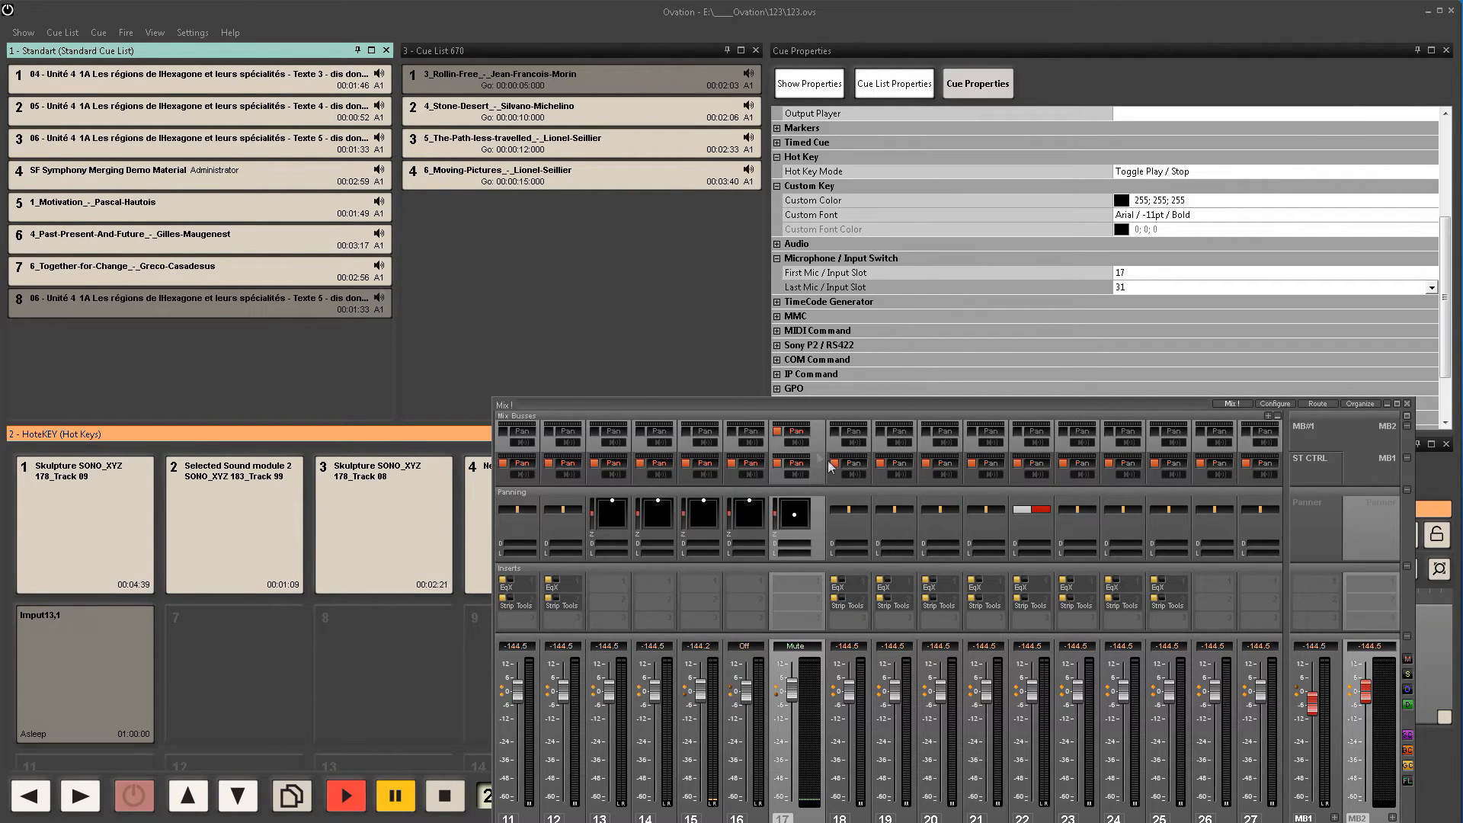
drag(895, 404, 864, 354)
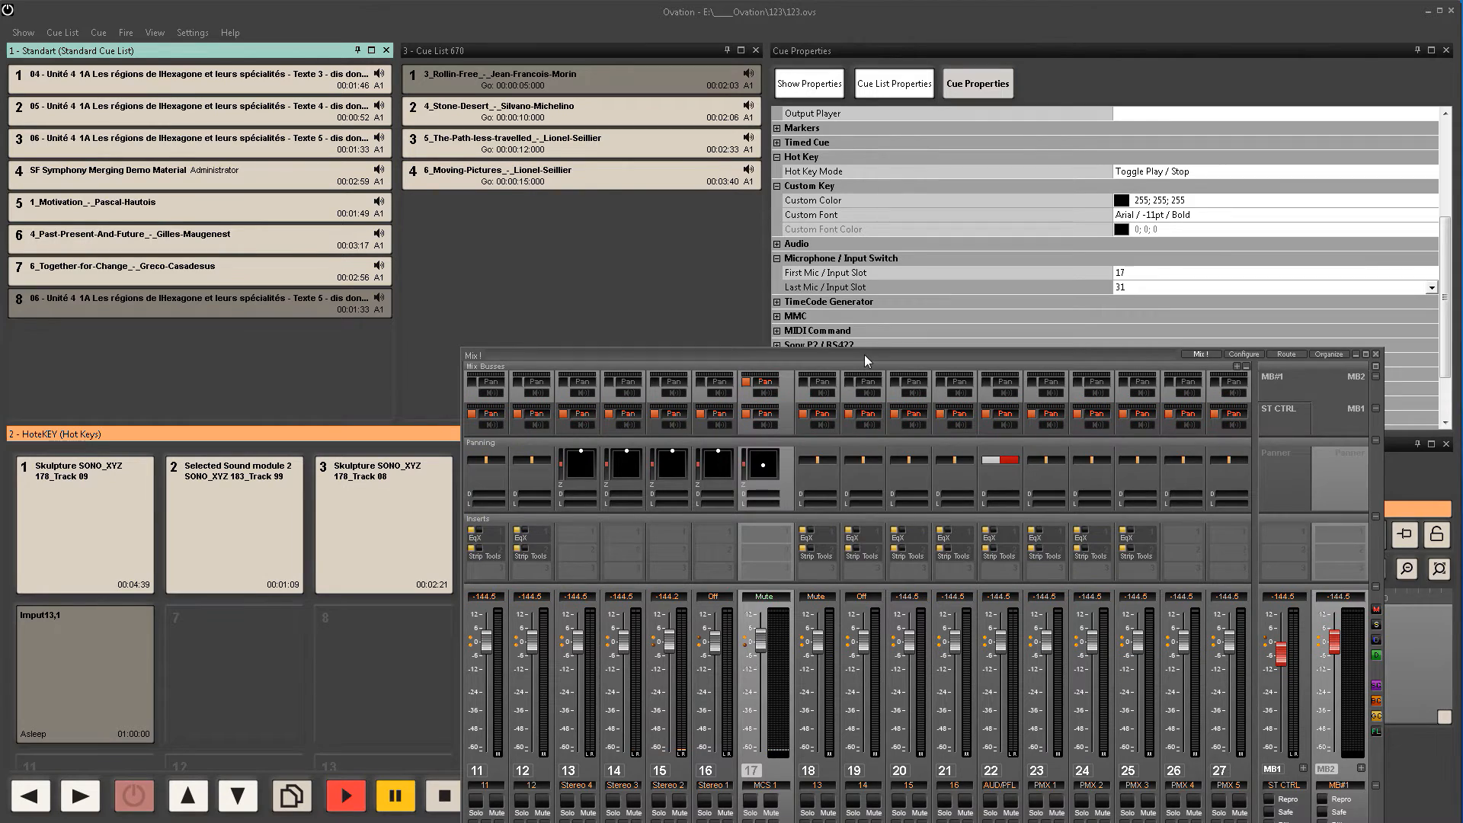
key(x)
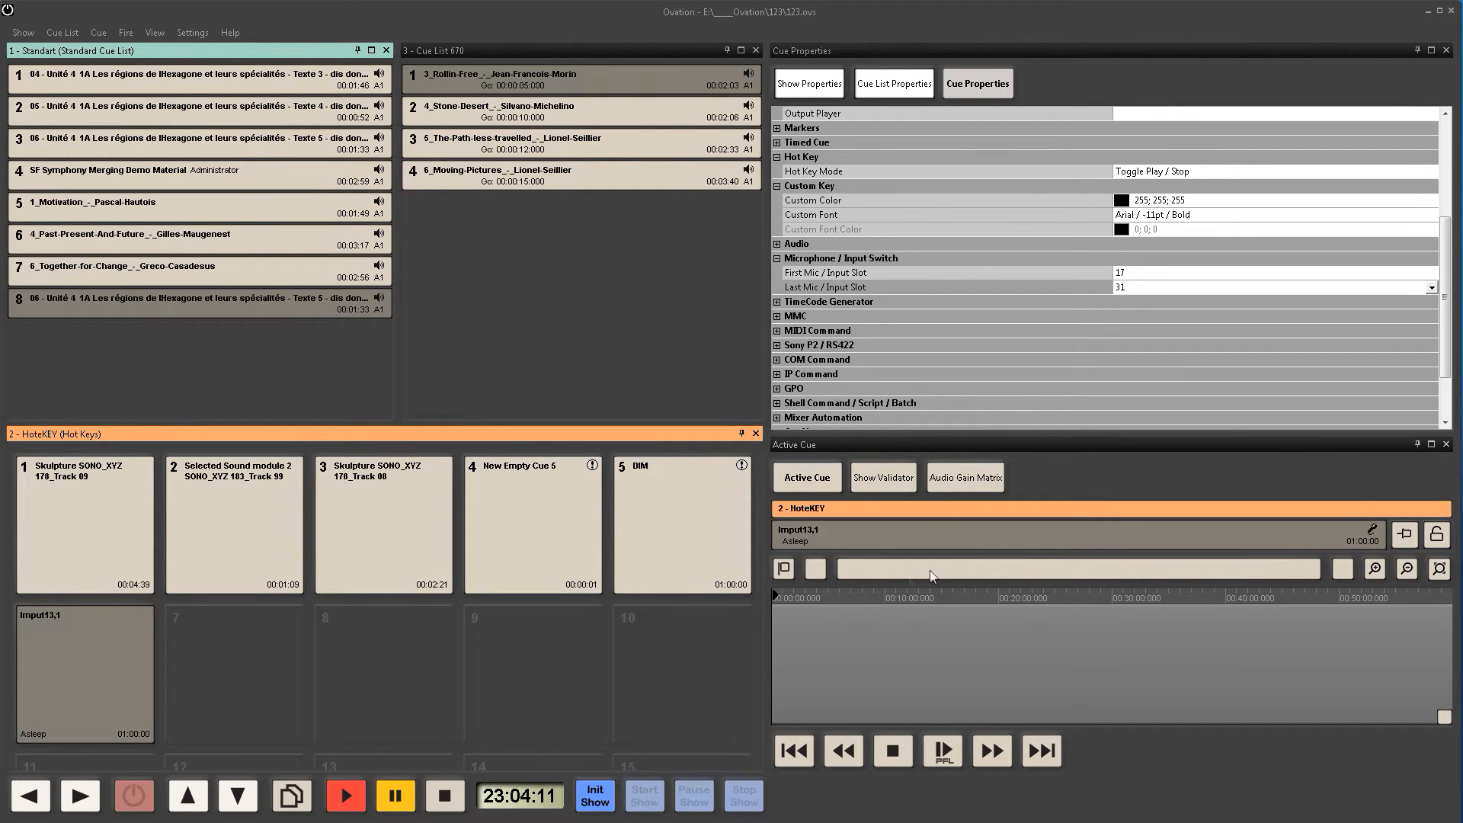
Step: Place a marker at about 15:50 on the Imput13,1 cue's timeline
drag(804, 597, 953, 597)
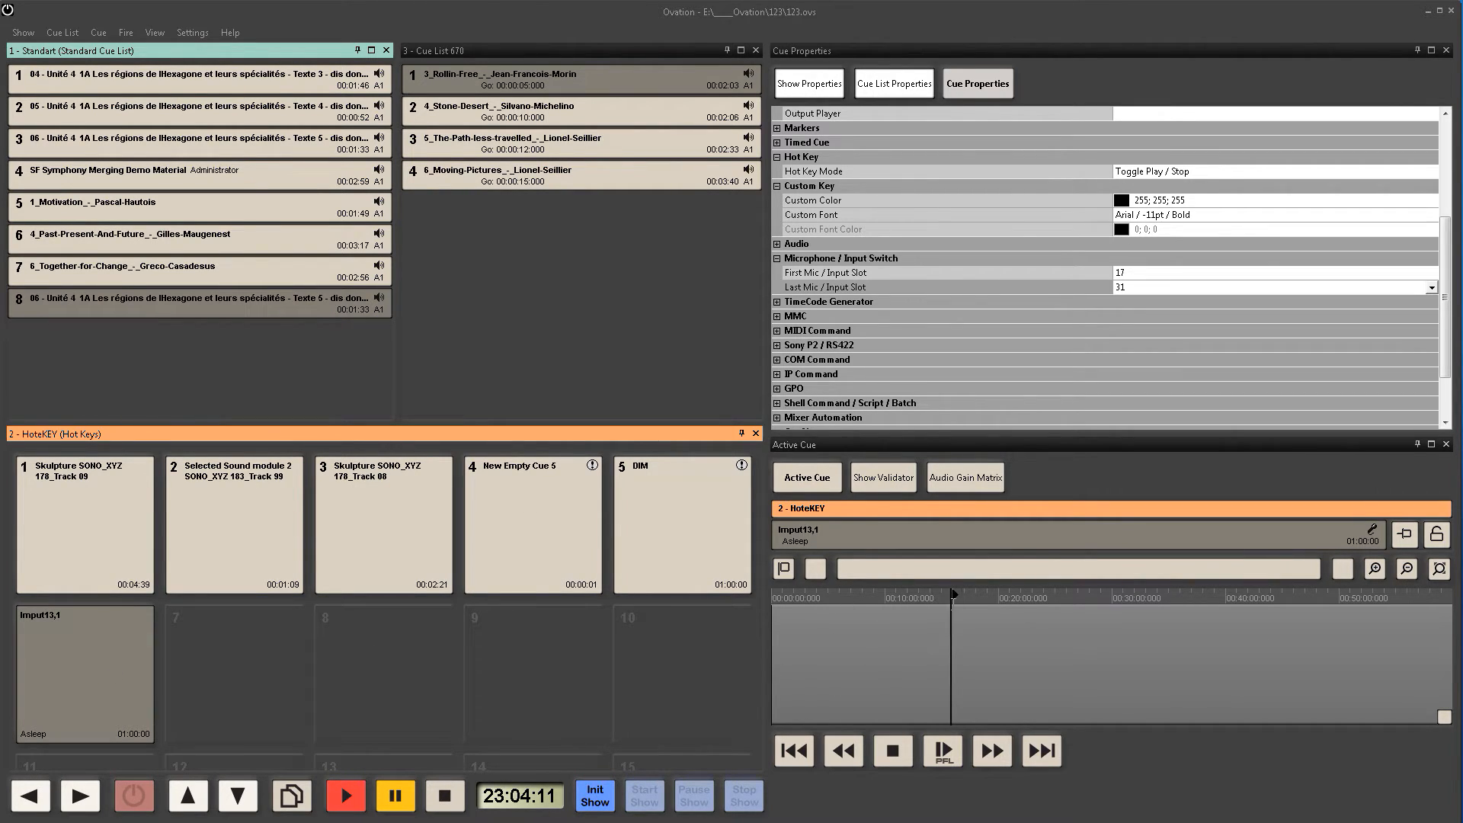
click(790, 573)
click(800, 595)
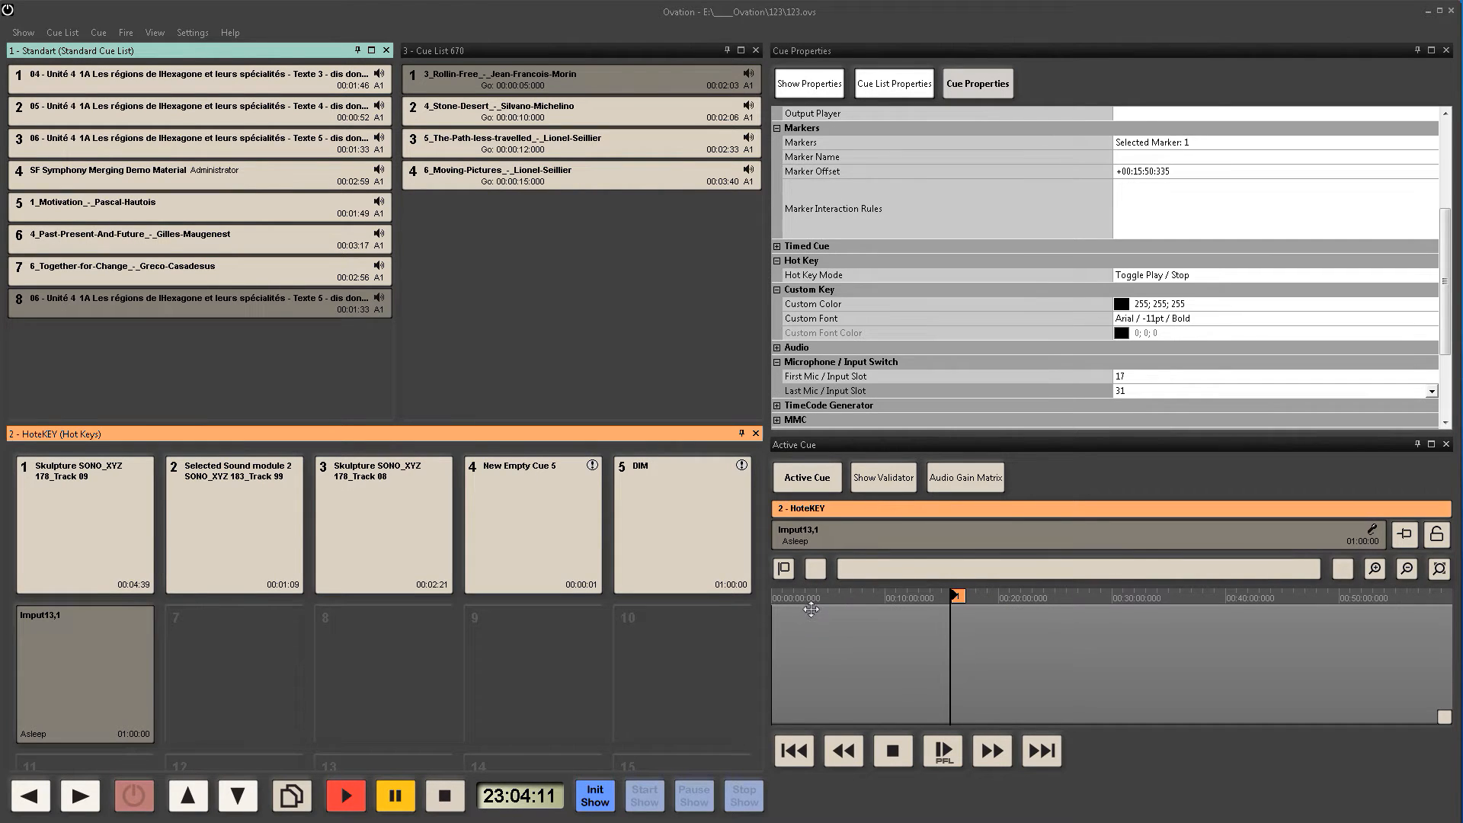
Step: Examine the actions offered in the new marker's interaction rules, leaving without adding a rule
click(1401, 204)
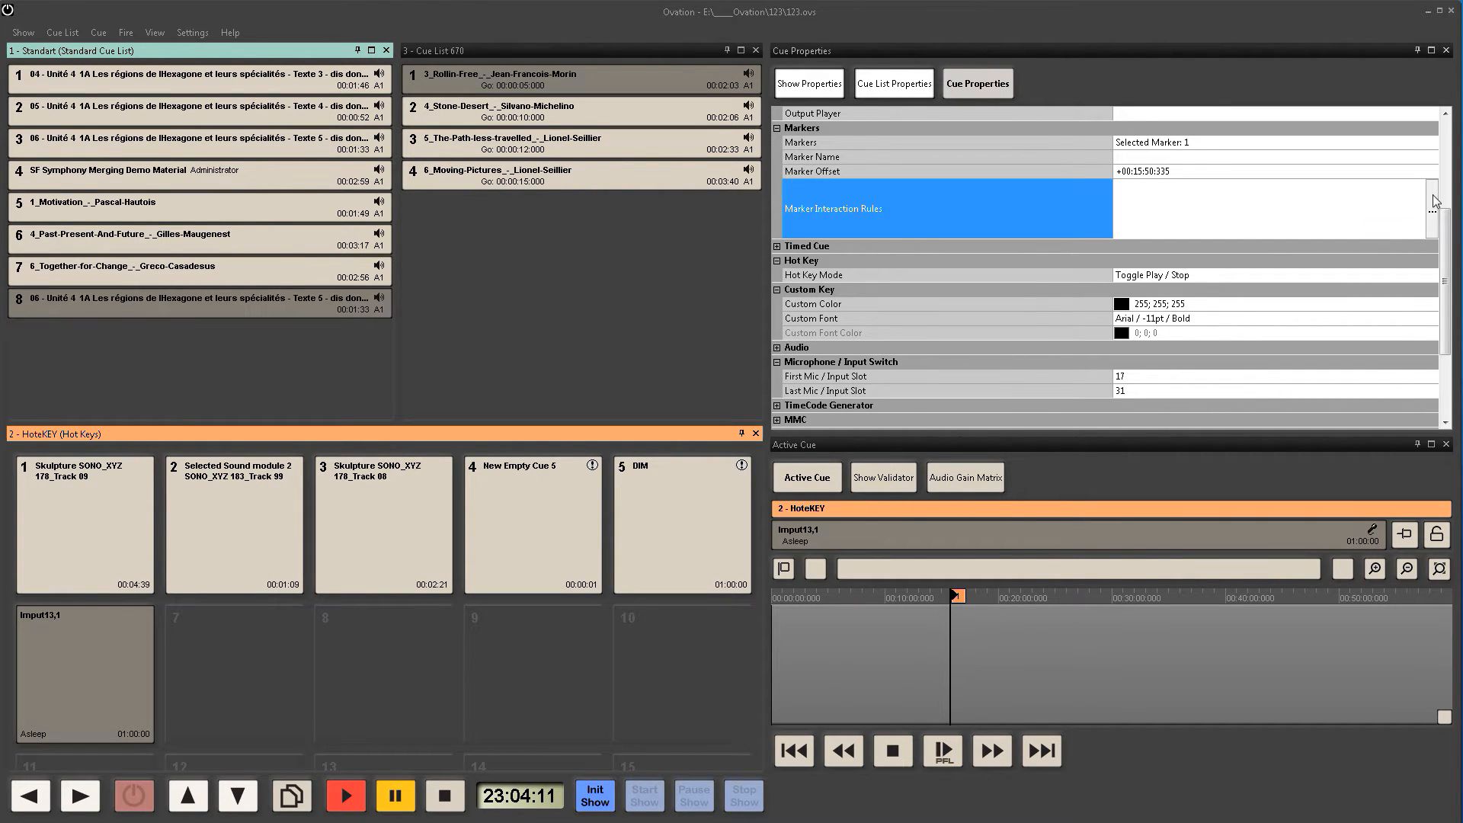
click(1433, 211)
click(491, 290)
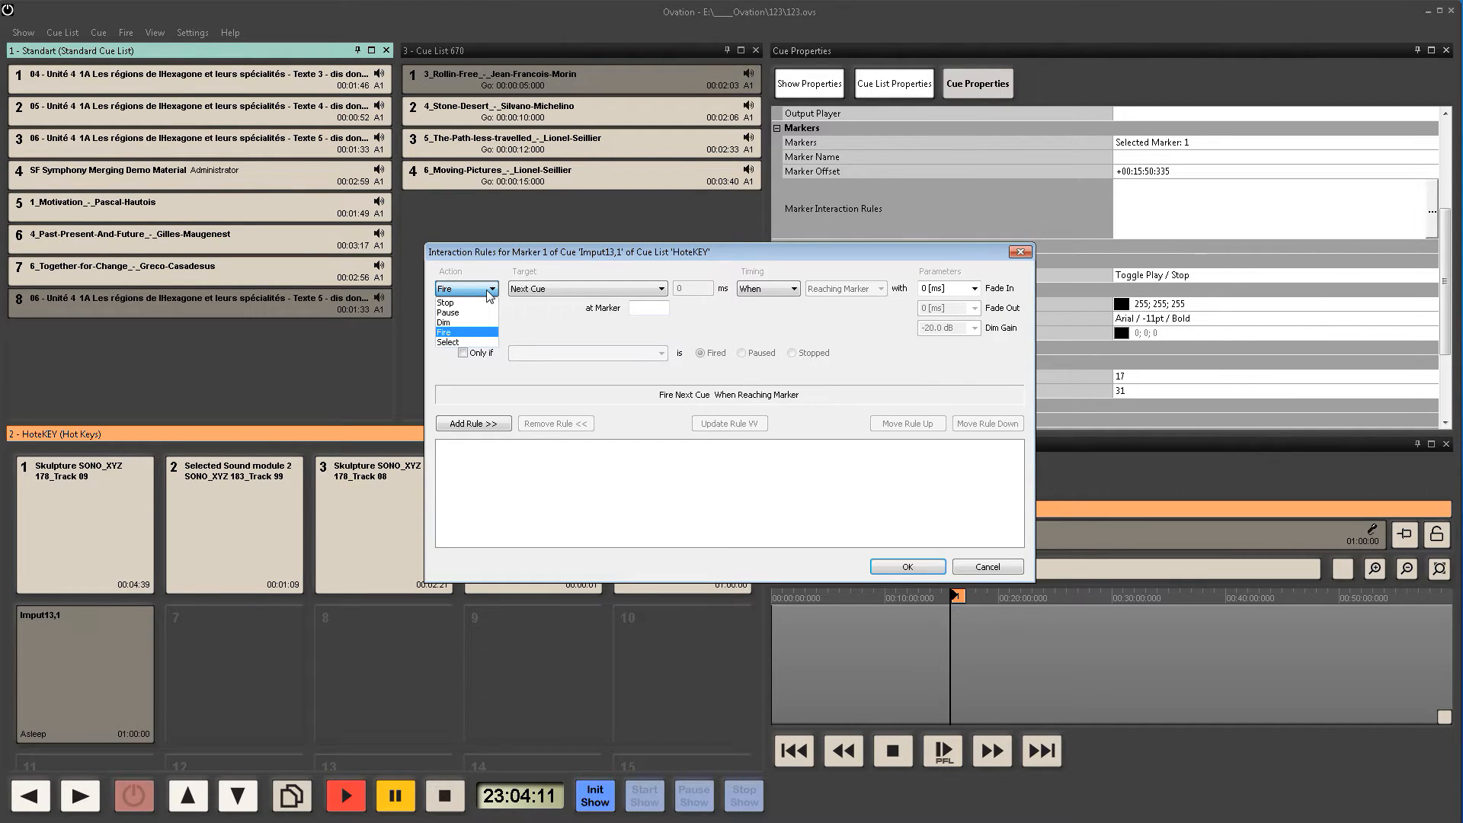
click(484, 333)
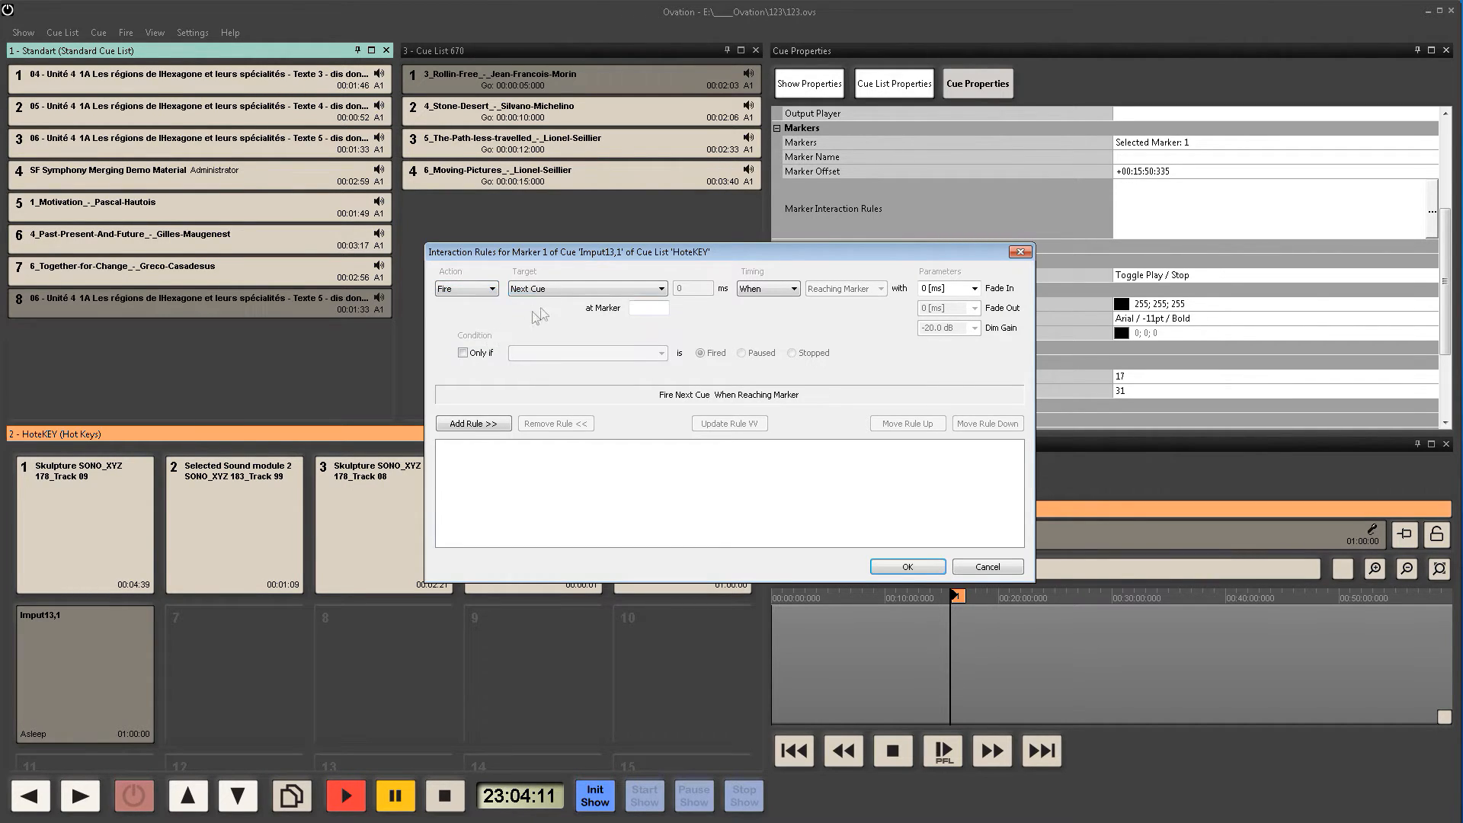
click(462, 288)
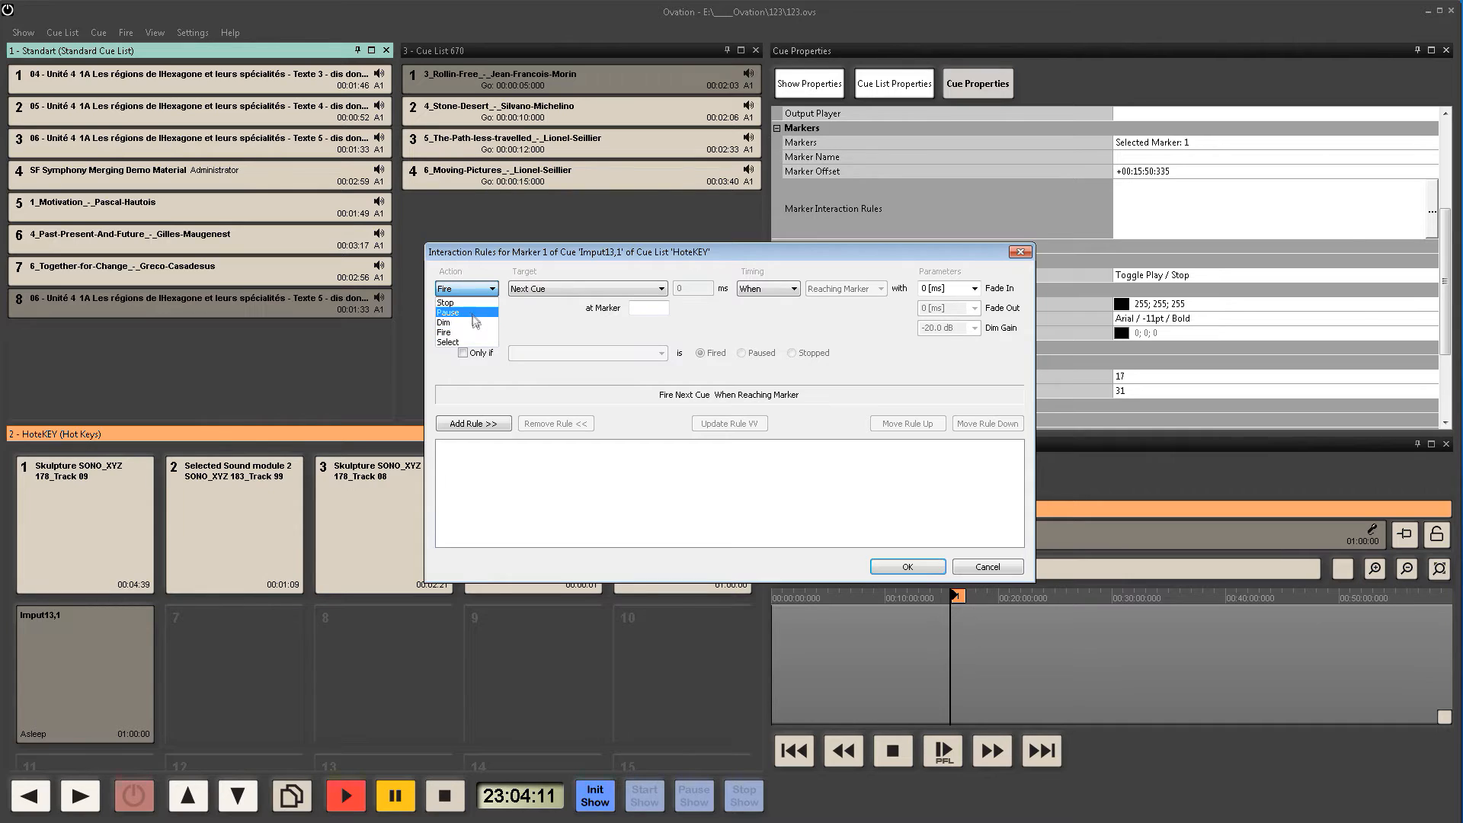
click(790, 328)
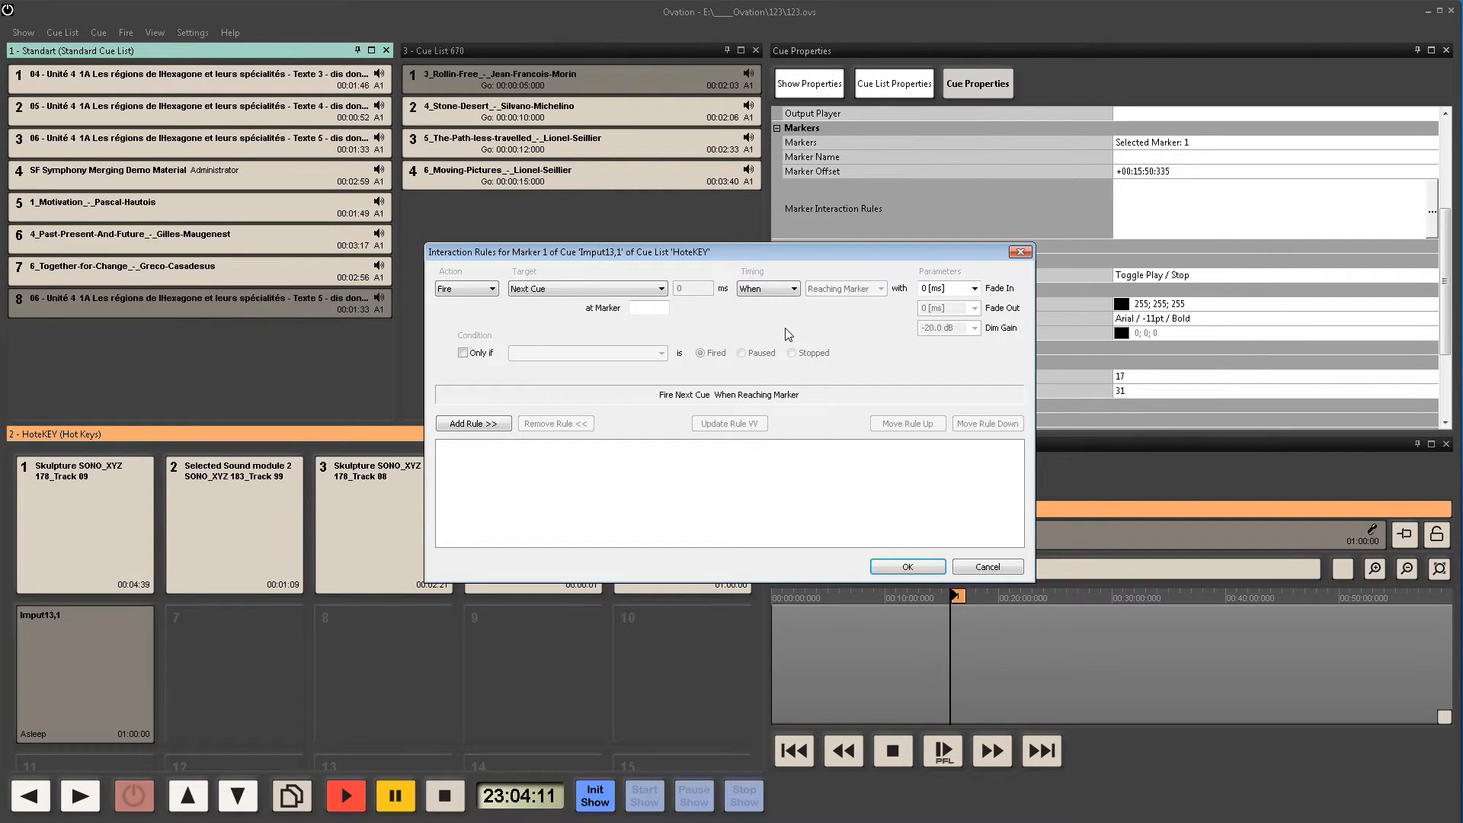
click(1003, 570)
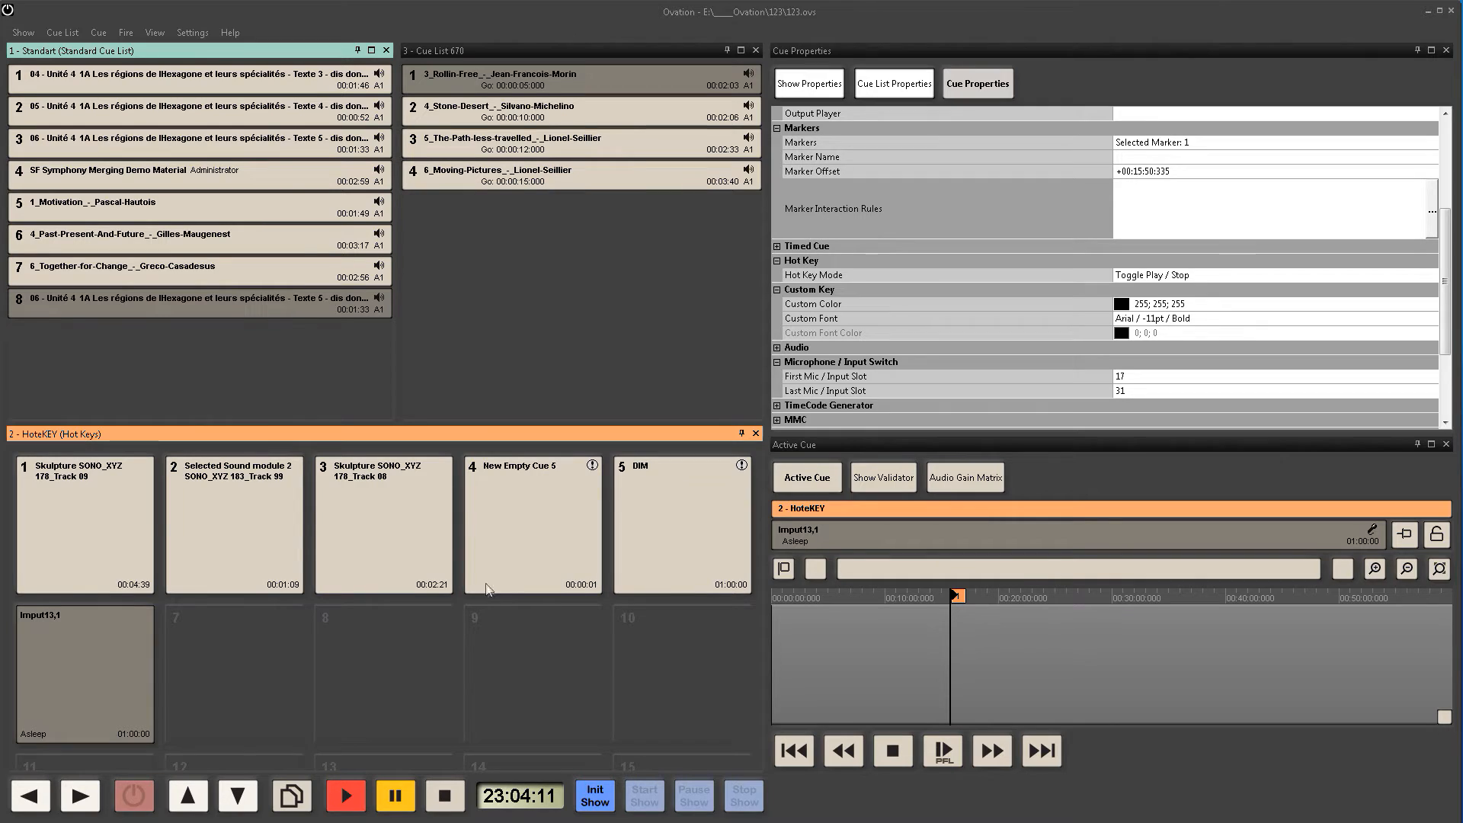
Step: Give hot key cue 1 a gain matrix of size 5 and adjust input 1's gains to outputs 2–5 to between about -127 and -124
click(112, 538)
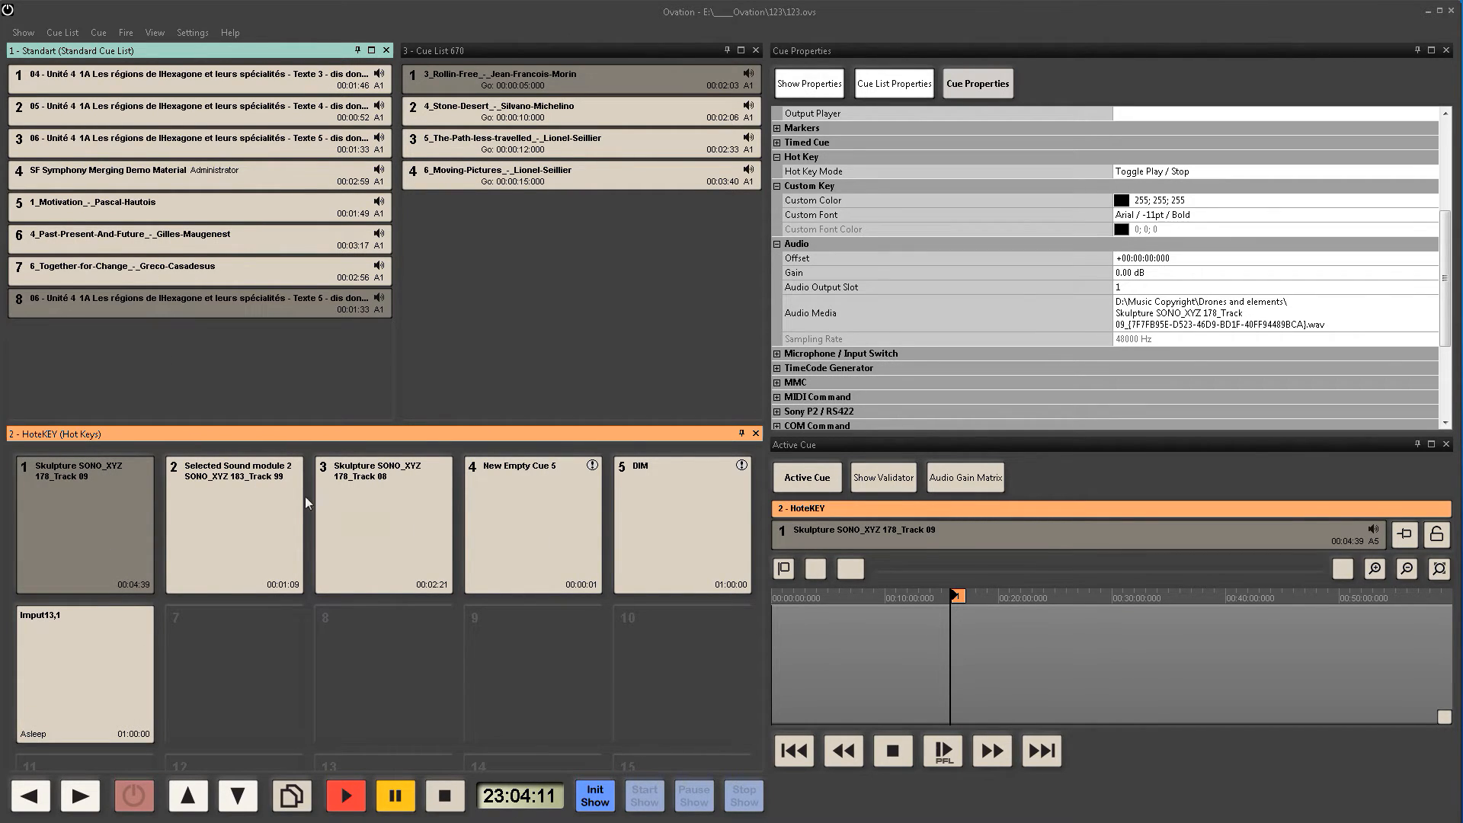
click(983, 481)
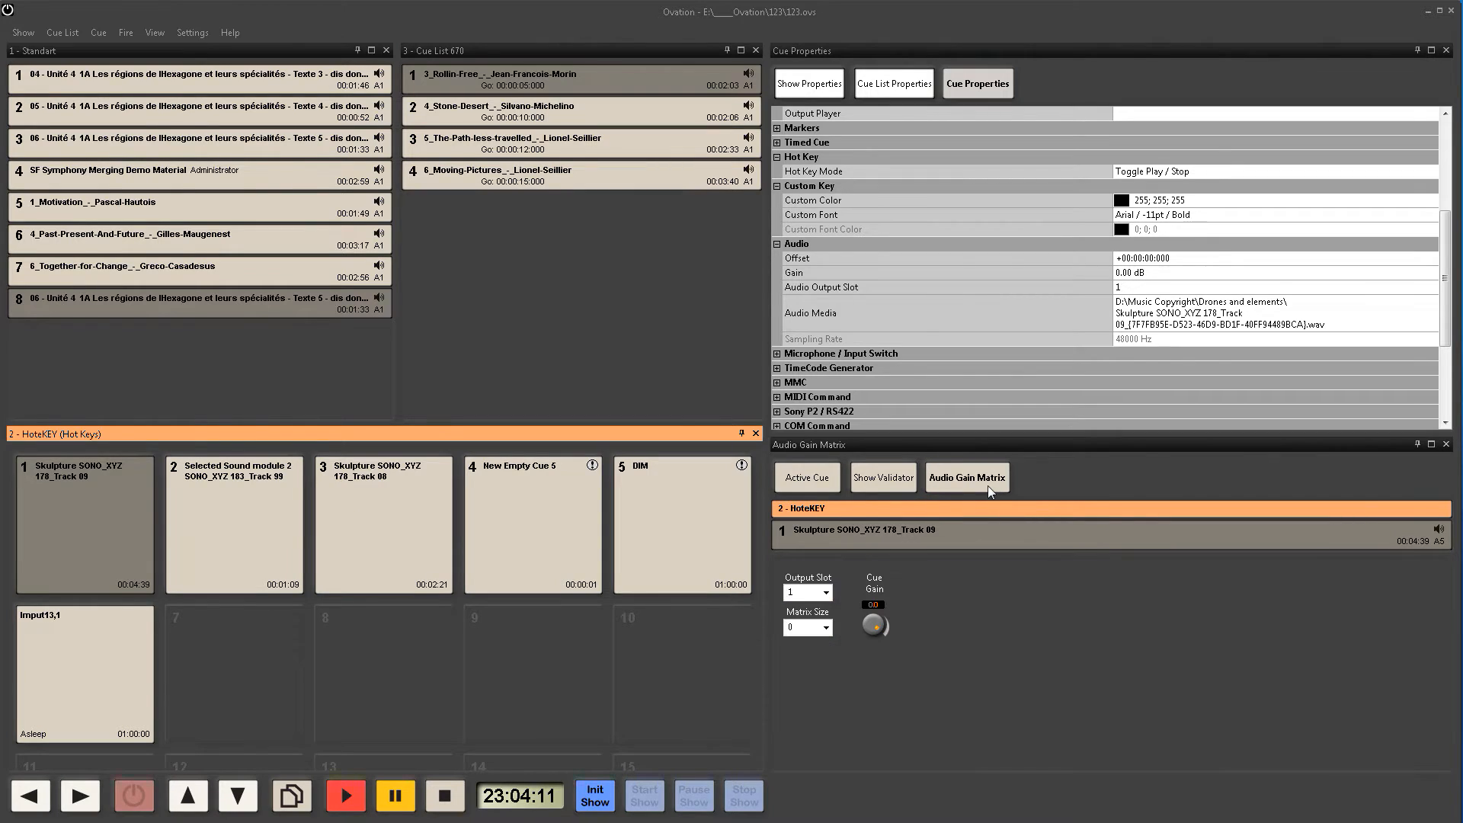
click(826, 627)
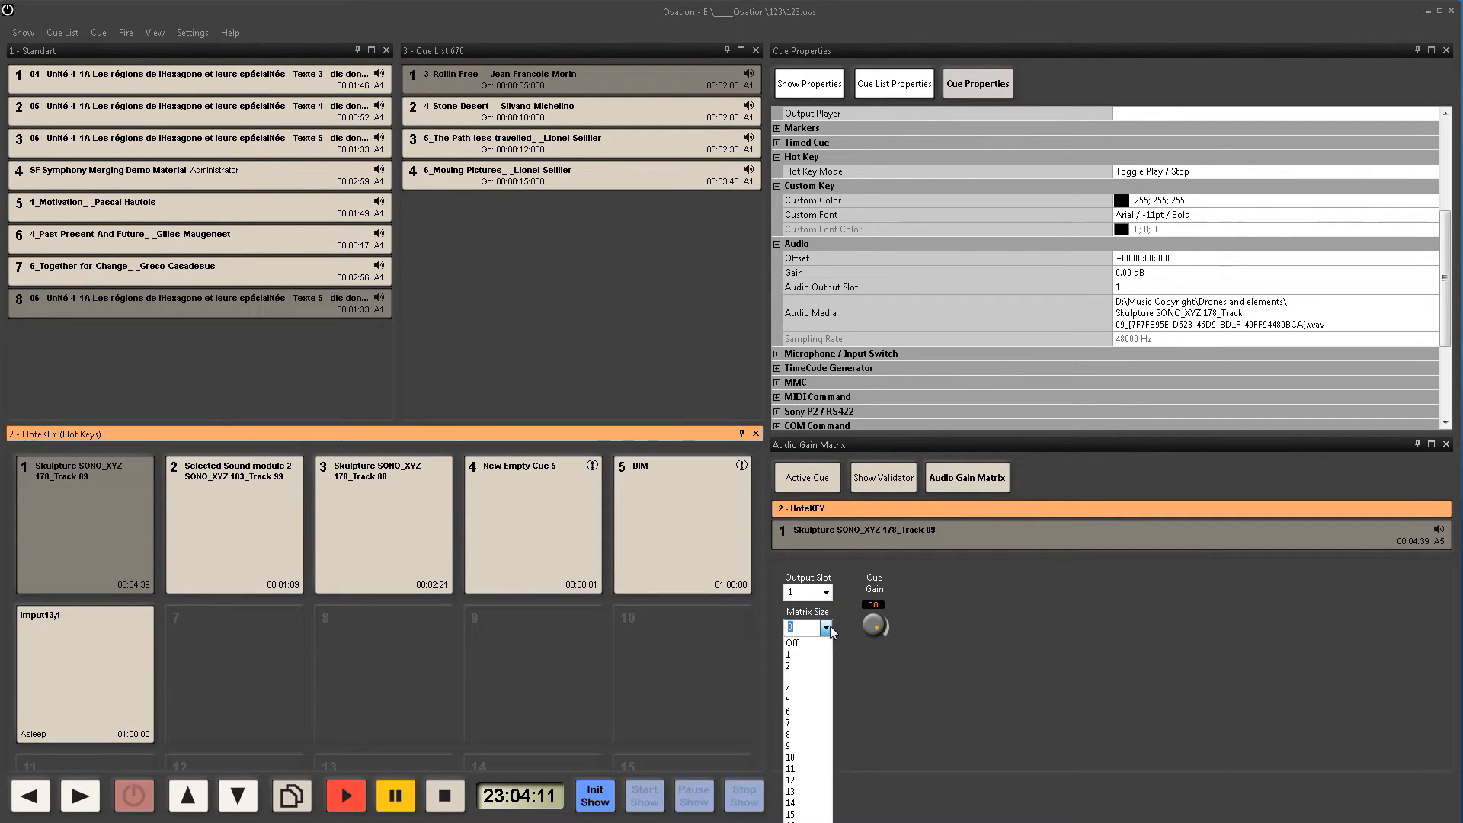
click(801, 697)
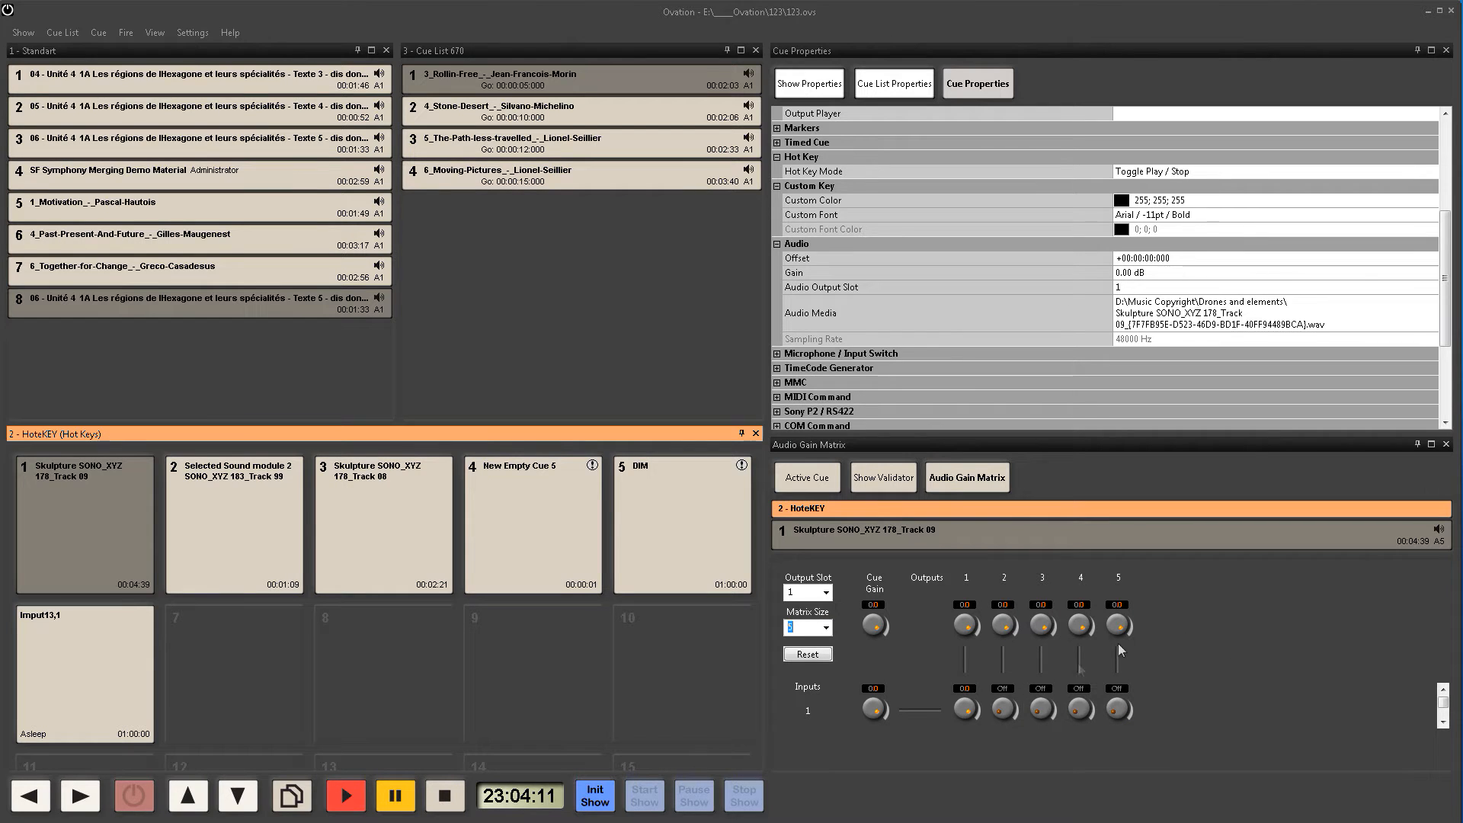
drag(1004, 709, 1120, 704)
Step: Set hot key cue 1's output slot to 5 and raise input 1's gain to output 7 to -121.8
click(825, 592)
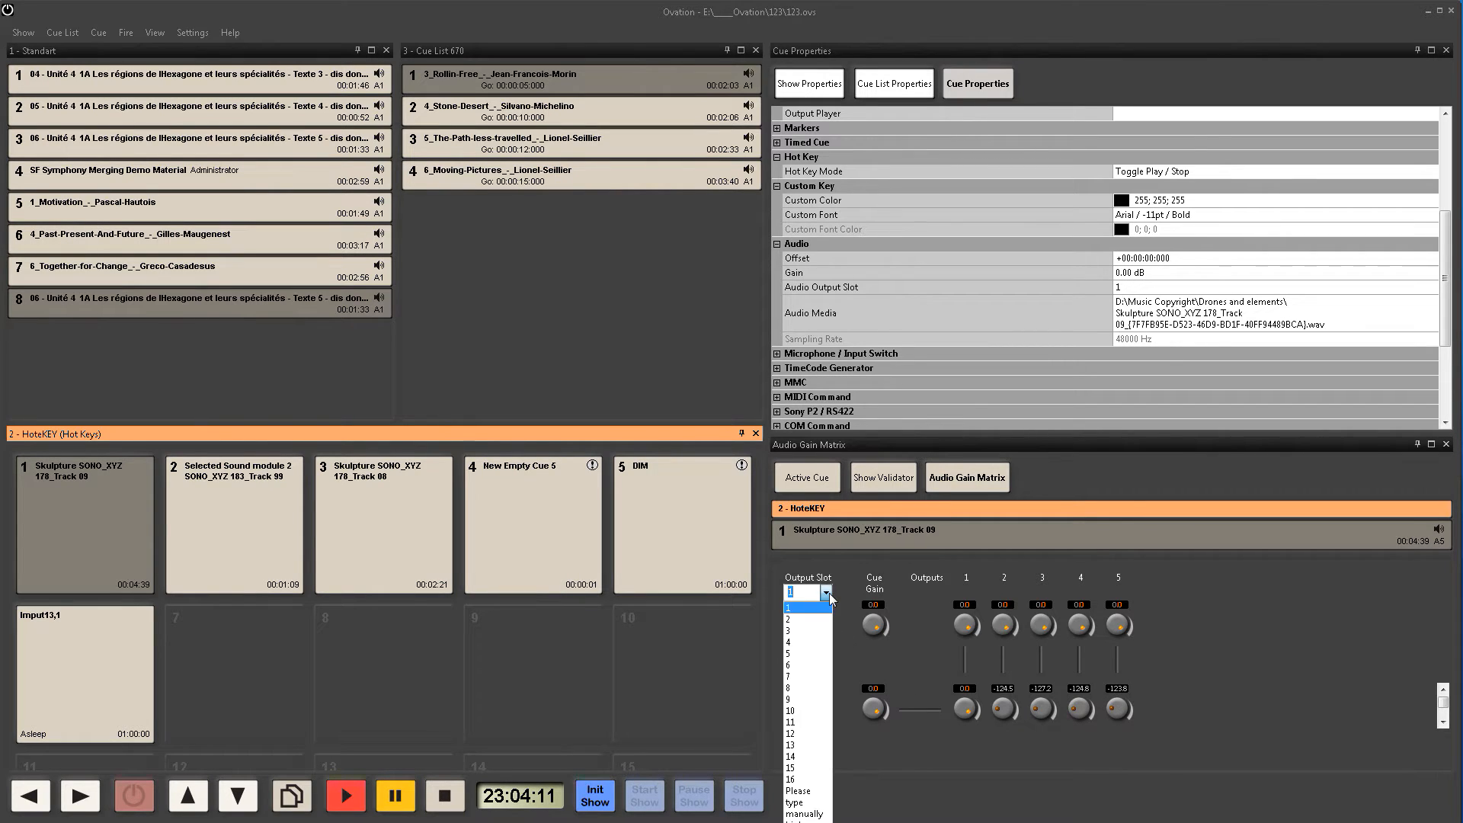
click(806, 647)
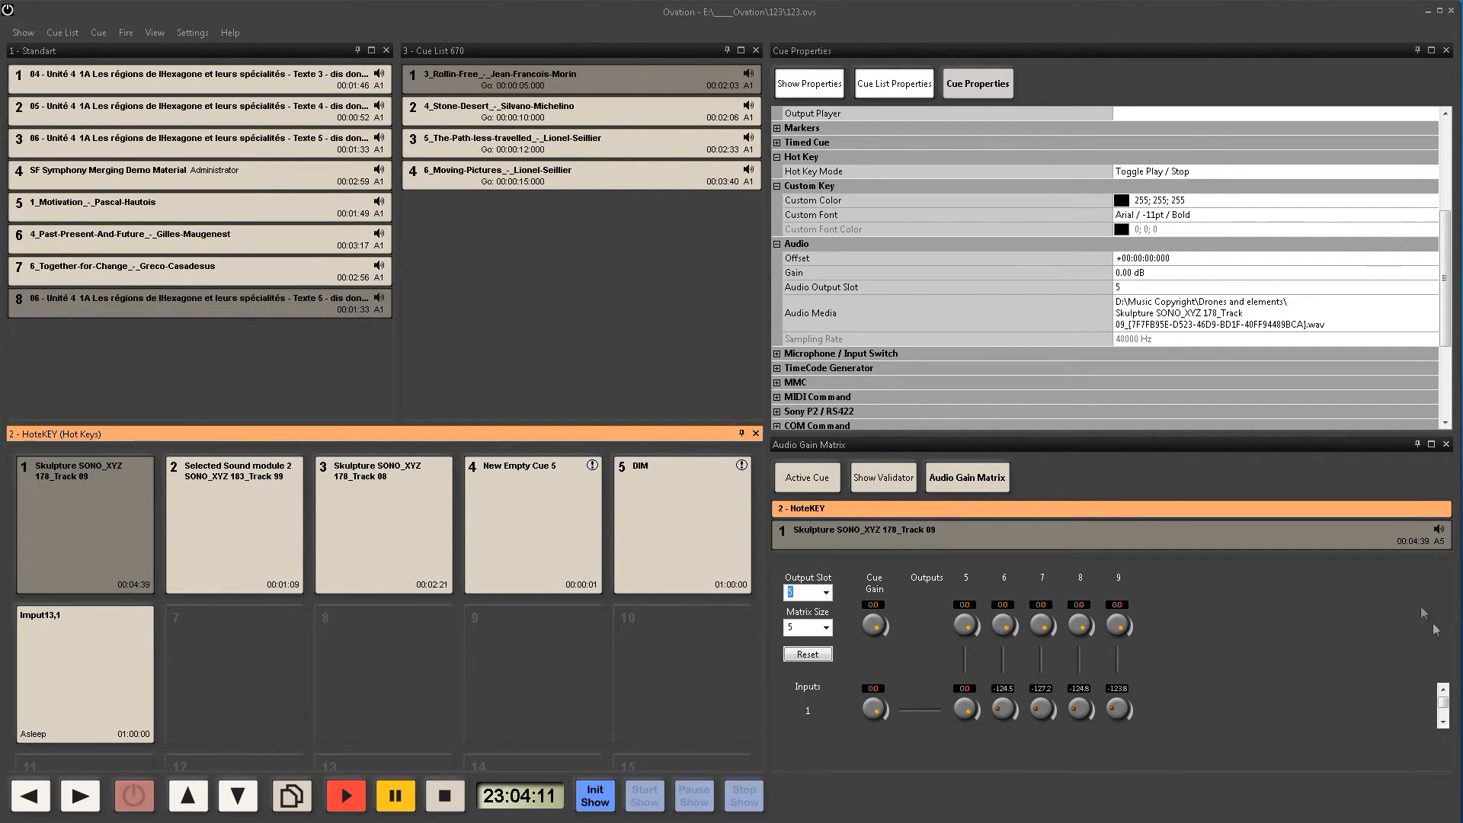
click(1133, 432)
drag(1133, 440, 1134, 200)
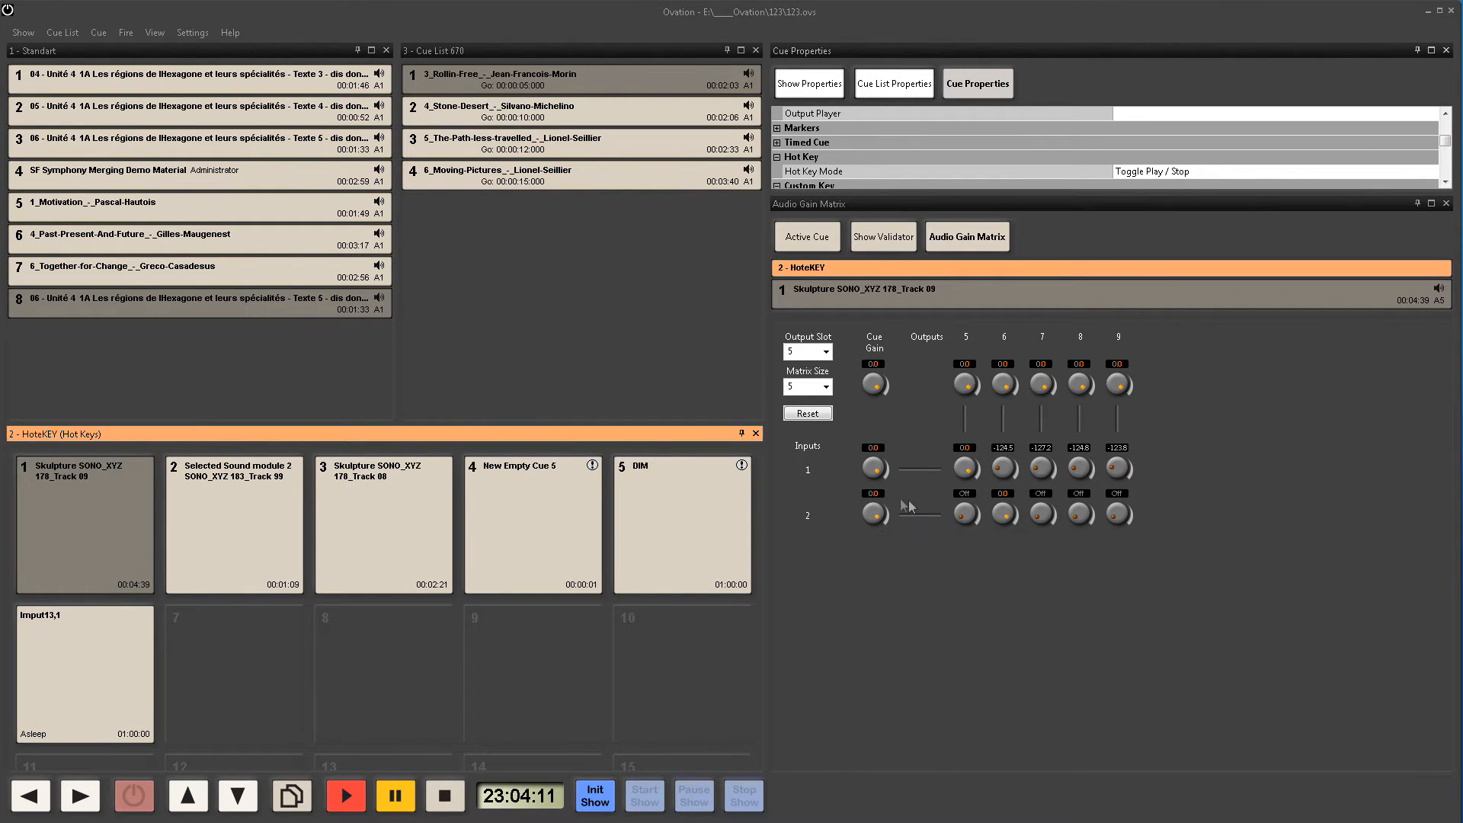
drag(1043, 468, 1054, 464)
drag(1007, 195, 1007, 469)
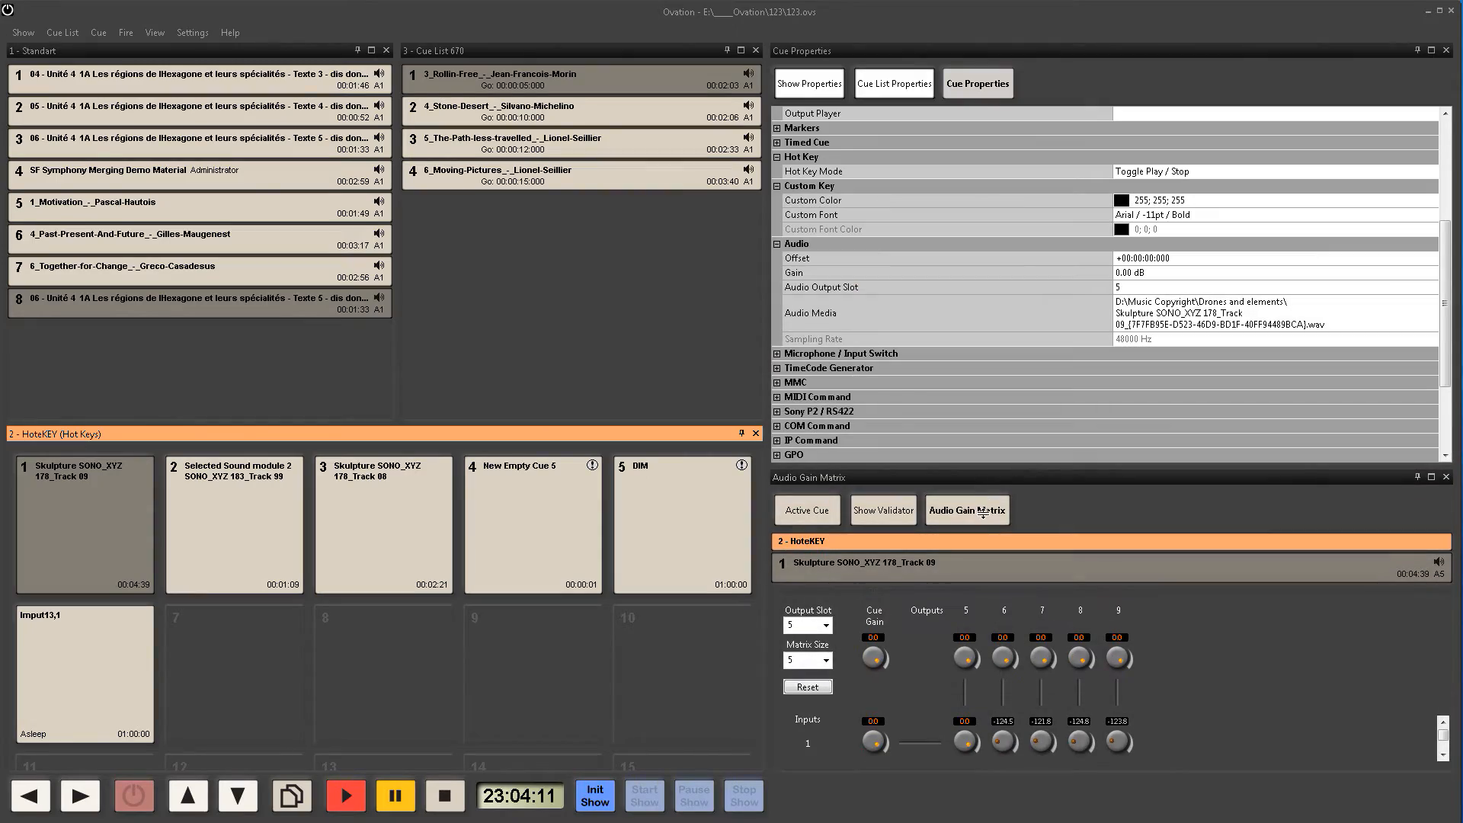
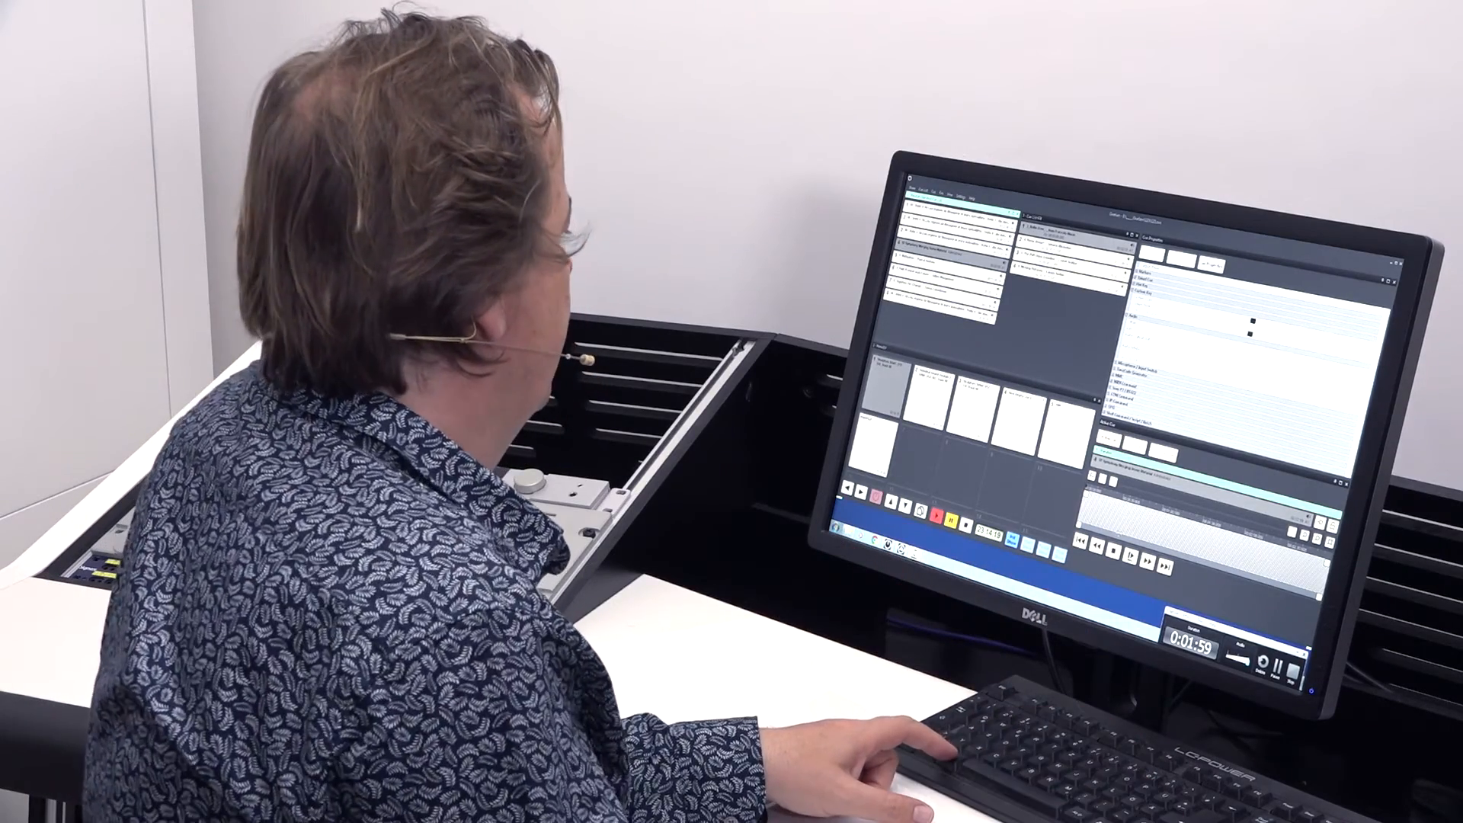
click(1065, 347)
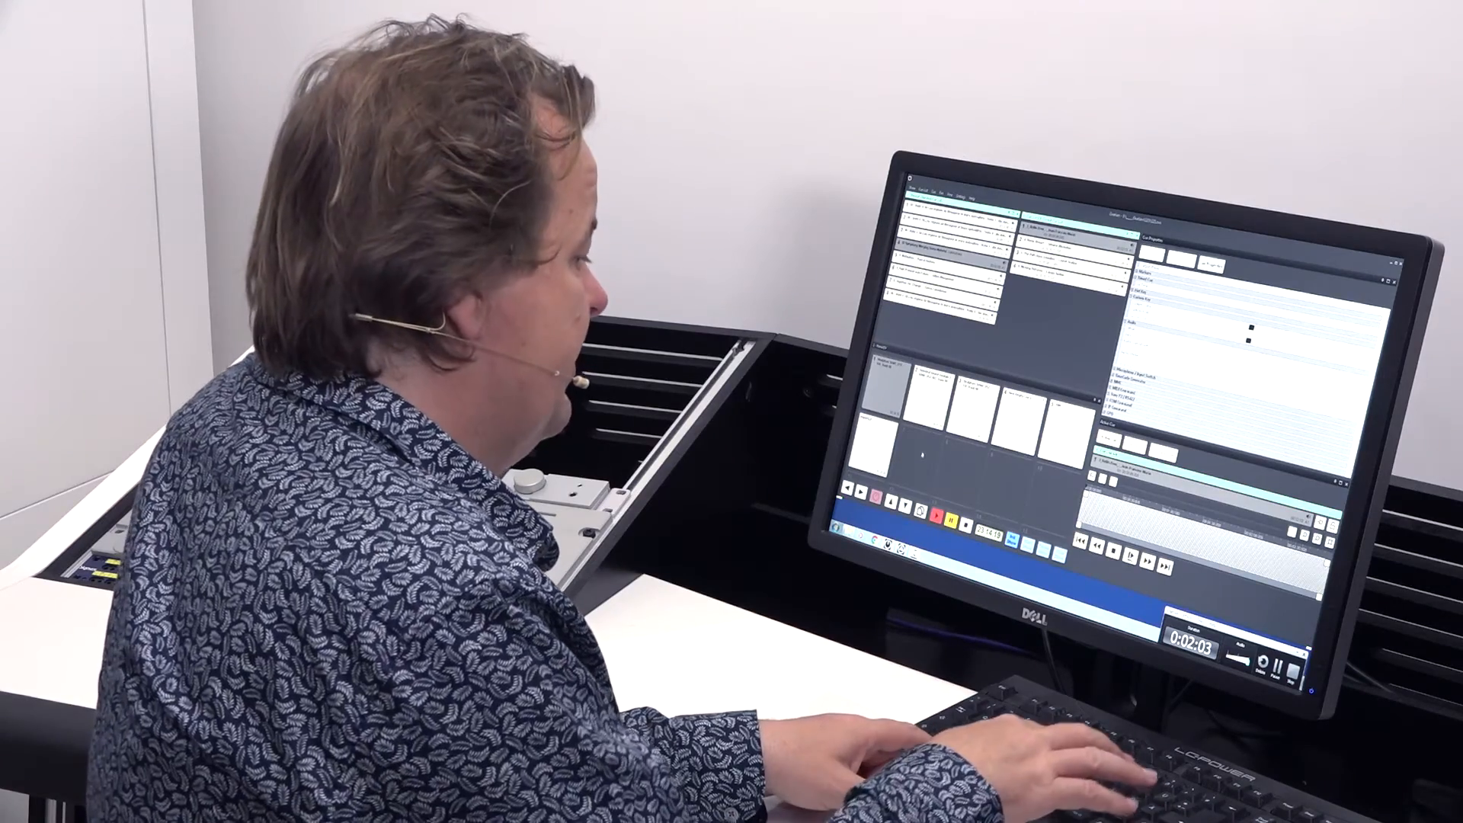
click(922, 455)
Step: Bring up the mixer and add a short empty cue beside Imput13,1 in the HoteKEY list
key(alt+Tab)
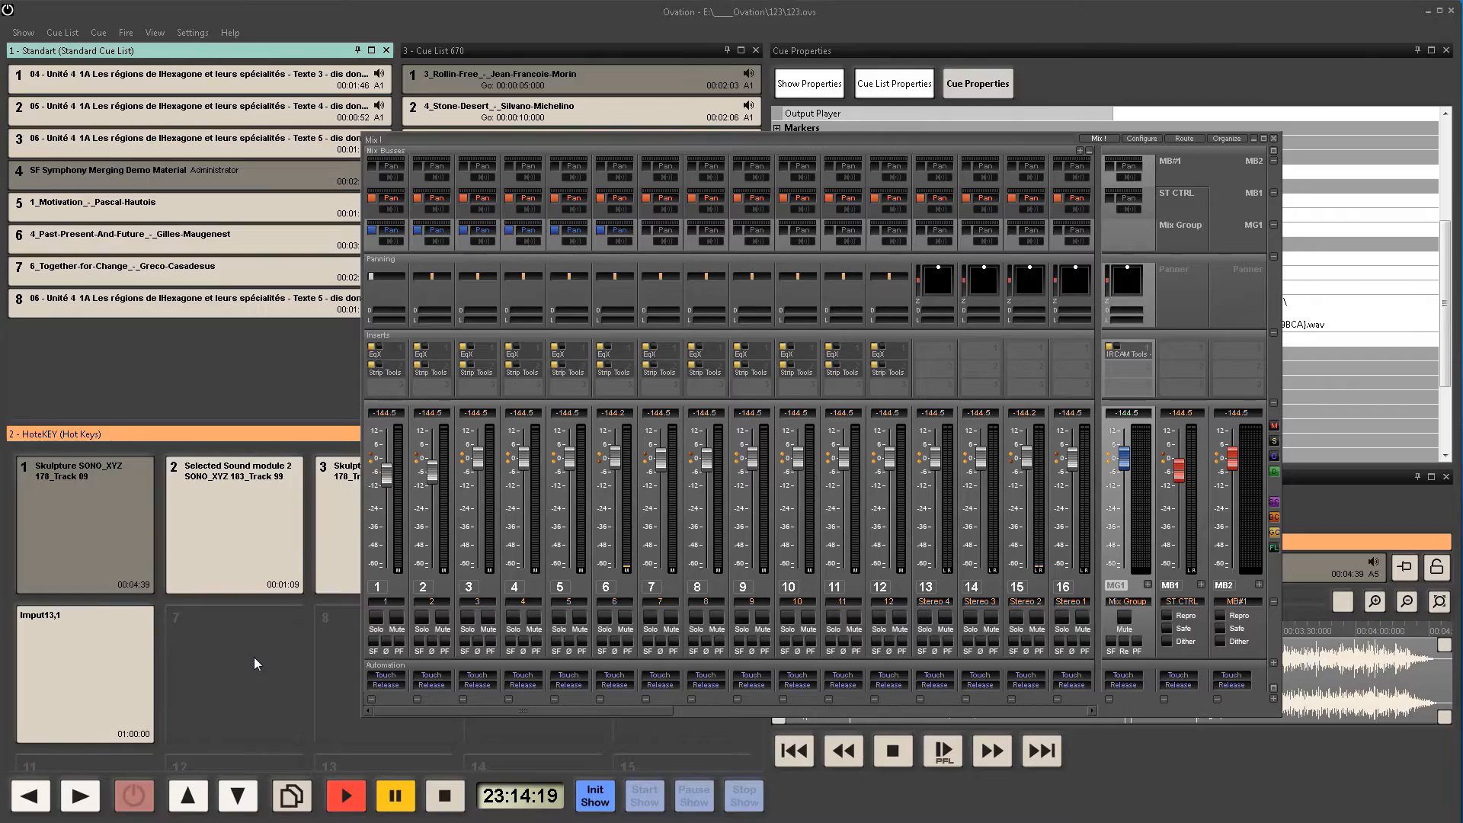
right_click(254, 657)
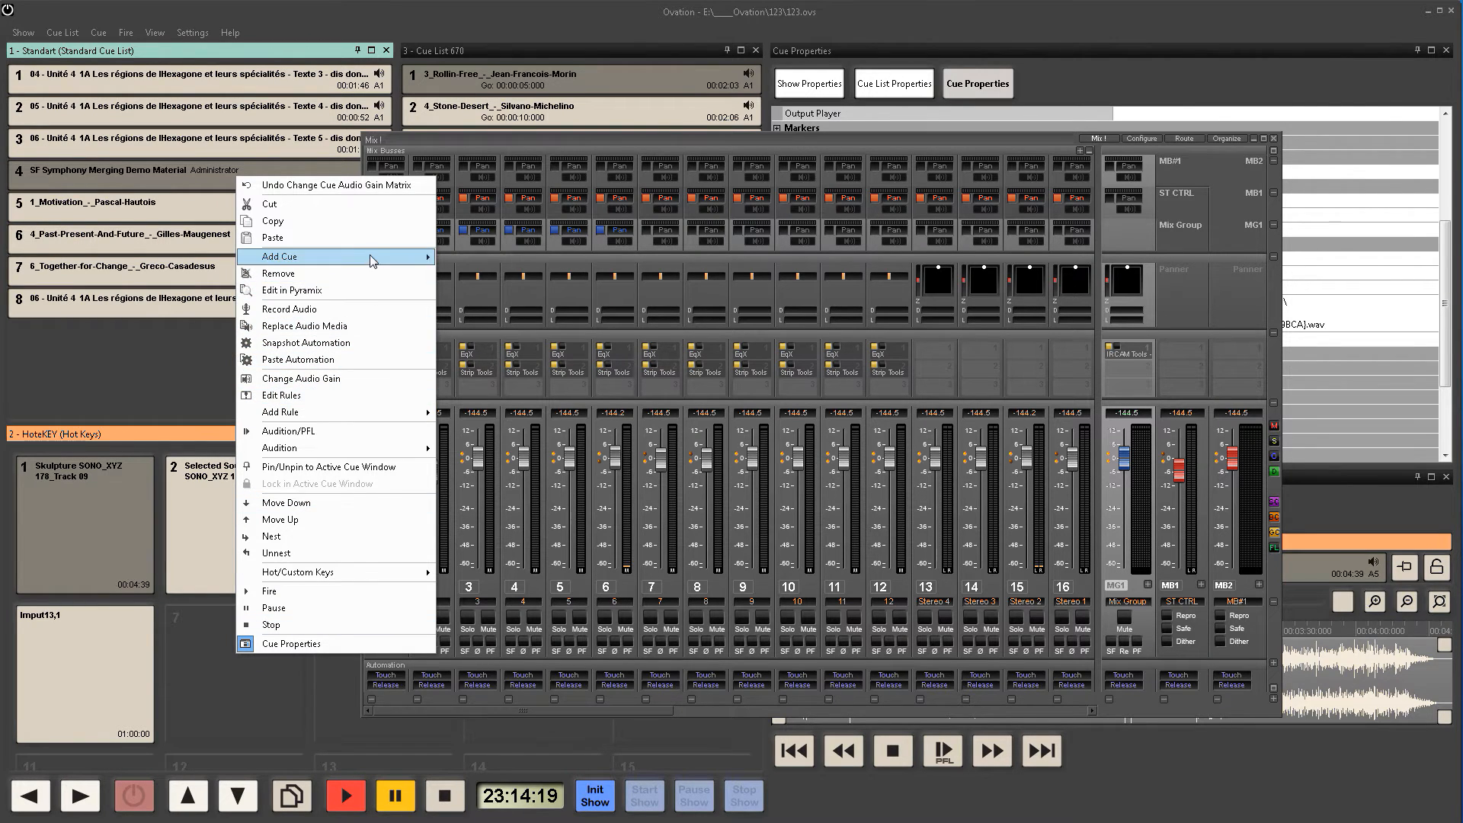
mouse_move(381, 266)
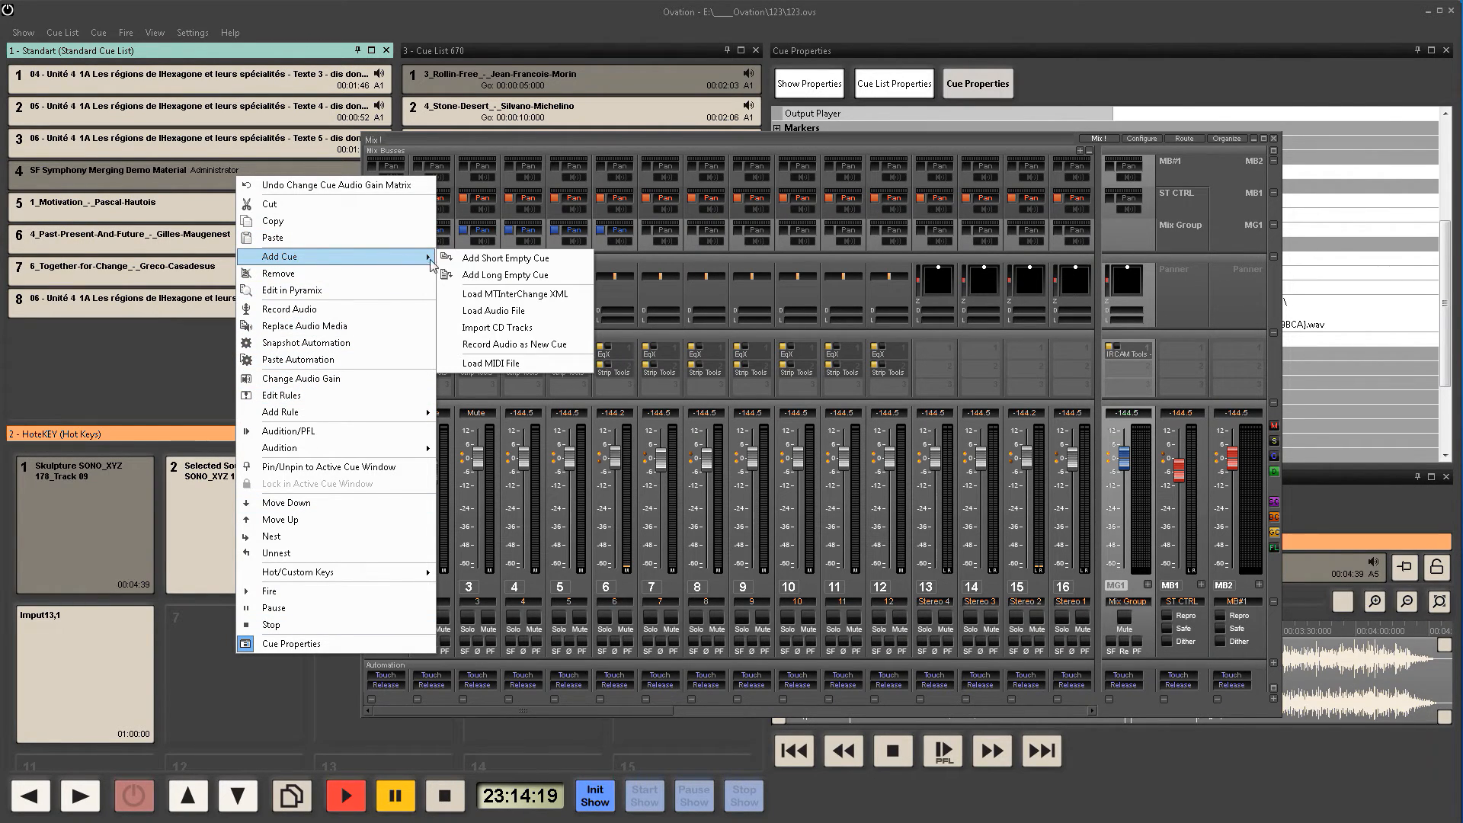
click(464, 257)
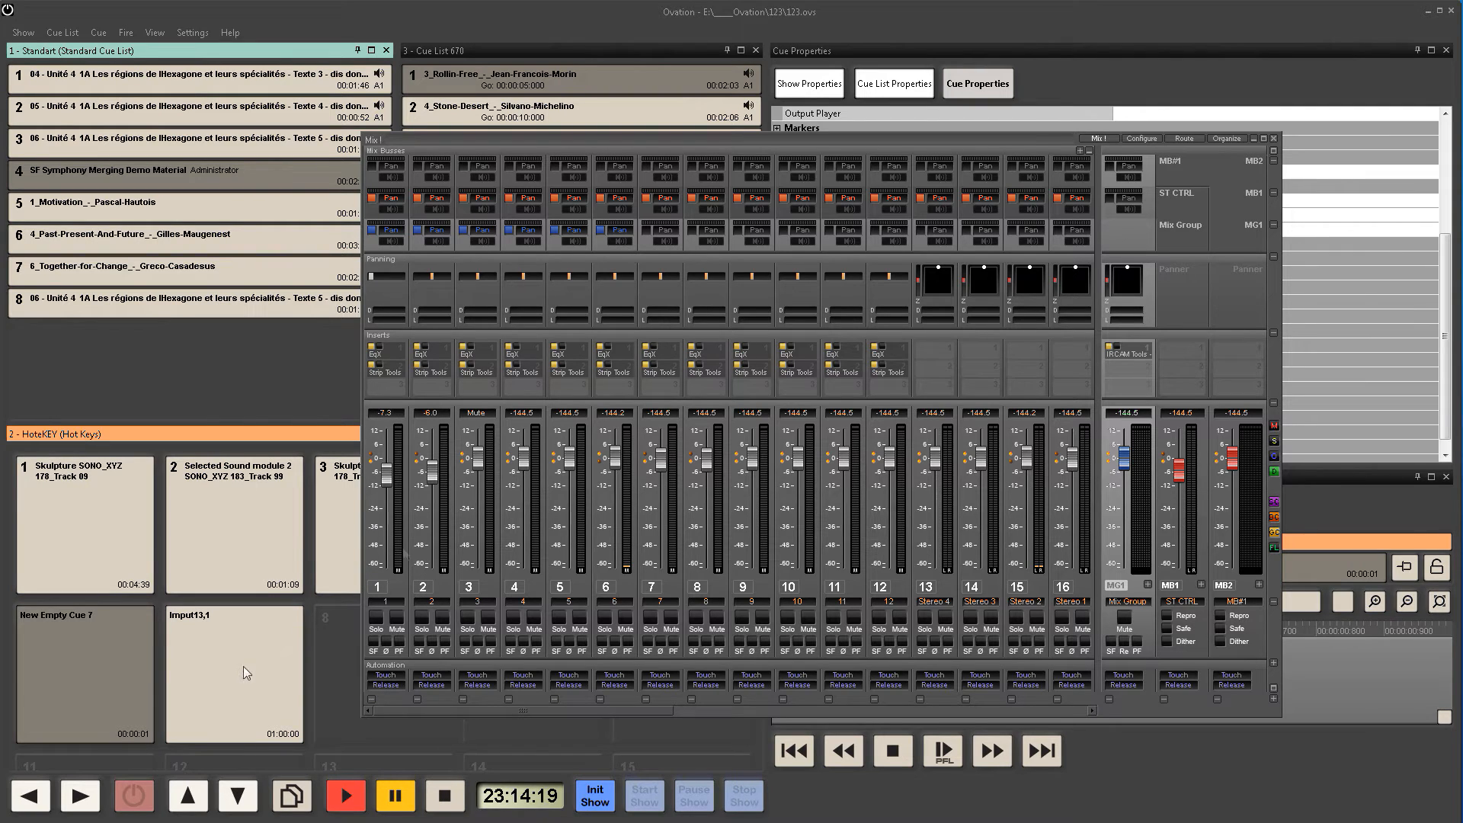
Step: Rename the new short empty cue to Snap1 in its cue properties and move the mixer clear of the property values
drag(1041, 135, 1080, 211)
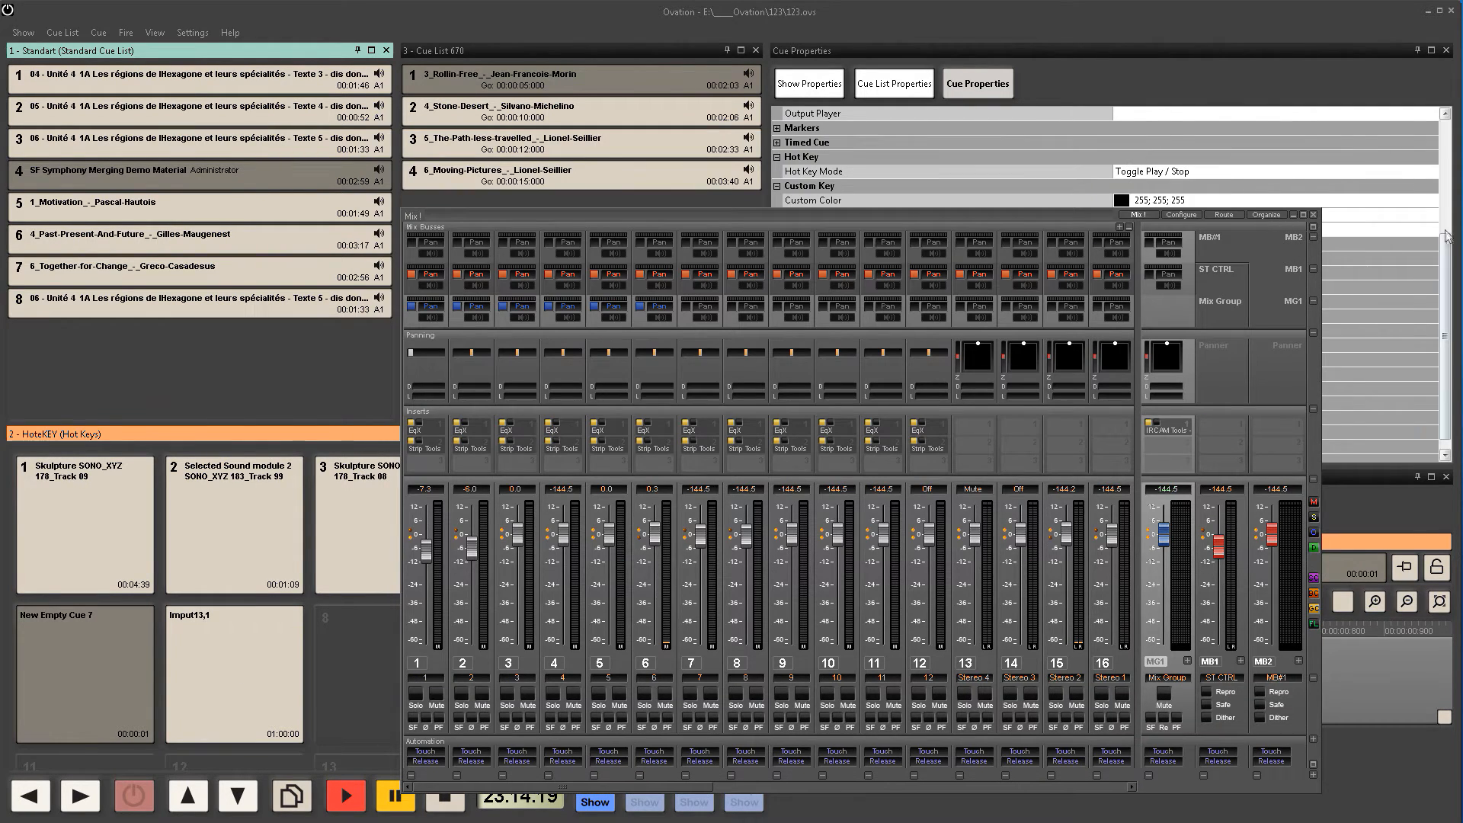
drag(1446, 261, 1435, 128)
click(1215, 143)
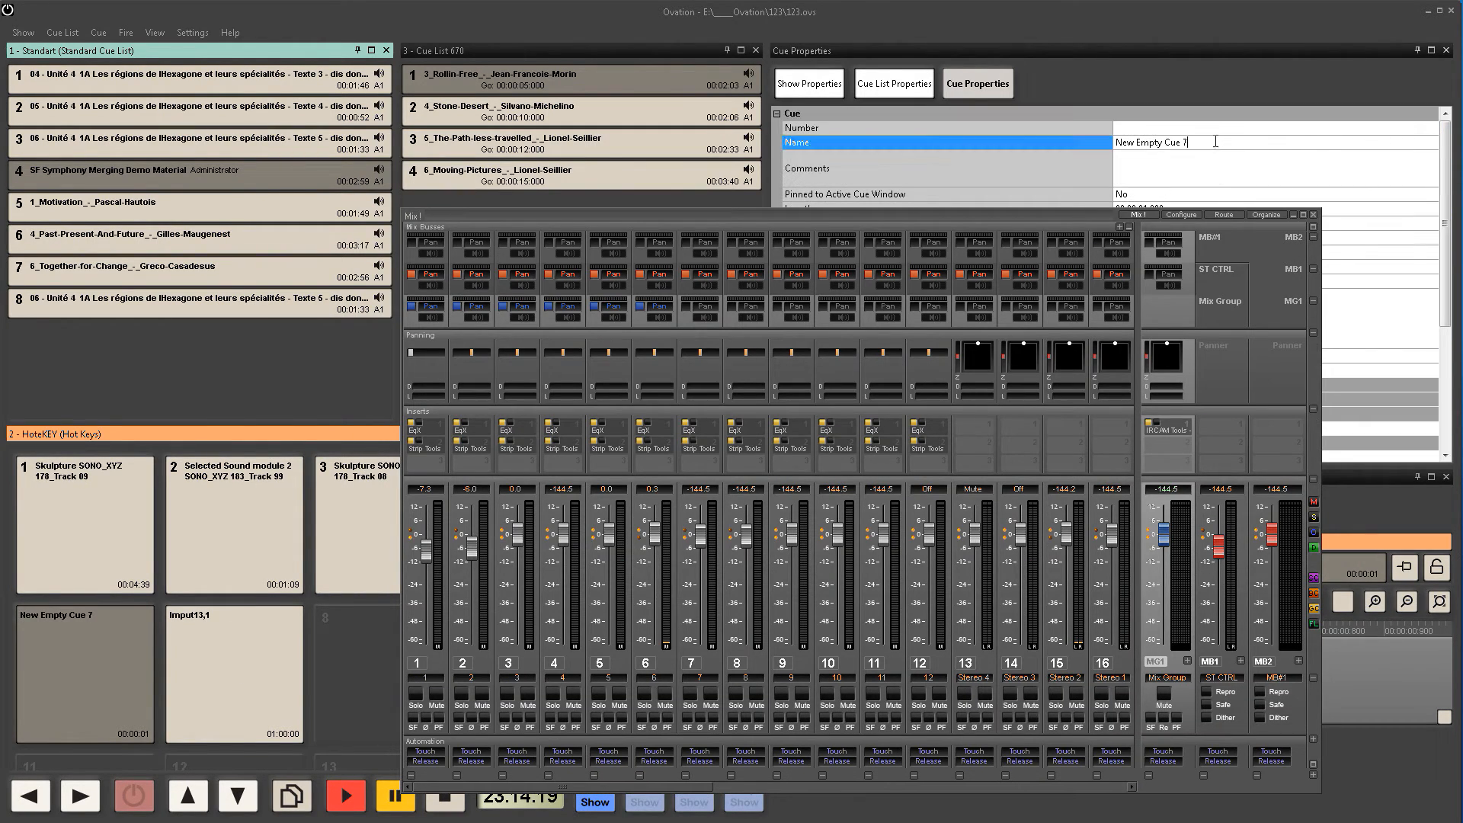
key(ctrl+a)
text(SANP)
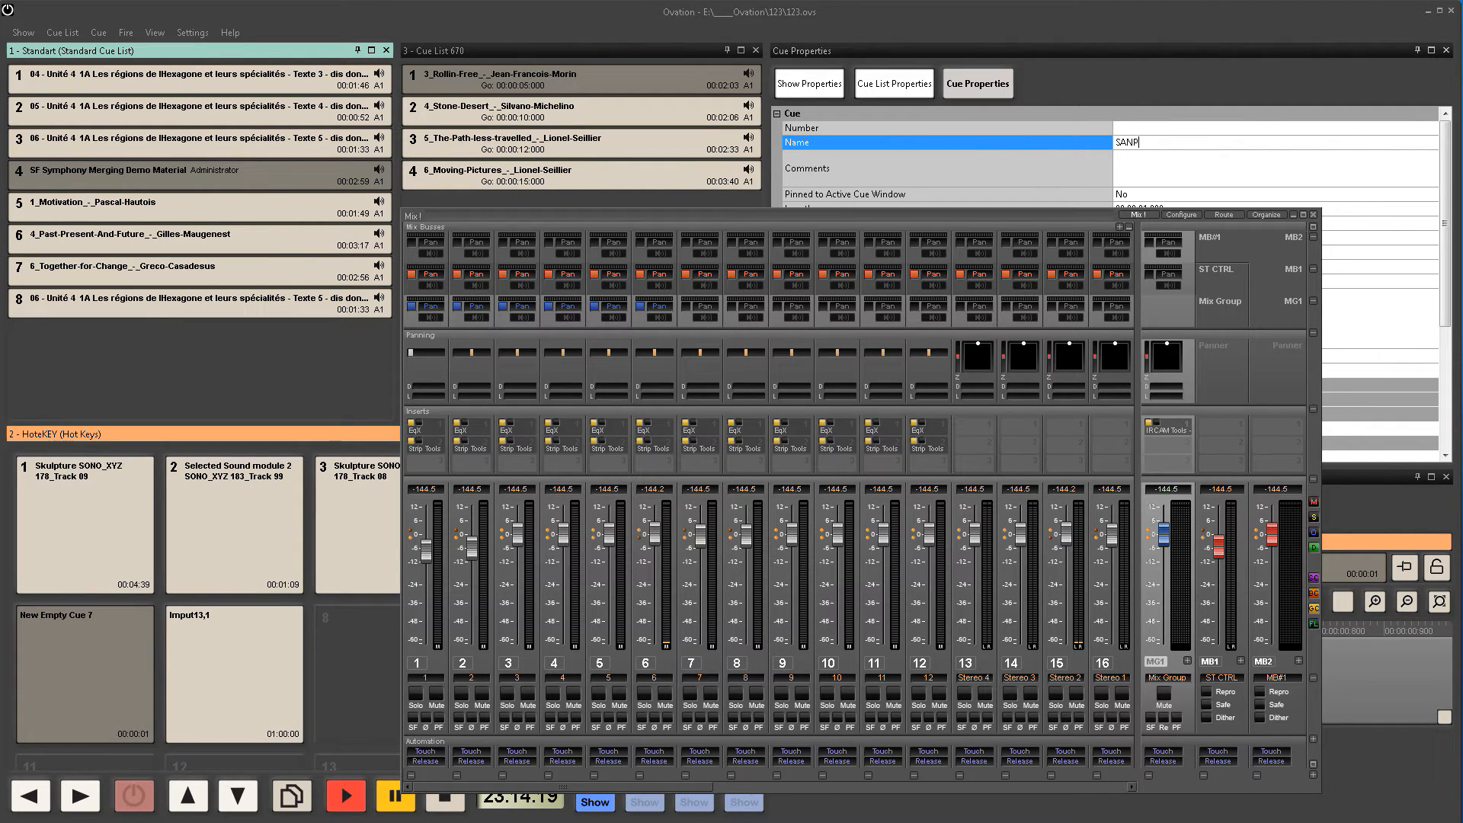
text(1)
key(Return)
drag(1126, 143, 1162, 143)
key(BackSpace)
key(BackSpace)
text(nap1)
key(Return)
drag(1069, 215, 702, 52)
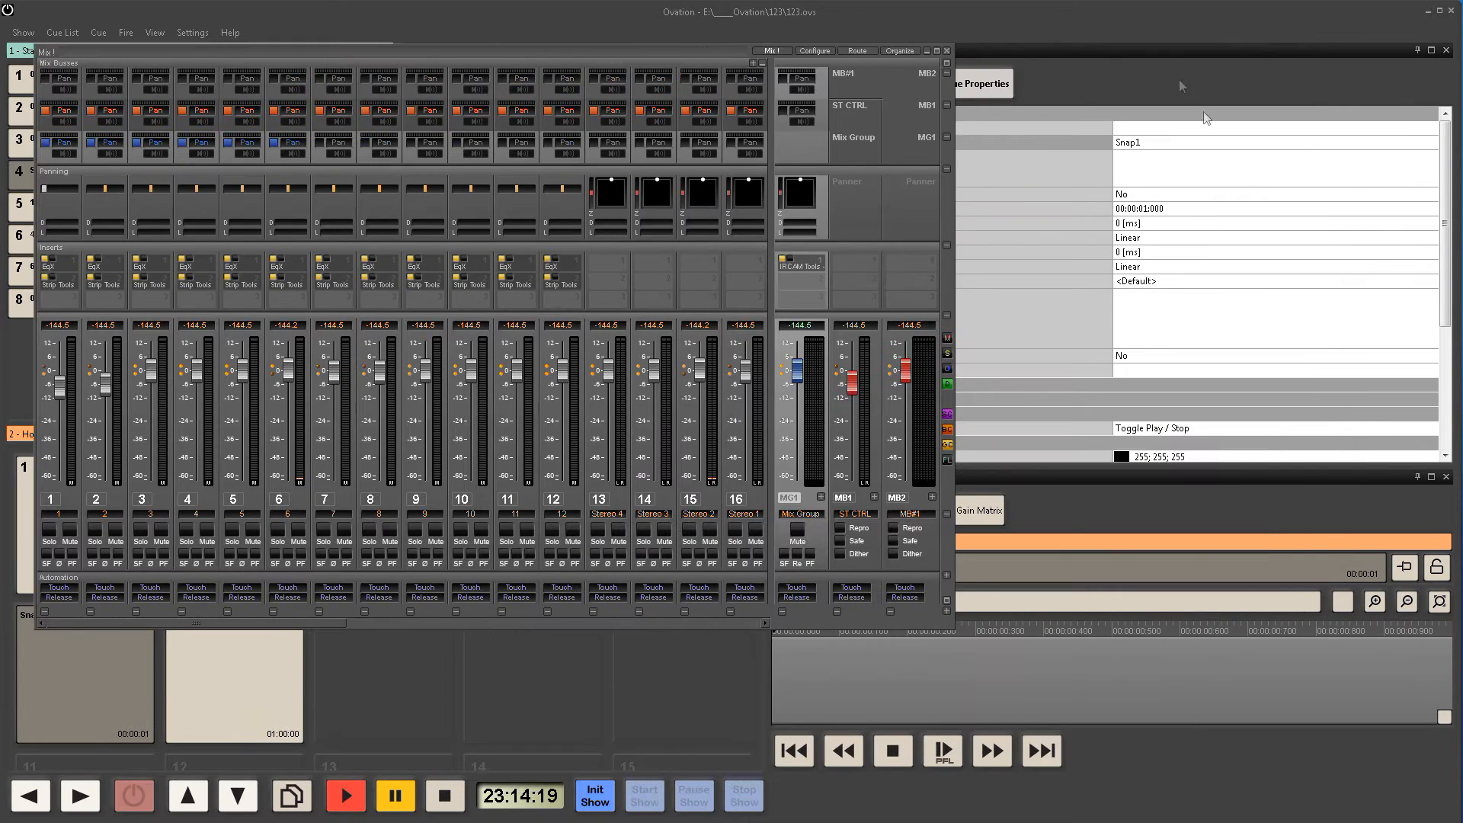
Step: Set Snap1's mixer automation type to Snapshot and capture all mixer controls, after looking over strip 1's entries in the filter
scroll(1119, 170, down, 6)
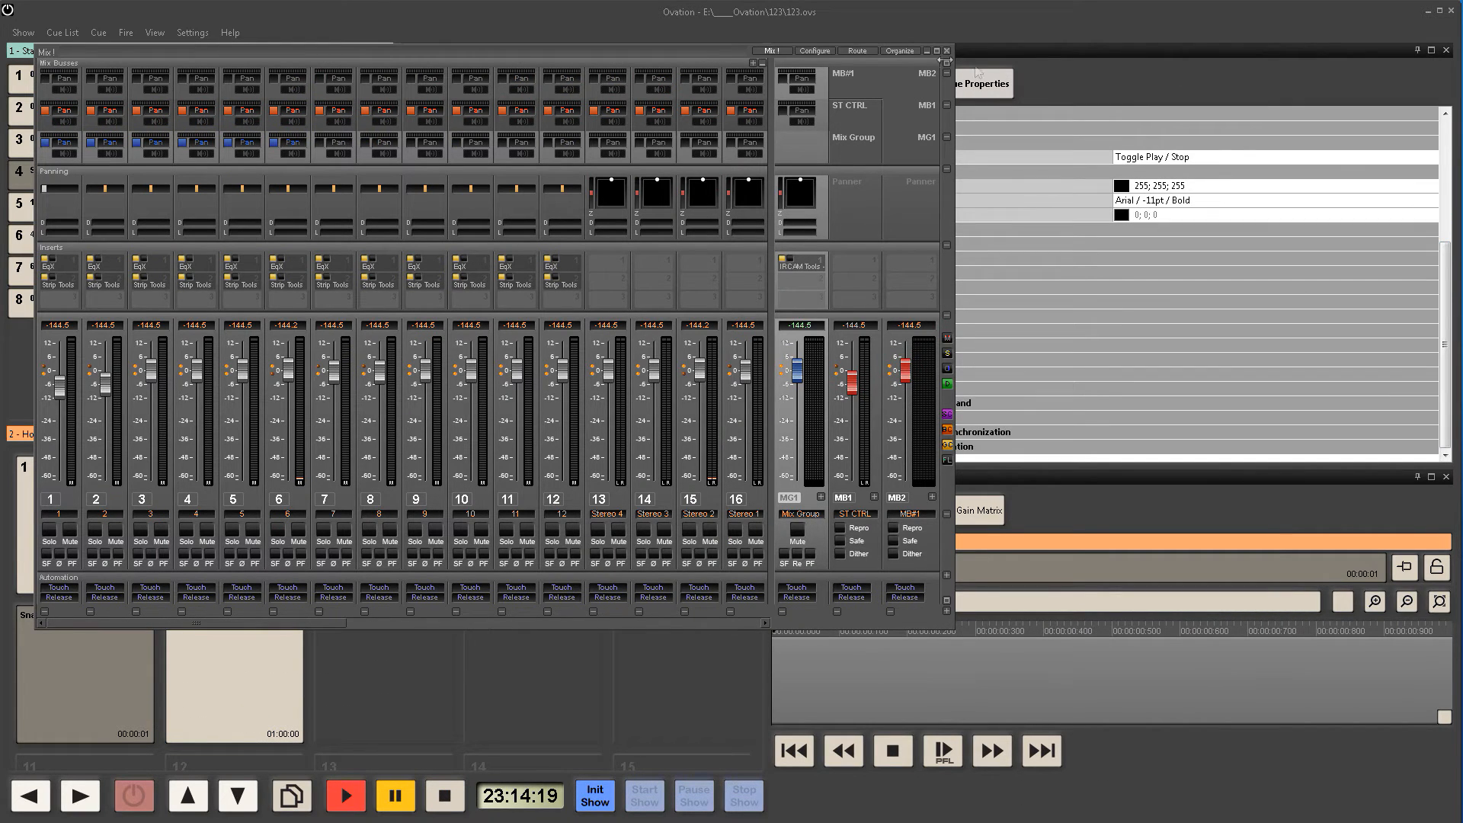
drag(695, 52, 490, 67)
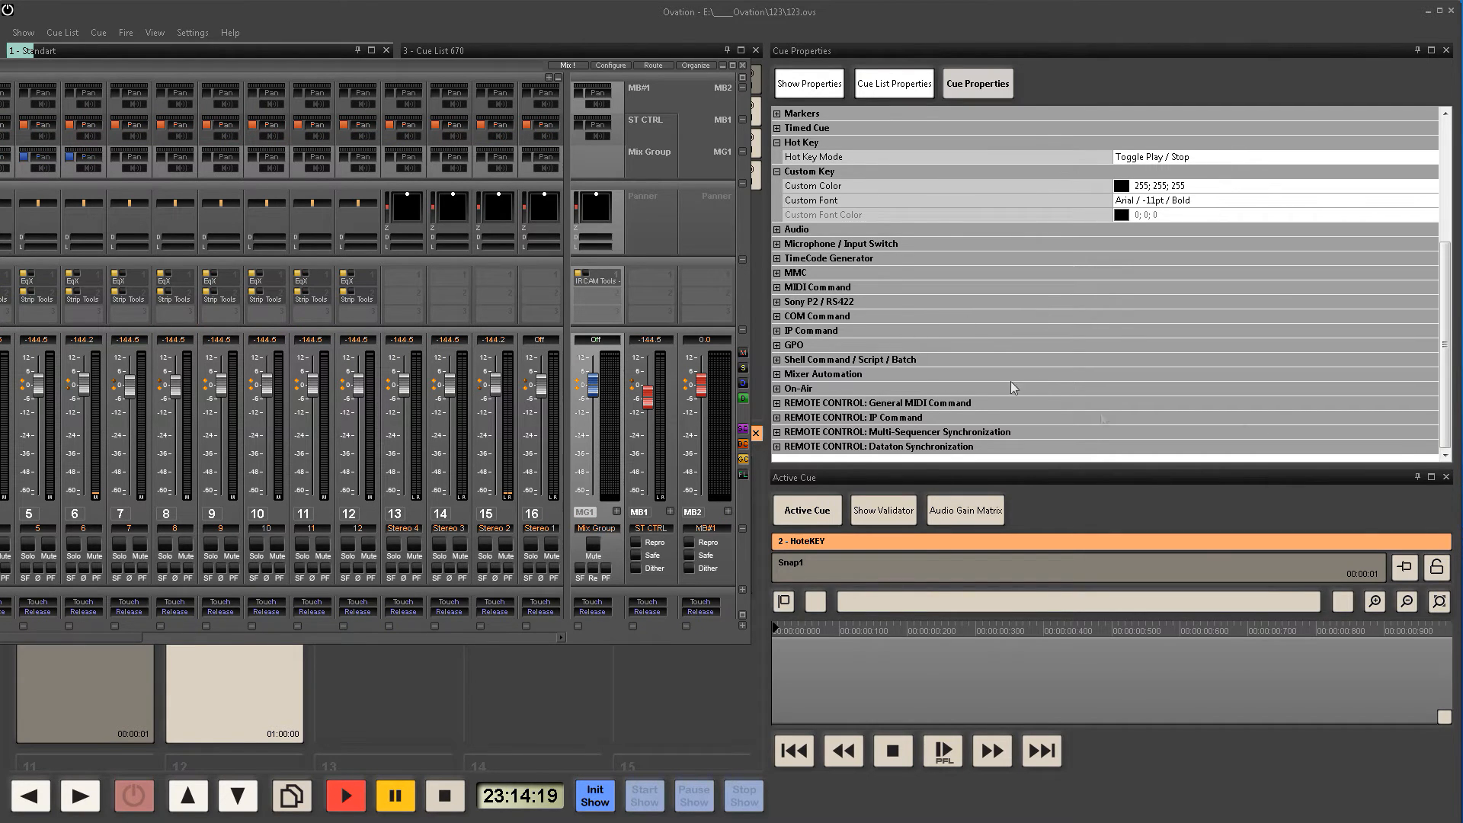
click(776, 374)
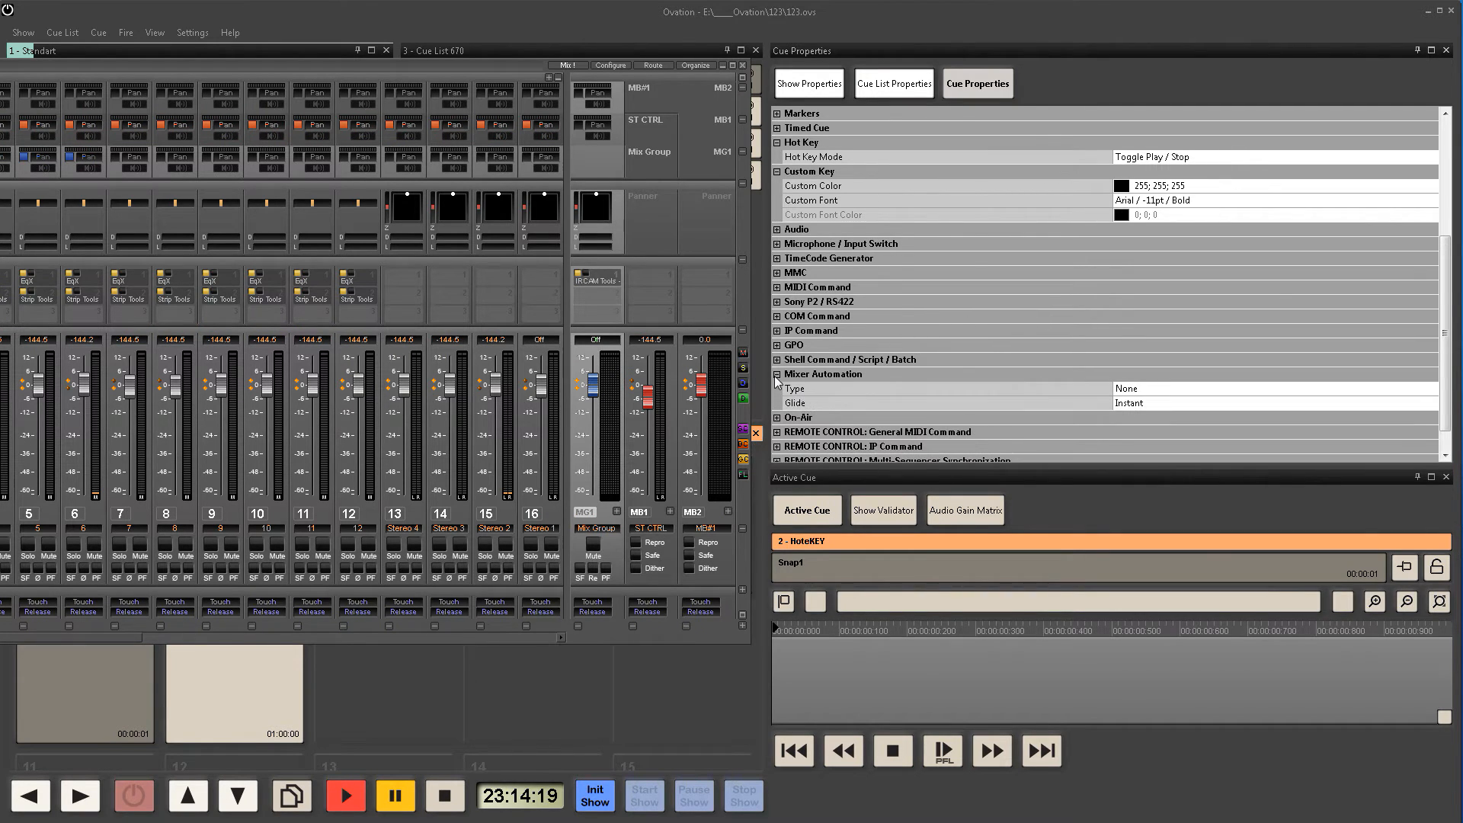
click(1194, 391)
click(1147, 424)
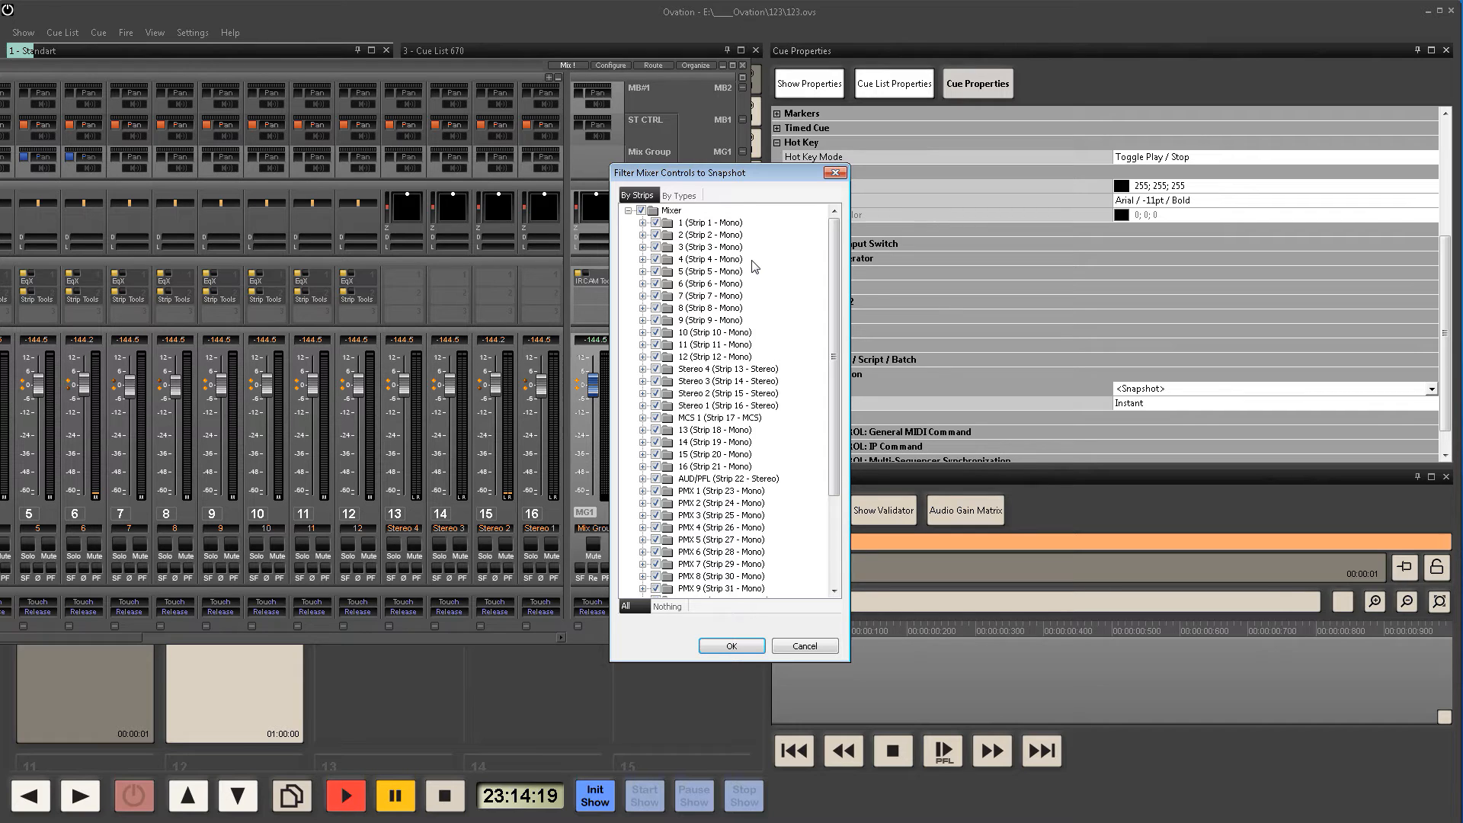
drag(707, 173, 738, 160)
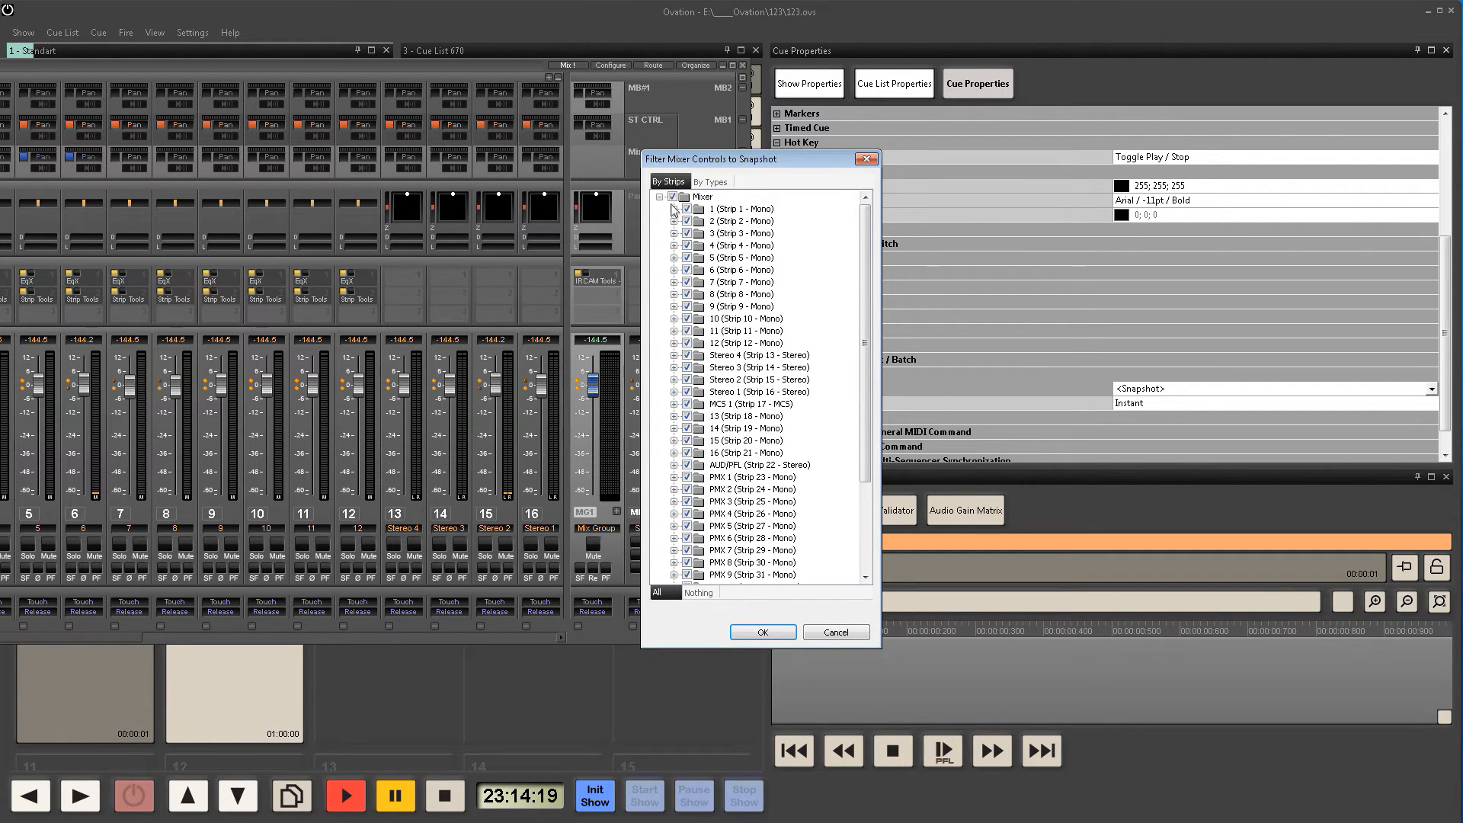
click(673, 208)
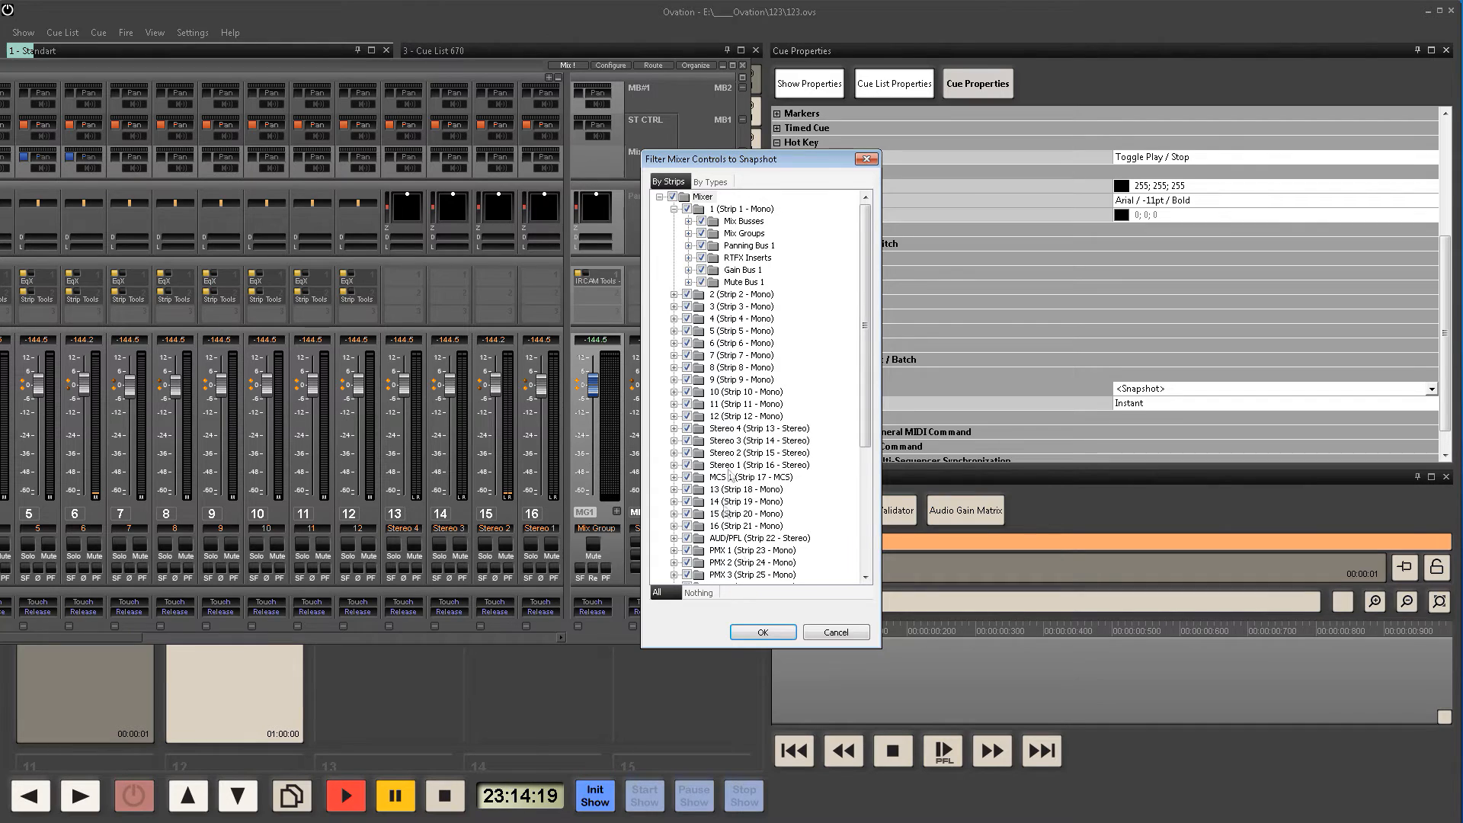
click(761, 633)
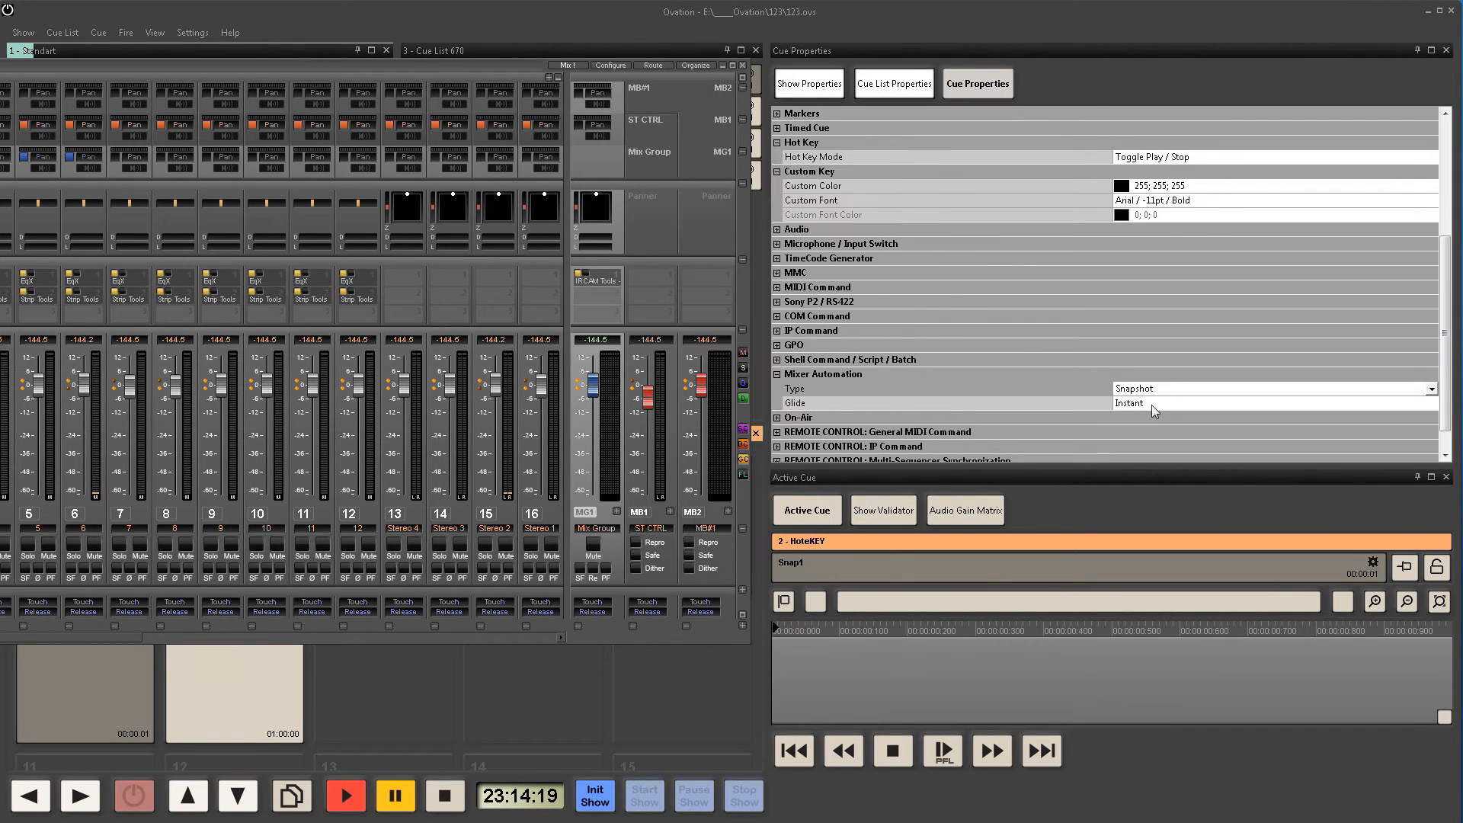
Step: Set the glide time of Snap1's mixer automation to 00:00:15:000
click(1127, 402)
drag(1135, 402, 1144, 404)
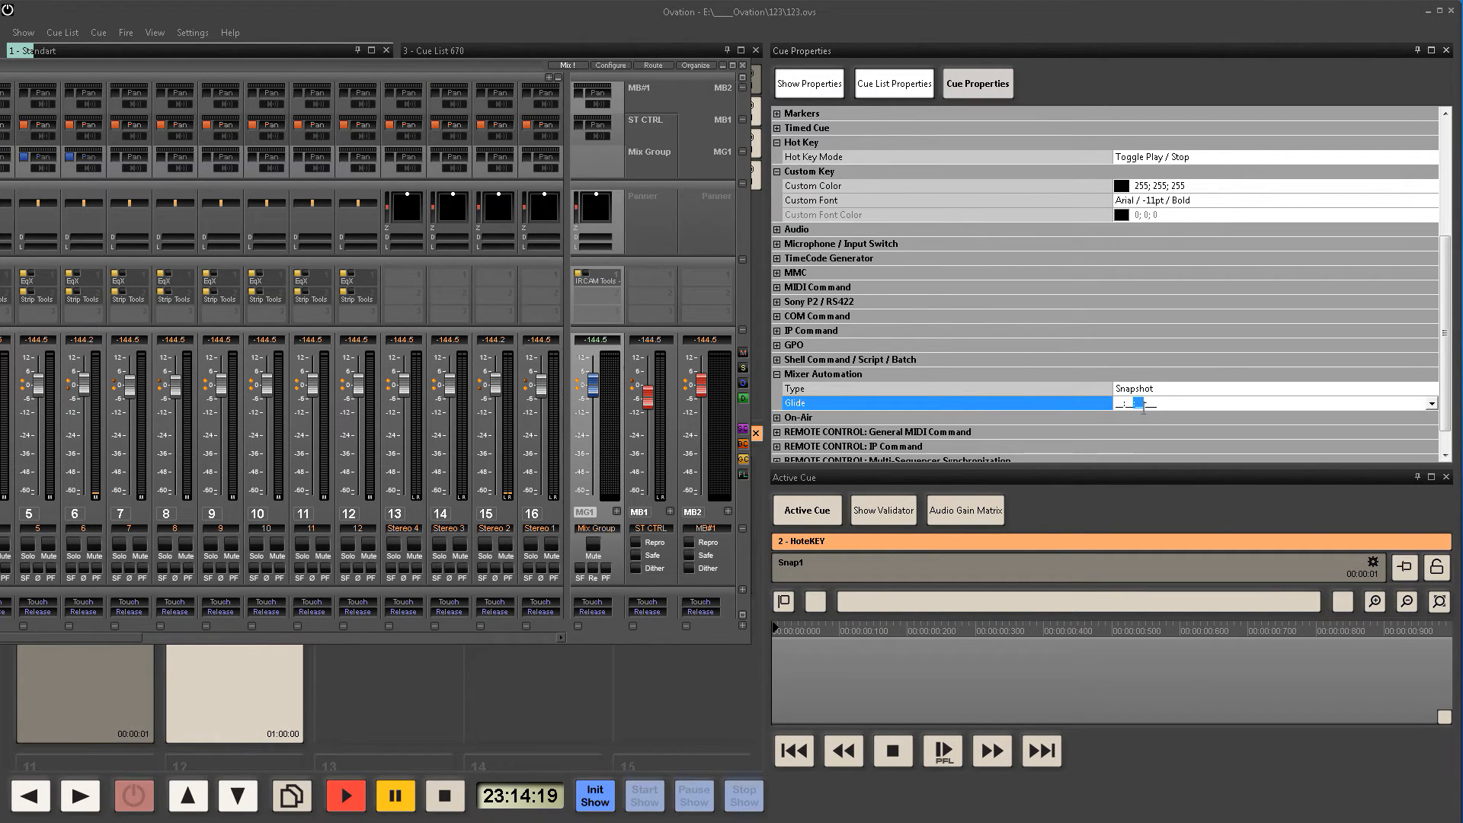
text(105)
key(Return)
Step: Duplicate the Imput13,1 hot key cue into the free slot beside it, keeping the mixer clear of the cues
drag(527, 64, 593, 57)
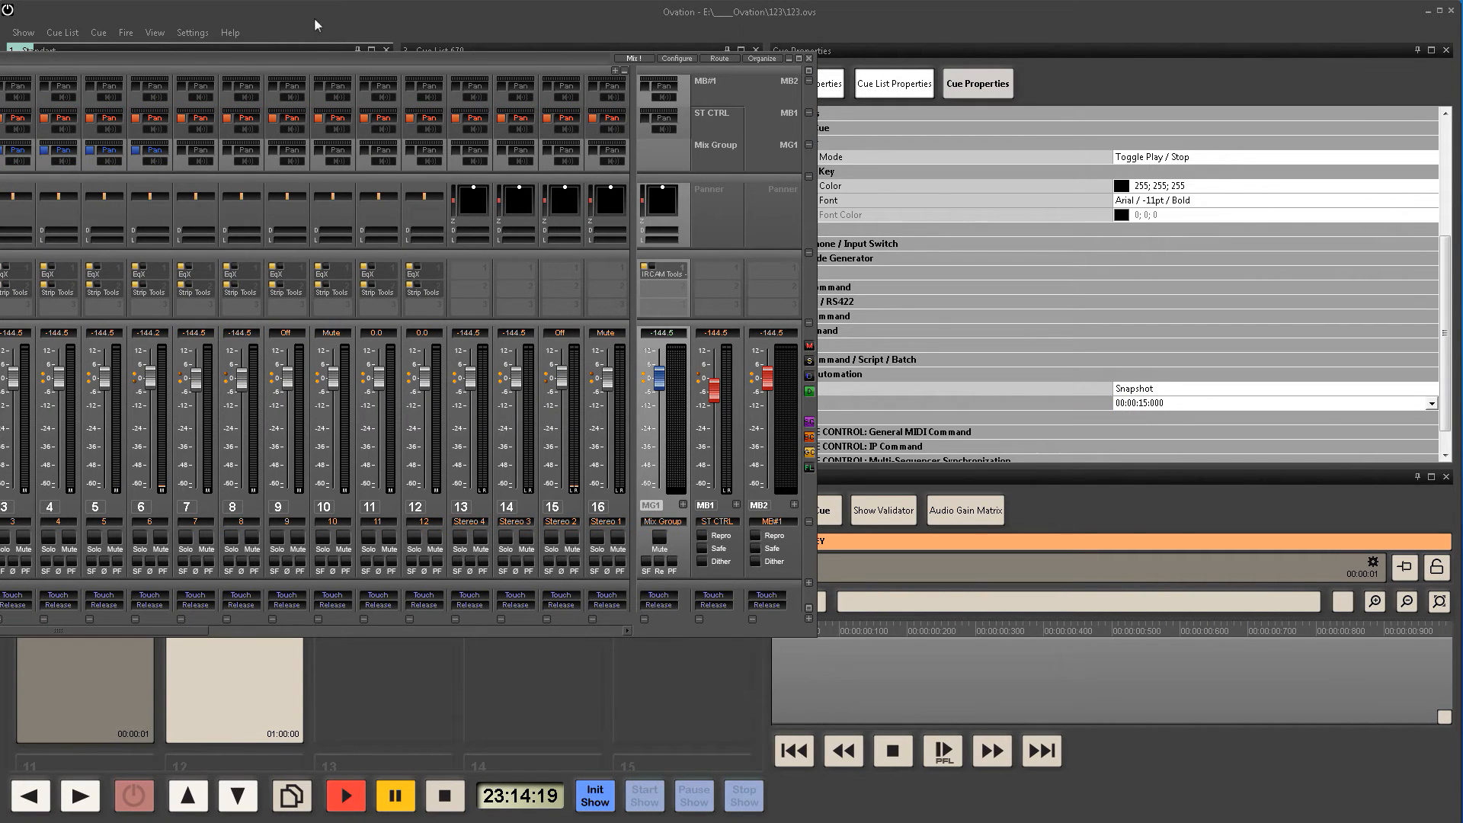
double_click(315, 58)
click(205, 694)
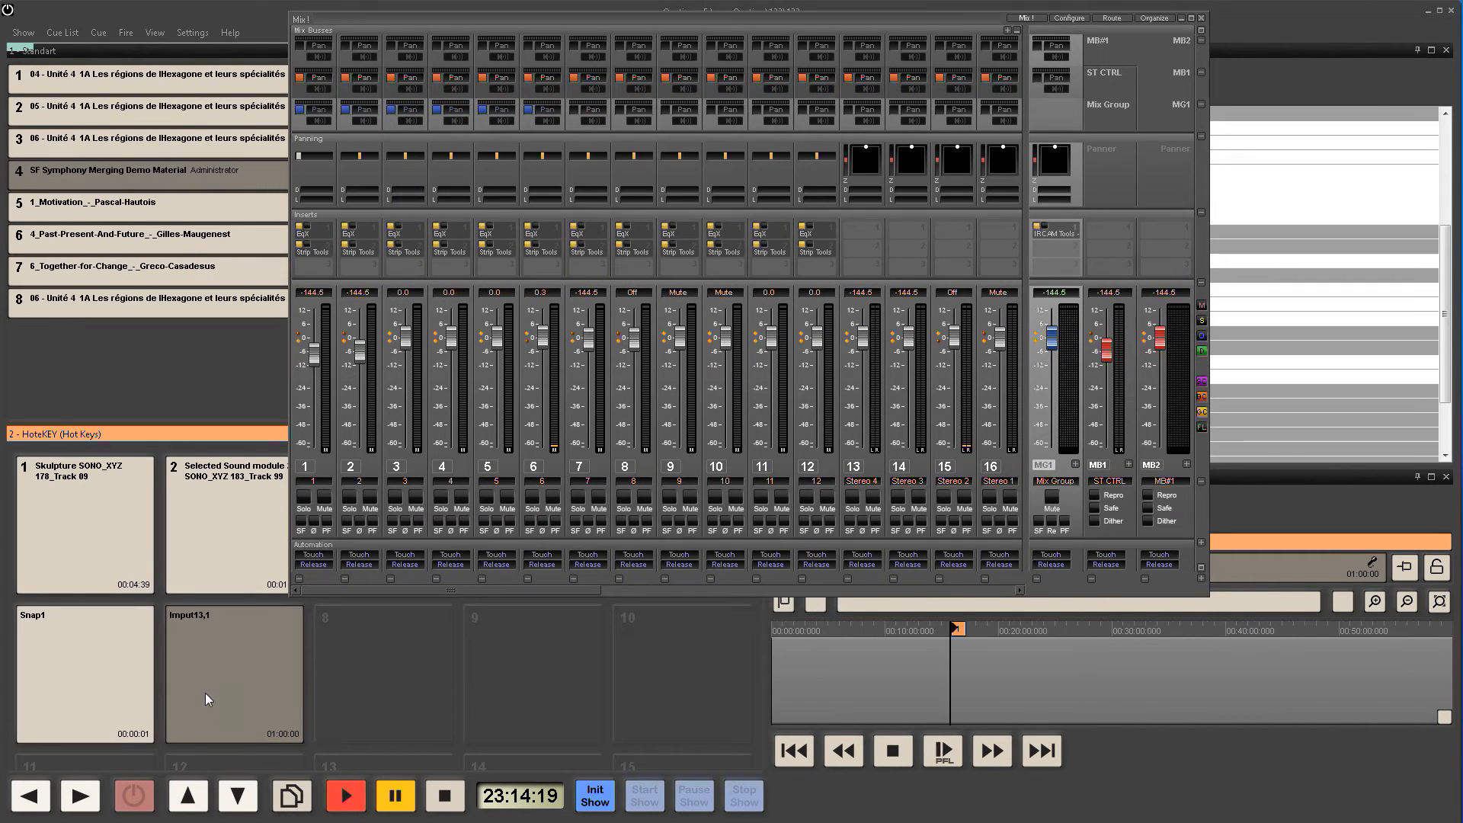
drag(354, 678, 358, 675)
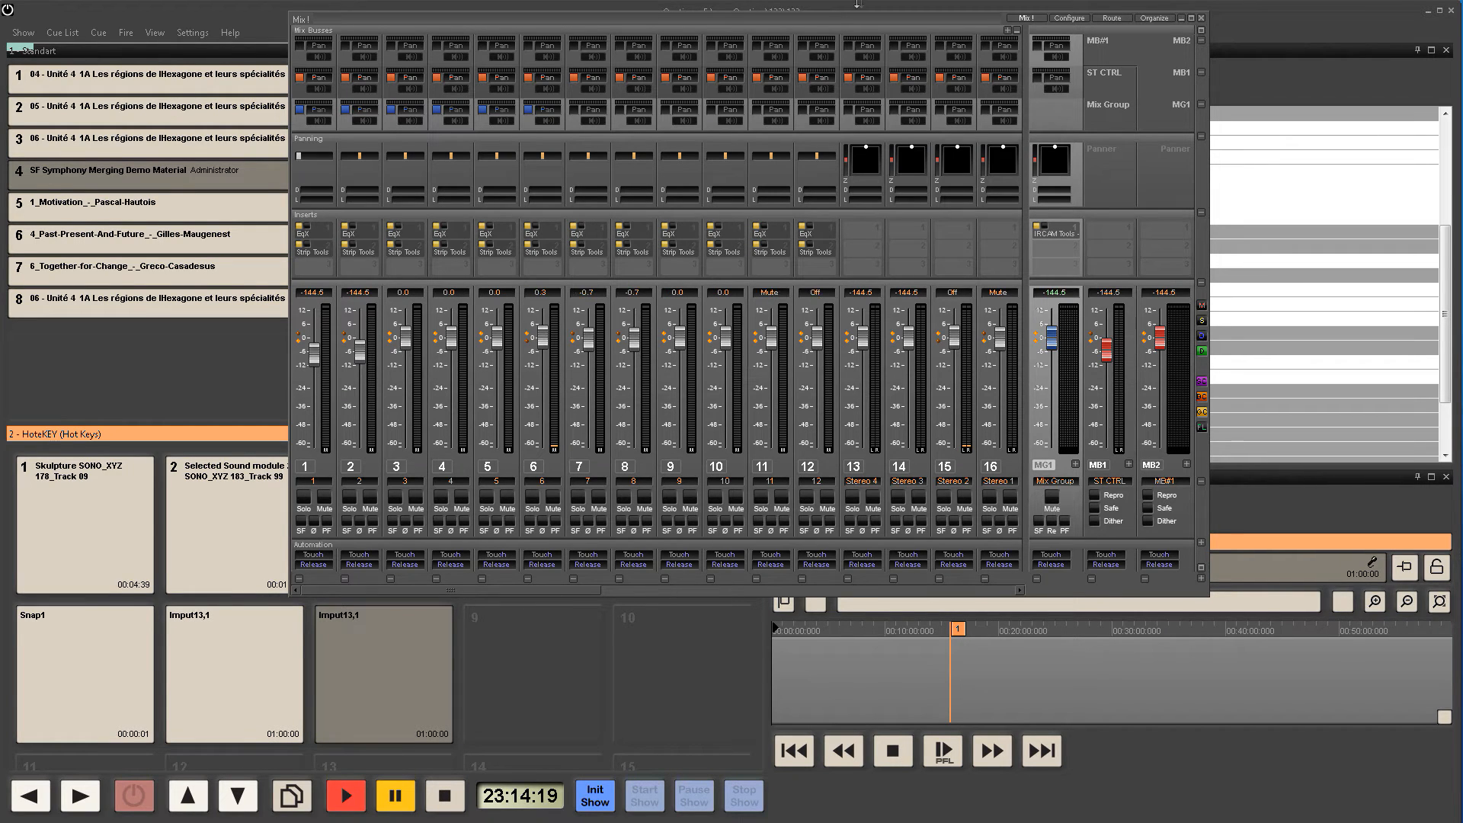
drag(822, 19, 502, 27)
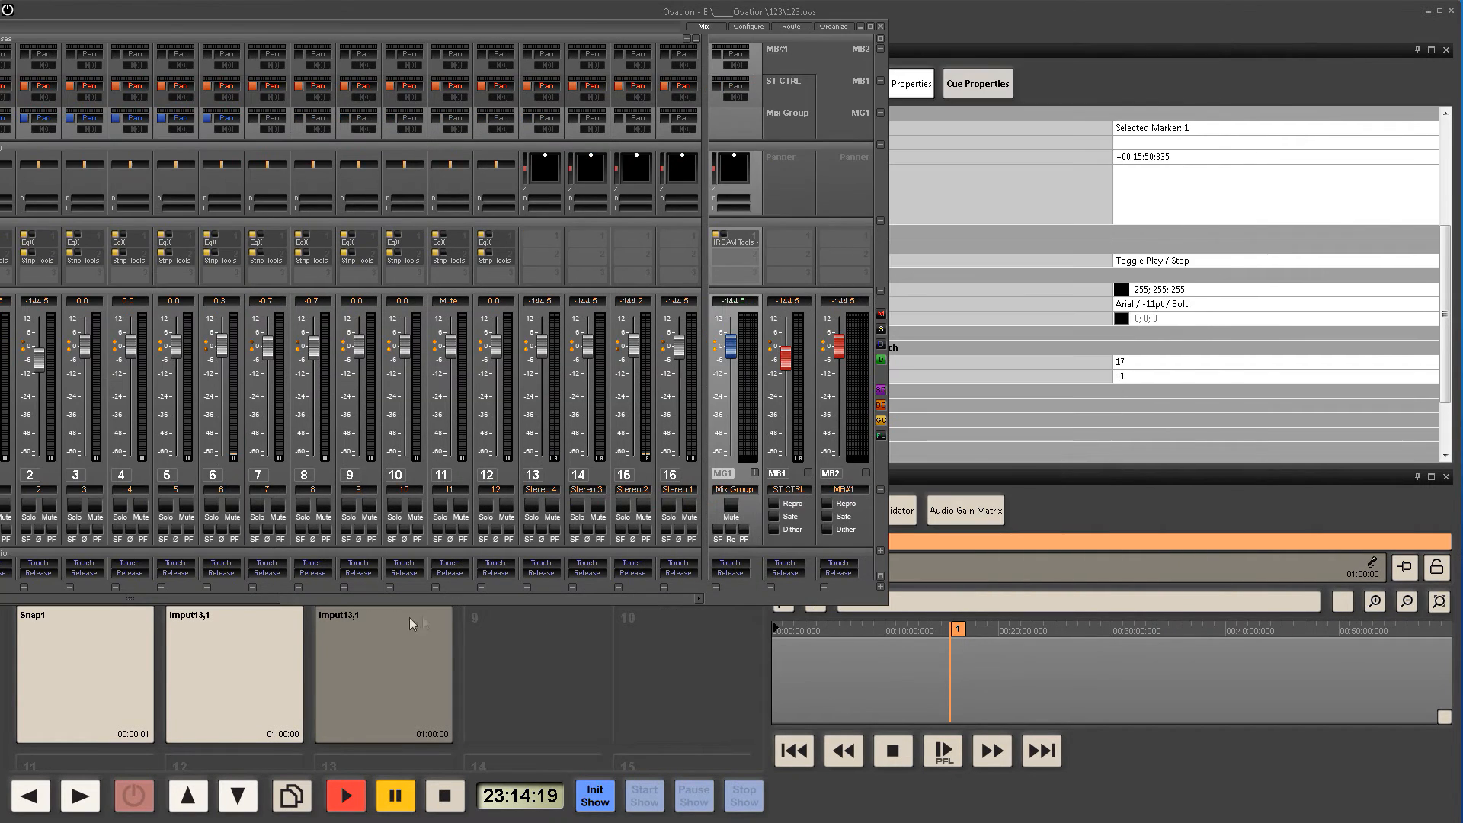
Step: Place a copy of the Snap1 cue directly beside it in the HoteKEY list and rename the copy to Snap2
click(217, 663)
click(115, 670)
click(213, 678)
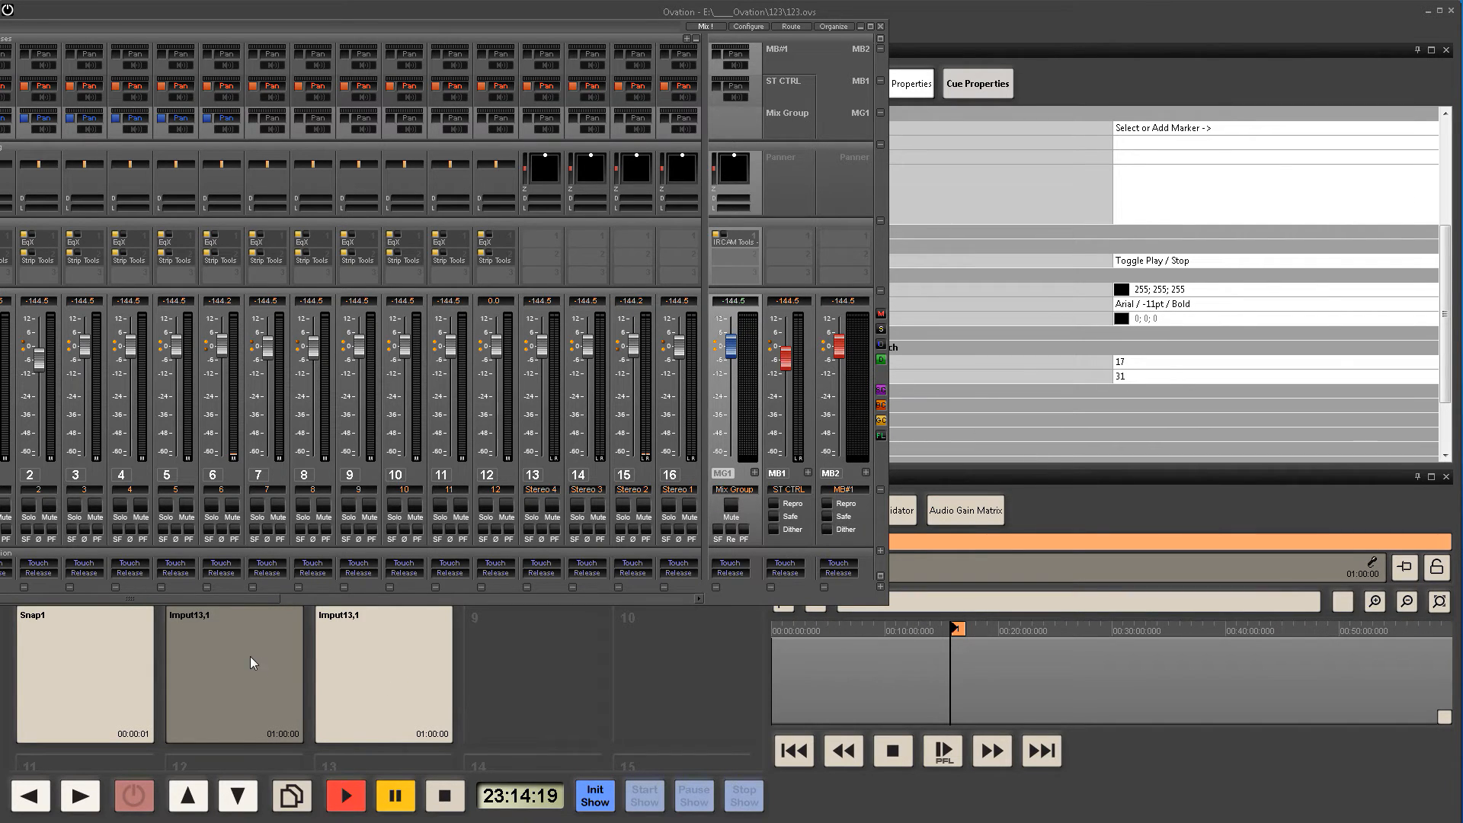
click(50, 670)
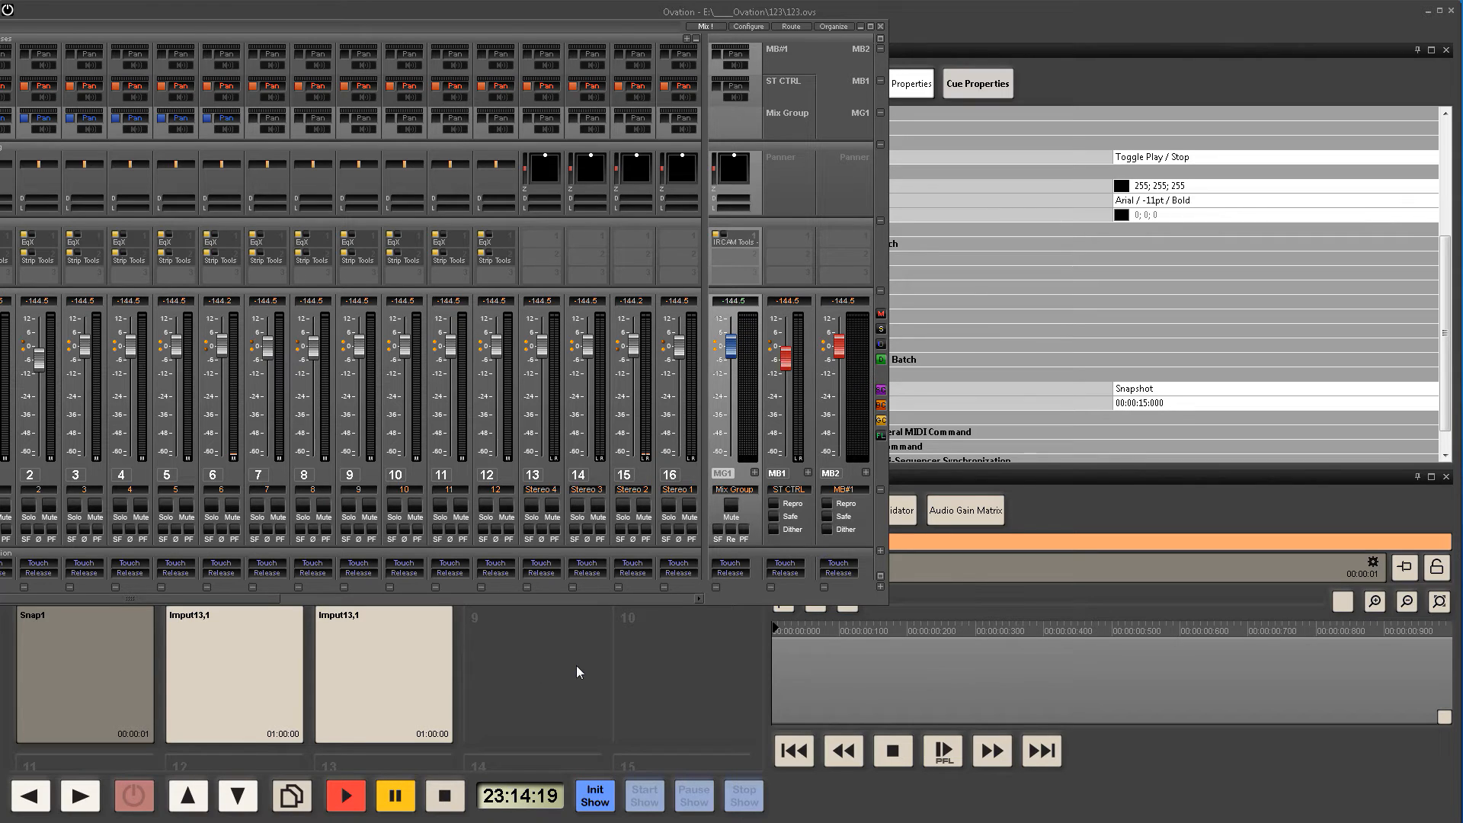
key(ctrl+v)
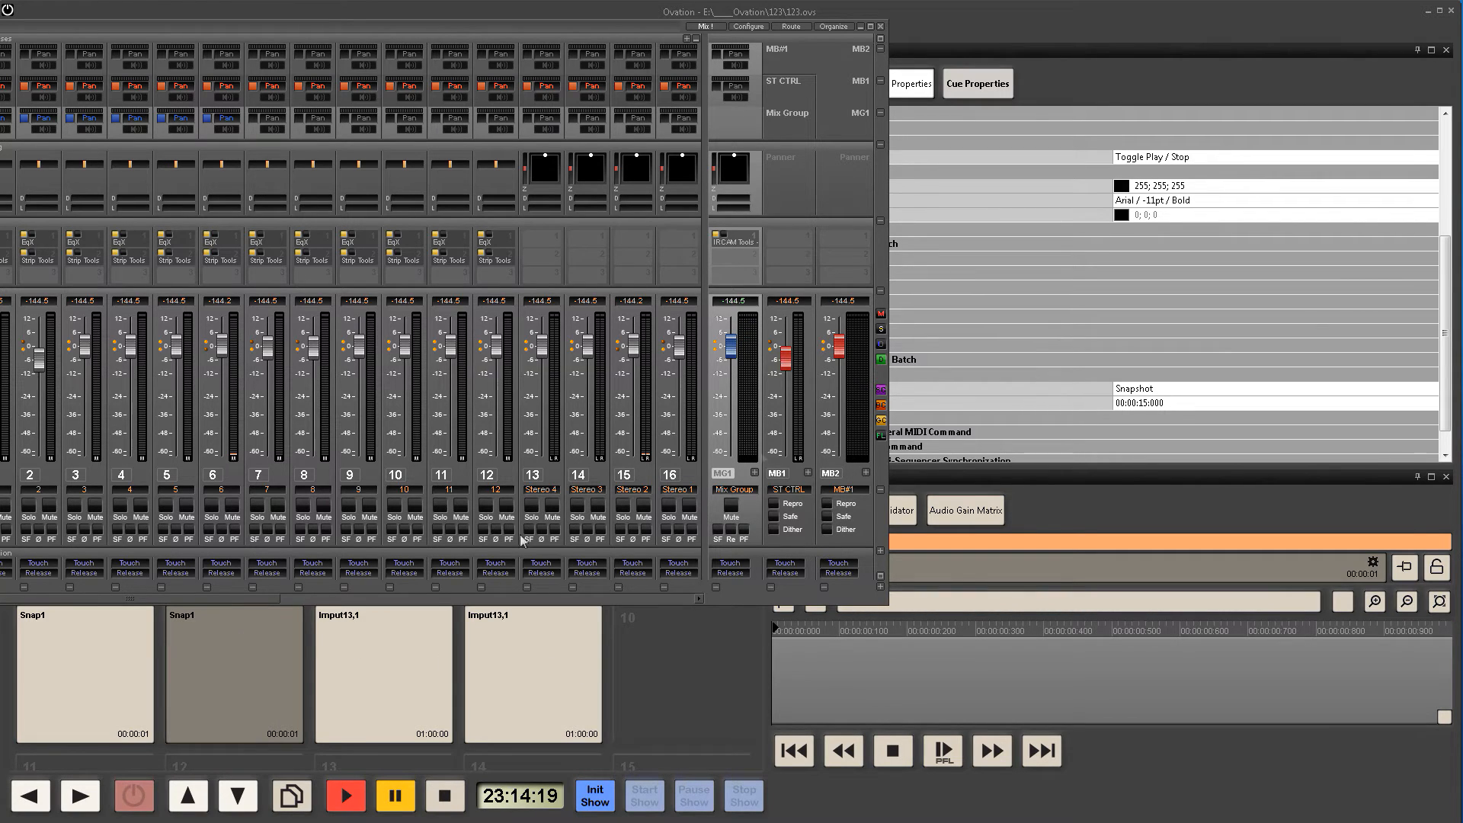
scroll(1196, 149, up, 6)
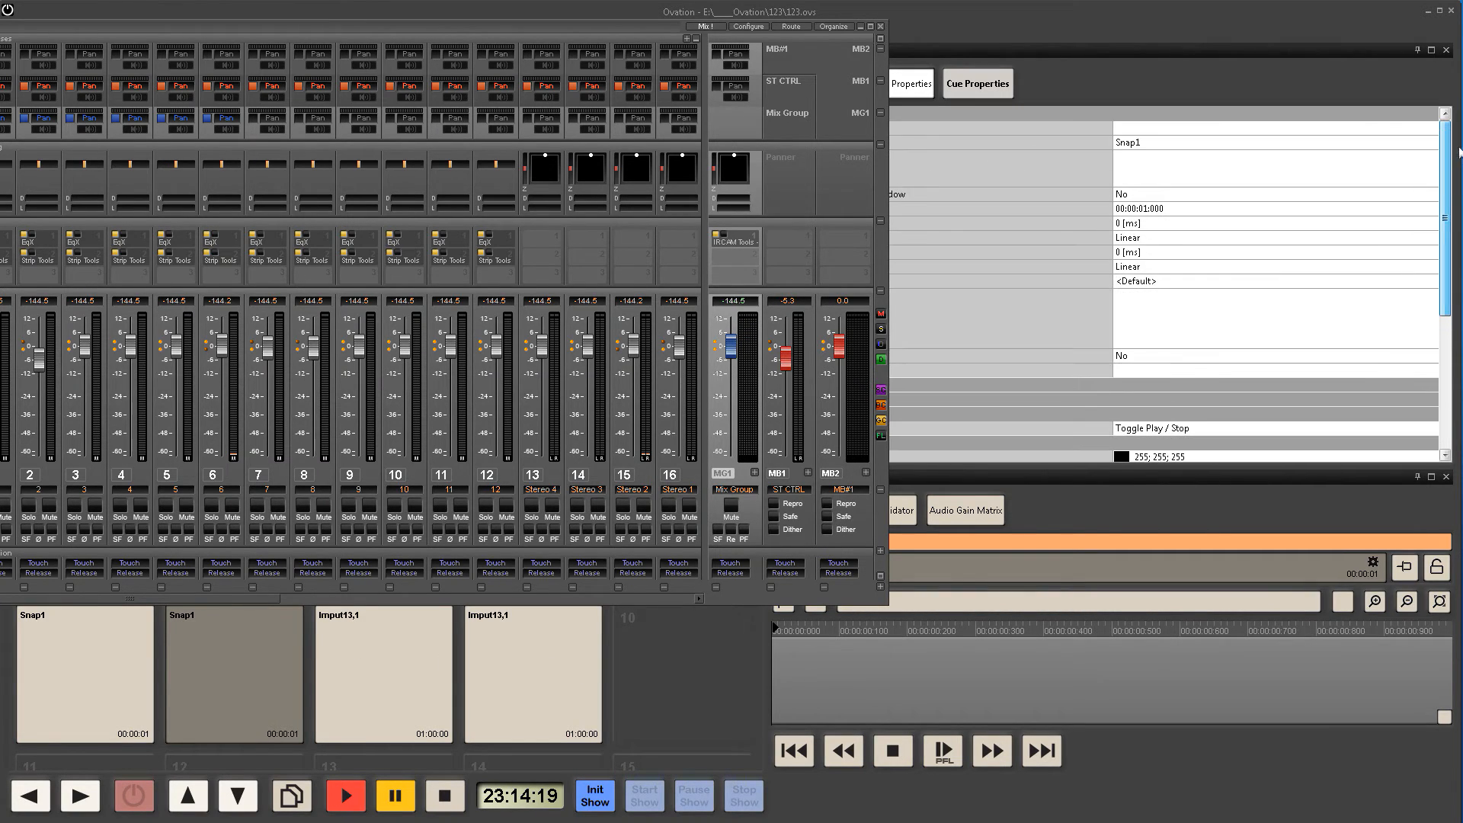
click(1190, 142)
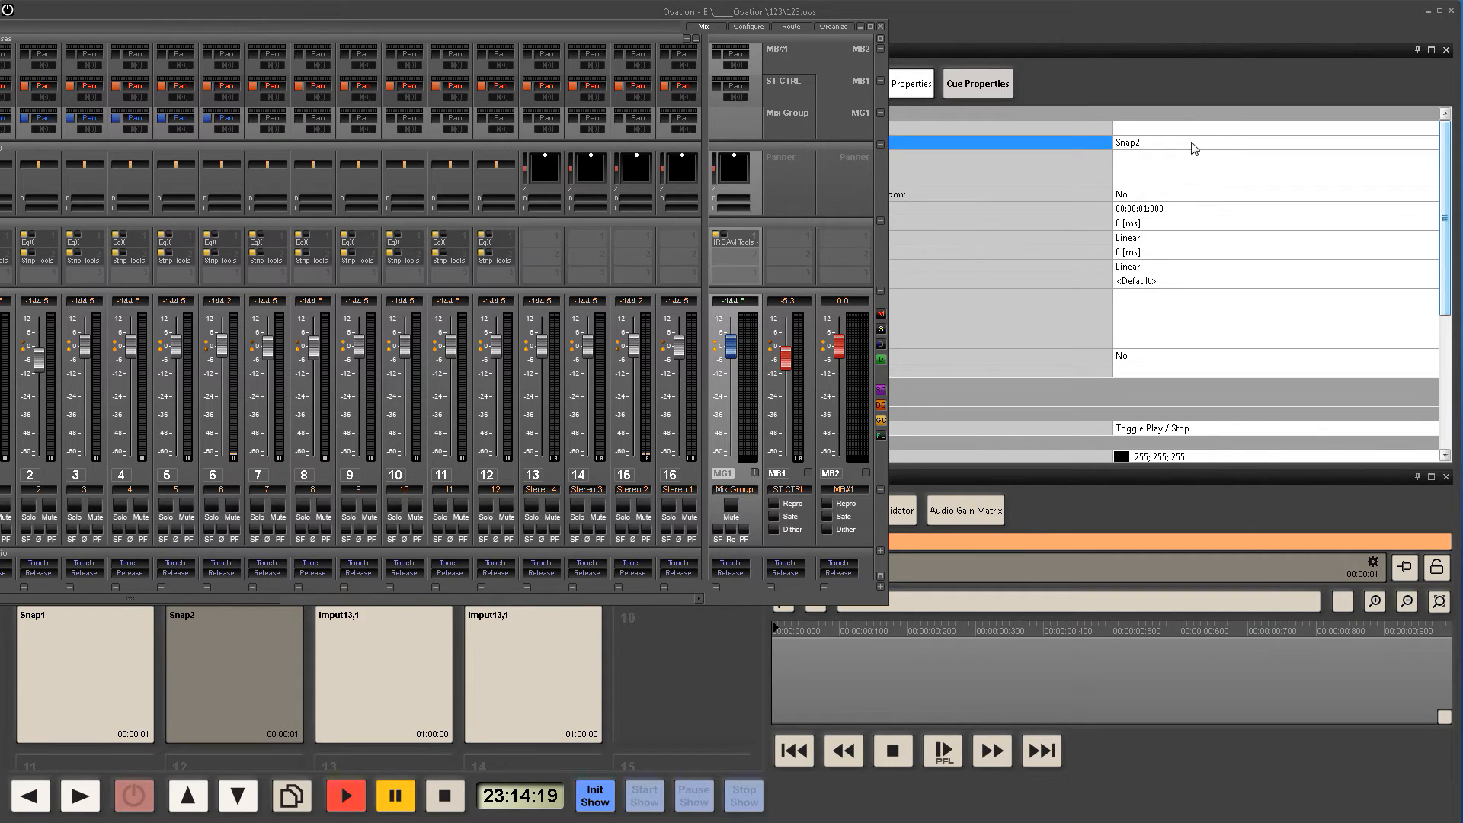
Step: Lower the faders of strips 4–6 and 9–11 to between about -10 and -24, raise strip 7 to 7.3 and set Mix Group to -8.7
drag(449, 345, 359, 392)
drag(221, 345, 222, 395)
drag(176, 345, 131, 391)
drag(268, 347, 267, 328)
drag(730, 347, 732, 374)
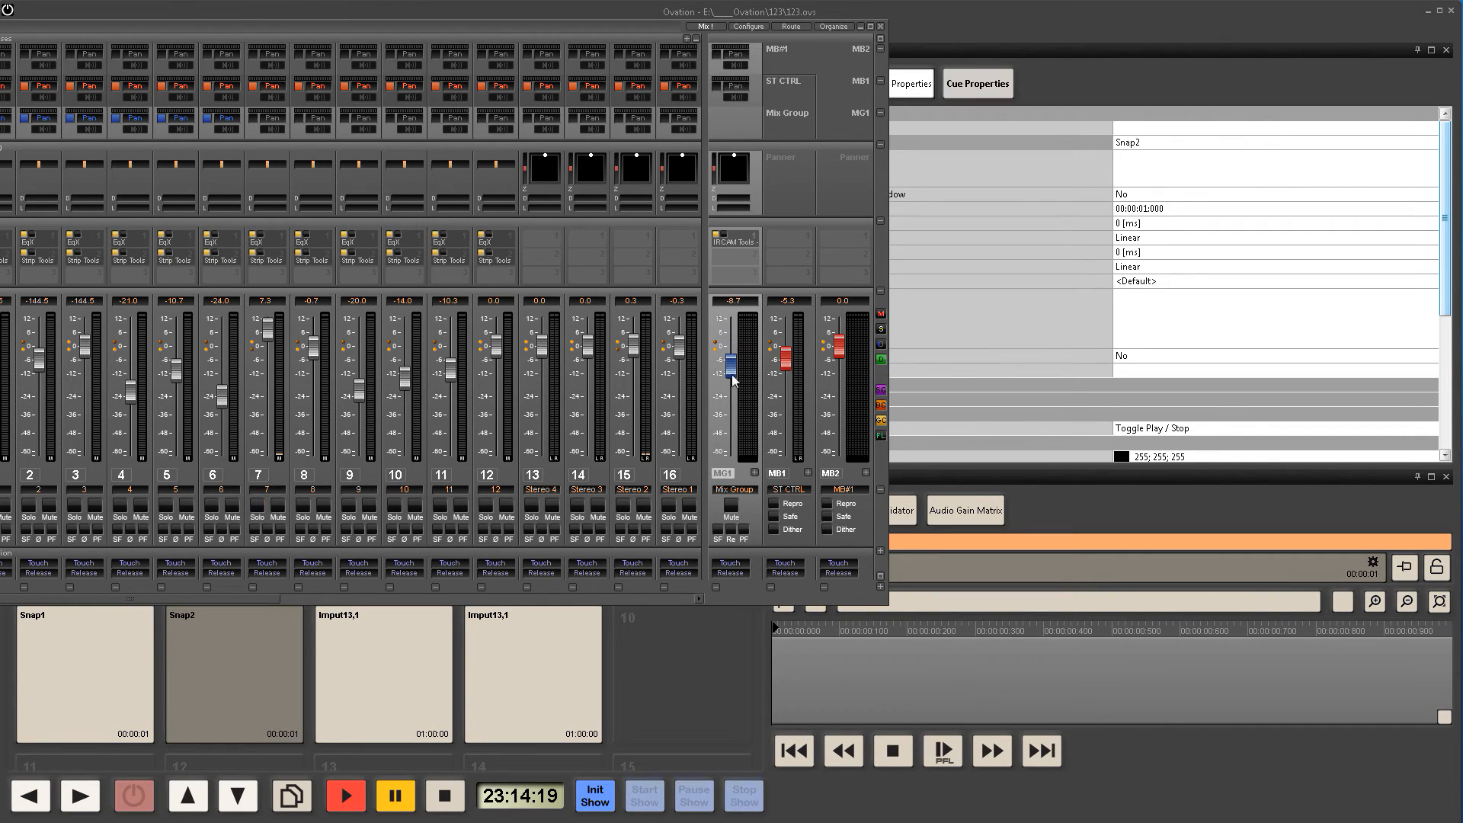
Step: Move the surround pan position of strip 13 (Stereo 4) from the front edge back toward the middle of the room
double_click(543, 166)
drag(613, 165, 630, 248)
click(1175, 93)
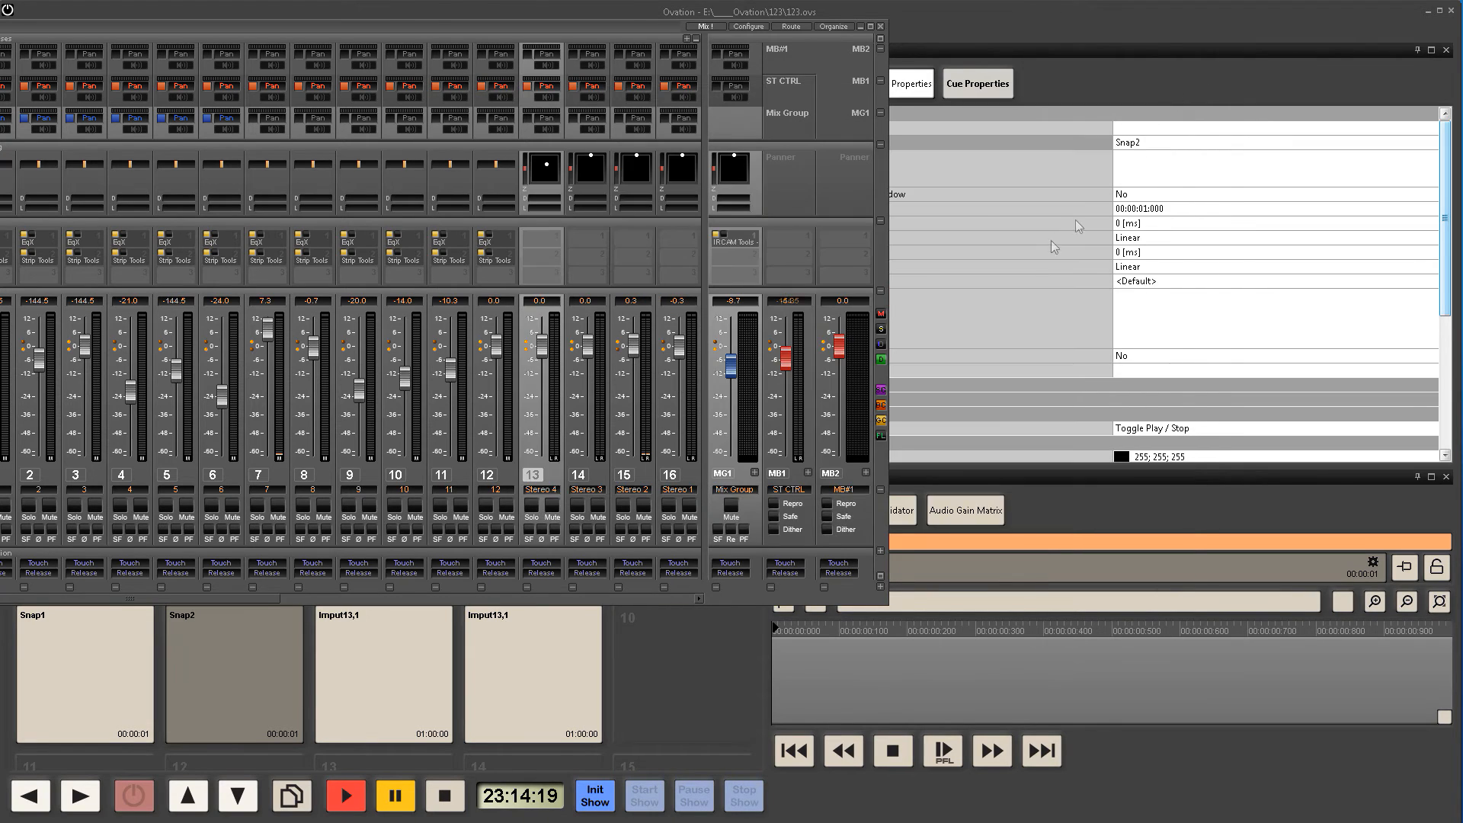
Step: Enable the Mix Group's send to MB2 and pan it to about 8 % left/right and 78 % front/rear with 110° Y rotation
double_click(732, 166)
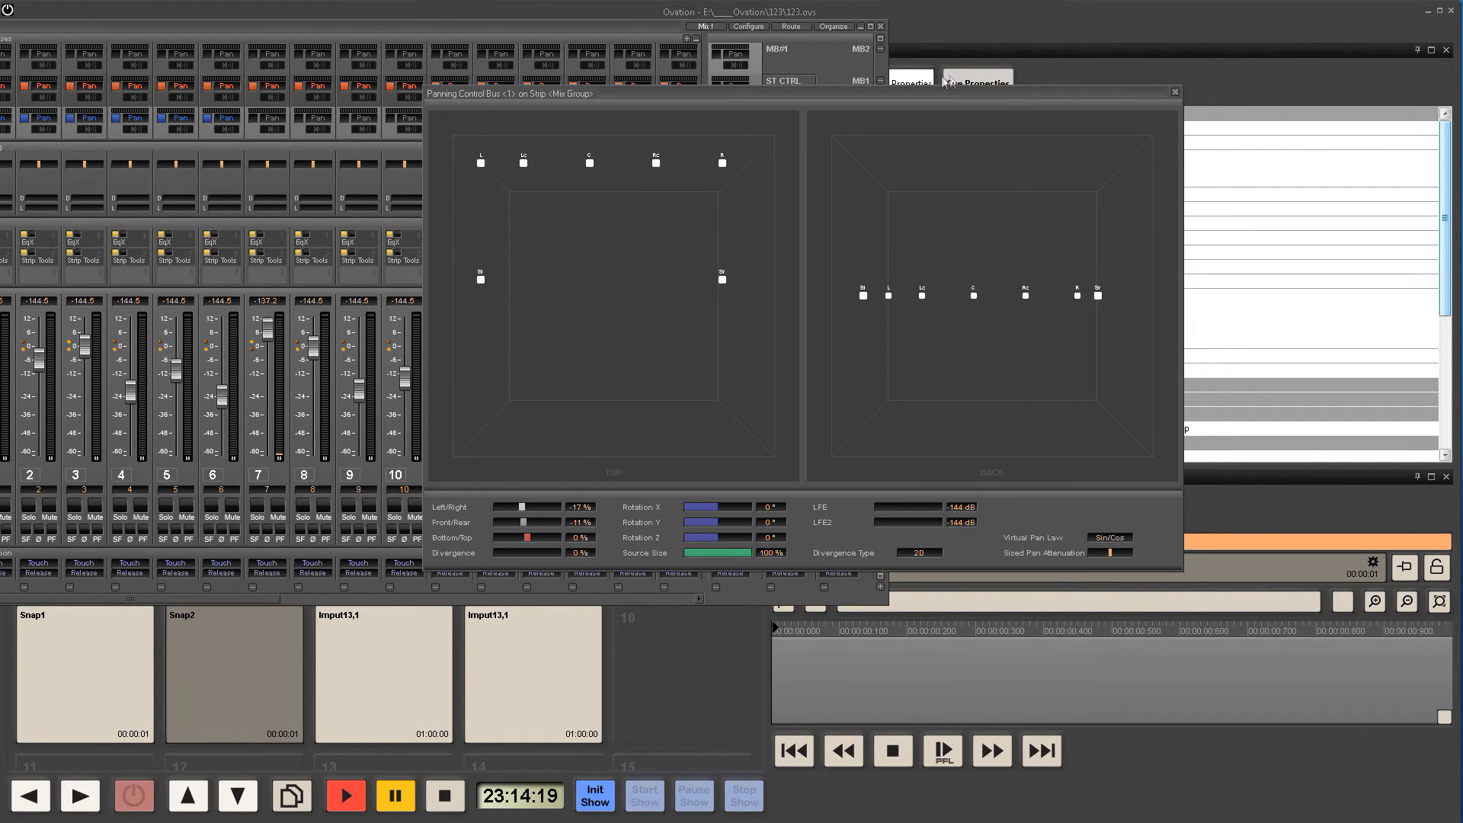
click(1175, 92)
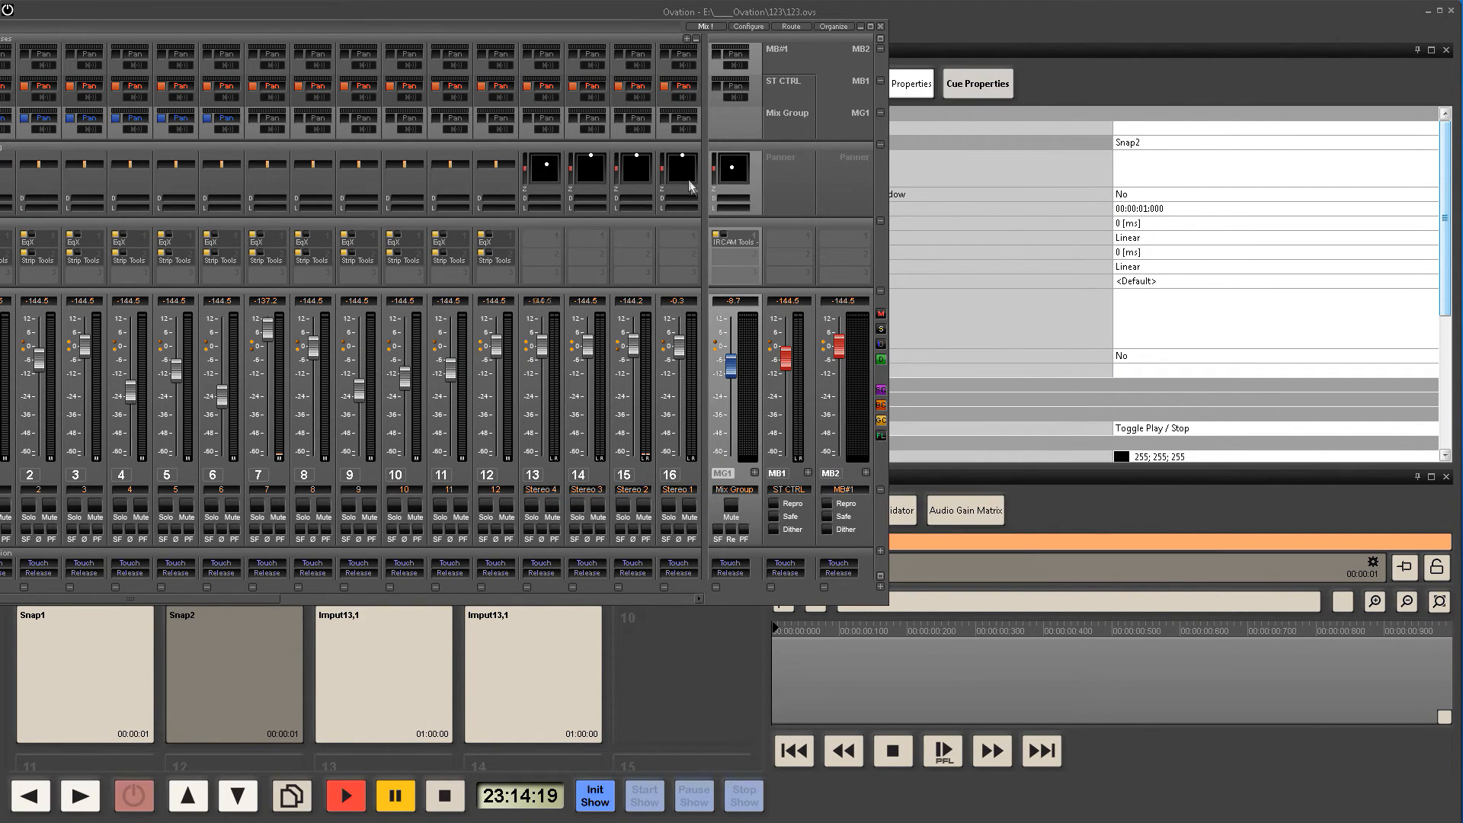
double_click(729, 174)
click(717, 54)
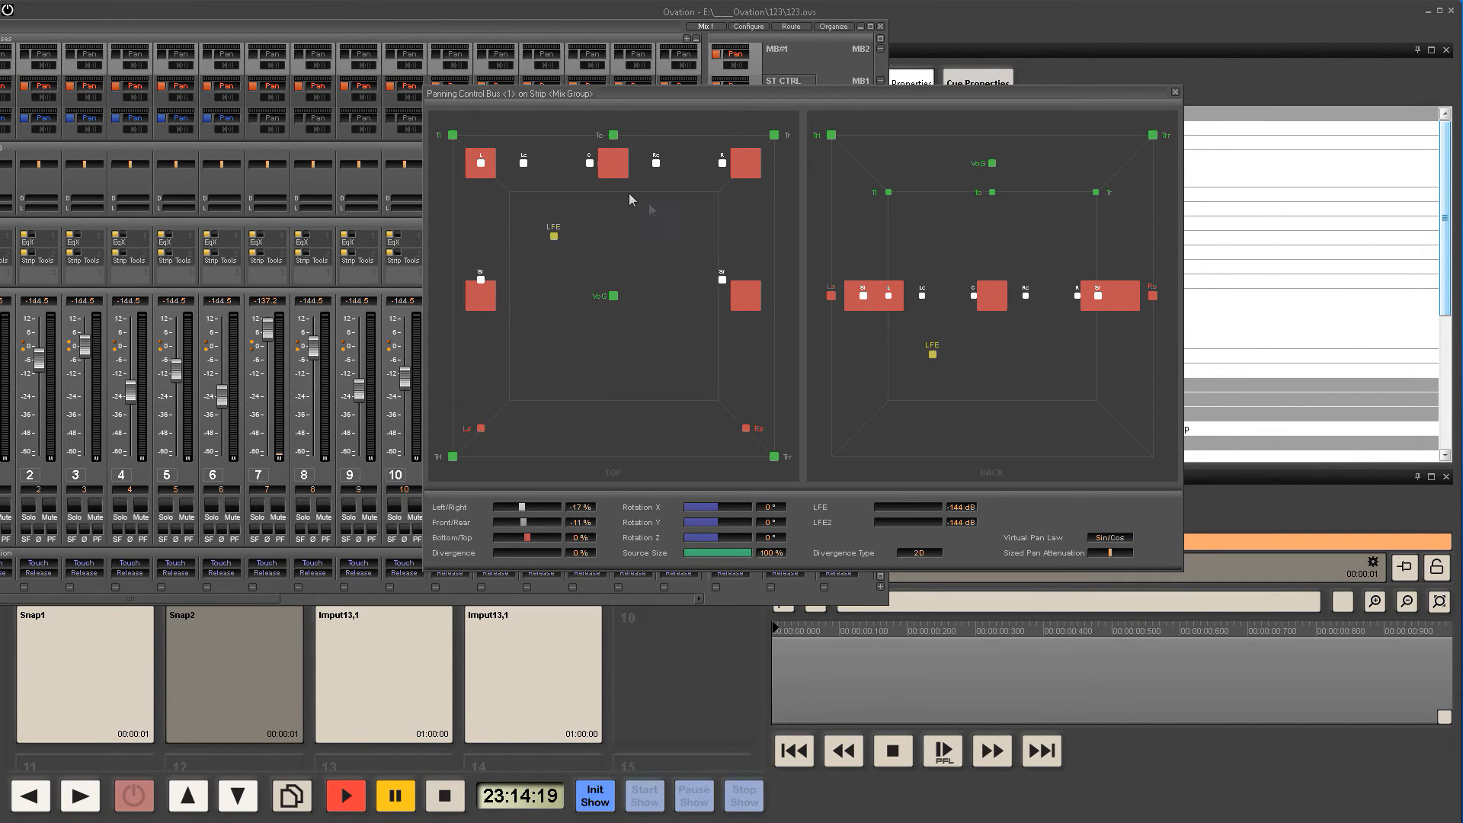
drag(524, 171, 576, 335)
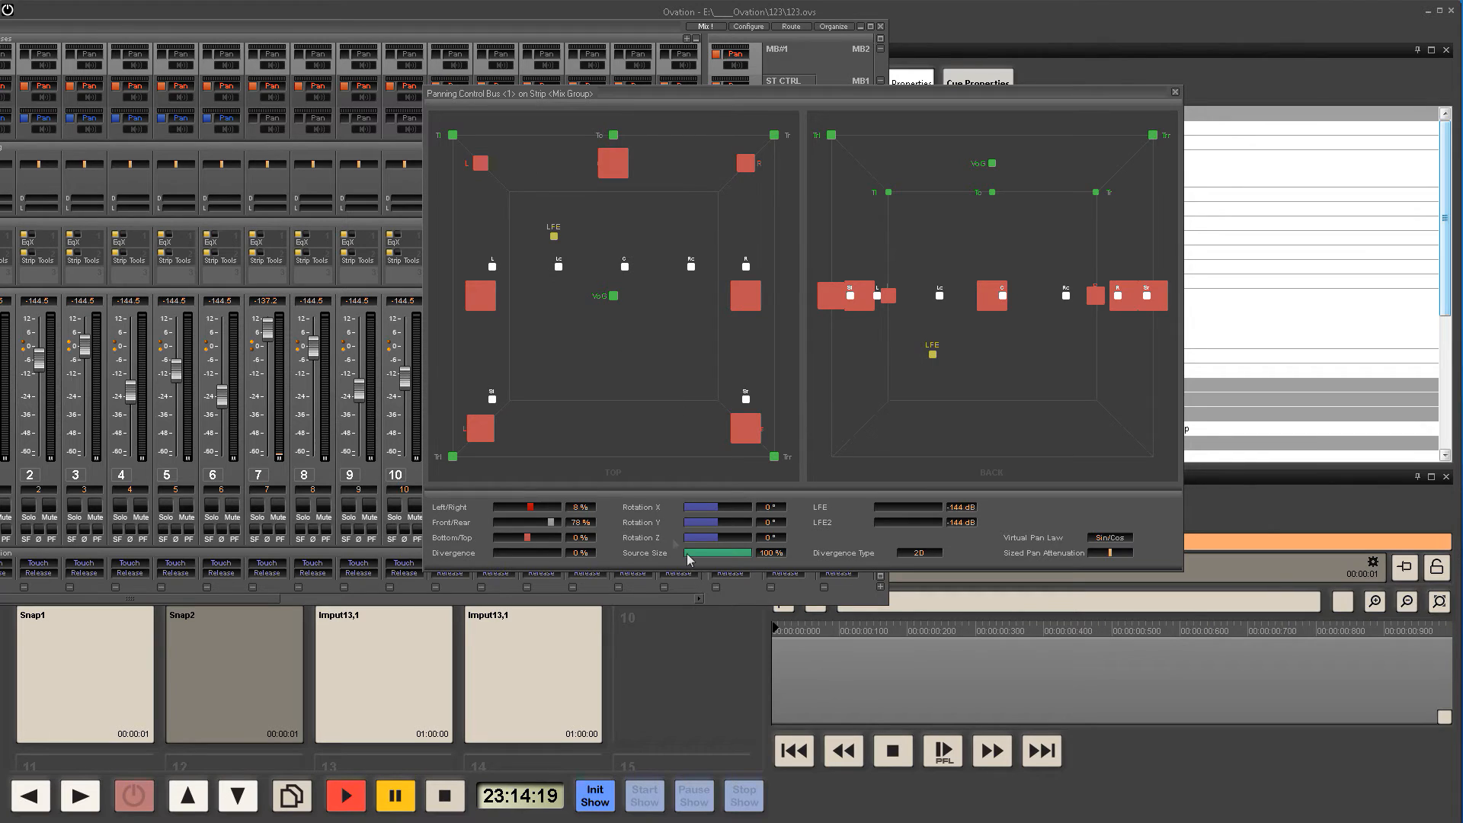
drag(702, 524, 714, 542)
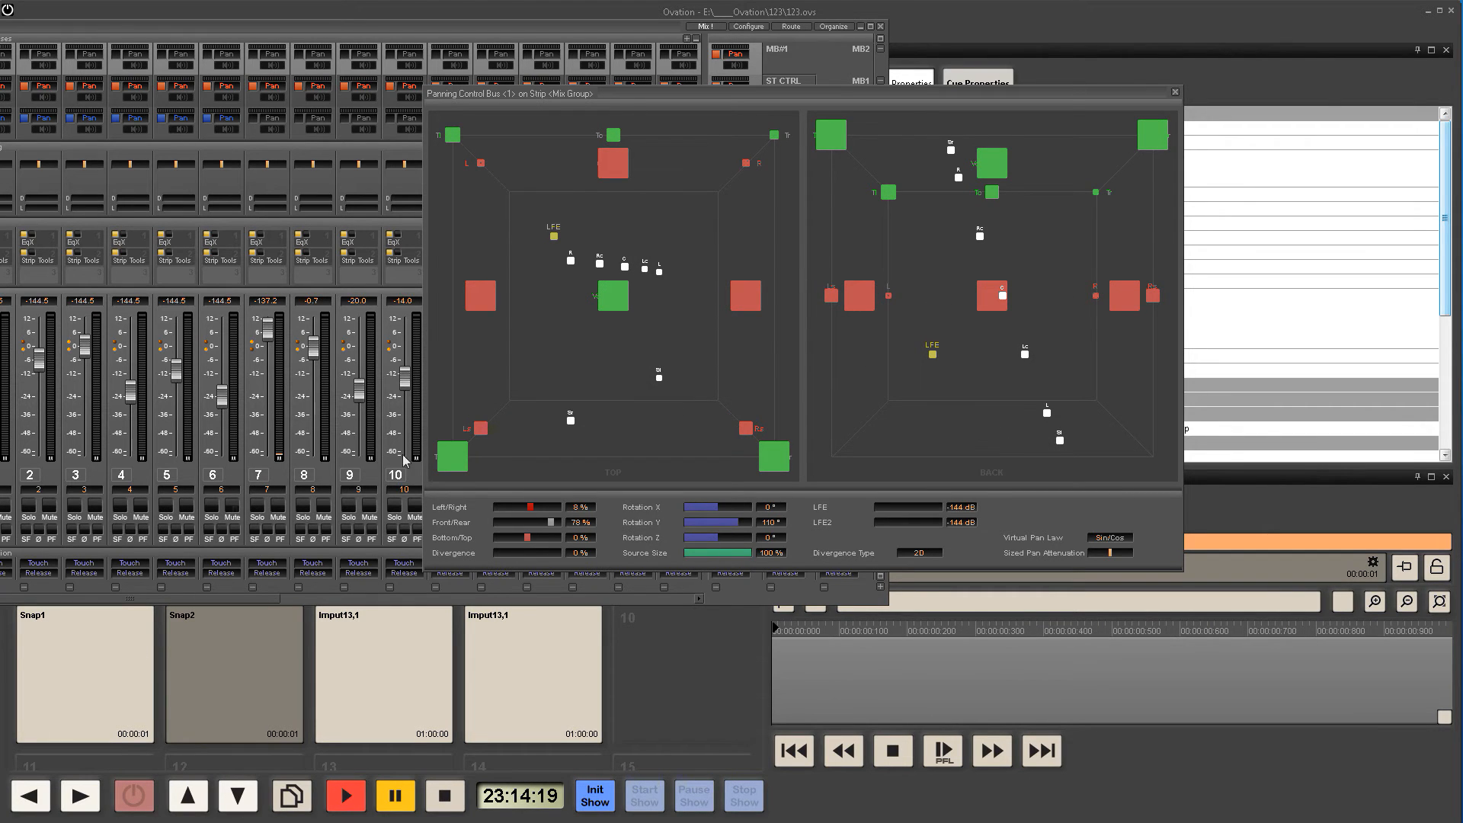
Step: Recapture the mixer snapshot for the Snap2 cue with the changed fader and panning settings
drag(818, 99, 666, 114)
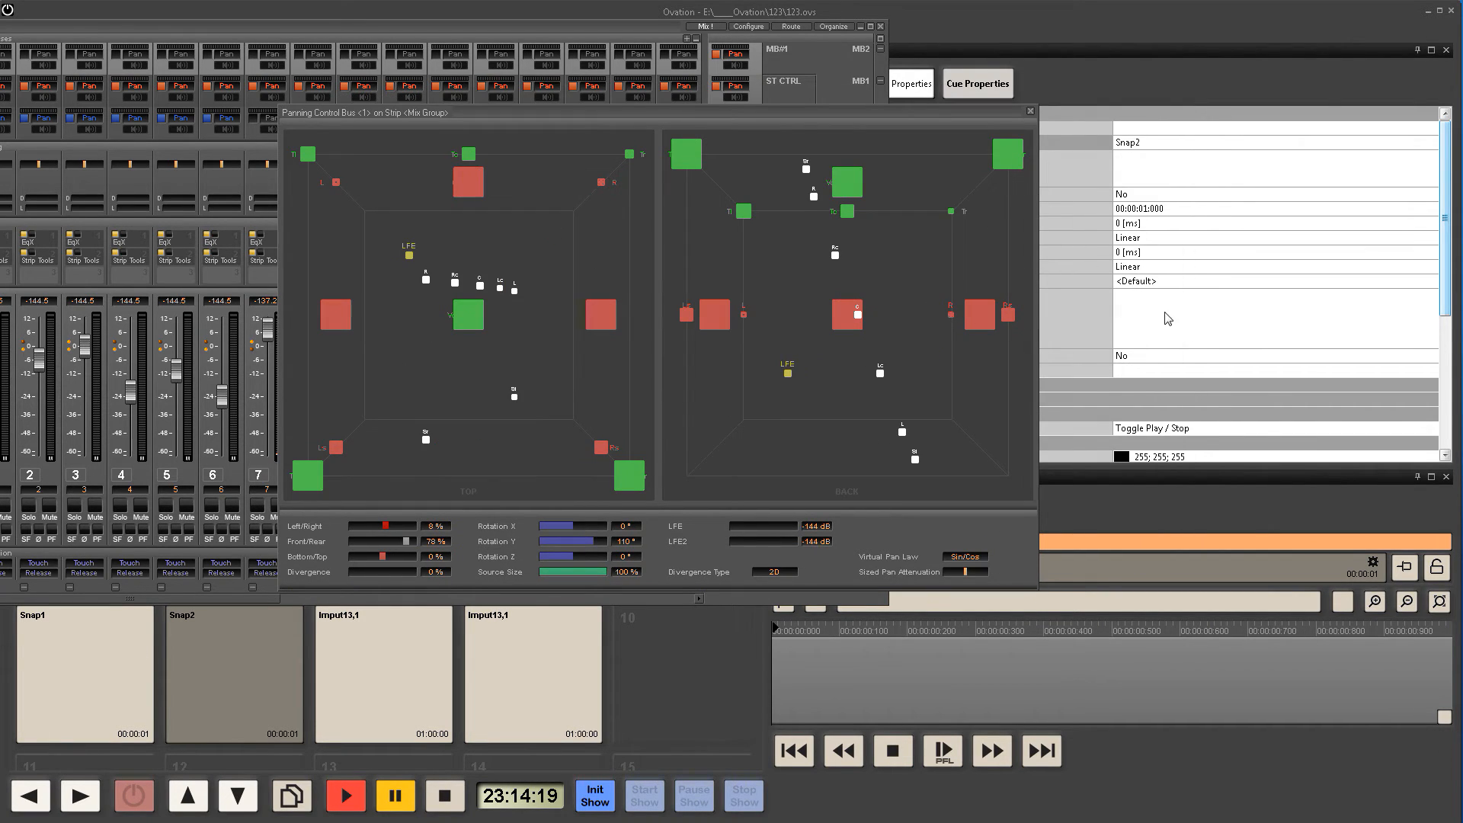
drag(1445, 310, 1388, 369)
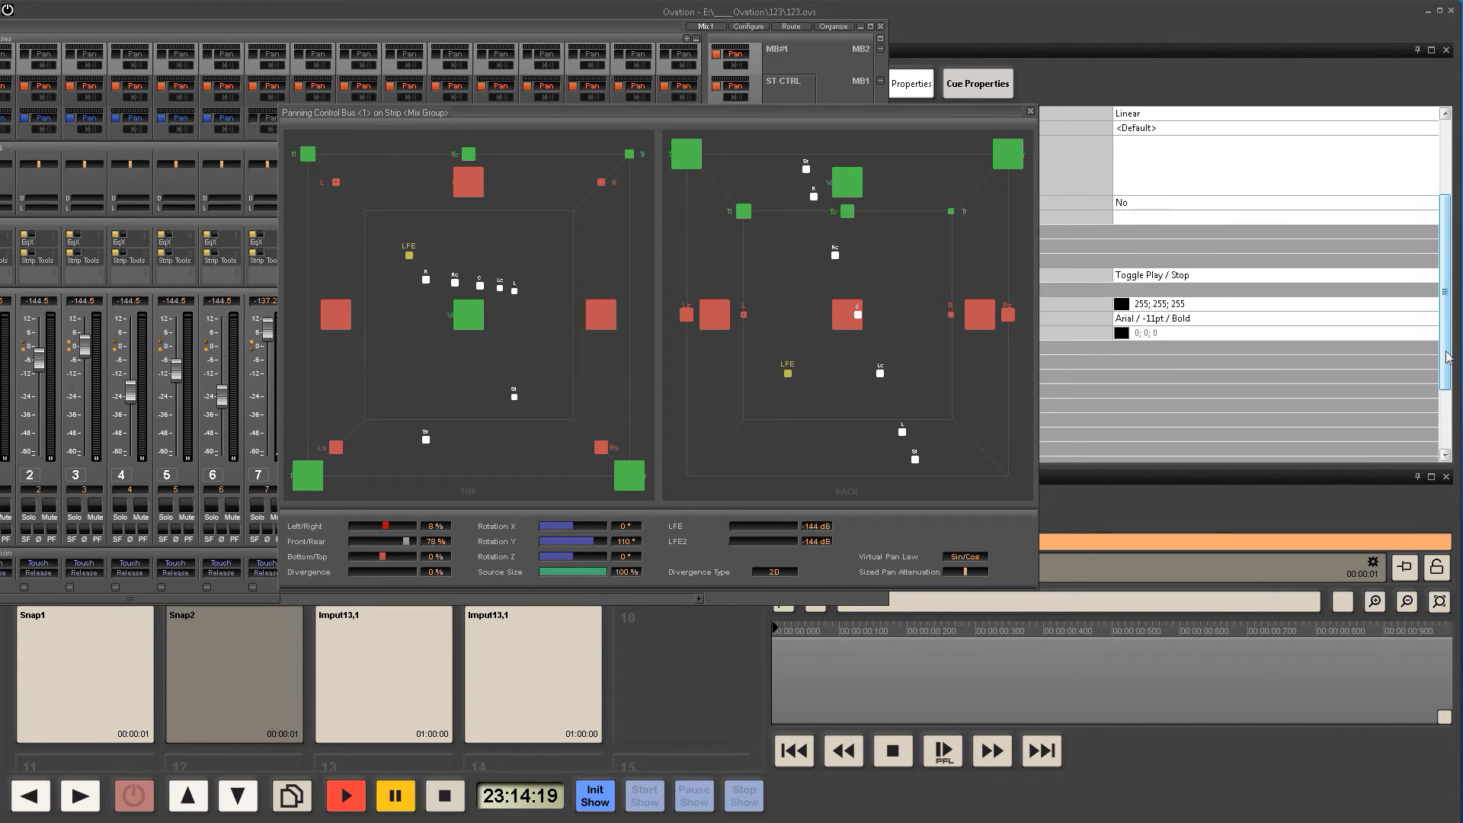
drag(1444, 293, 1445, 350)
click(1166, 360)
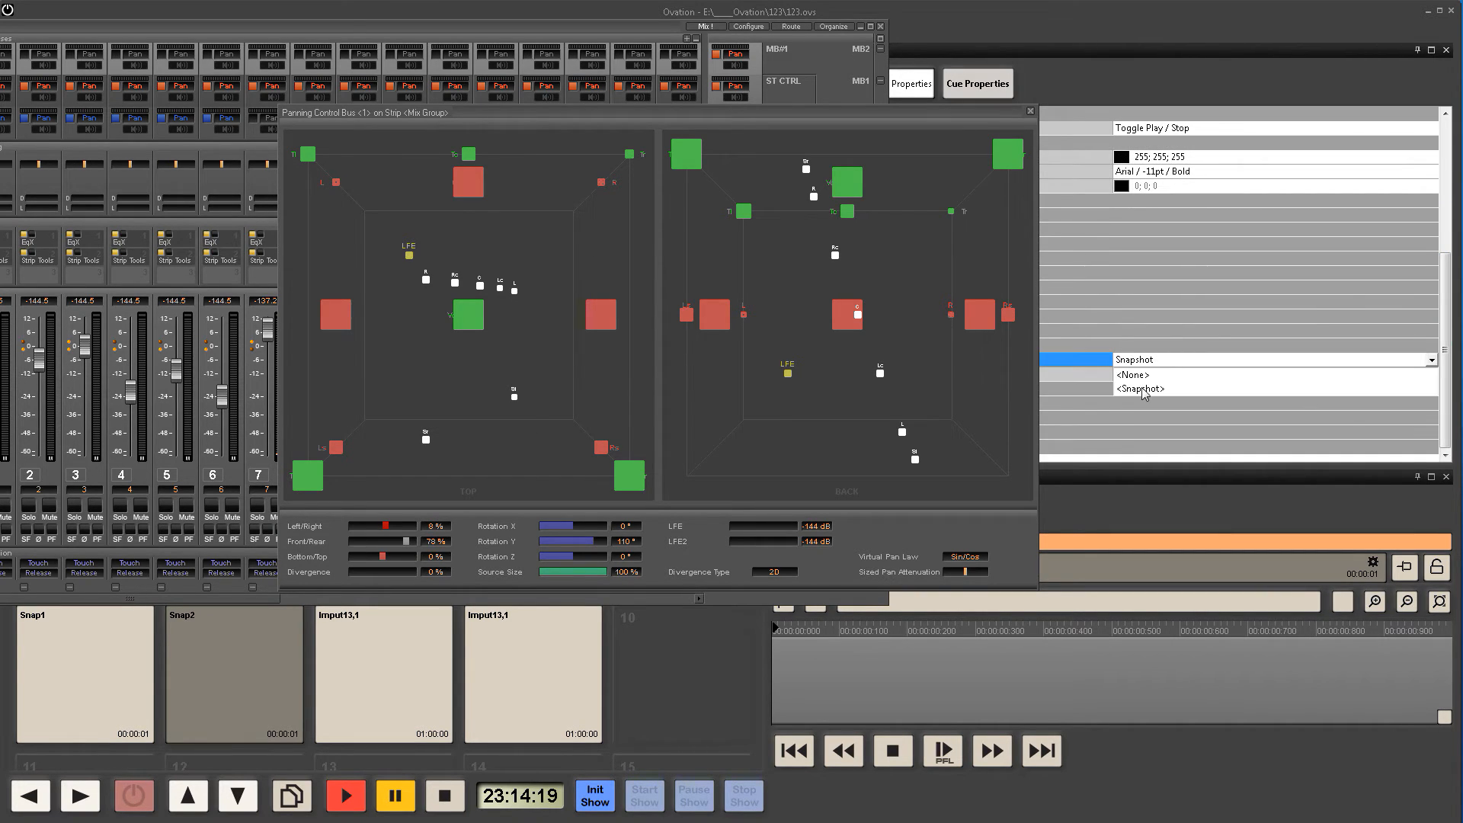
click(1142, 390)
click(762, 646)
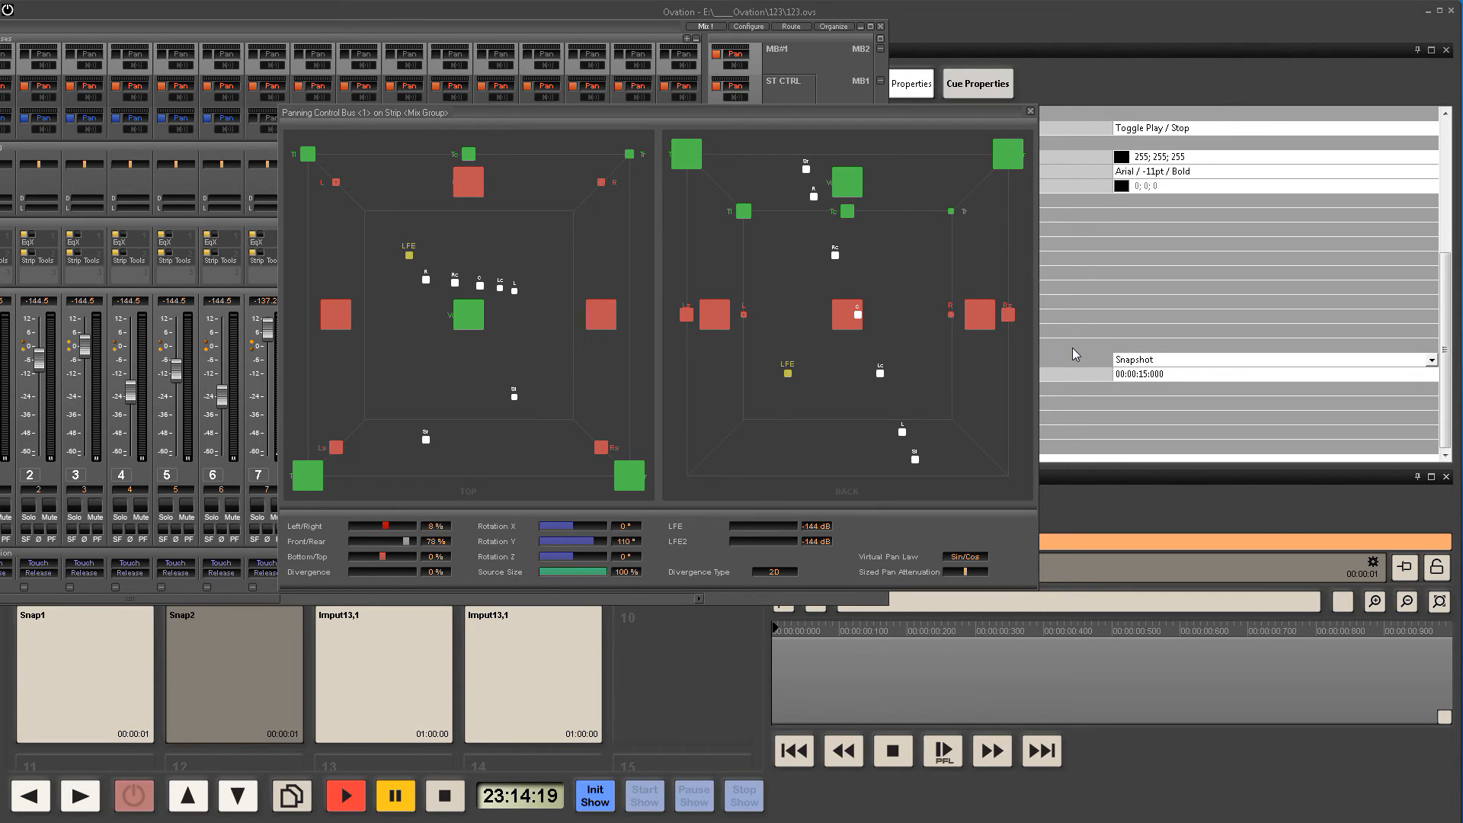
Step: Close the panner, check the EQ-X insert on strip 8 and open the IRCAM Verb v3 insert on the Mix Group
click(1031, 112)
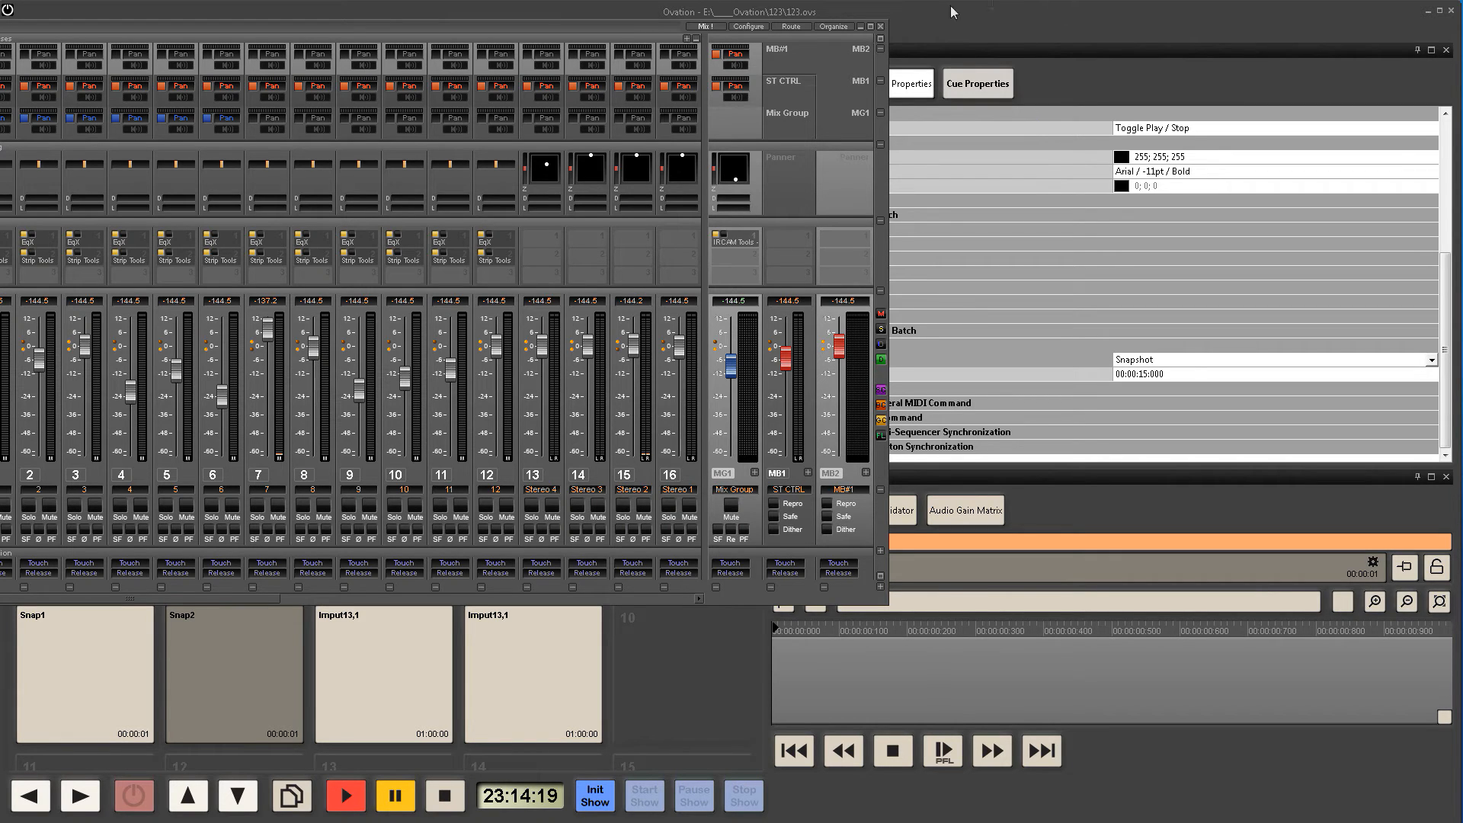
drag(601, 30, 720, 62)
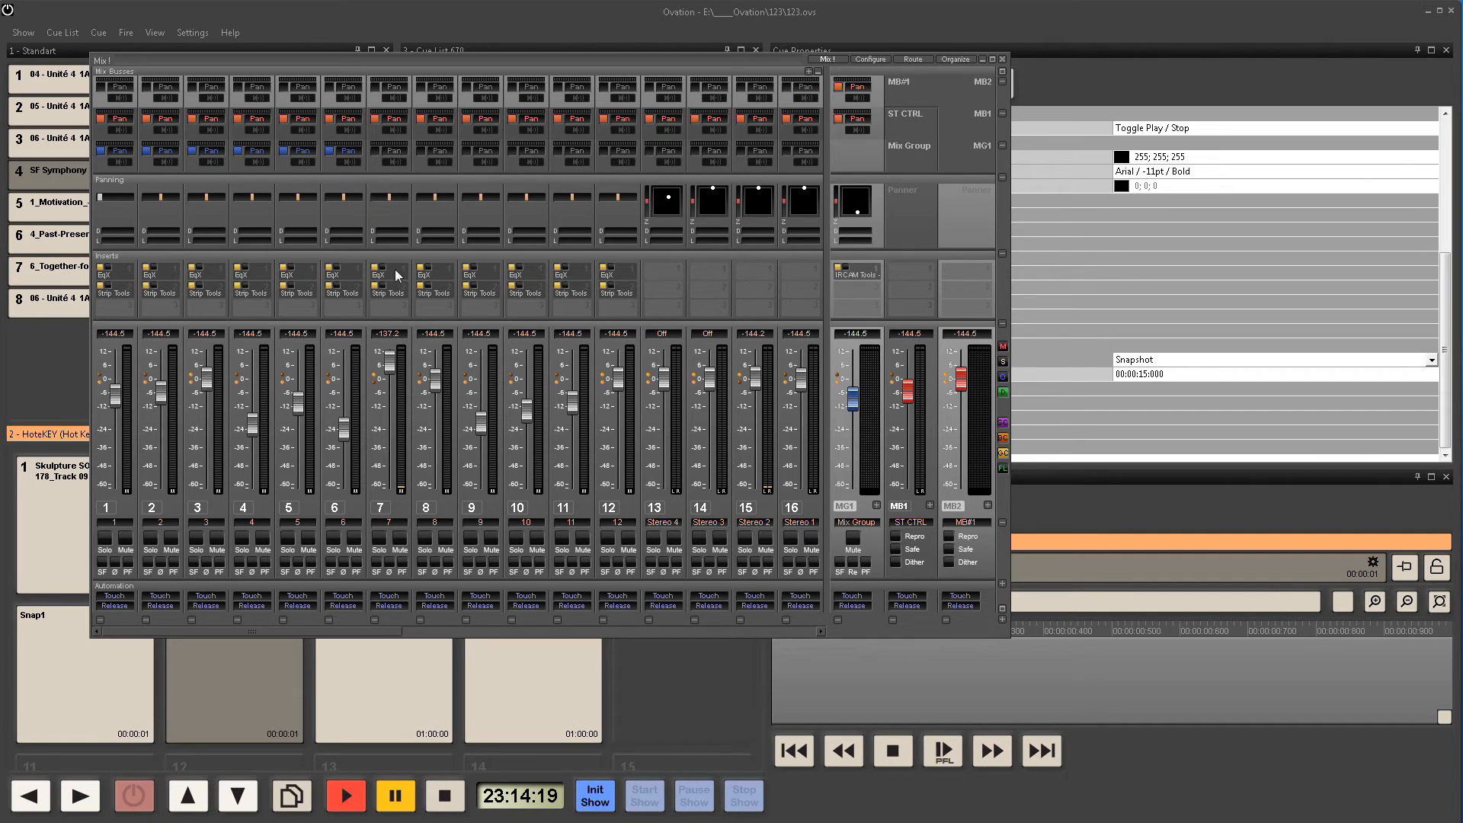
double_click(441, 268)
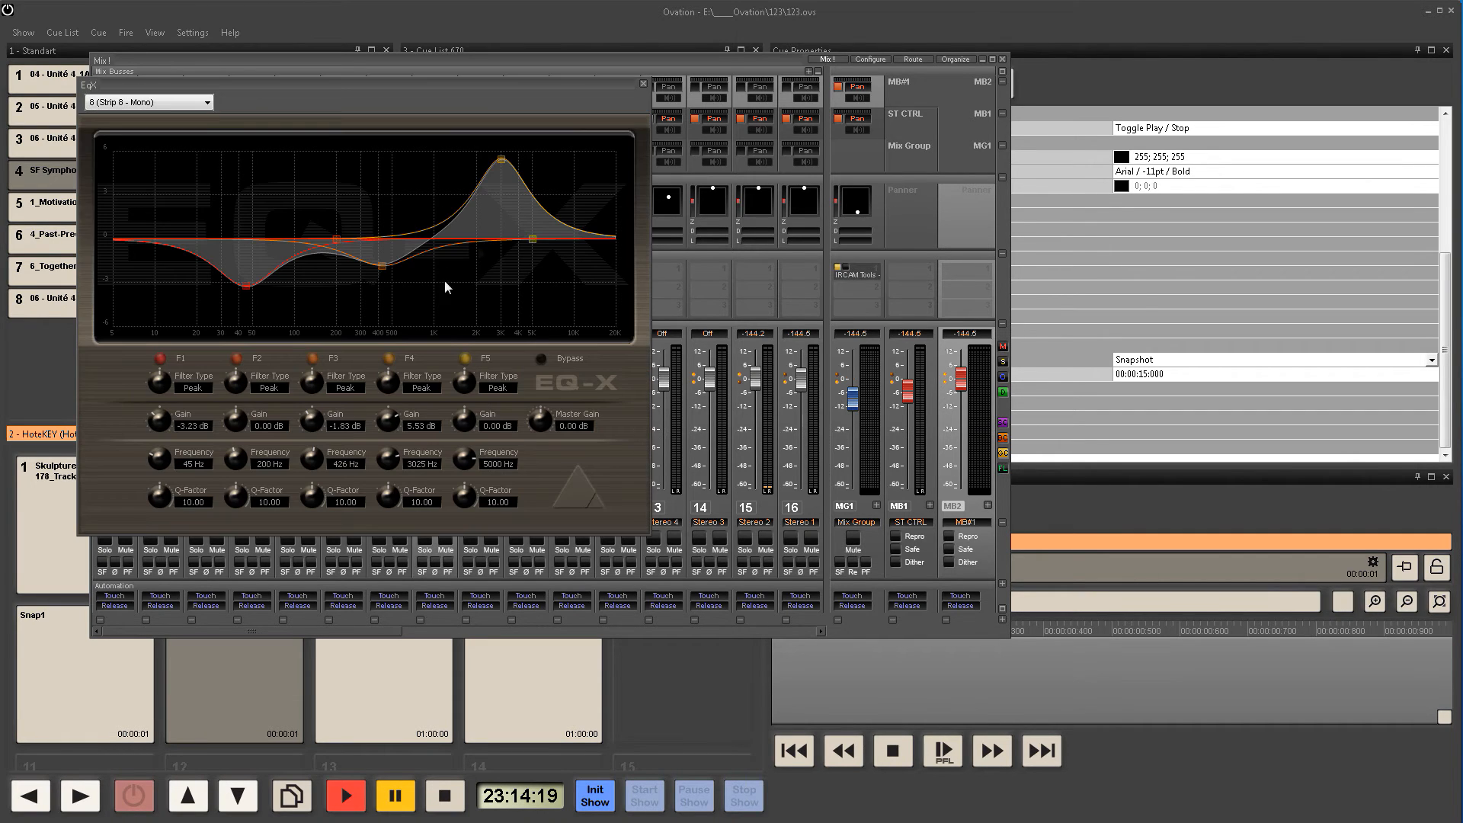
click(640, 88)
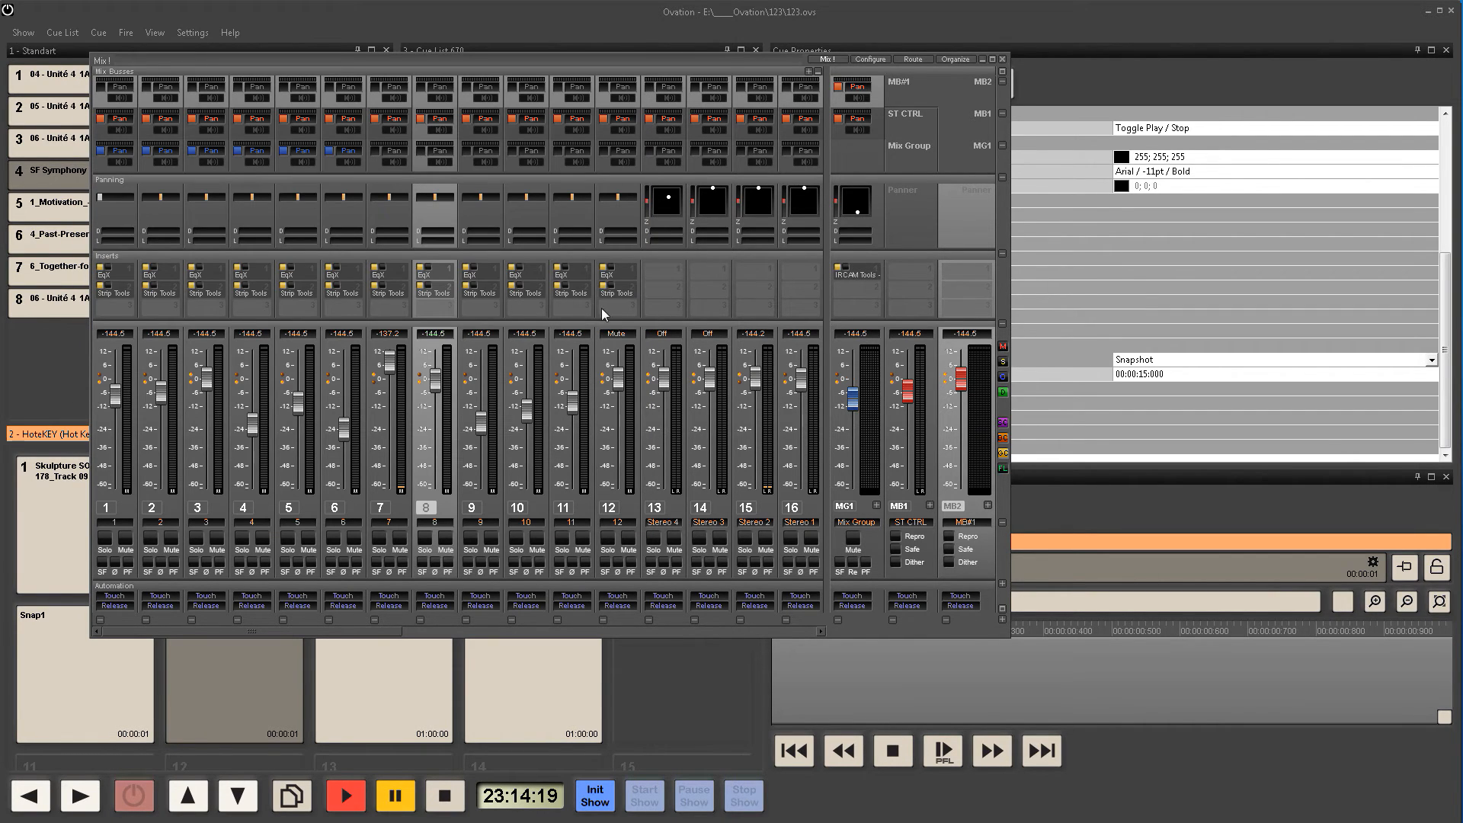
double_click(858, 273)
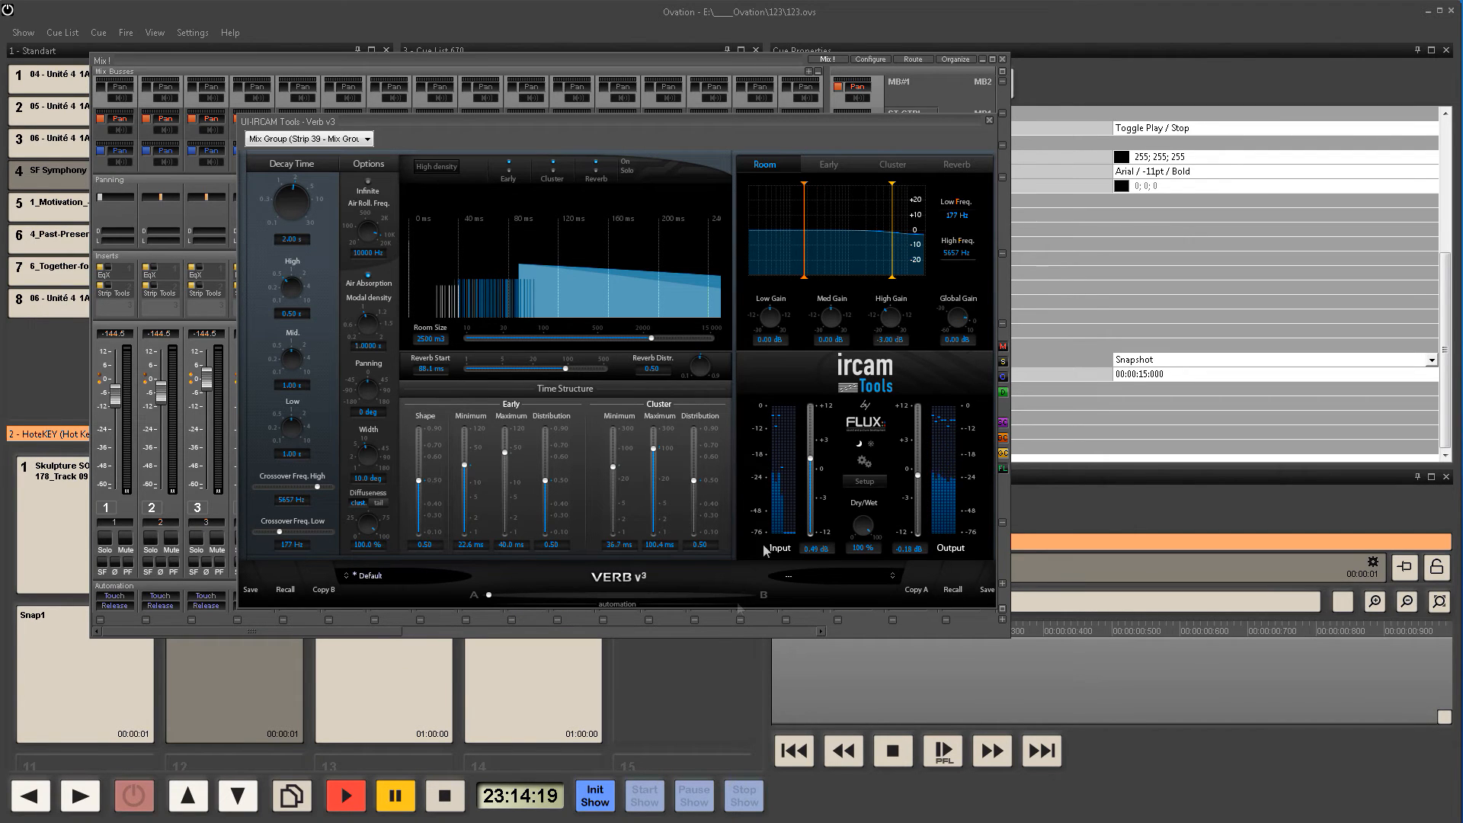
Step: Start the show and recall Snap1 while playing hot key cue 1 and cue 3 of the Standart list
click(650, 804)
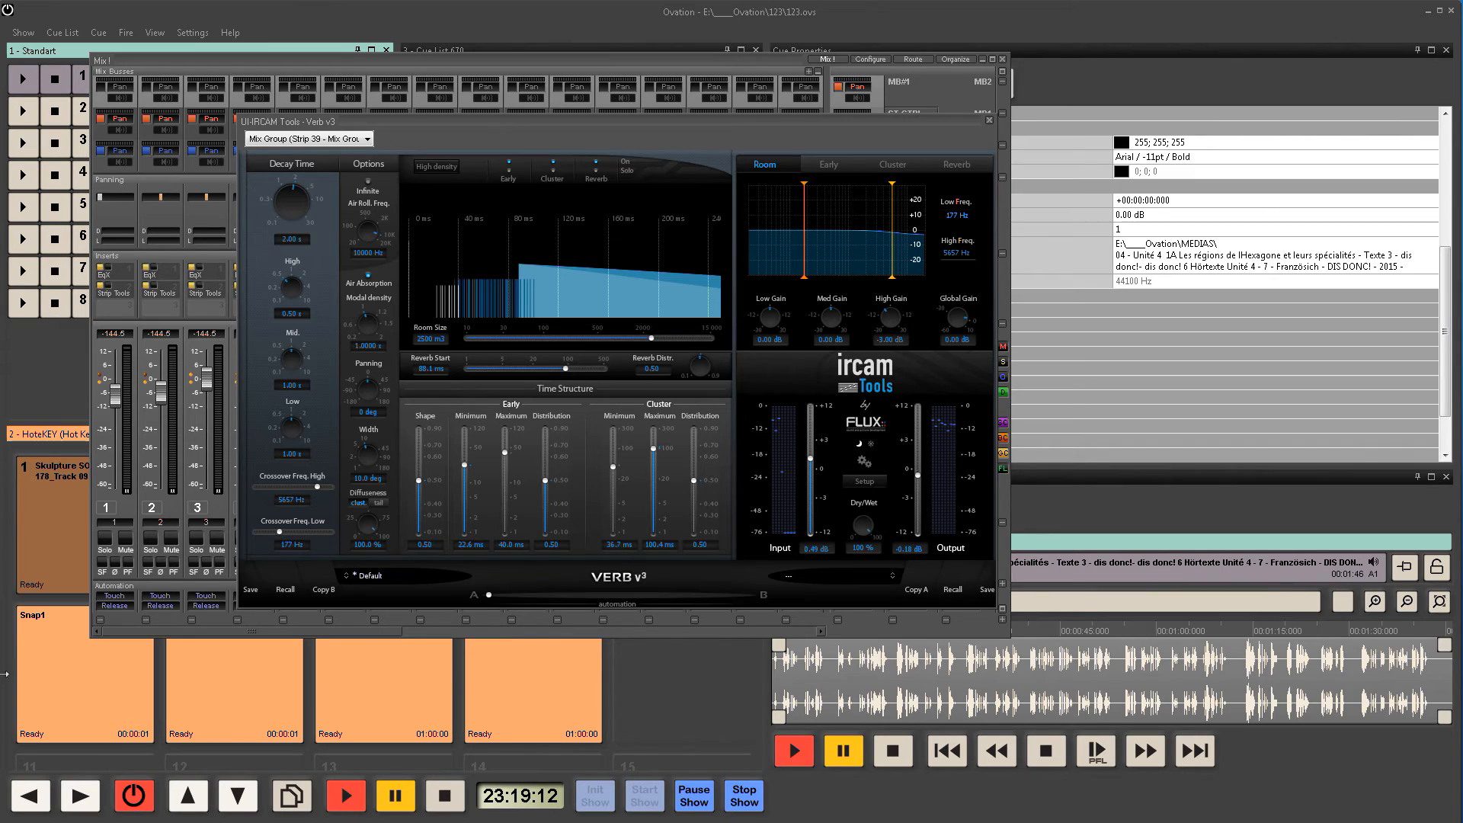
click(74, 674)
click(67, 535)
click(33, 137)
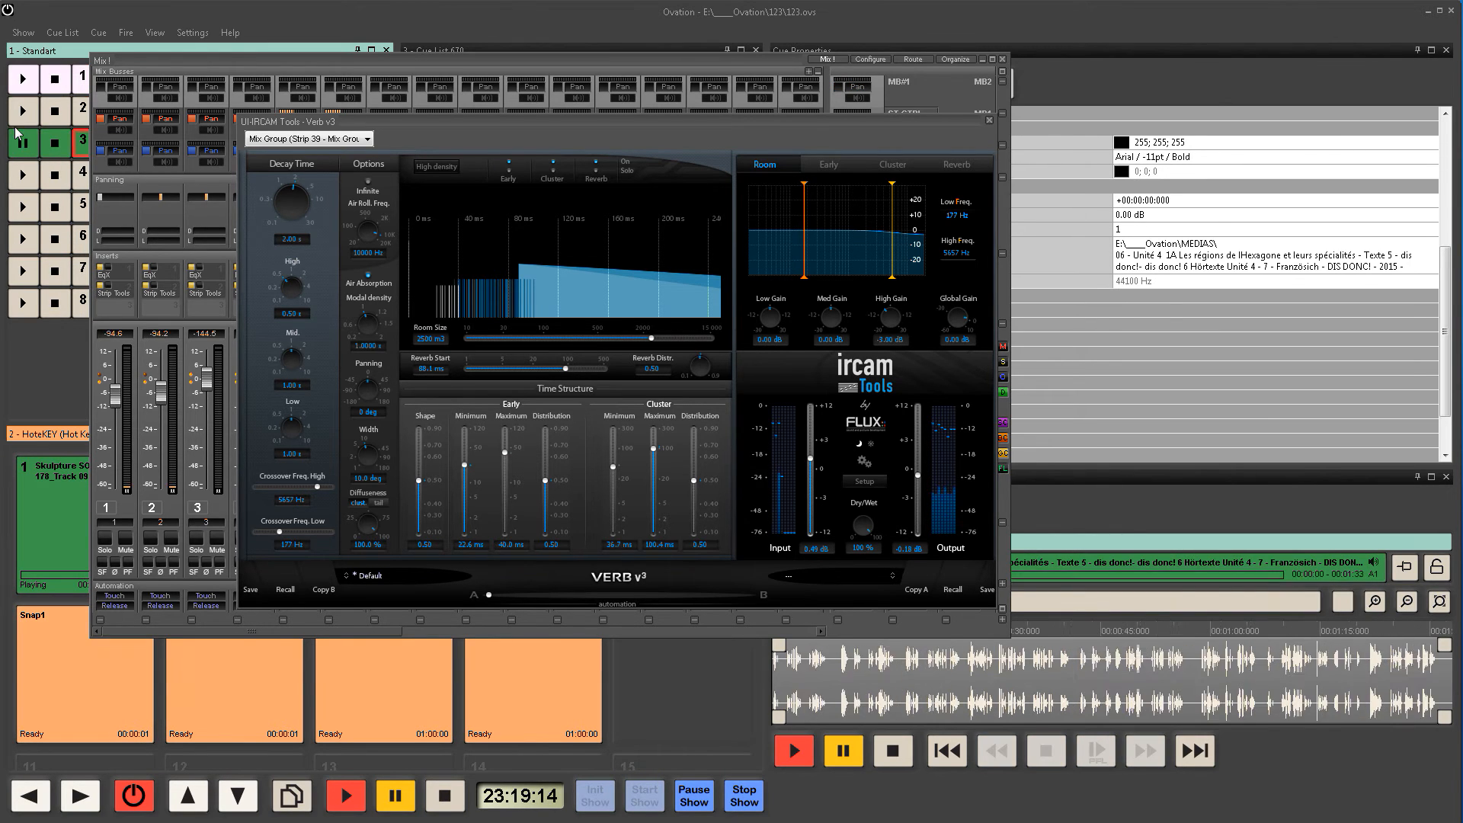
Step: Recall the Snap2 mixer snapshot and return to Snap1 while the cues are playing
click(221, 689)
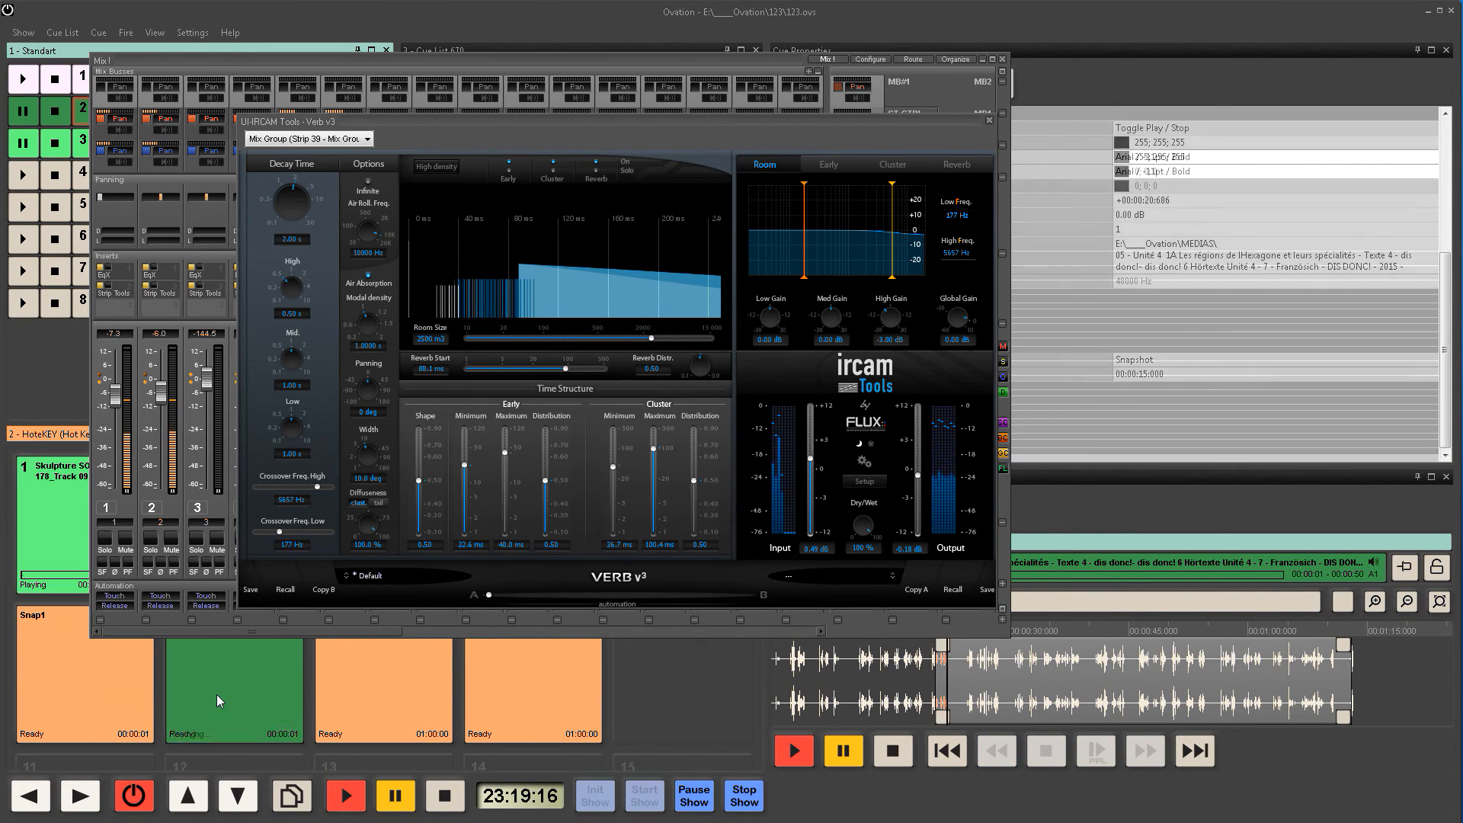
click(97, 691)
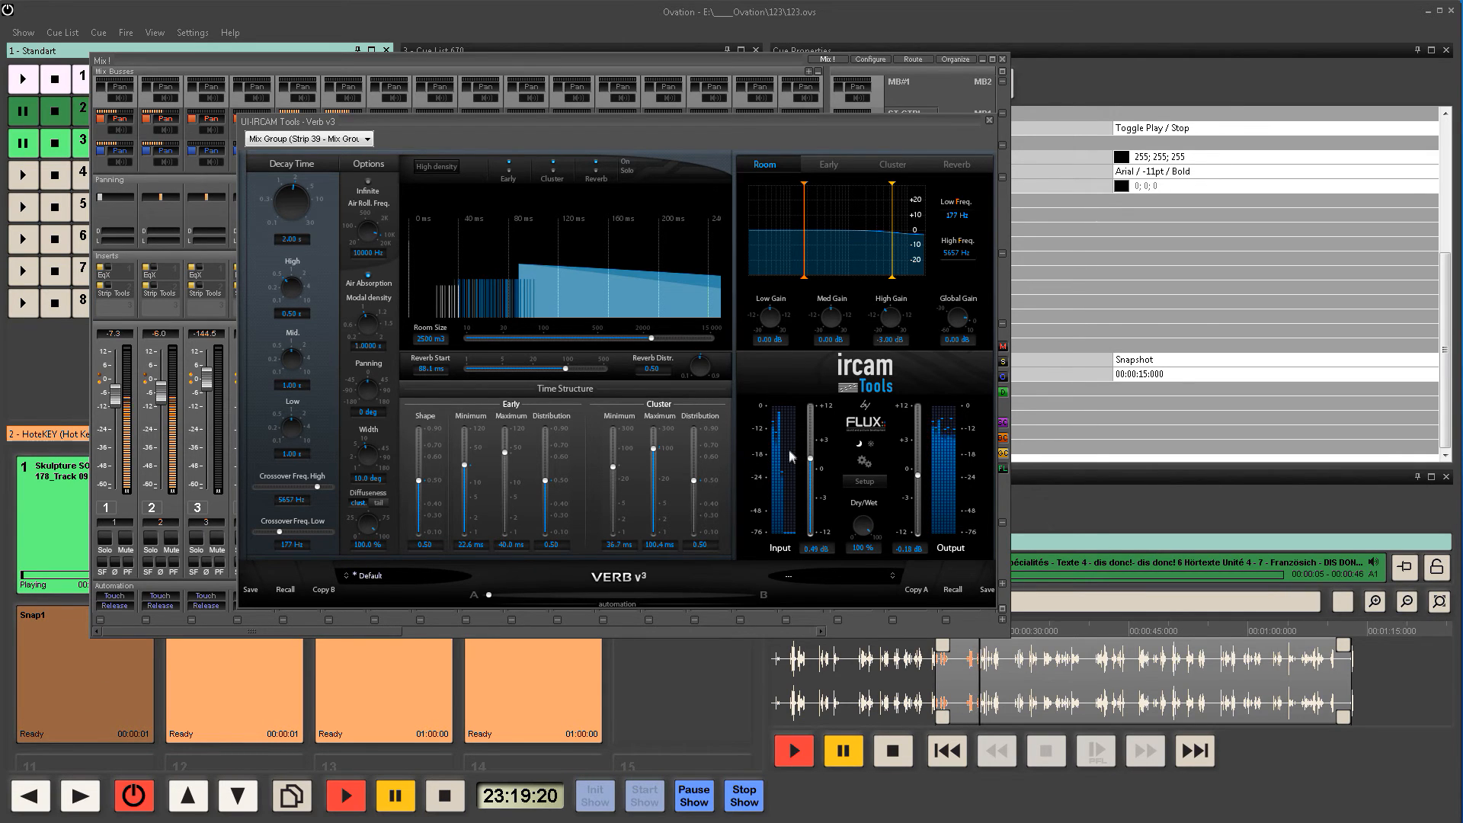
Step: Close the IRCAM Verb v3 and mixer windows and stop the show
right_click(1006, 135)
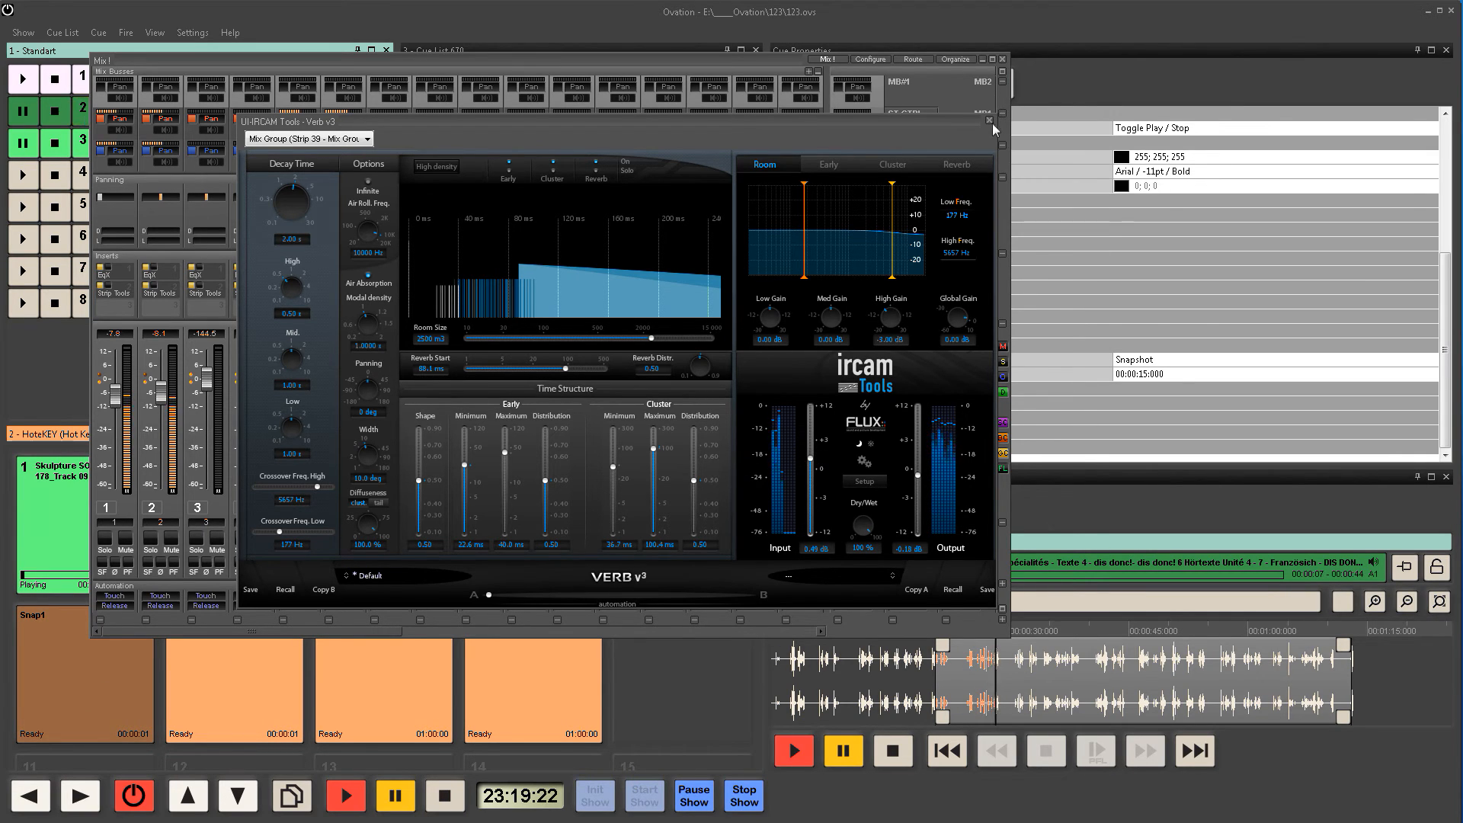
click(989, 120)
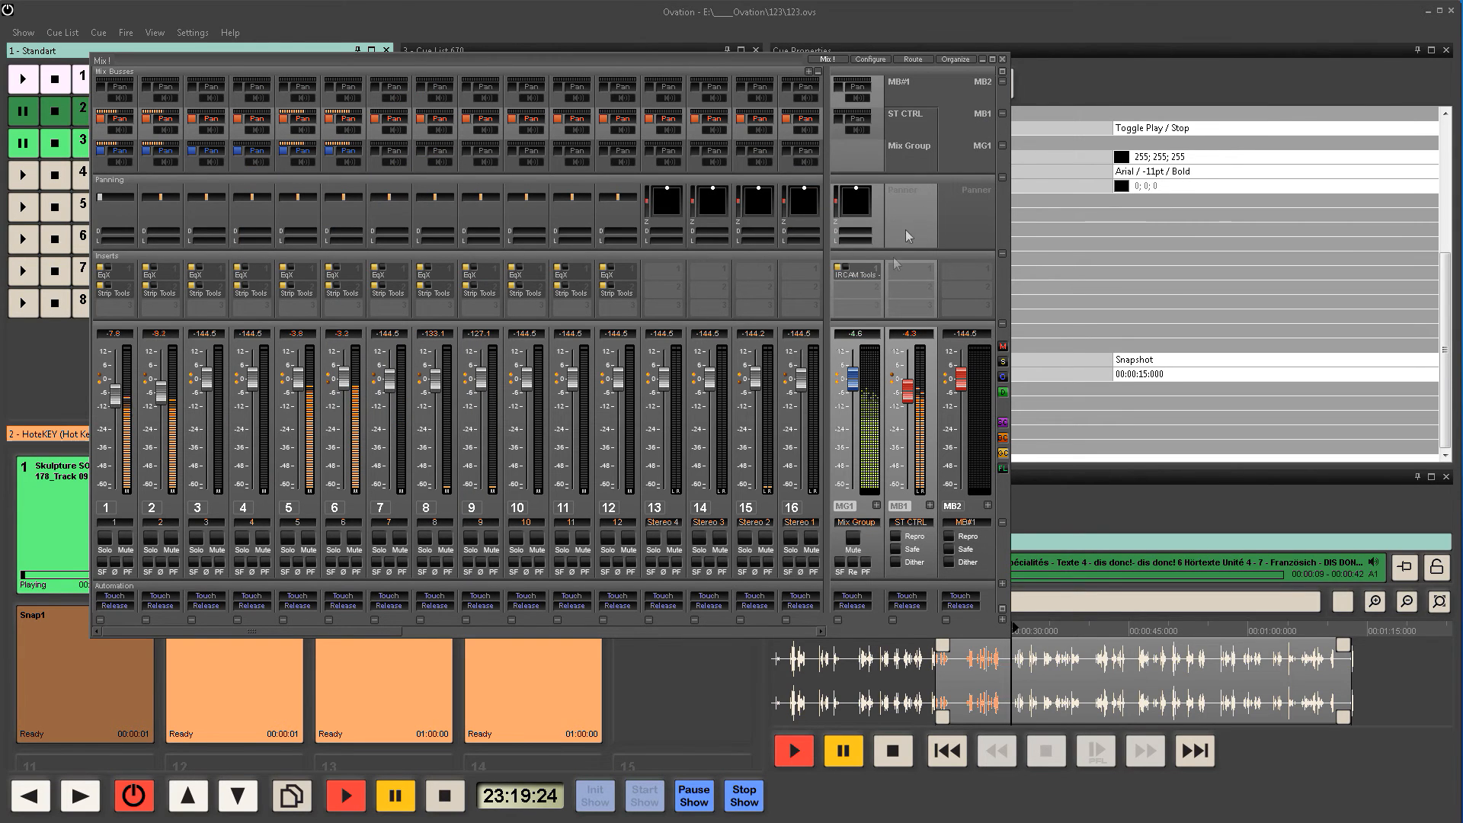
click(1002, 59)
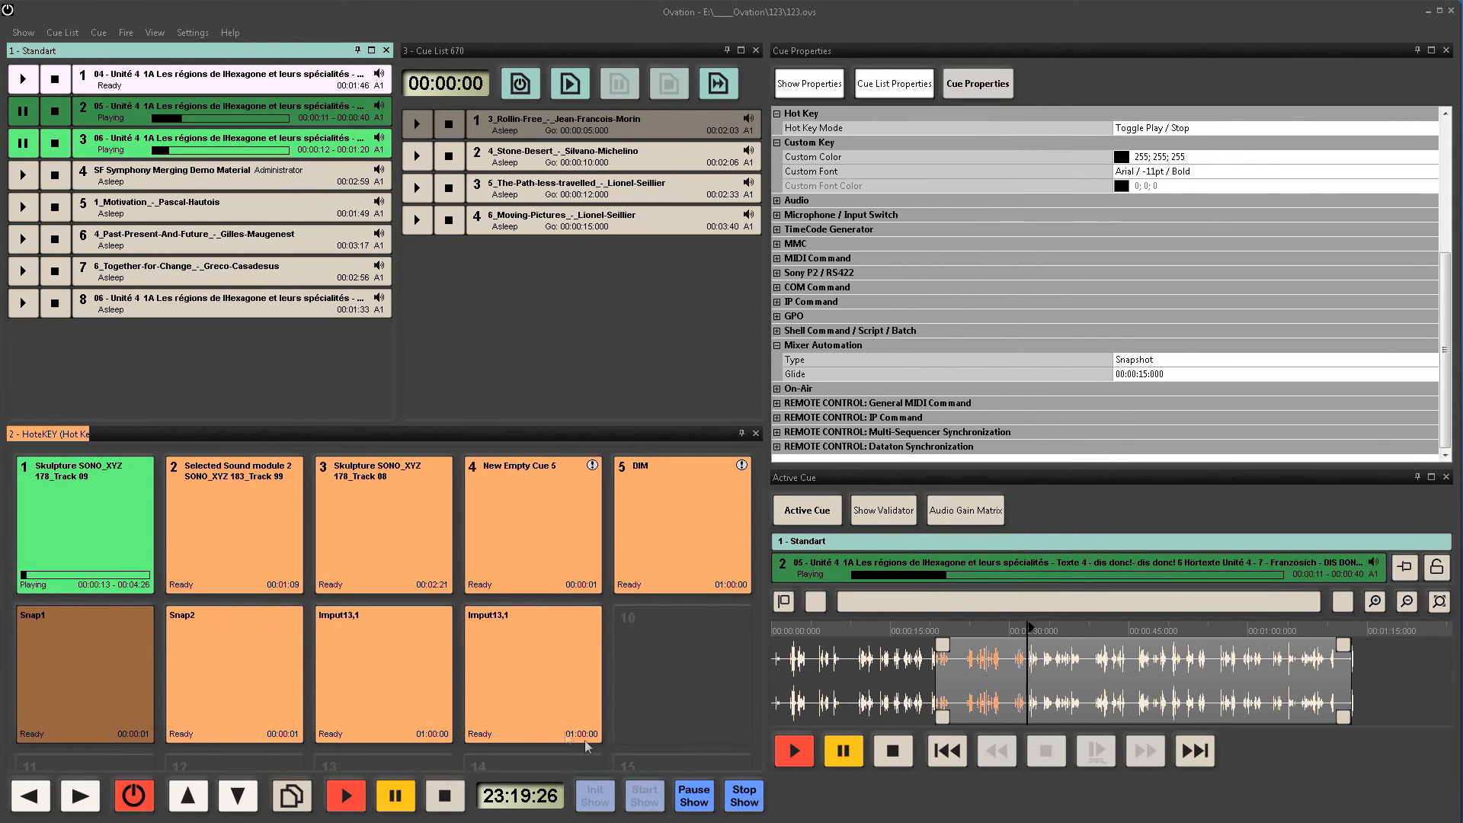
click(745, 795)
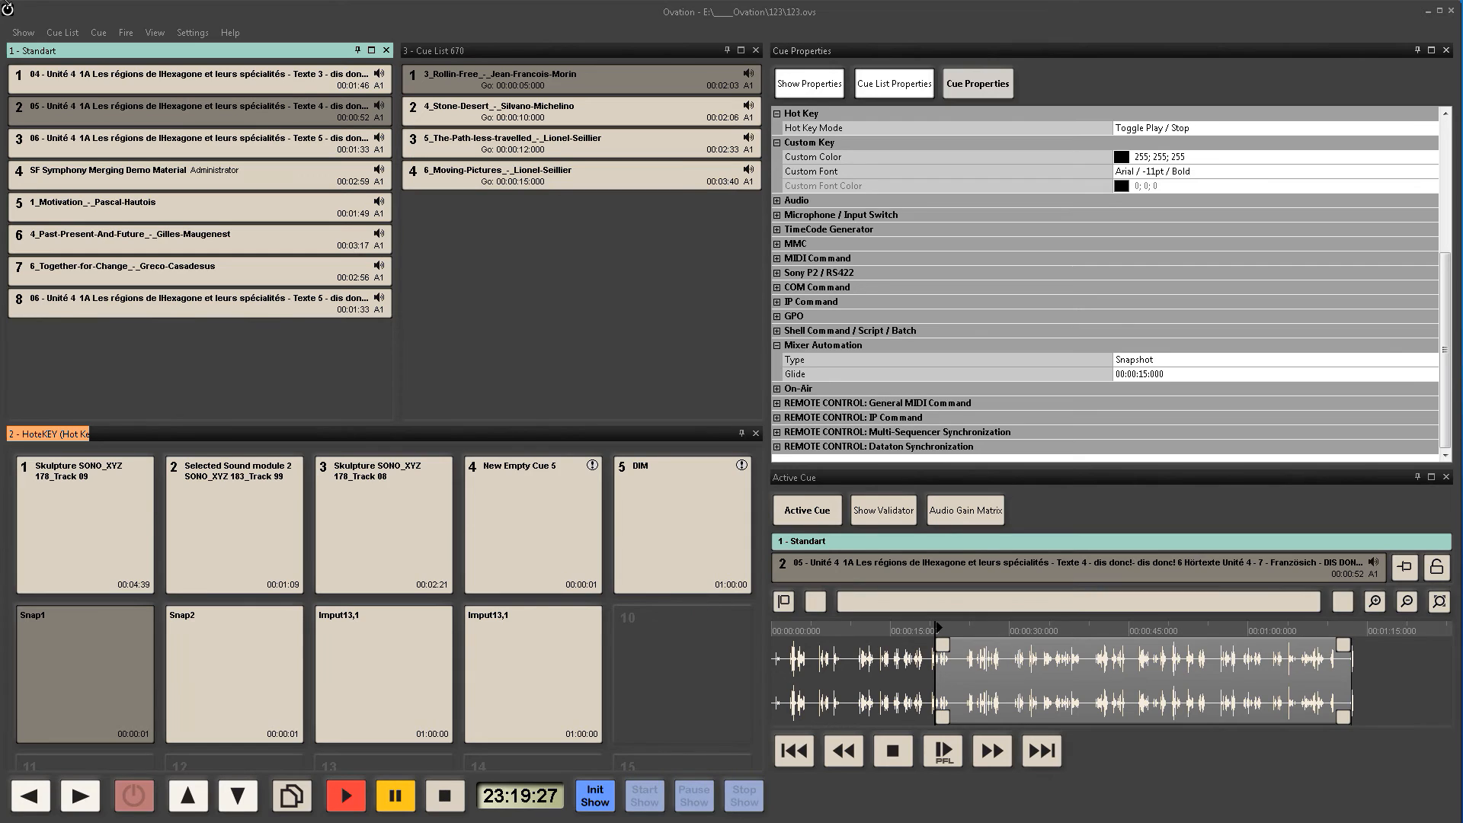
click(16, 31)
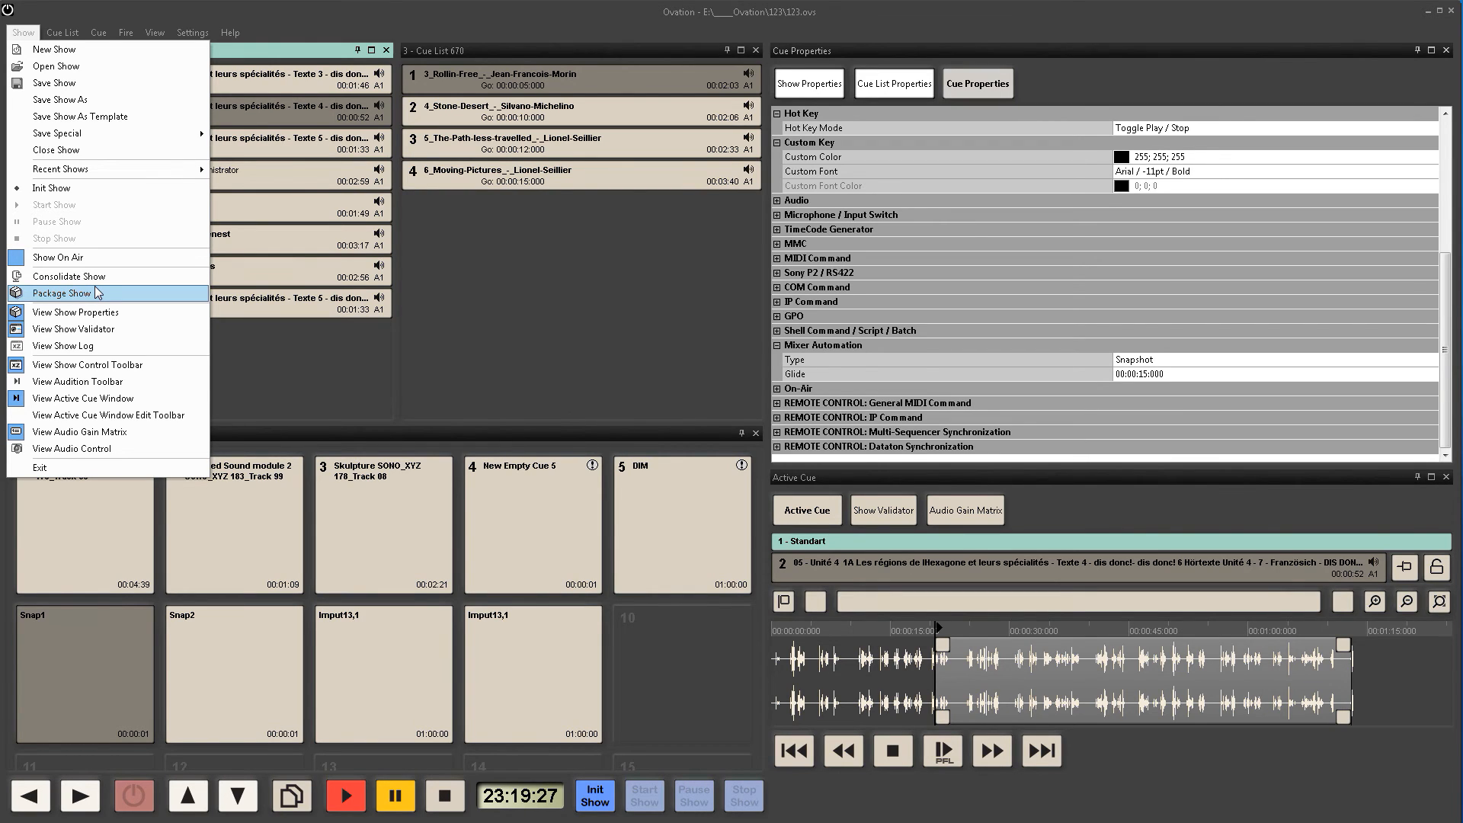
click(299, 363)
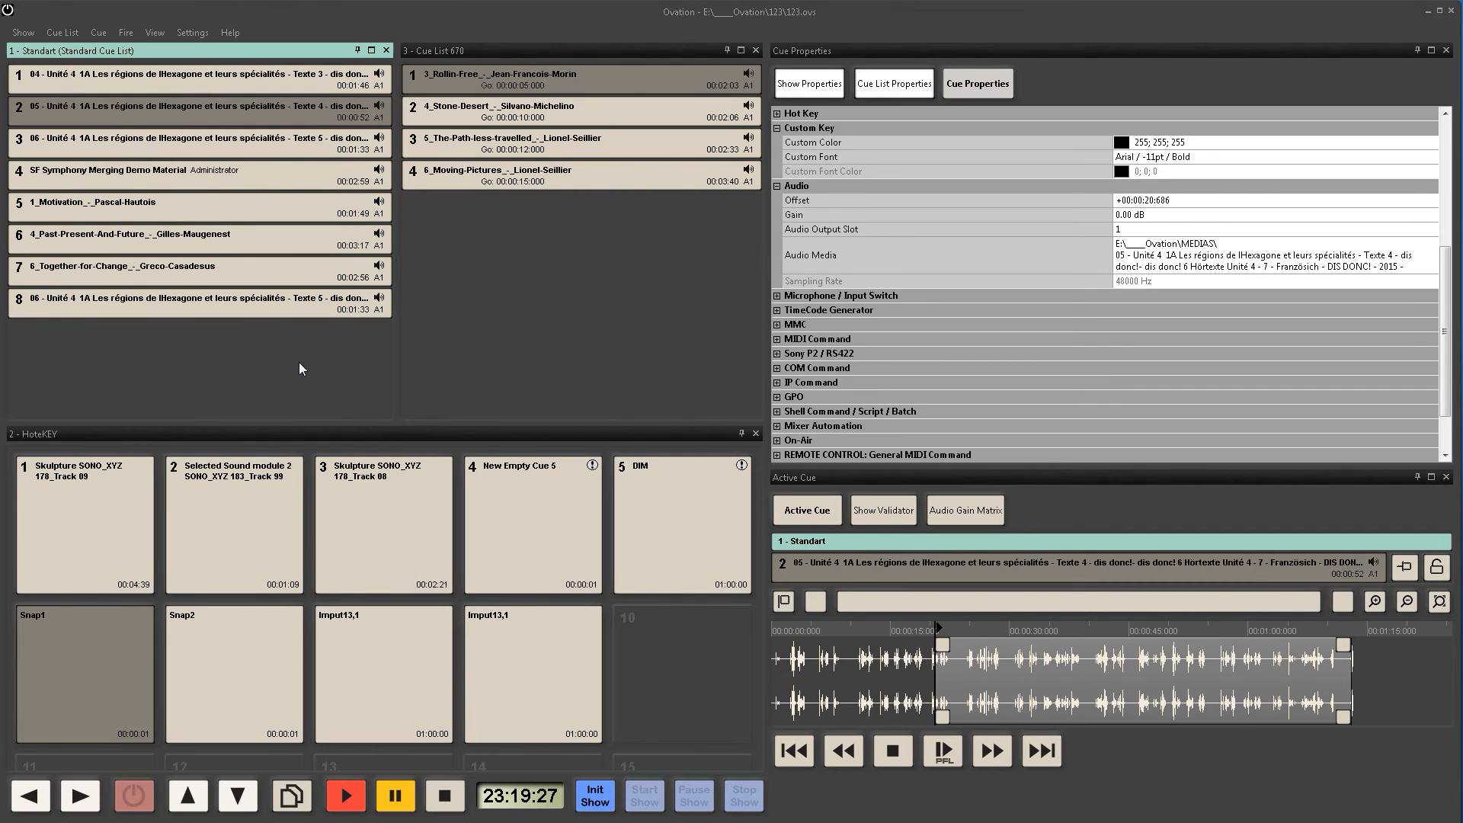